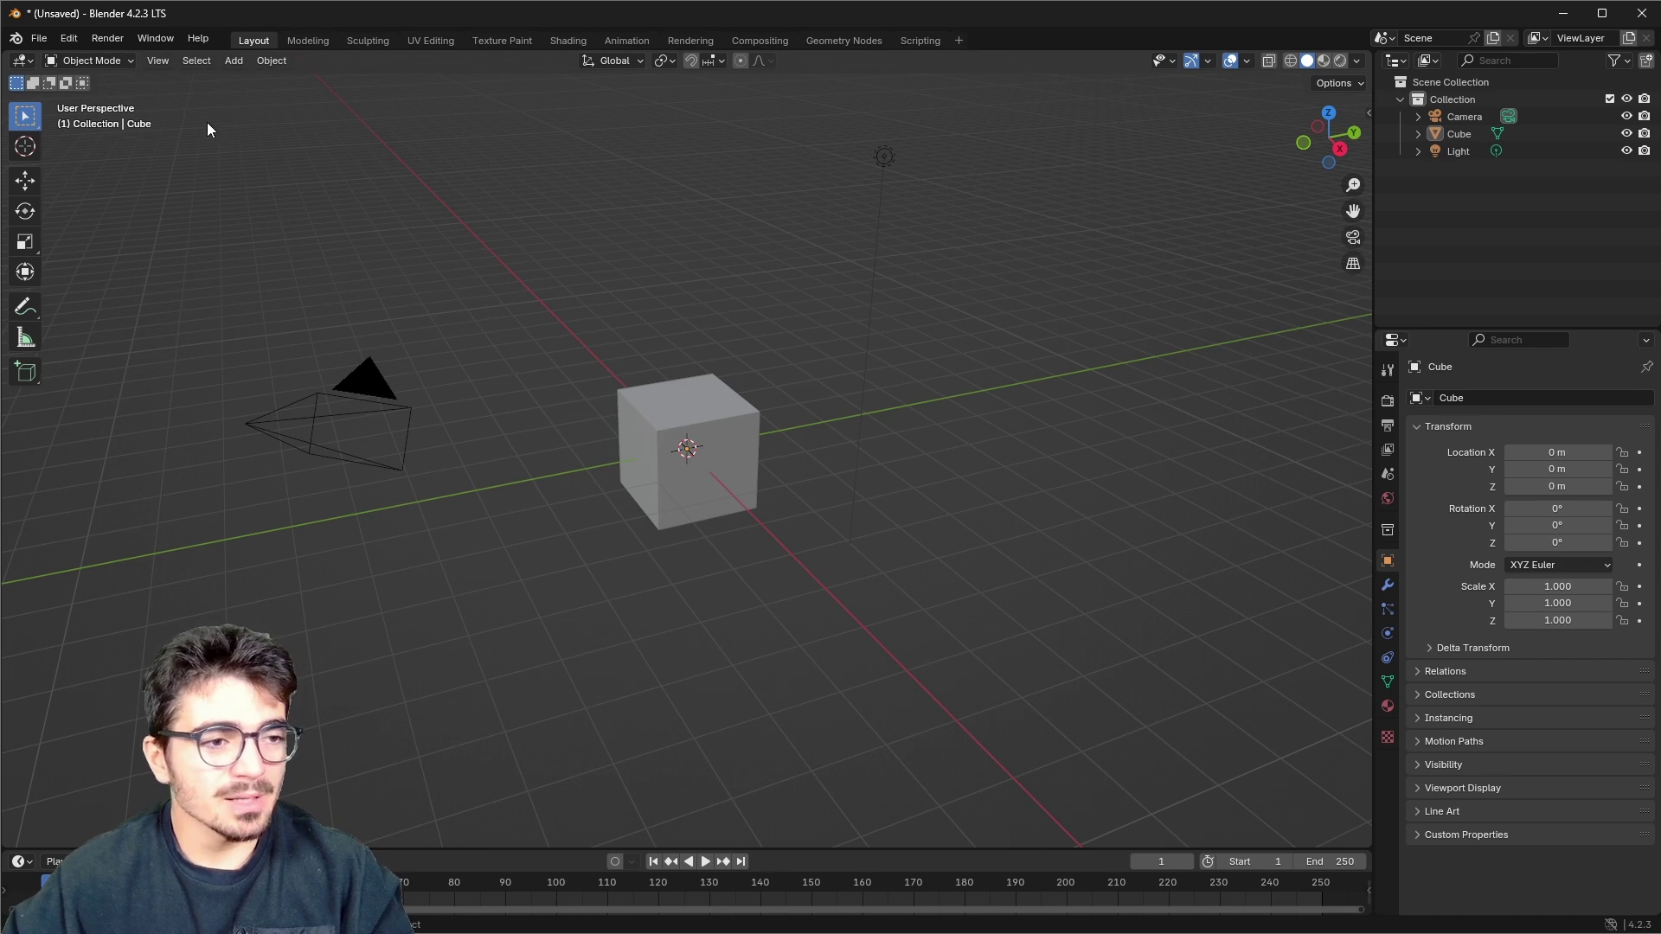
- Delete the default cube, camera and light from the scene
{"action": "left_click_drag", "start_coordinate": [208, 138], "coordinate": [1186, 758]}
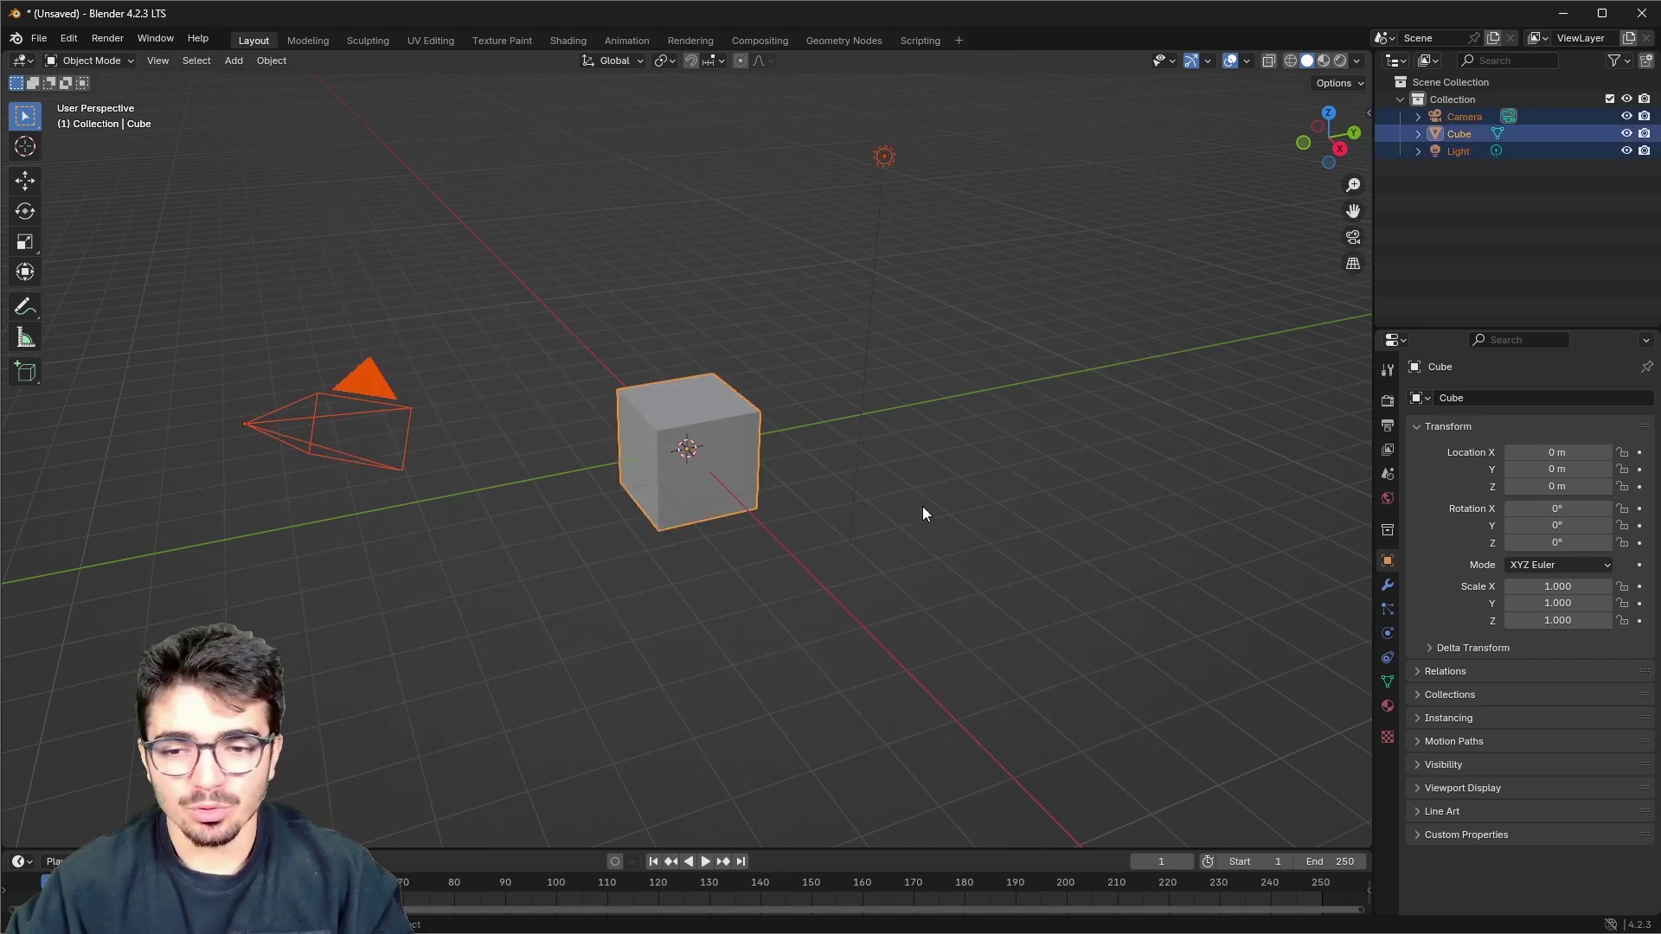
{"action": "key", "text": "Delete"}
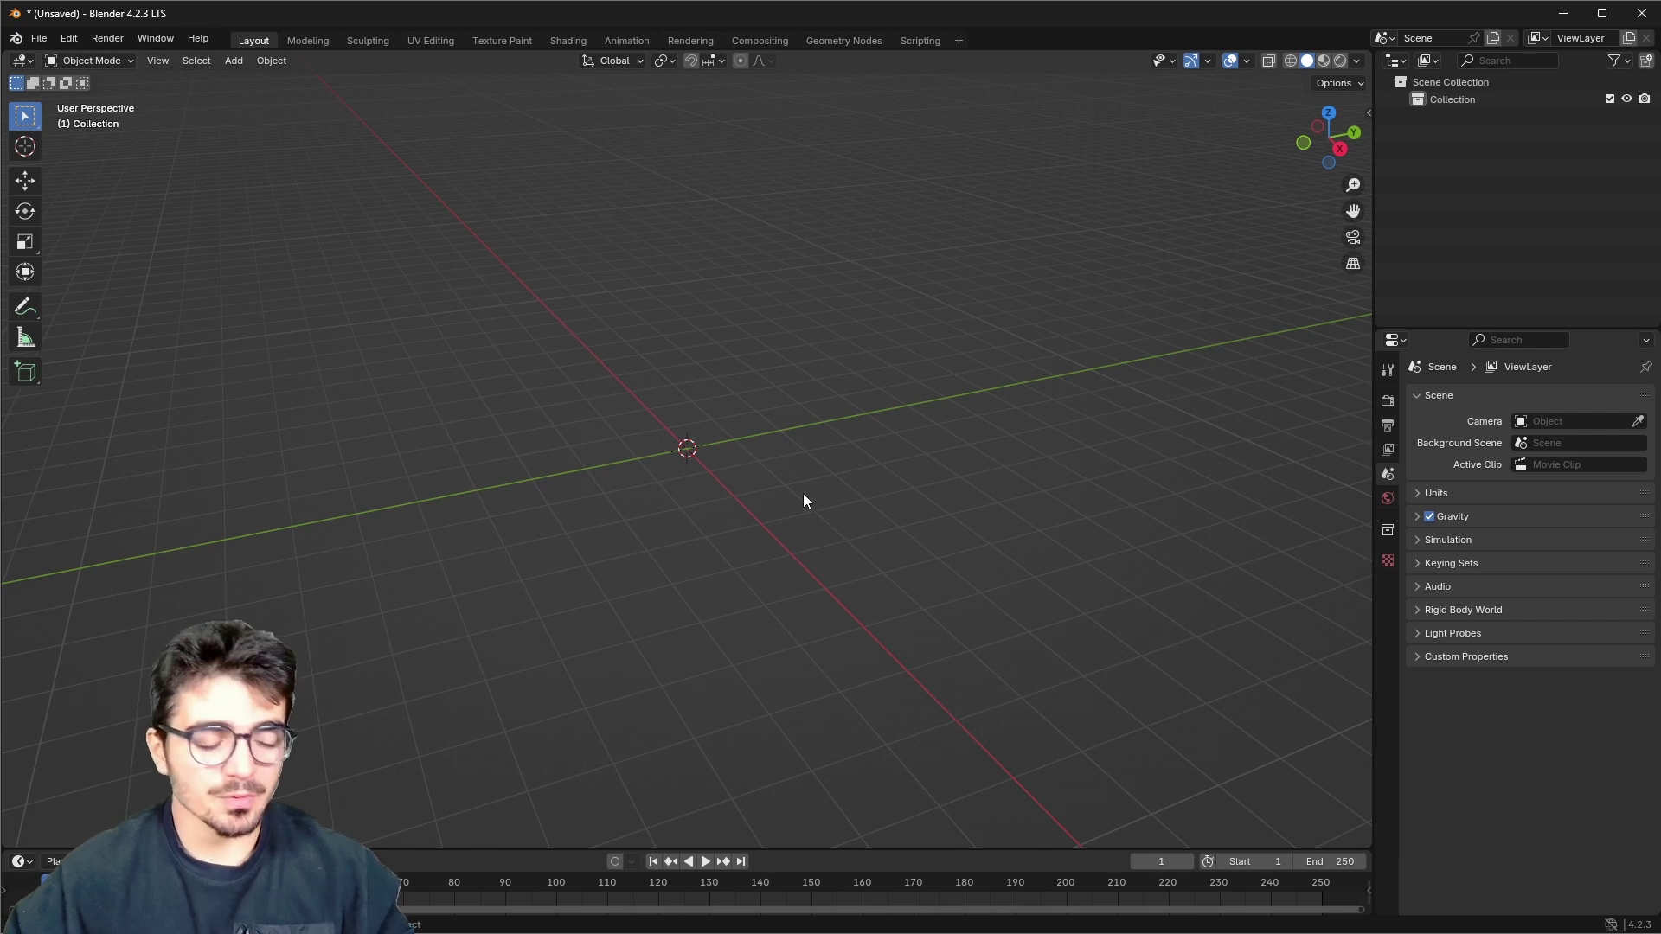
- Add a UV sphere mesh at the world origin
{"action": "key", "text": "shift+a"}
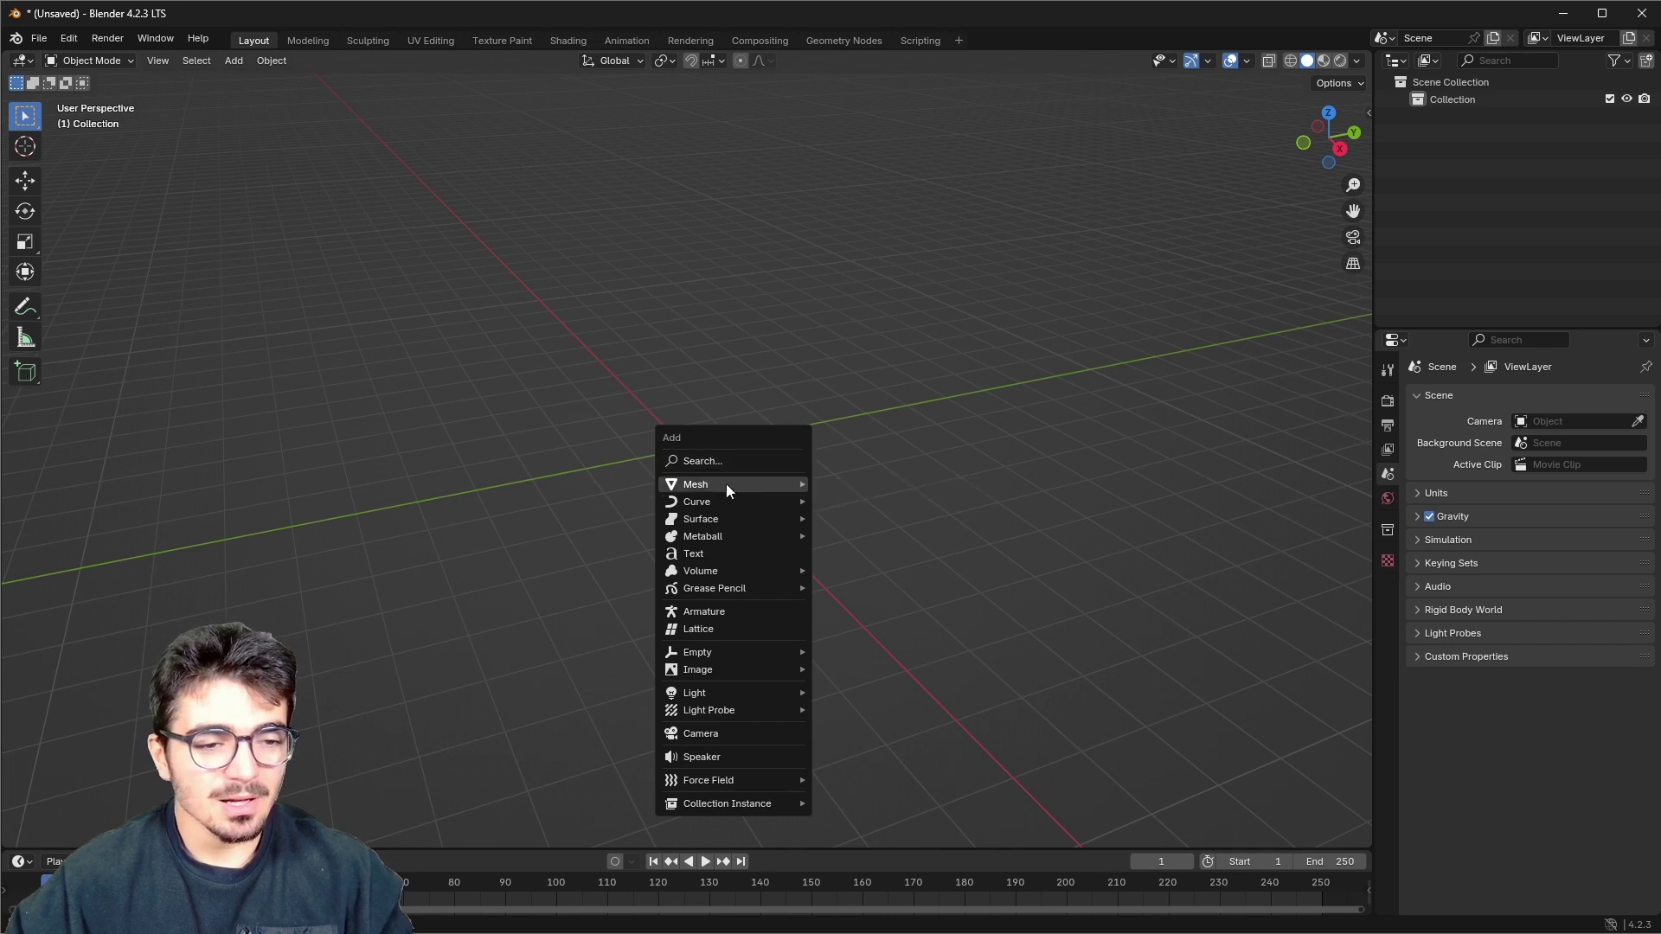
{"action": "mouse_move", "coordinate": [763, 490]}
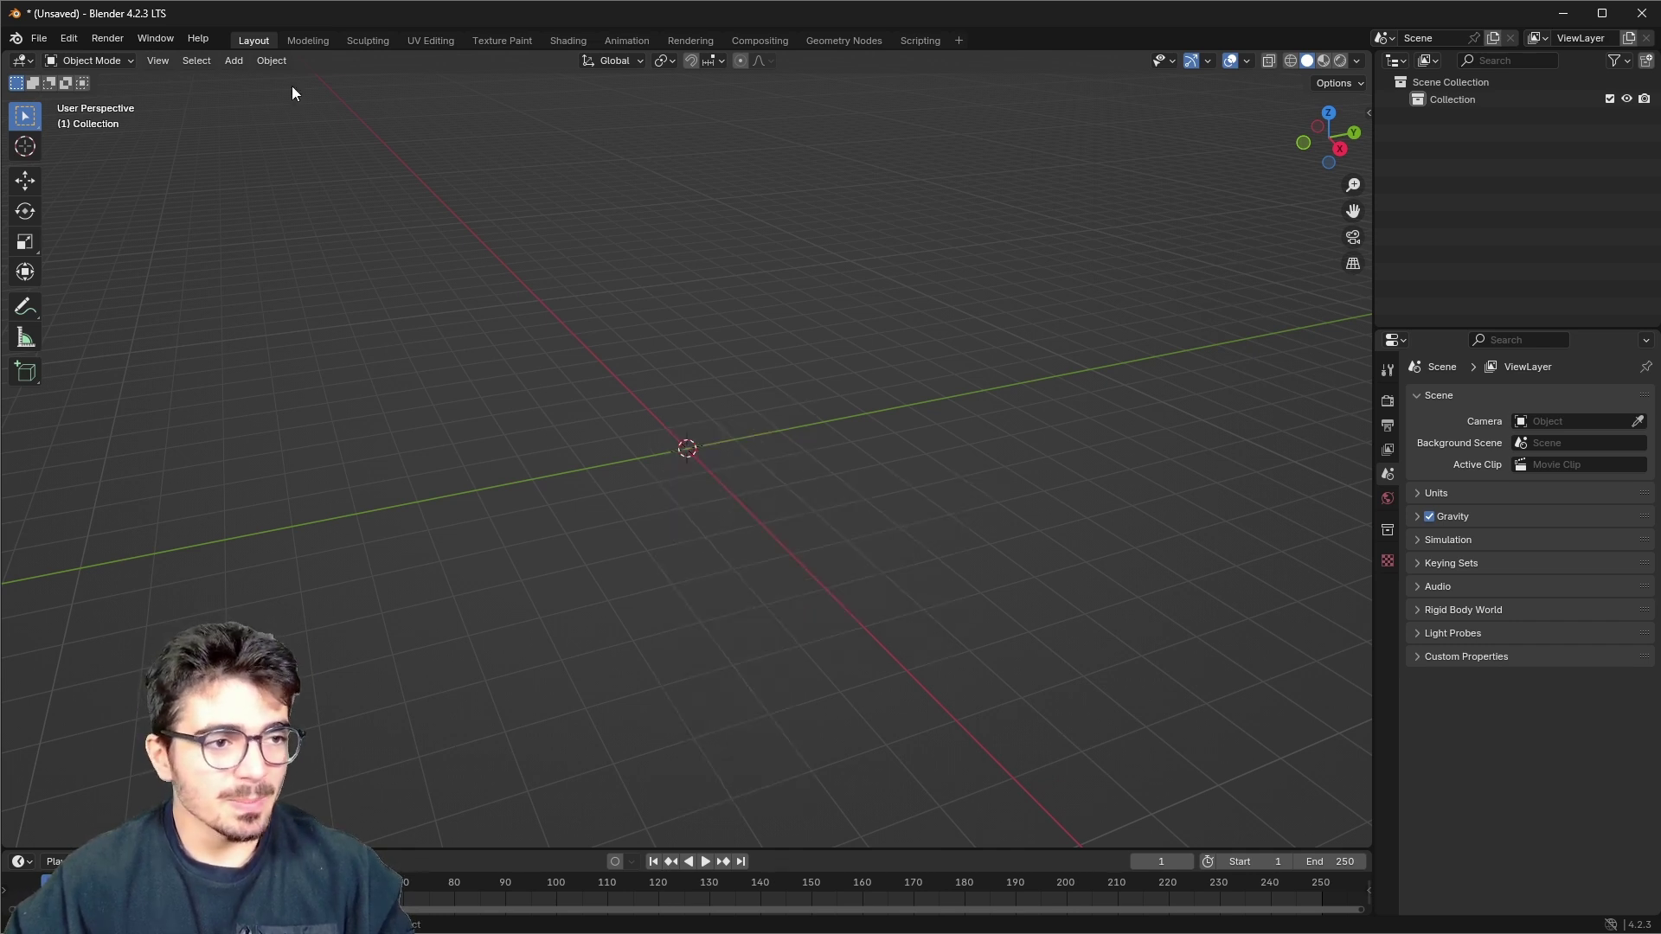
{"action": "left_click", "coordinate": [232, 60]}
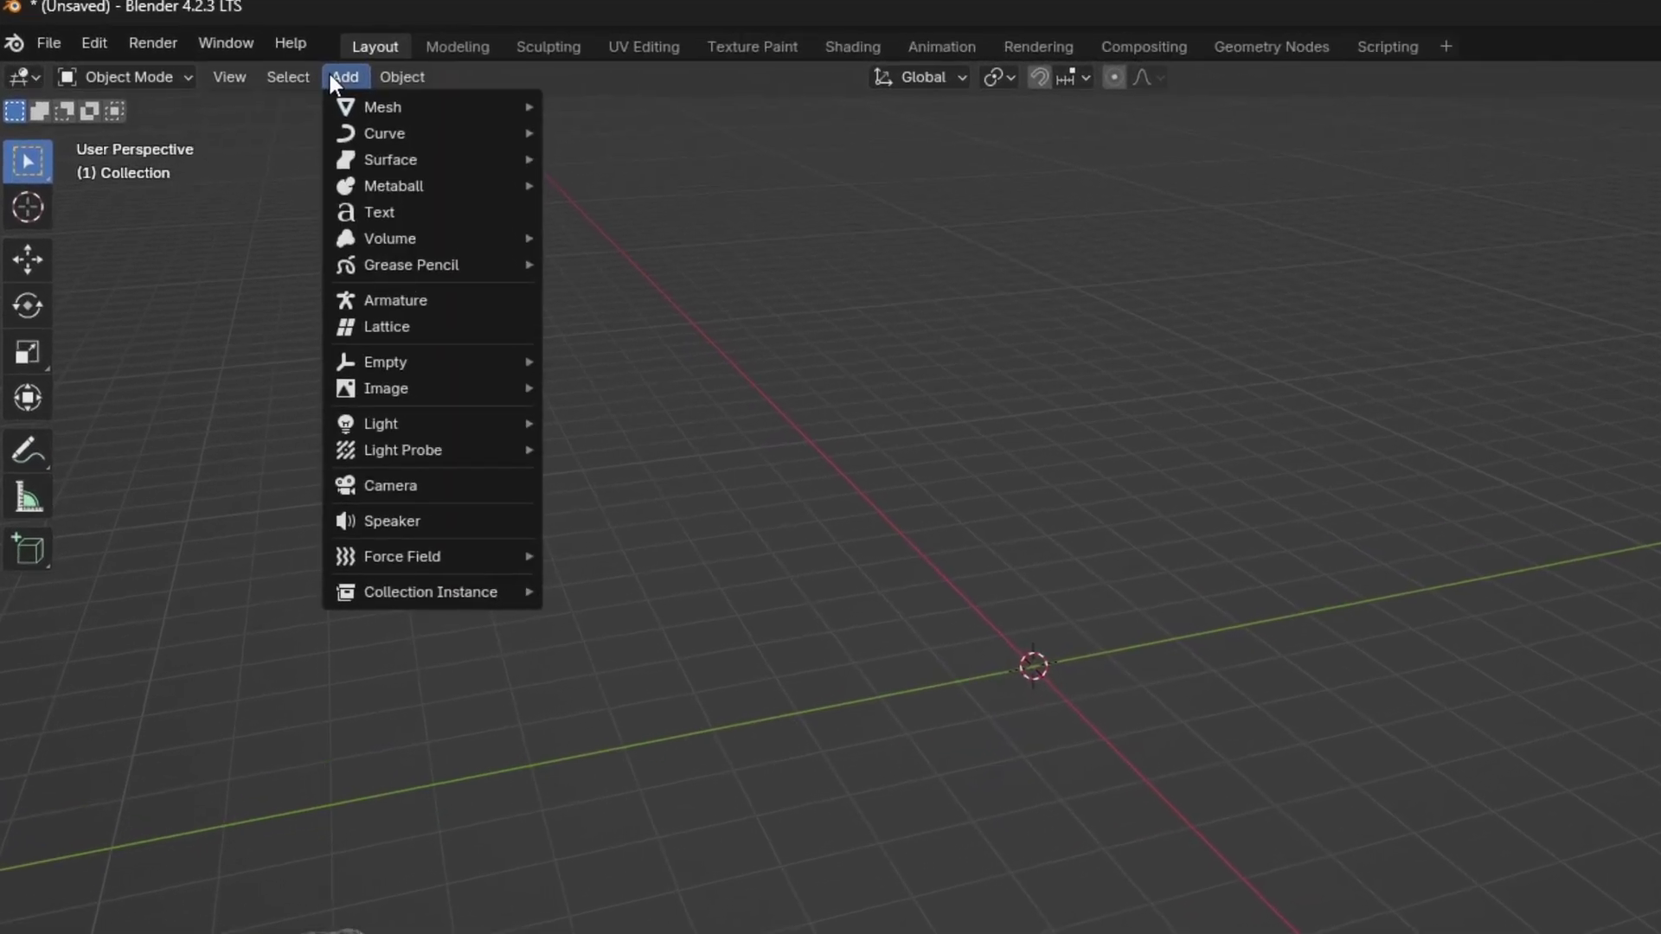
{"action": "mouse_move", "coordinate": [381, 112]}
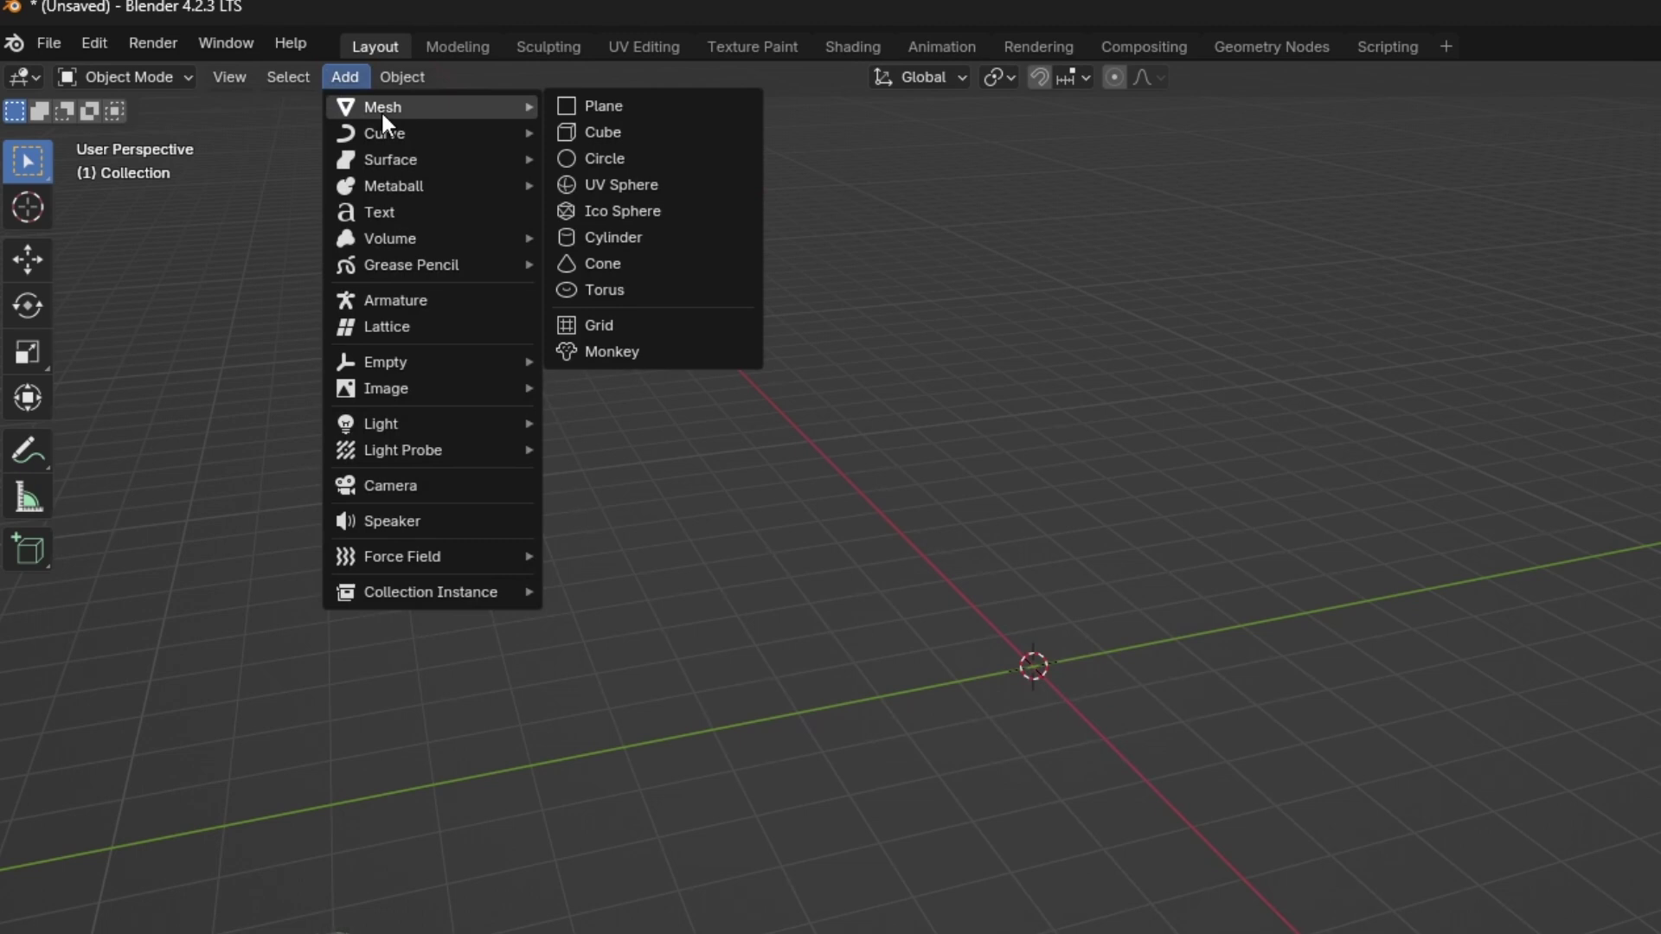
{"action": "left_click", "coordinate": [641, 185]}
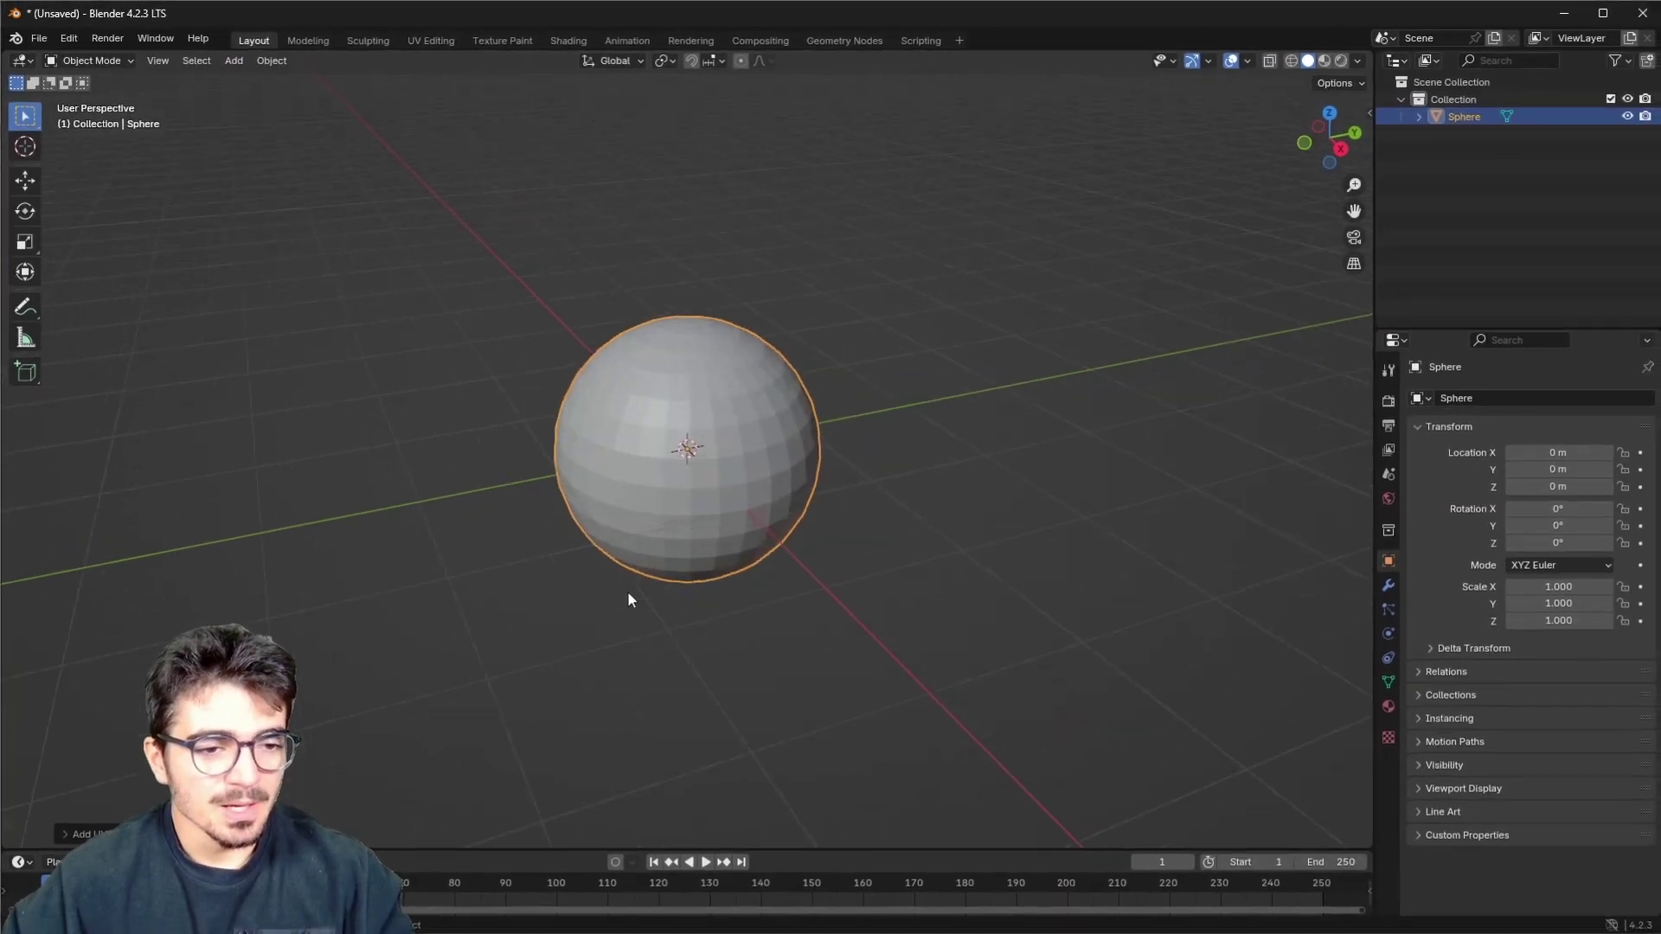
- Apply smooth shading to the sphere
{"action": "middle_click_drag", "start_coordinate": [592, 405], "coordinate": [648, 433]}
{"action": "scroll", "coordinate": [620, 271], "scroll_direction": "up", "scroll_amount": 3}
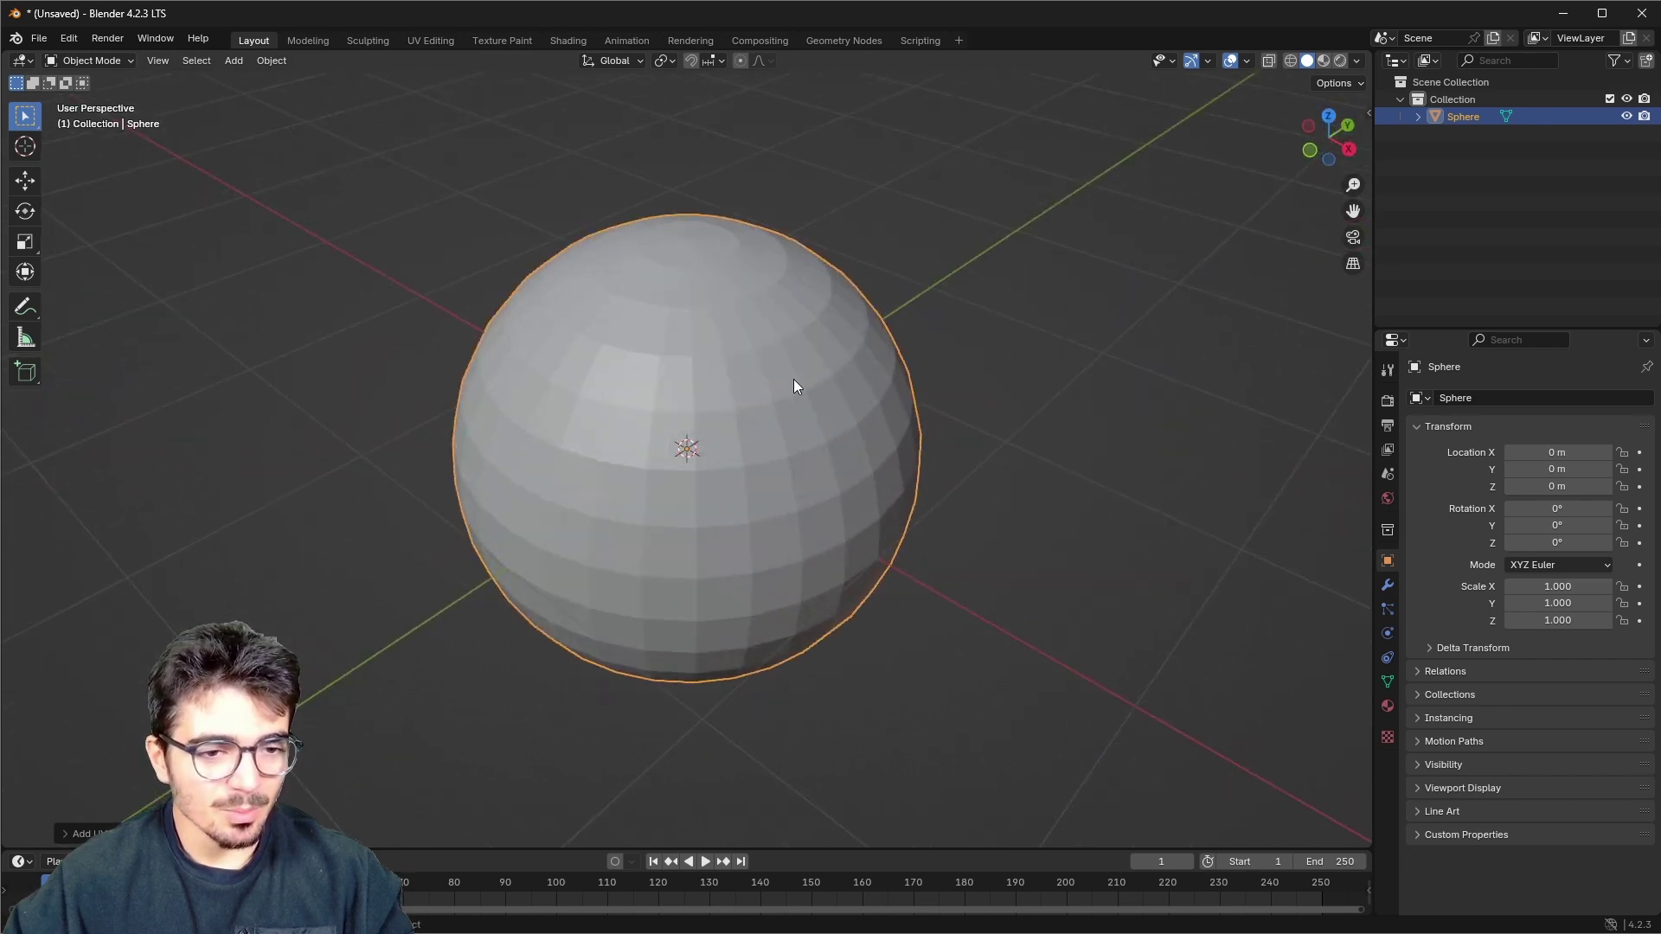
{"action": "middle_click_drag", "start_coordinate": [838, 564], "coordinate": [667, 460]}
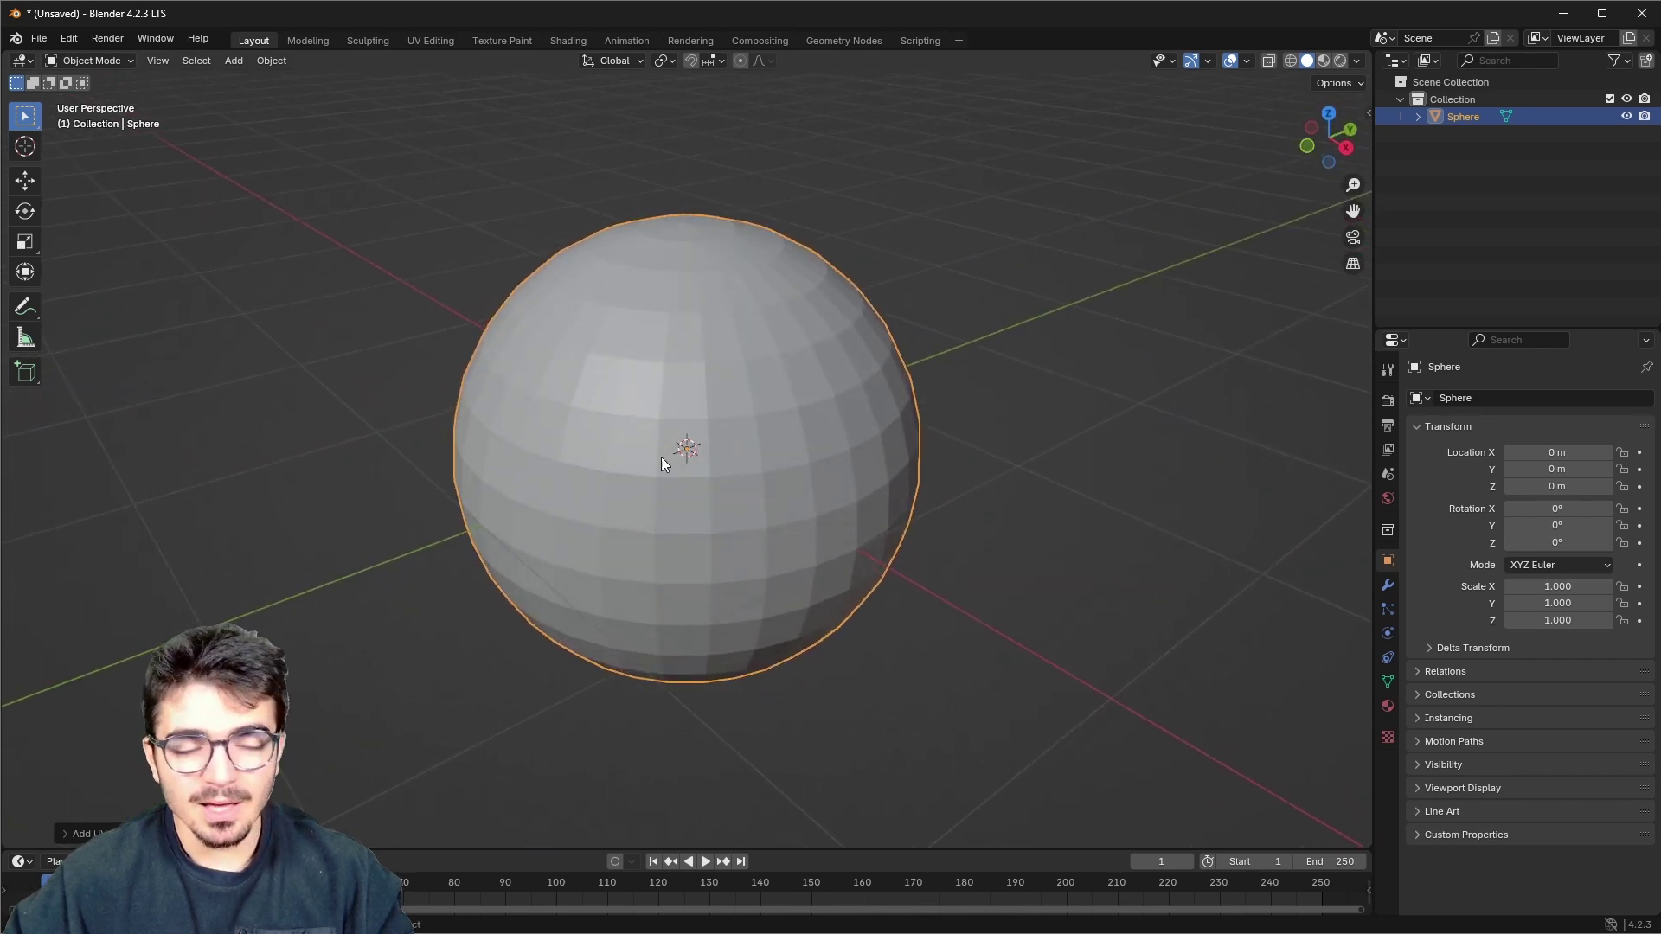
{"action": "right_click", "coordinate": [763, 382]}
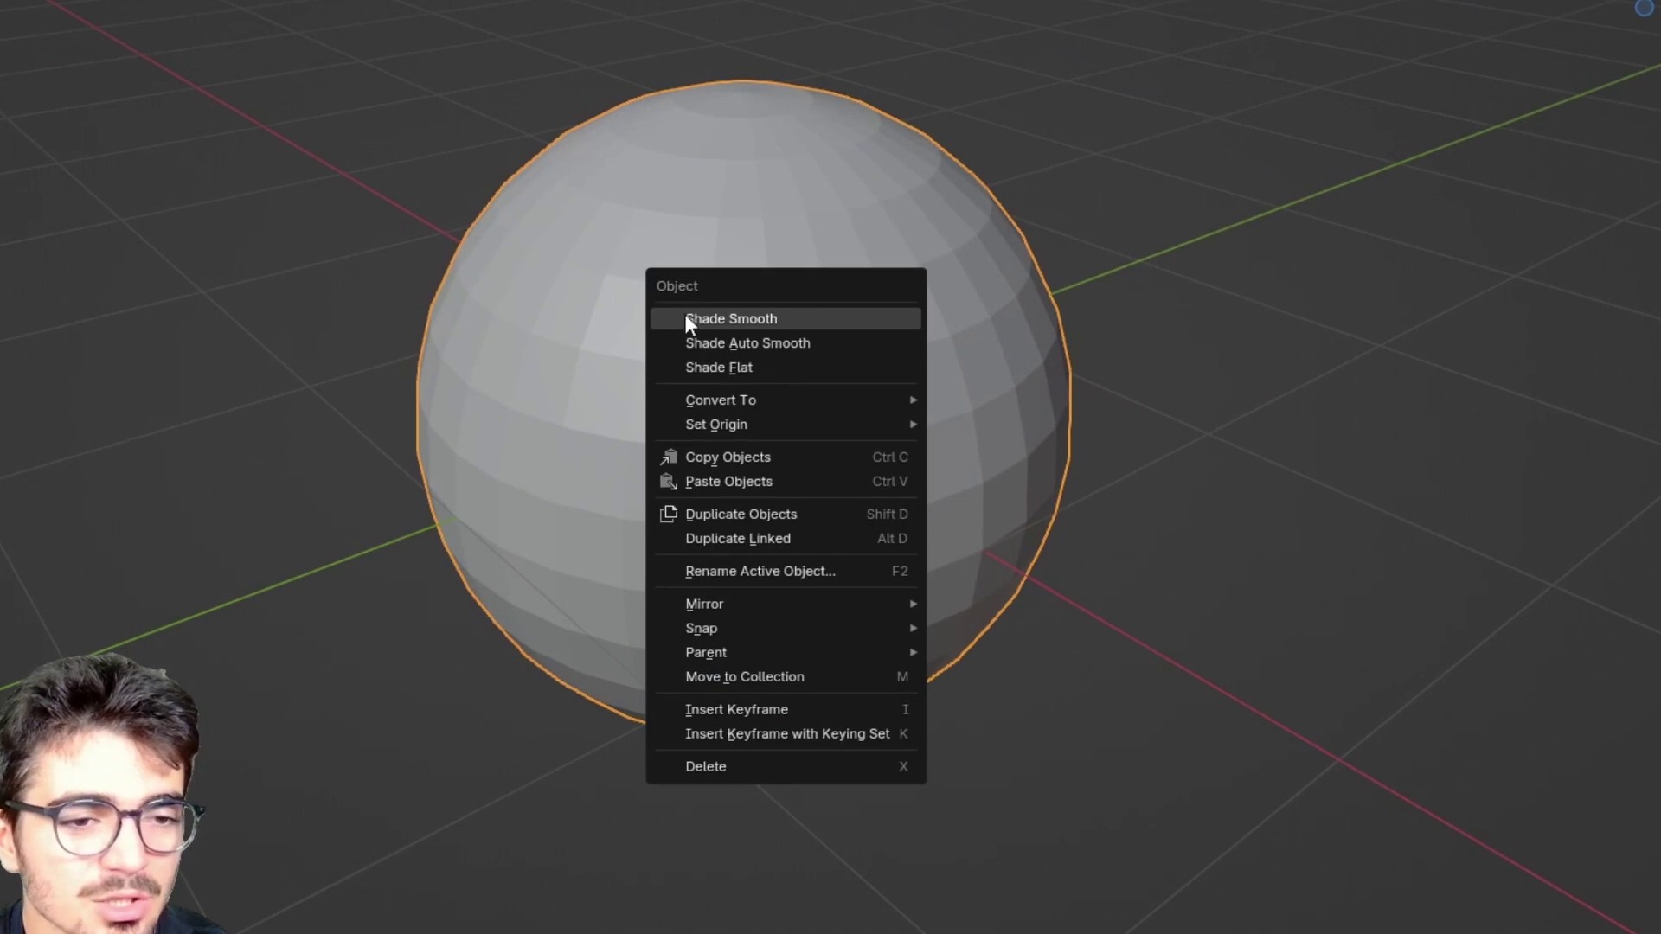
{"action": "left_click", "coordinate": [739, 318]}
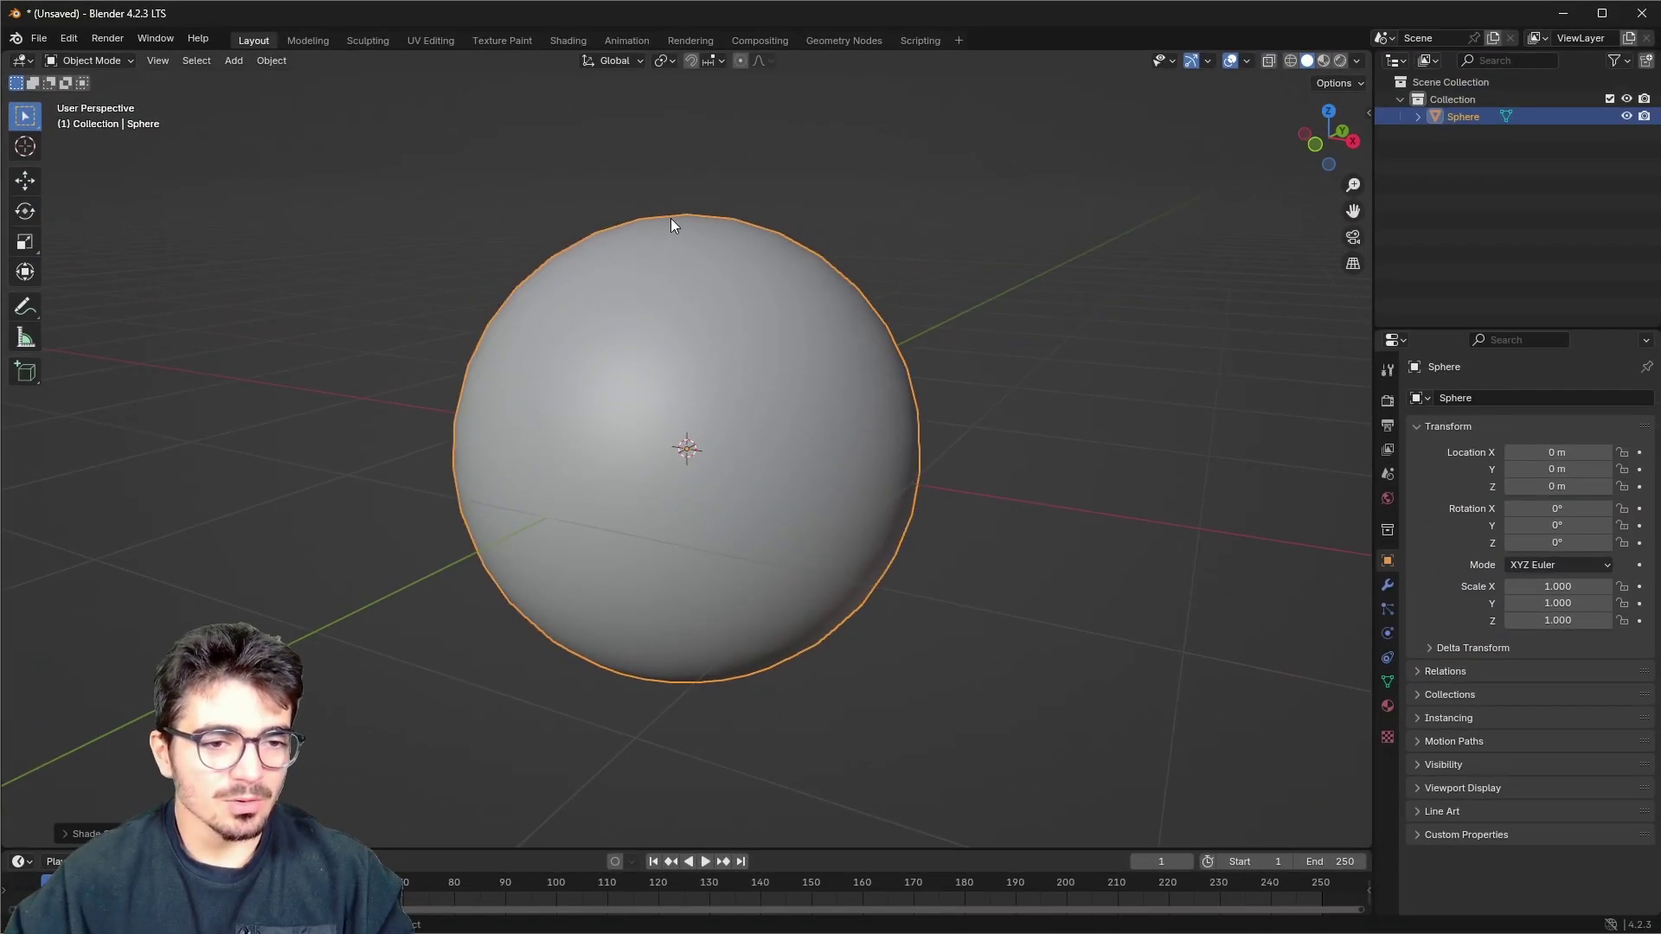
- Add a plane mesh at the world origin, in the middle of the sphere
{"action": "scroll", "coordinate": [1029, 444], "scroll_direction": "down", "scroll_amount": 4}
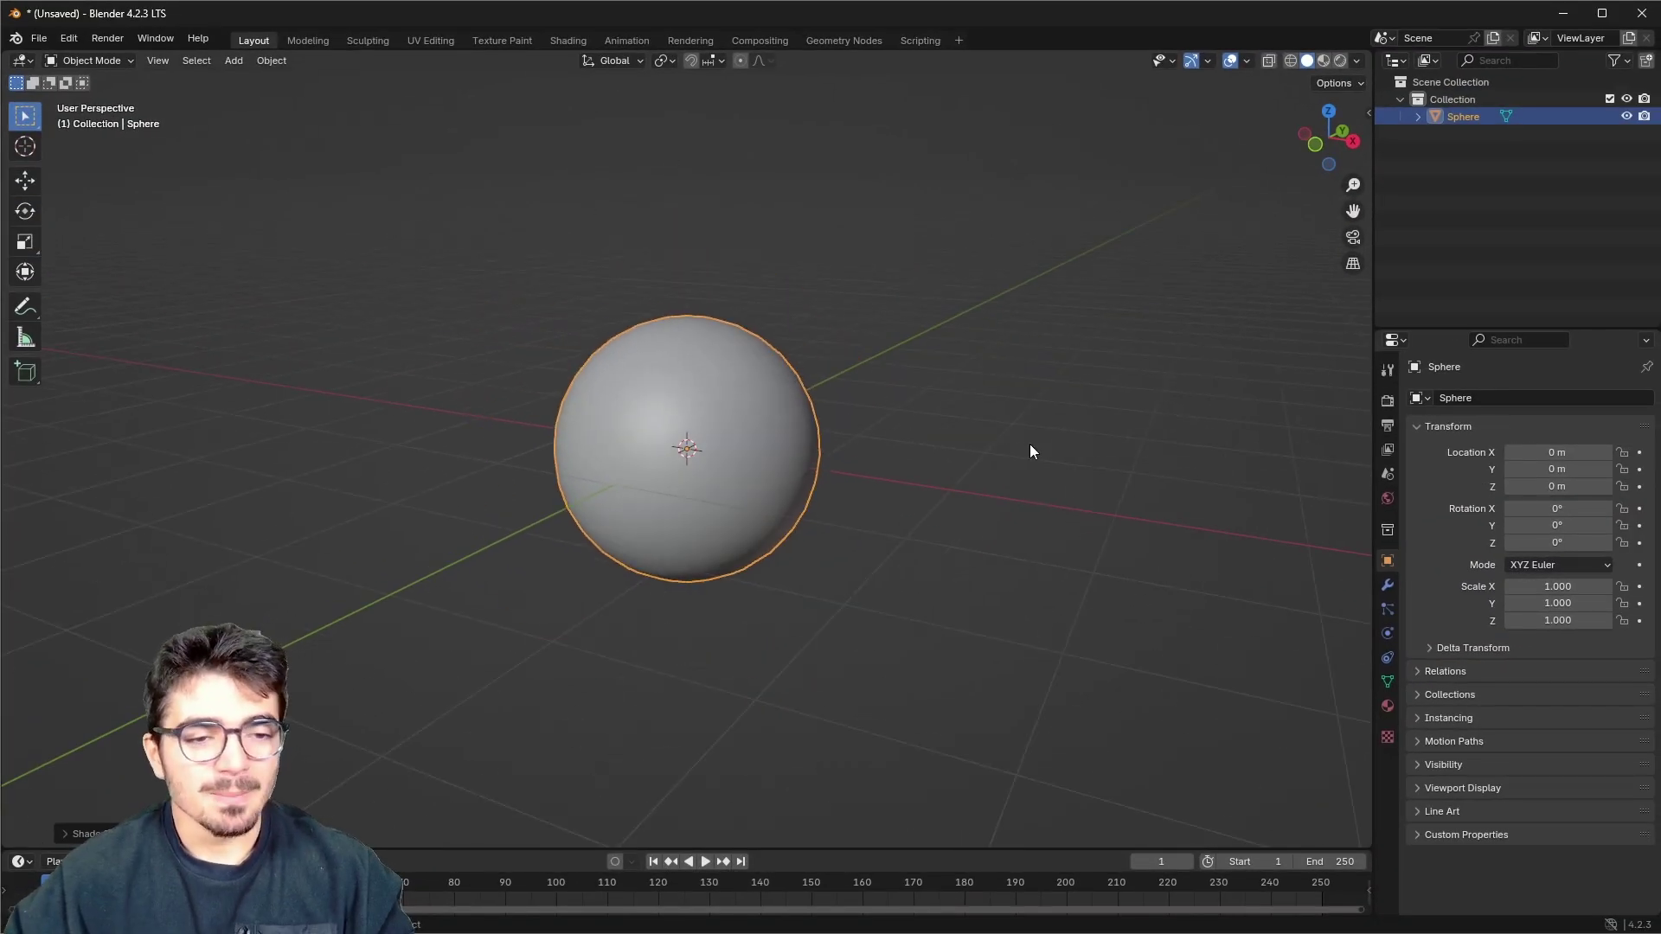
{"action": "middle_click_drag", "start_coordinate": [1029, 444], "coordinate": [761, 538]}
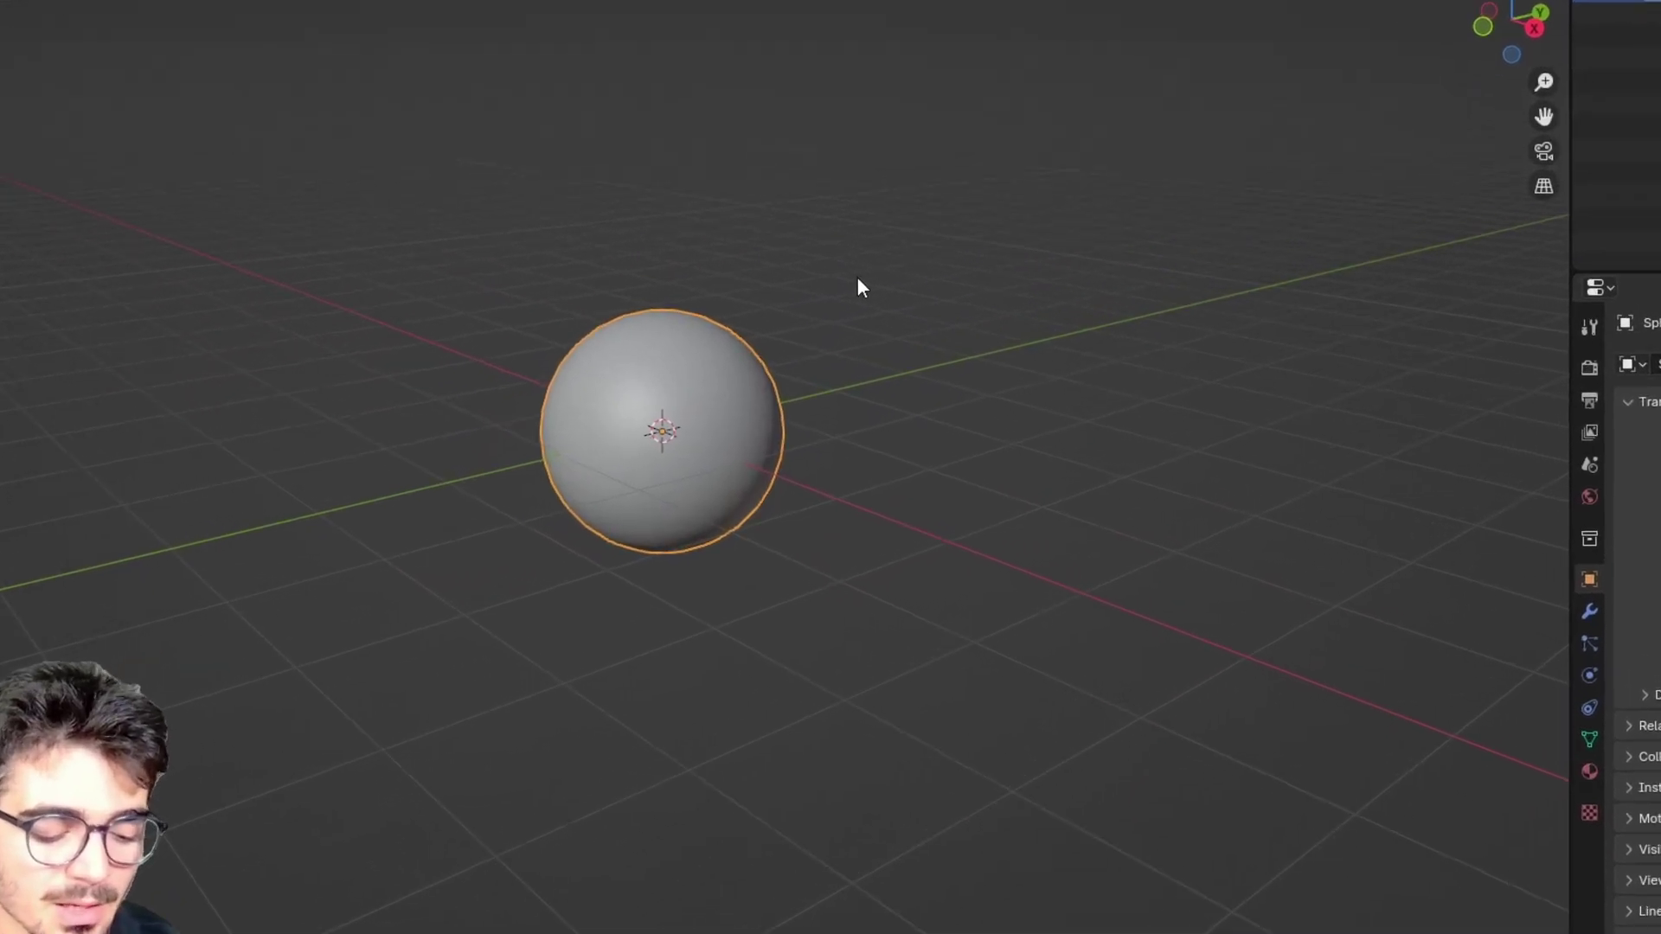
{"action": "key", "text": "shift+a"}
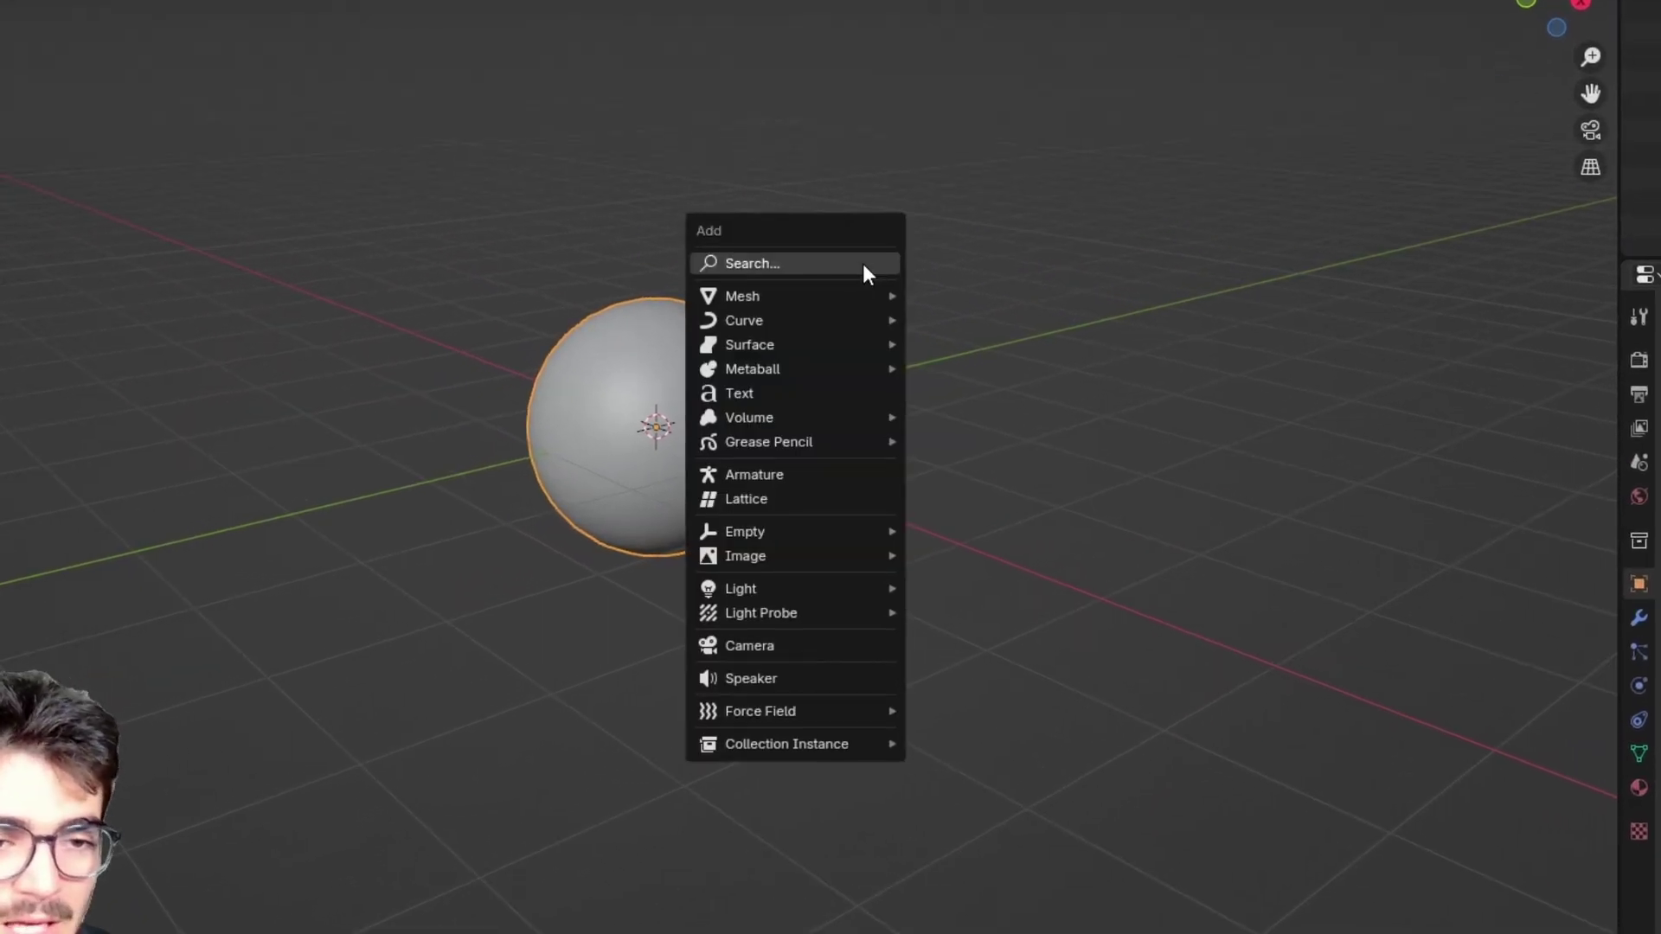
{"action": "mouse_move", "coordinate": [766, 311]}
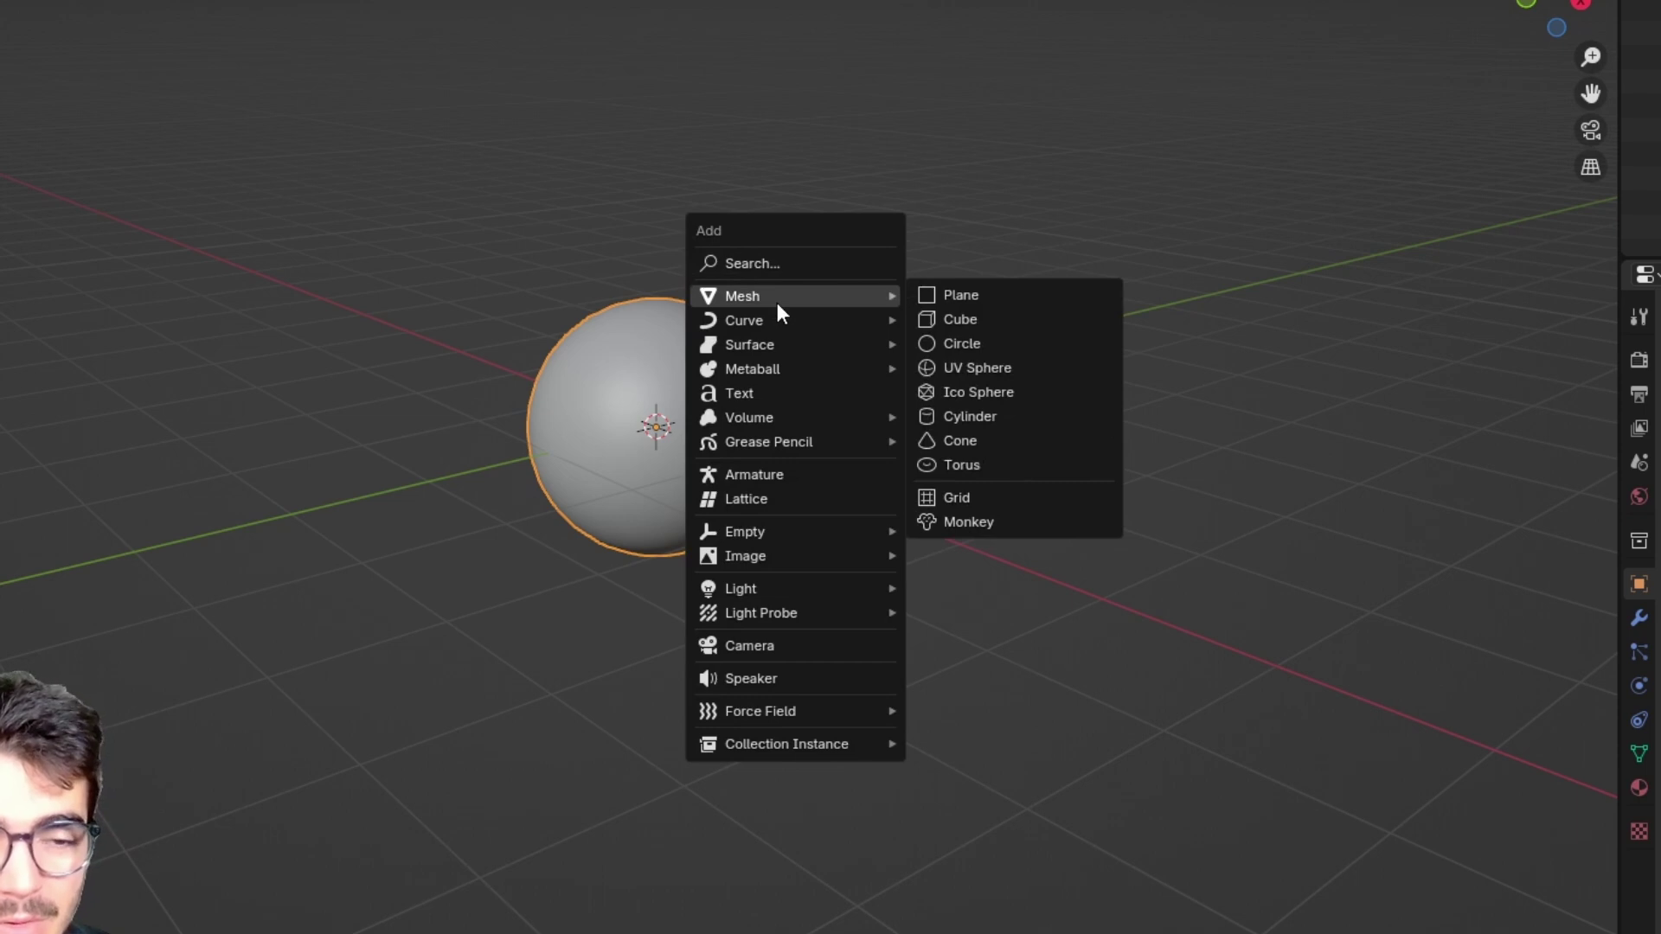
{"action": "left_click", "coordinate": [956, 295]}
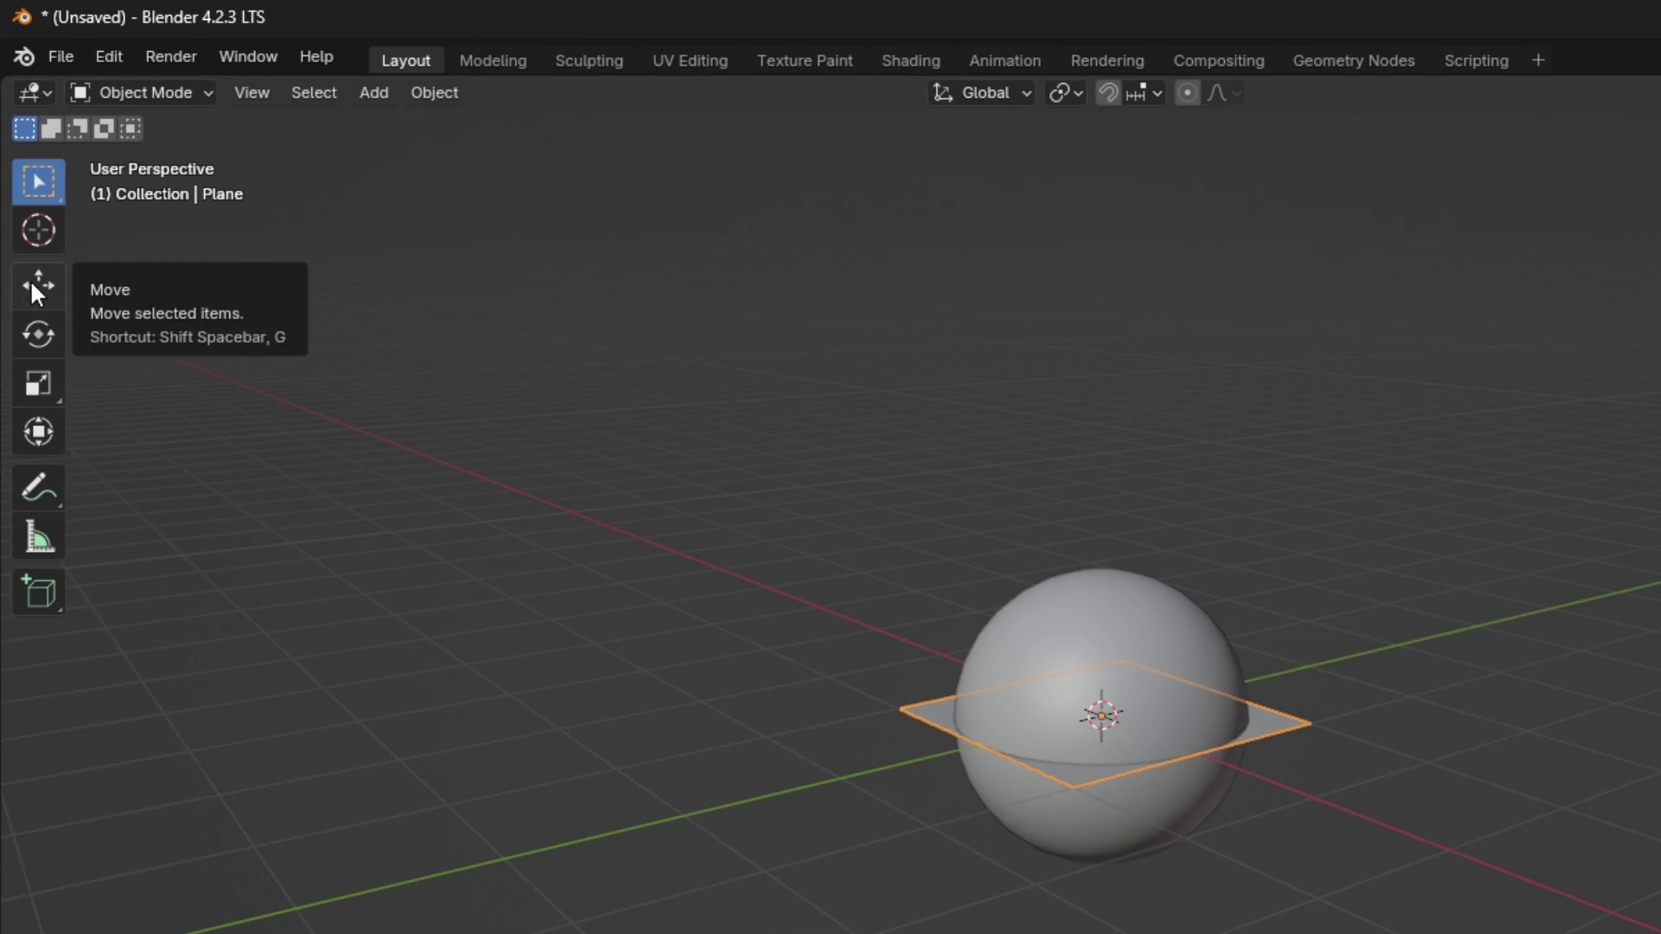
- Move the plane up along the Z axis to about 1.68 m, above the sphere
{"action": "key", "text": "g"}
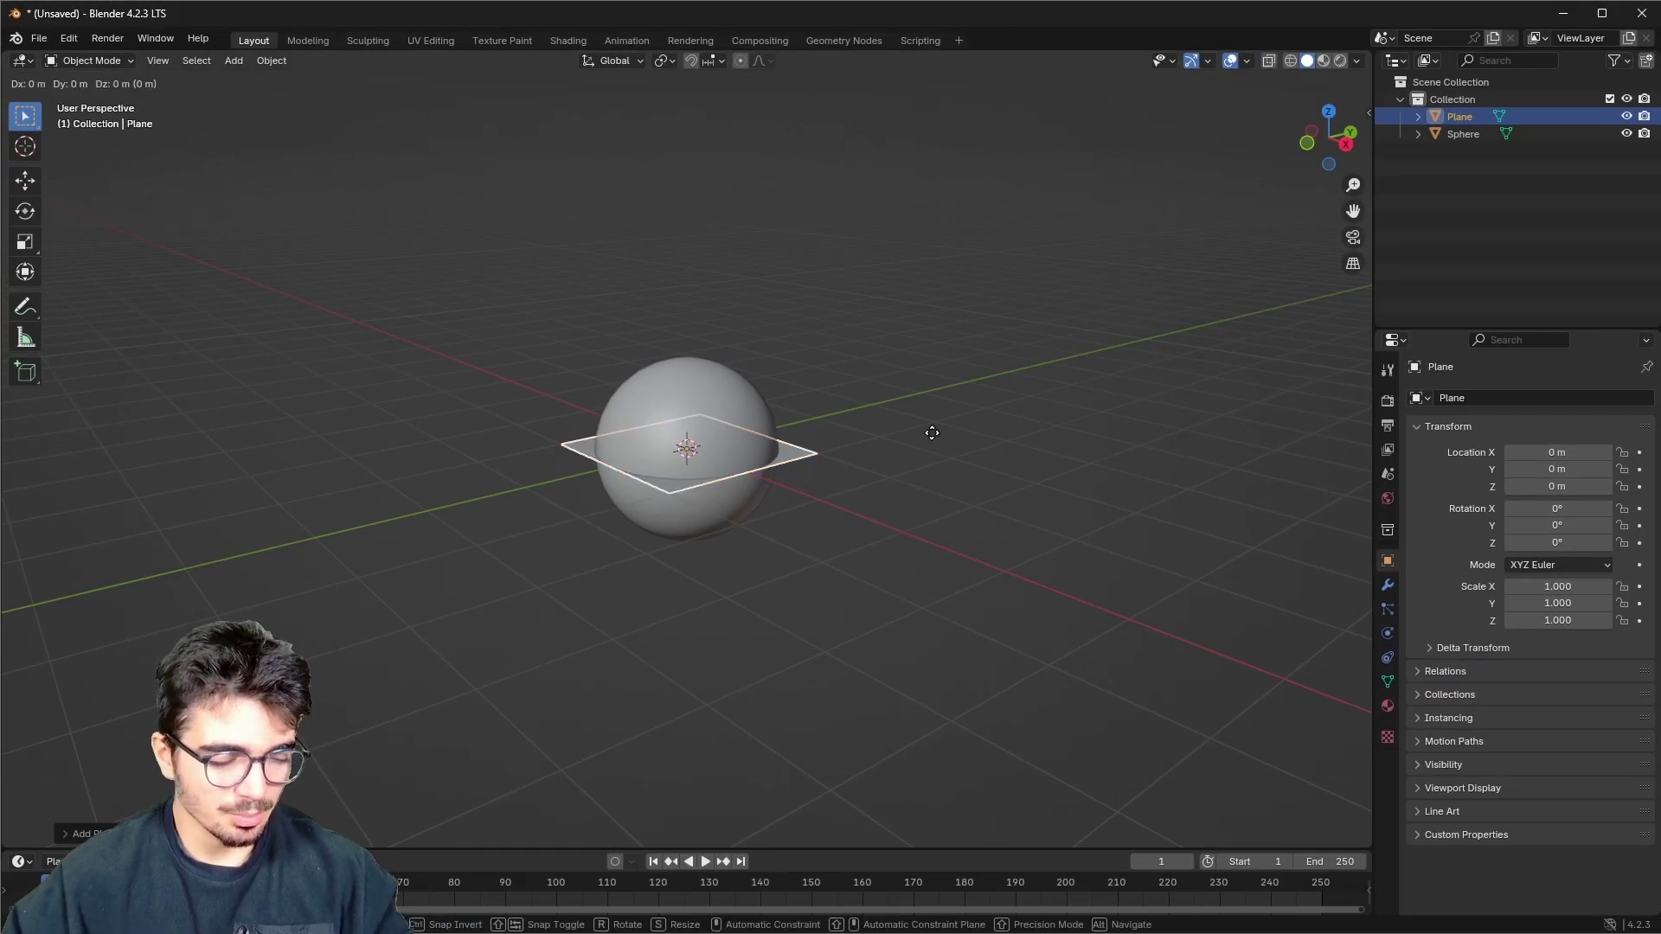
{"action": "key", "text": "z"}
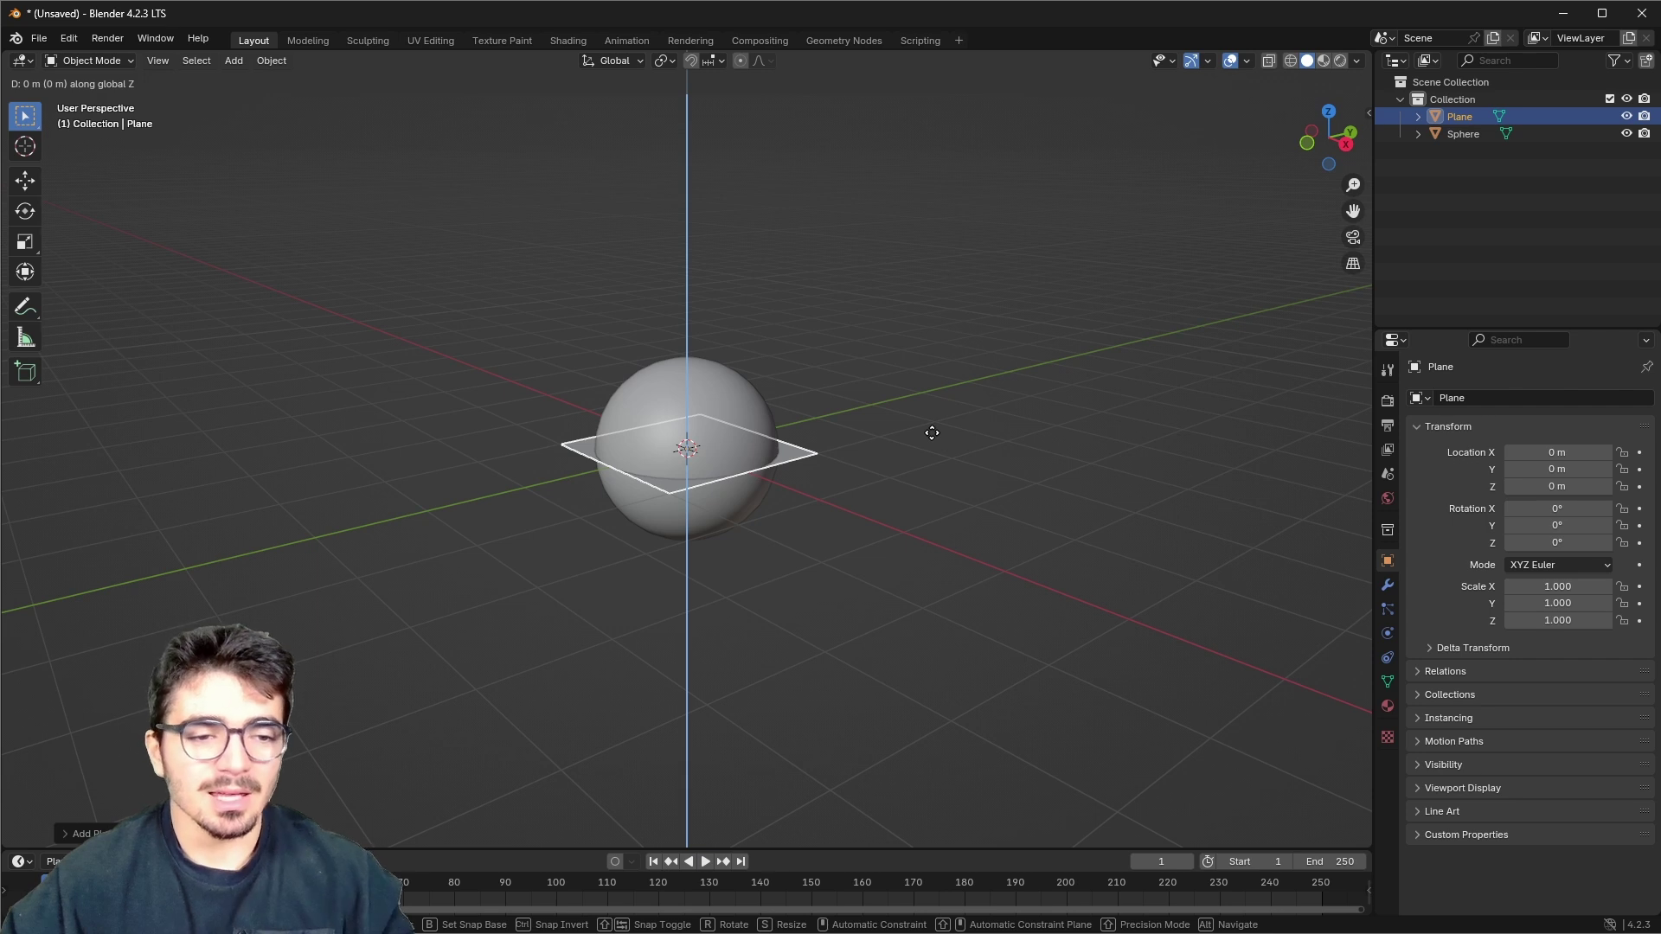
{"action": "left_click", "coordinate": [826, 273]}
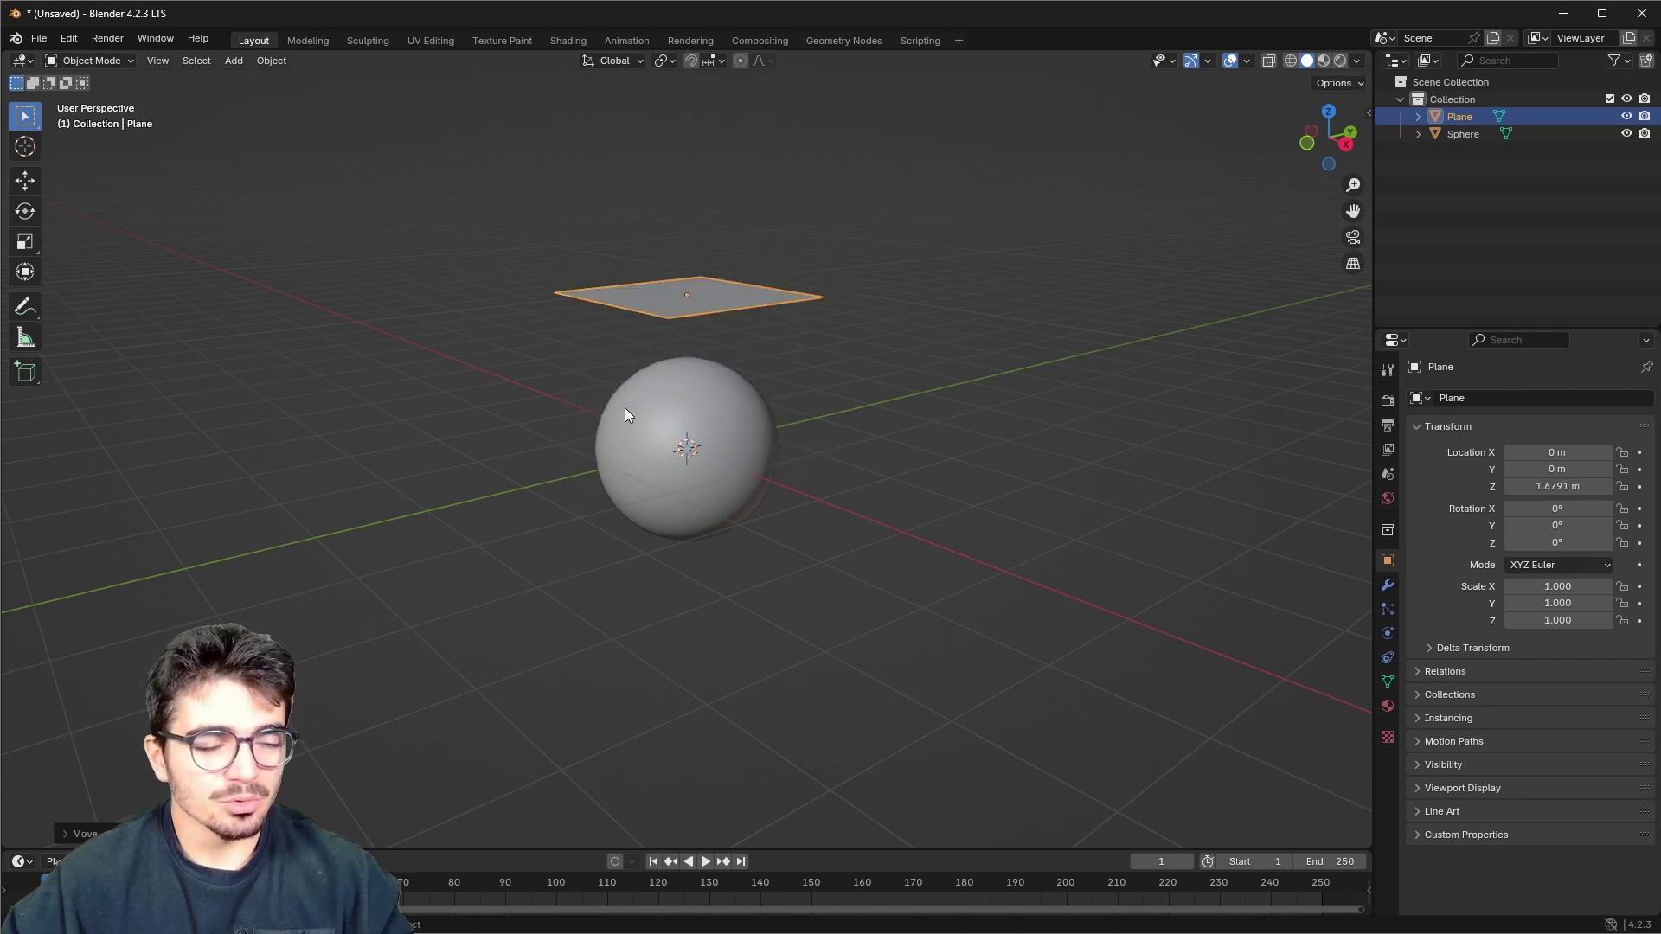
- Select the sphere and enable Collision physics on it
{"action": "middle_click_drag", "start_coordinate": [625, 408], "coordinate": [688, 418]}
{"action": "scroll", "coordinate": [707, 467], "scroll_direction": "up", "scroll_amount": 3}
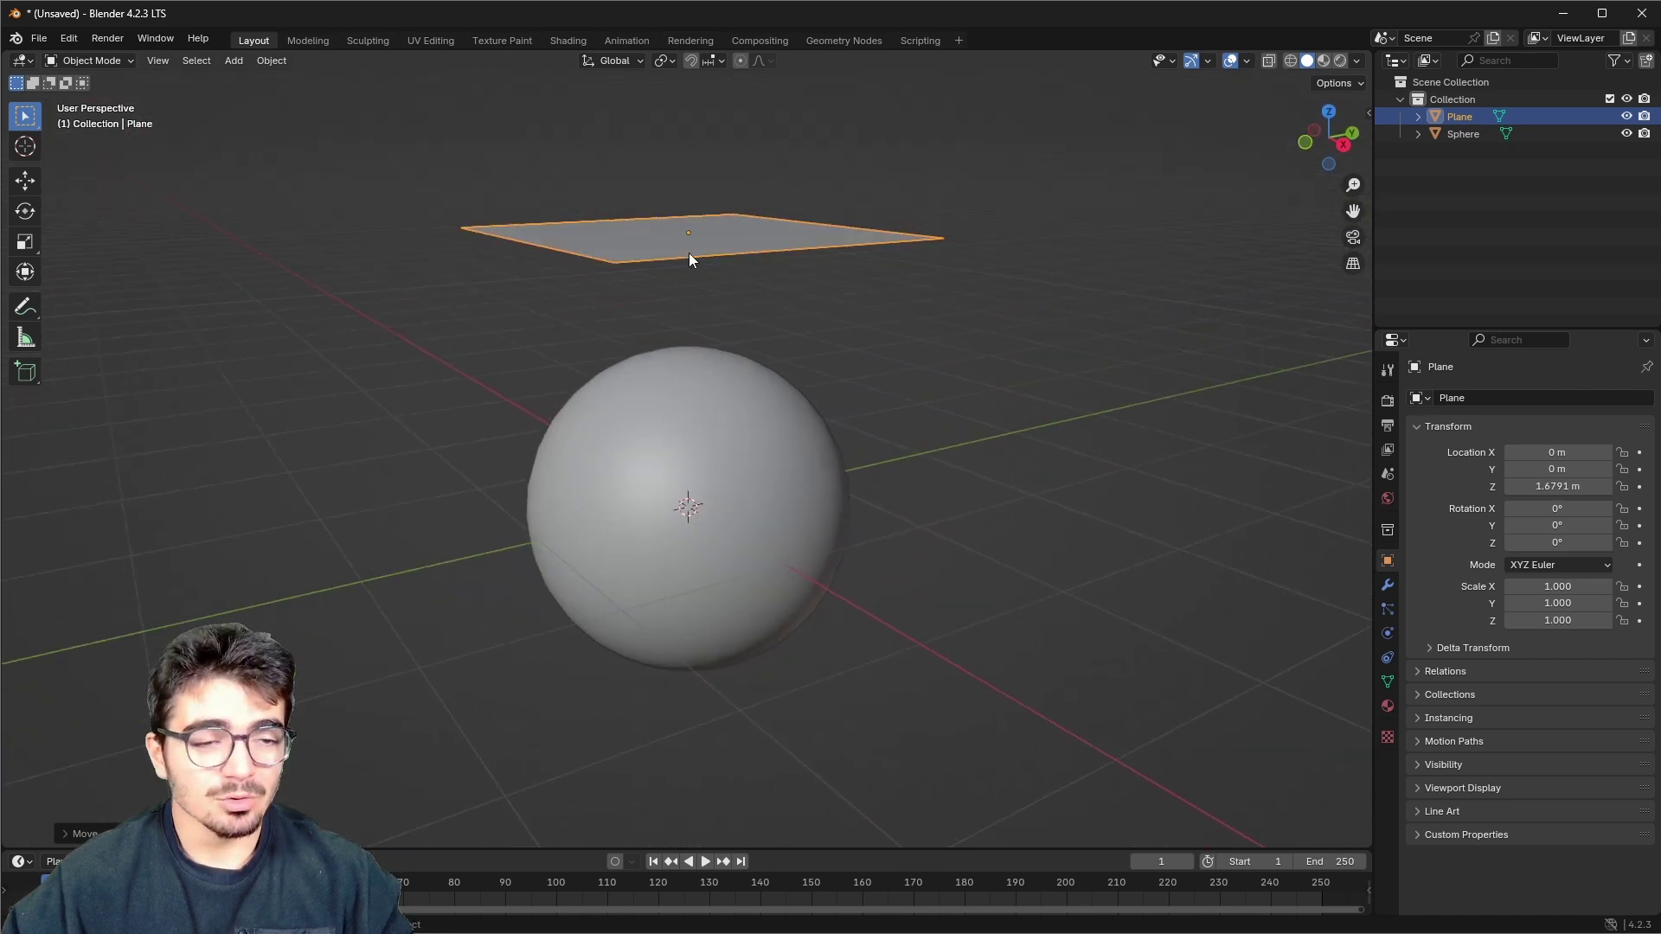
{"action": "left_click", "coordinate": [718, 371]}
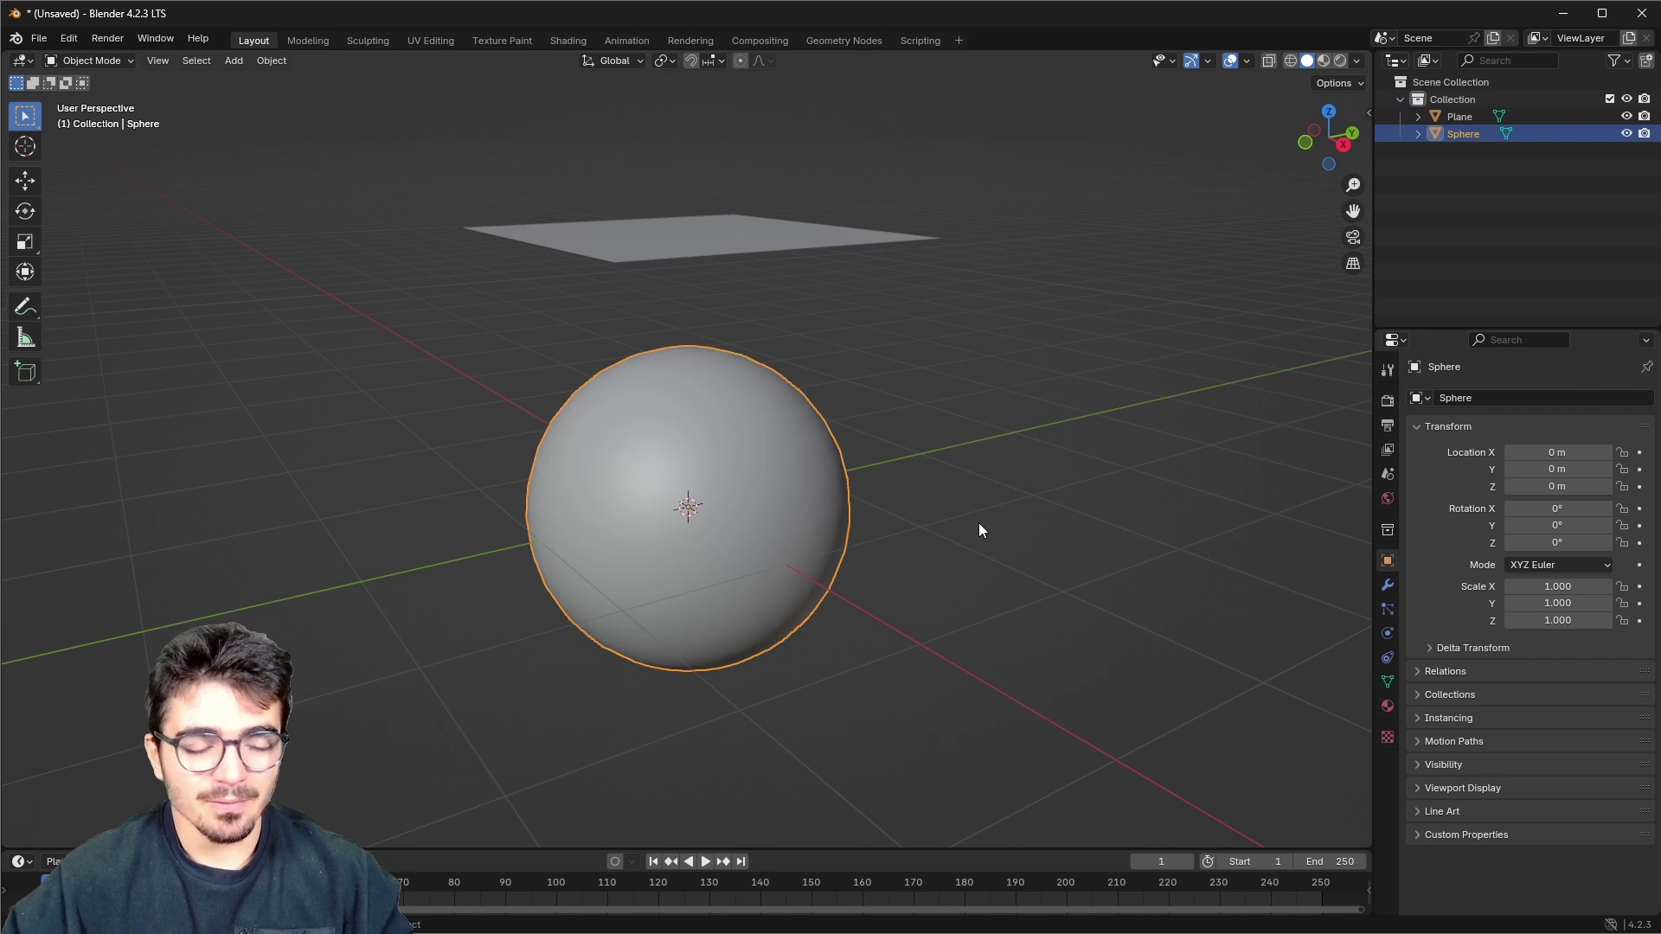
{"action": "scroll", "coordinate": [978, 522], "scroll_direction": "down", "scroll_amount": 3}
{"action": "middle_click_drag", "start_coordinate": [985, 503], "coordinate": [991, 517]}
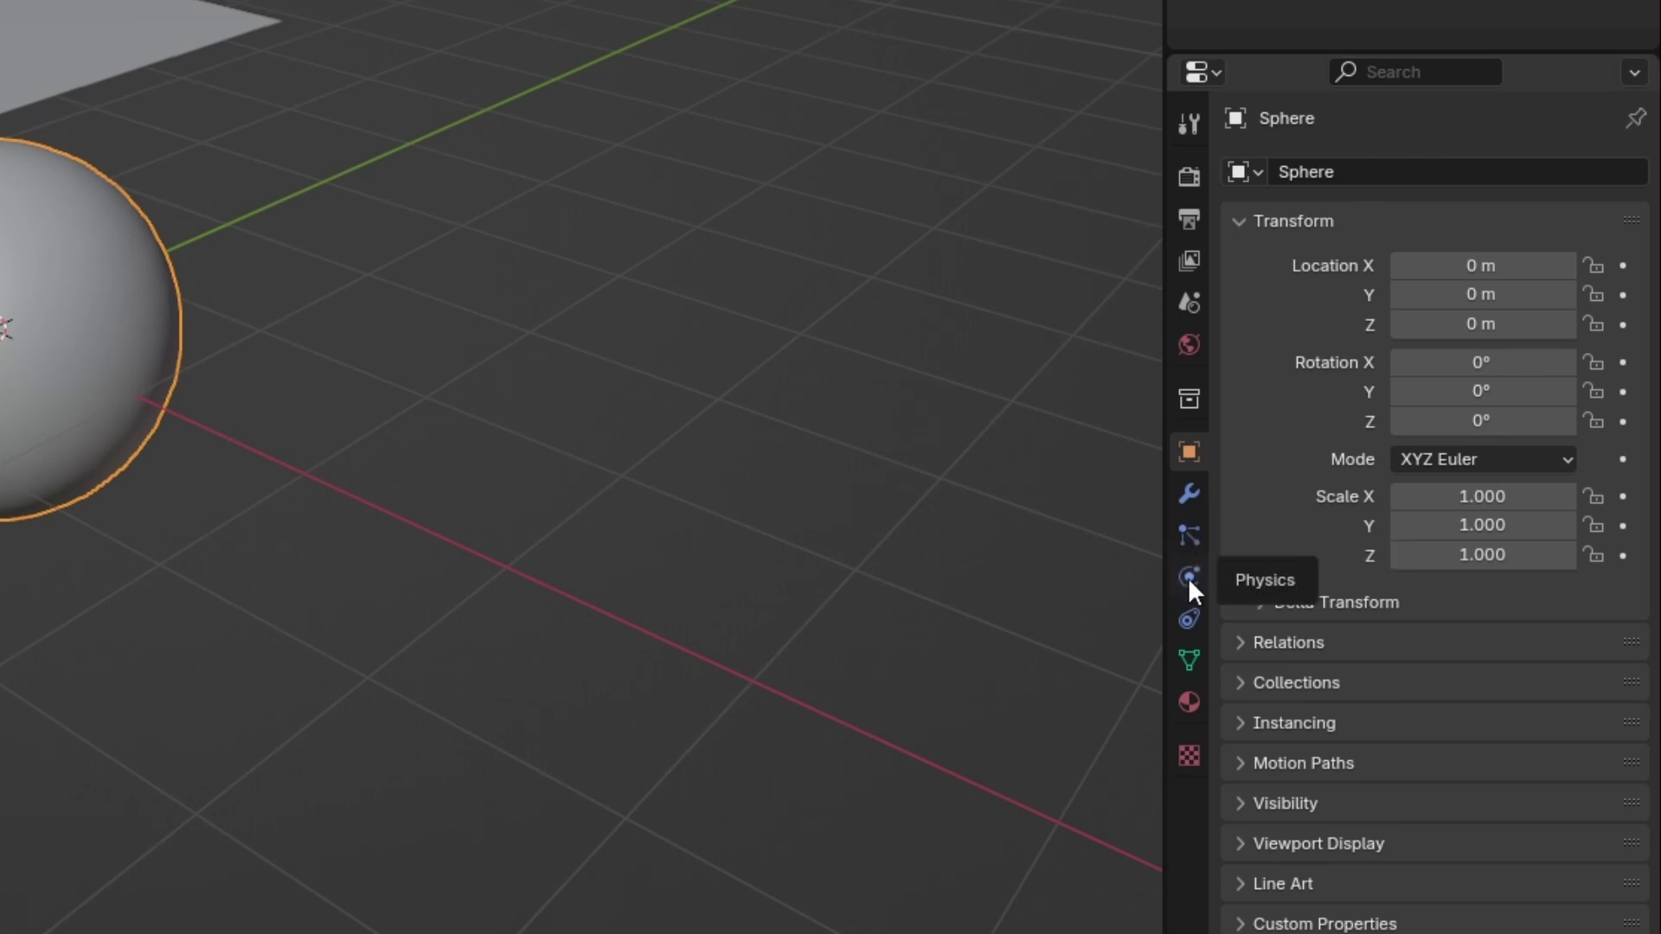
{"action": "left_click", "coordinate": [1189, 577]}
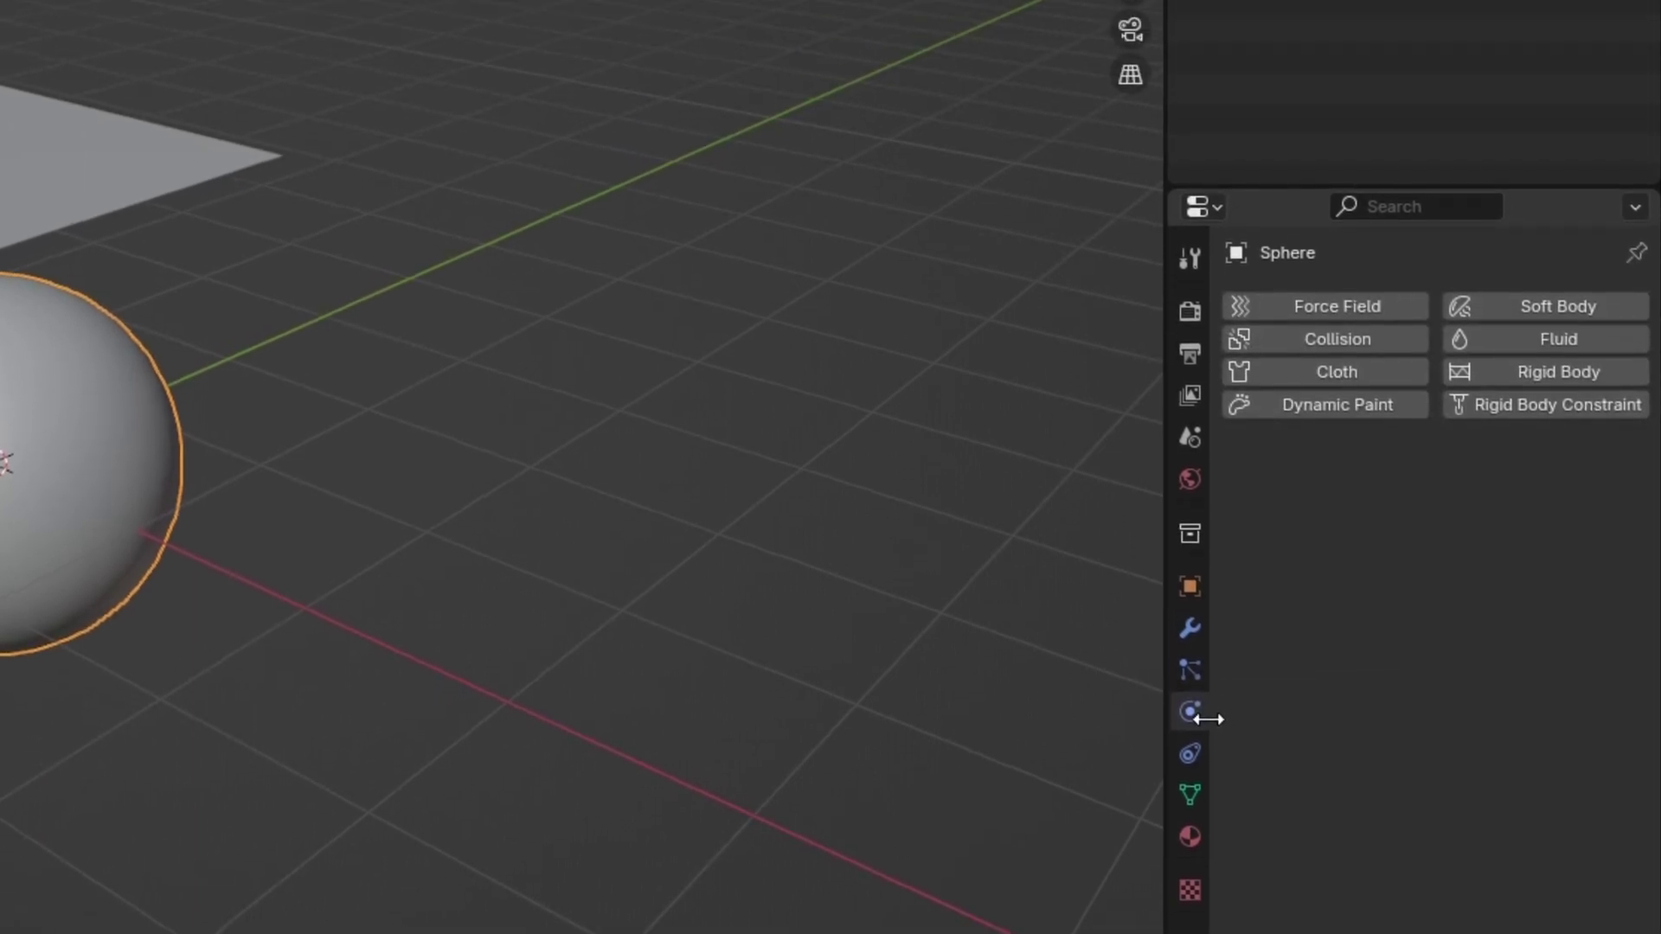
{"action": "left_click", "coordinate": [1339, 354]}
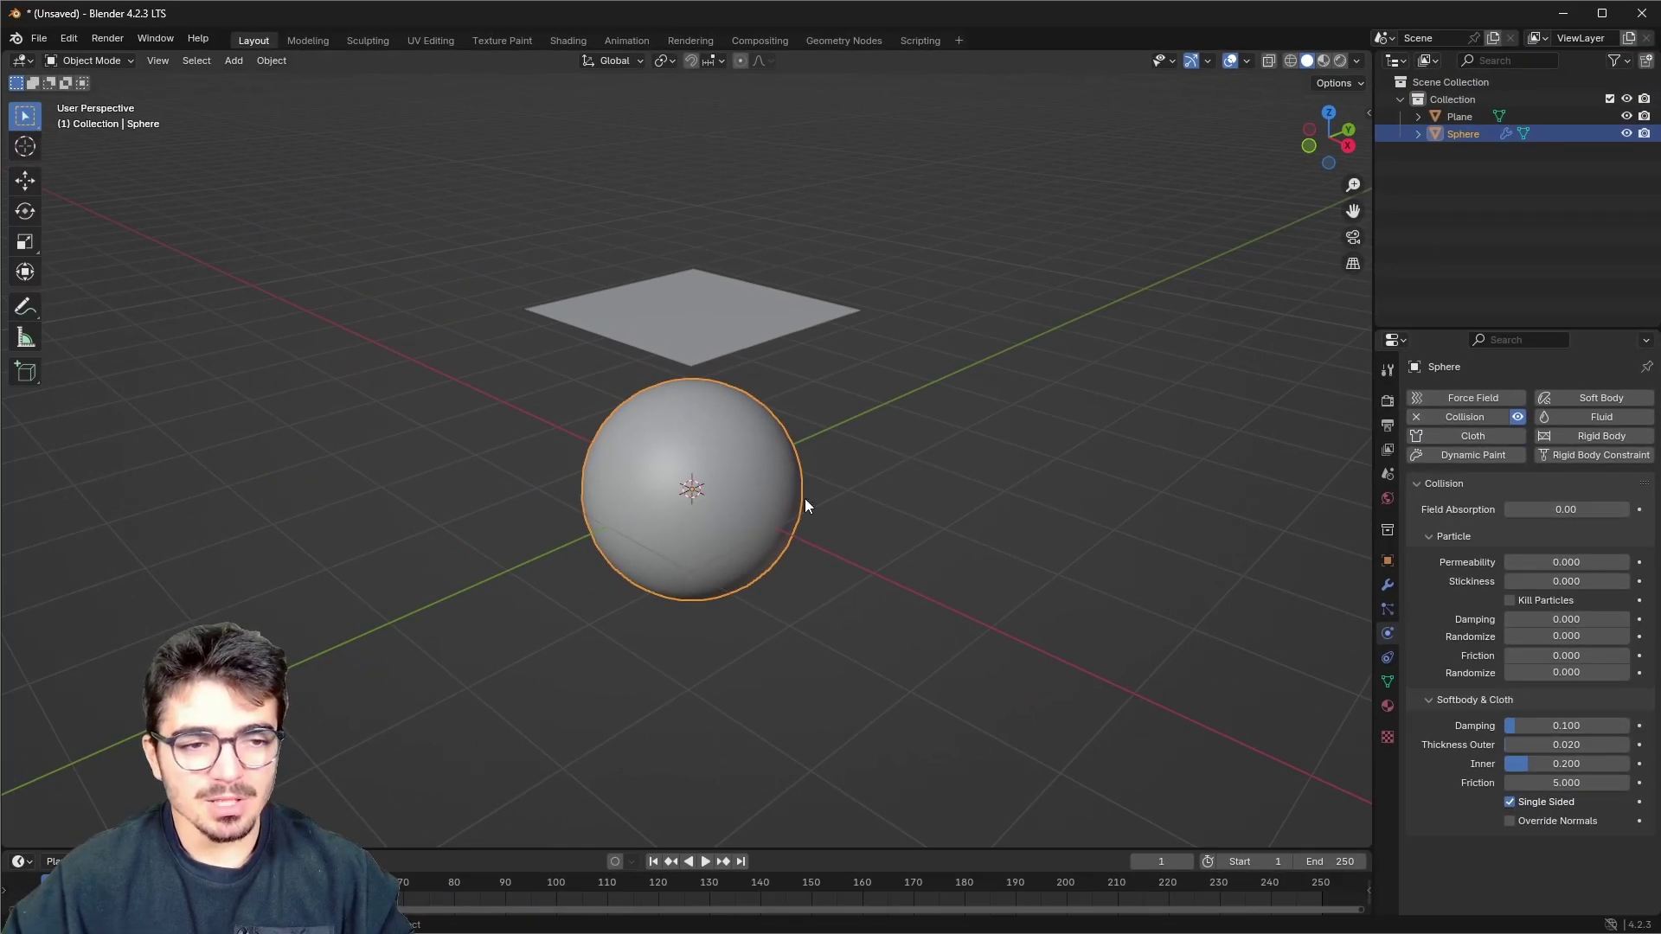
- Enable Cloth physics on the plane above the sphere and look through its settings
{"action": "left_click", "coordinate": [657, 325]}
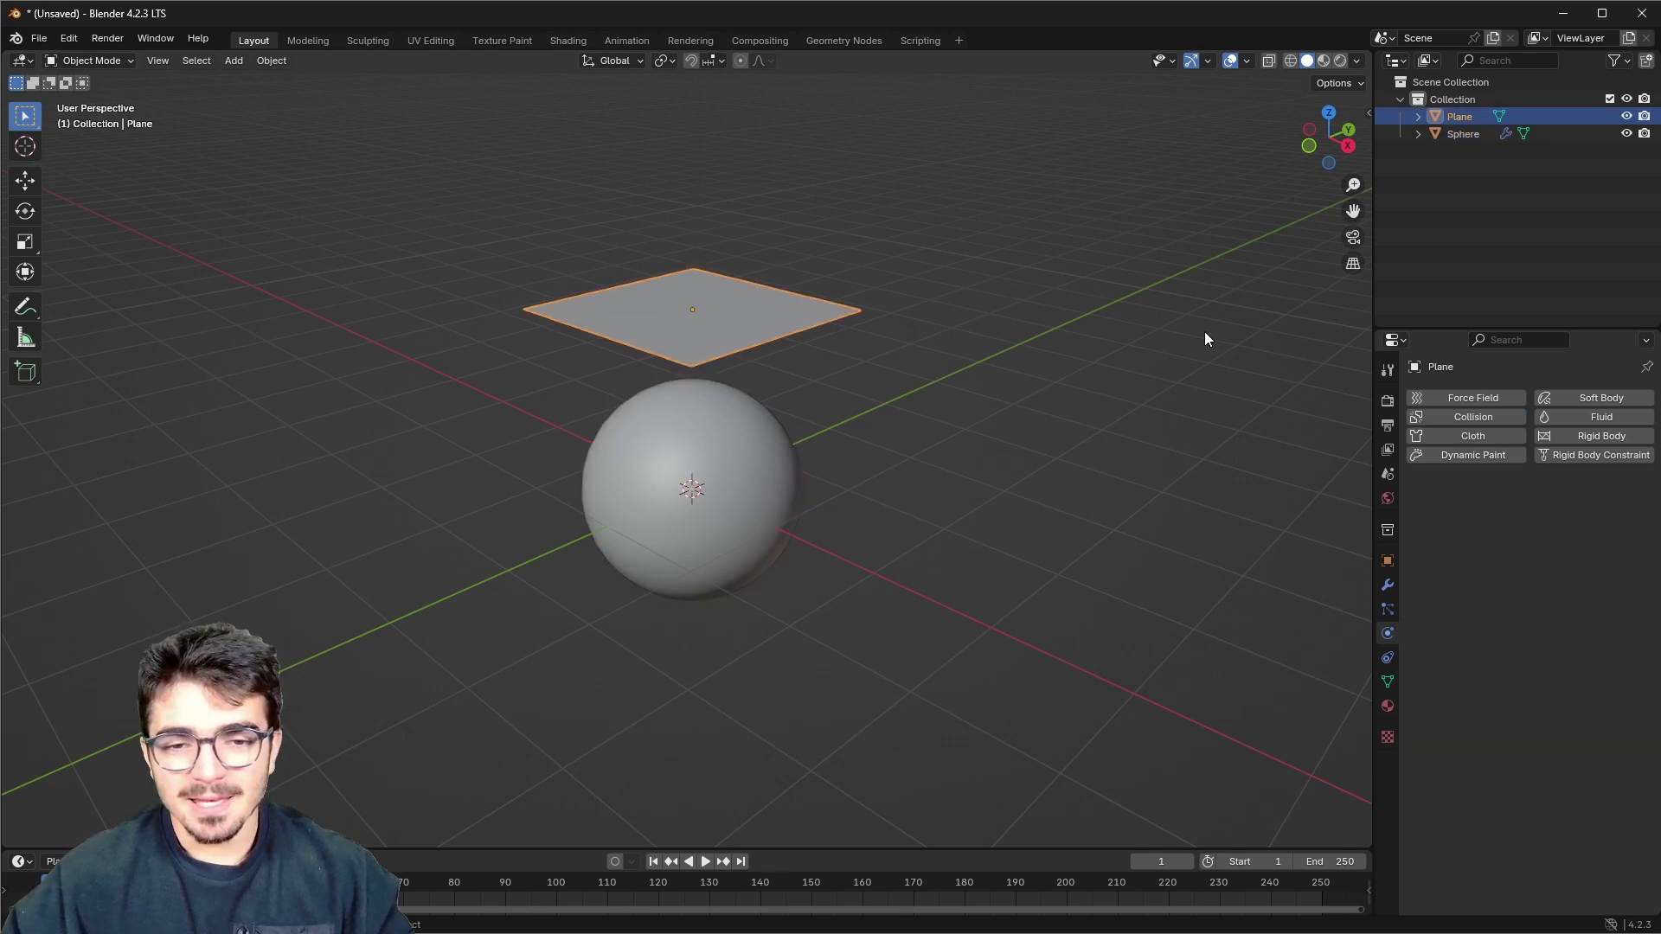
{"action": "left_click", "coordinate": [1481, 436]}
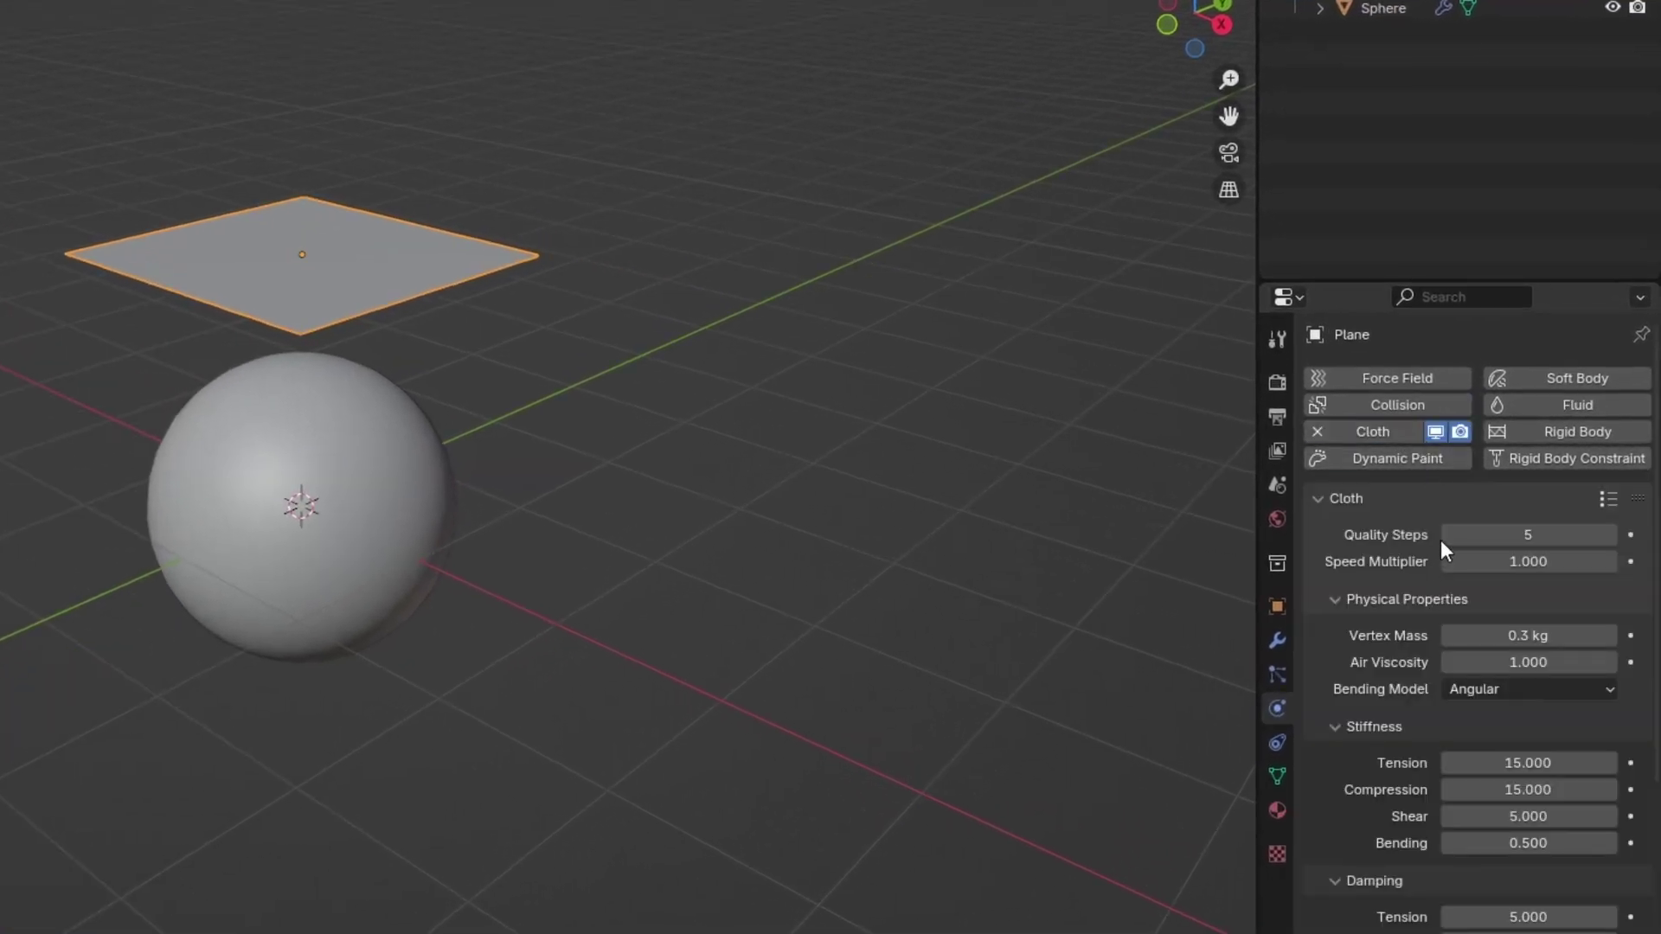
{"action": "scroll", "coordinate": [1440, 540], "scroll_direction": "down", "scroll_amount": 8}
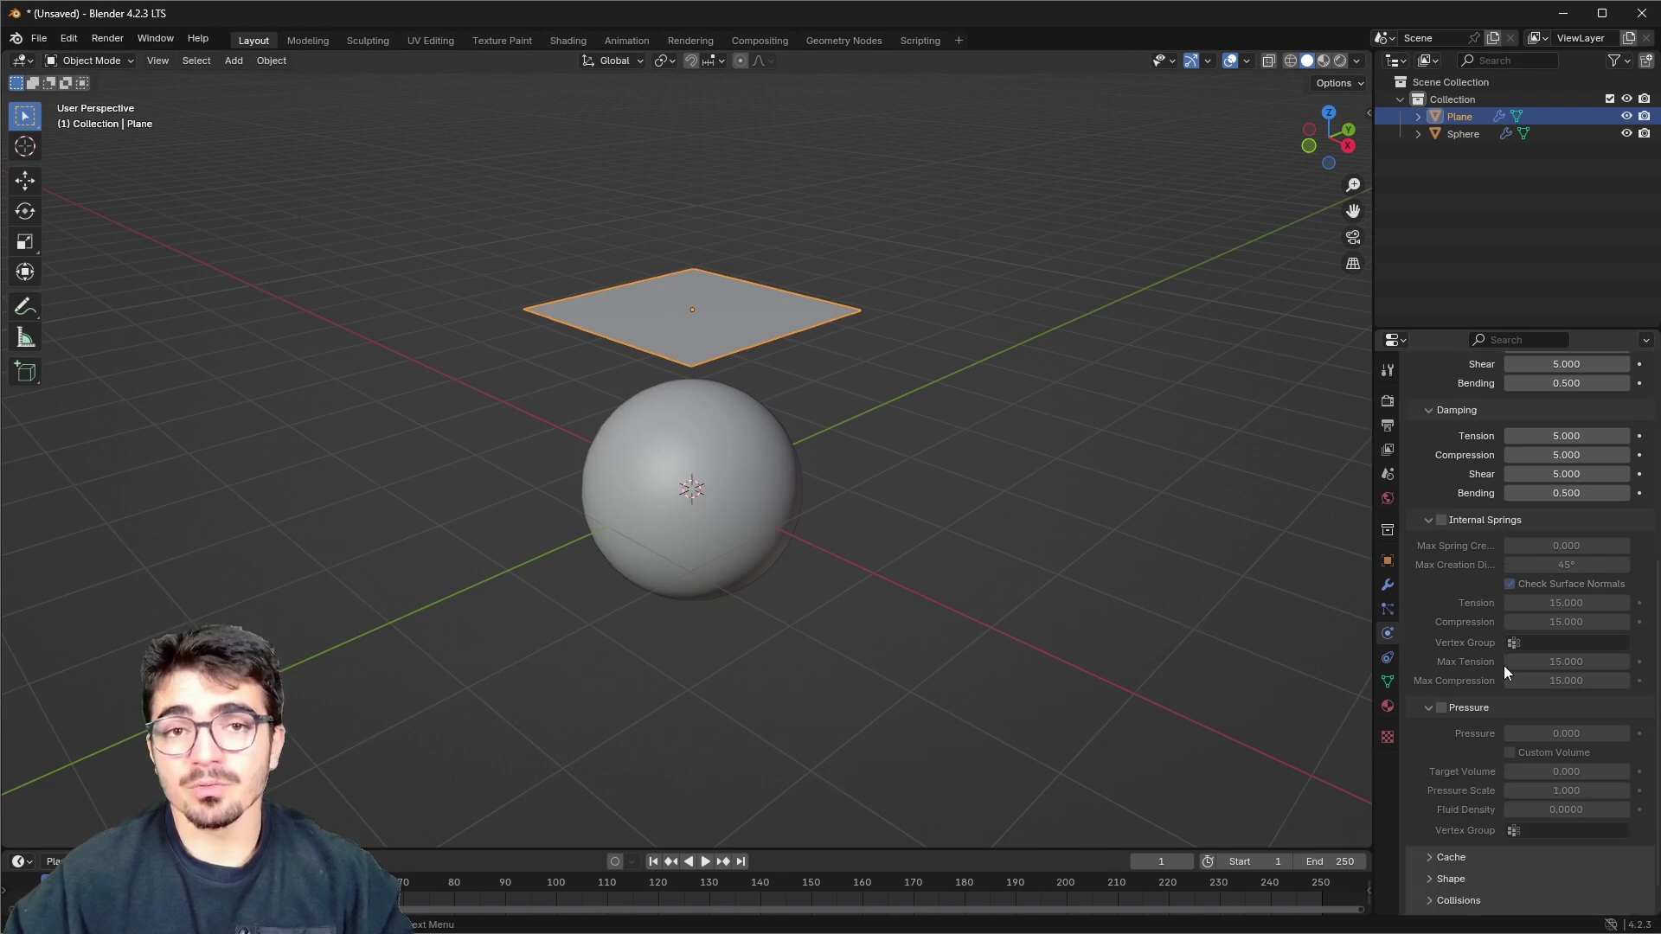
{"action": "scroll", "coordinate": [1507, 775], "scroll_direction": "down", "scroll_amount": 2}
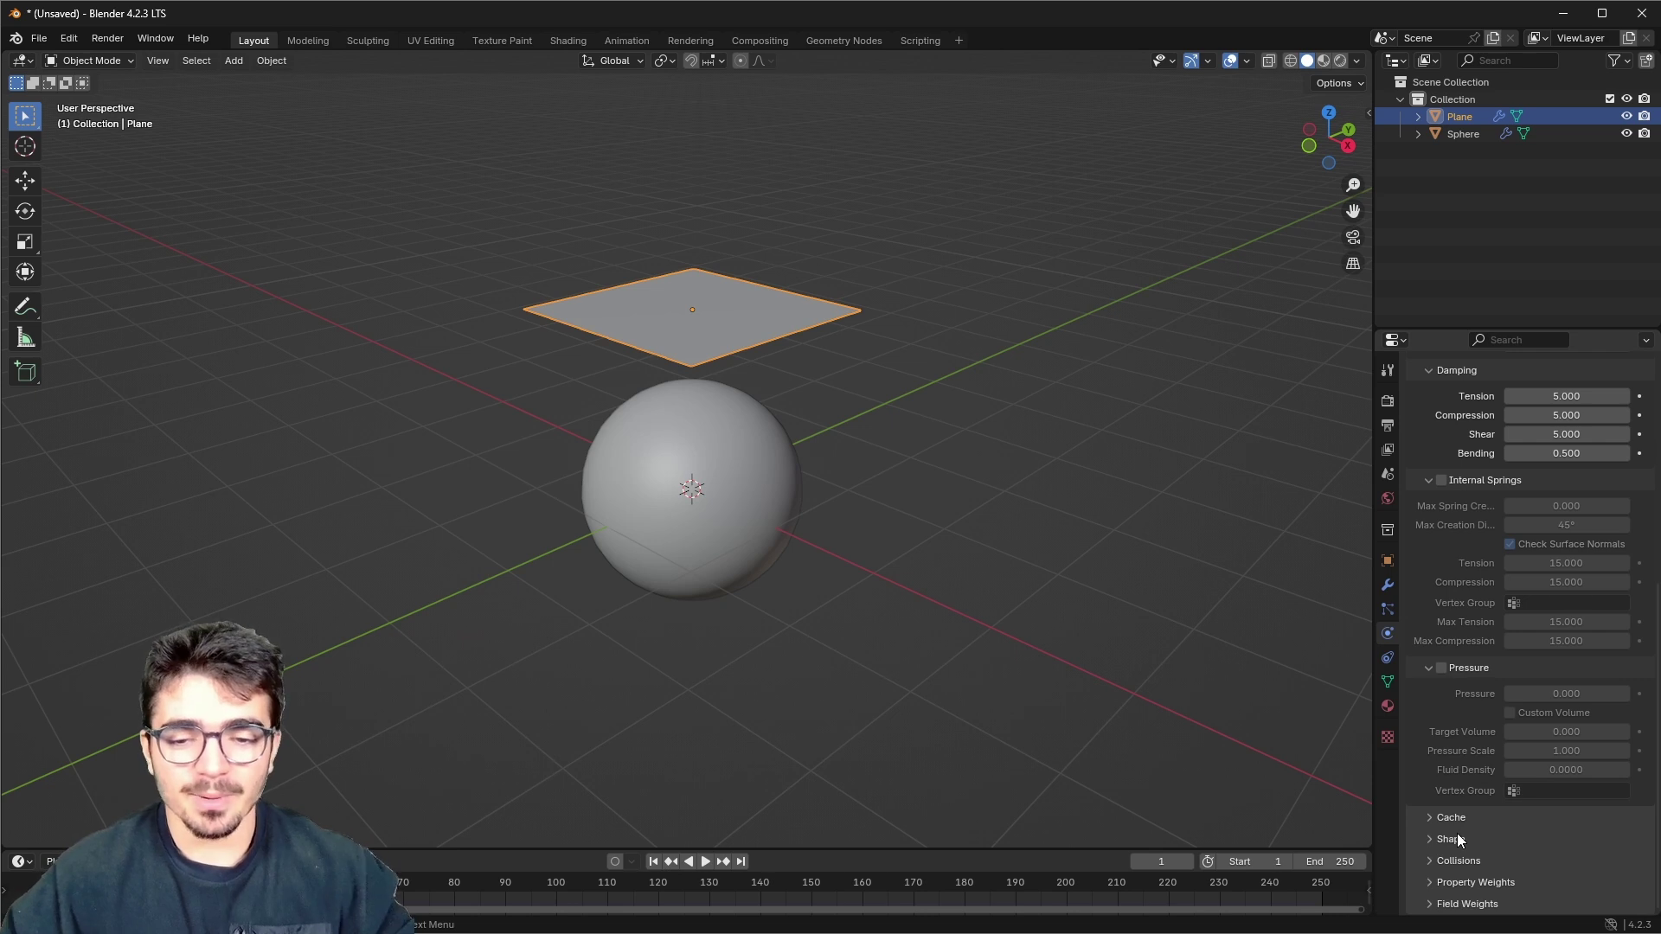
{"action": "scroll", "coordinate": [1478, 835], "scroll_direction": "up", "scroll_amount": 10}
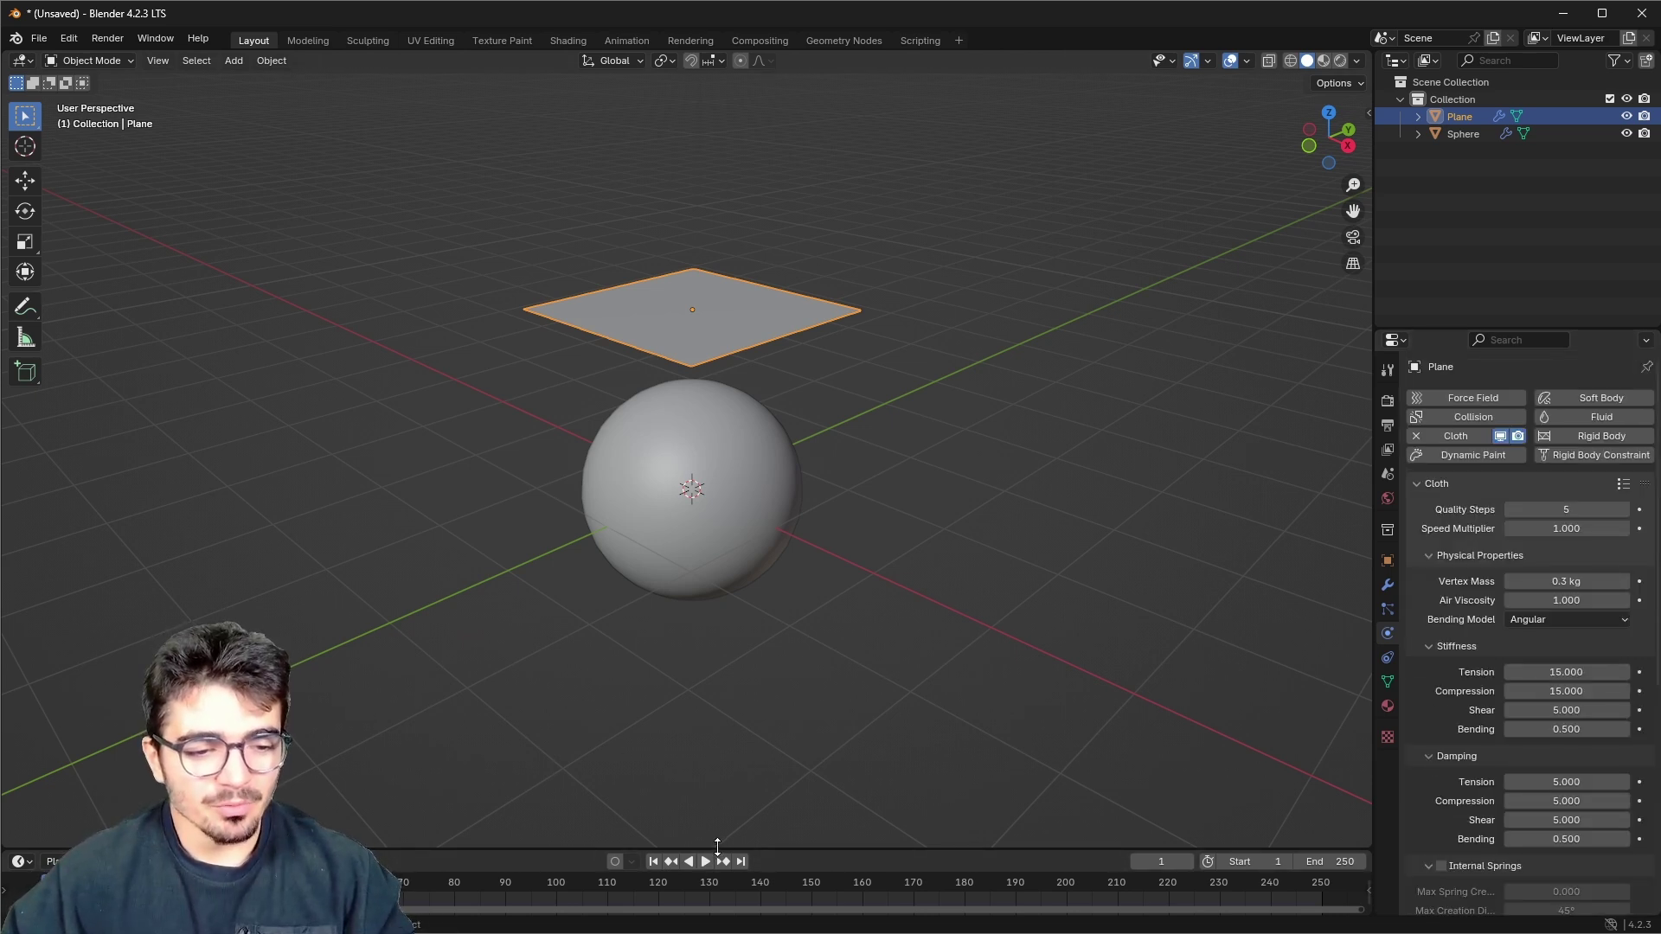
- Enlarge the timeline and play the cloth simulation to examine how the plane falls onto the sphere
{"action": "left_click_drag", "start_coordinate": [717, 846], "coordinate": [692, 719]}
{"action": "scroll", "coordinate": [519, 831], "scroll_direction": "down", "scroll_amount": 3}
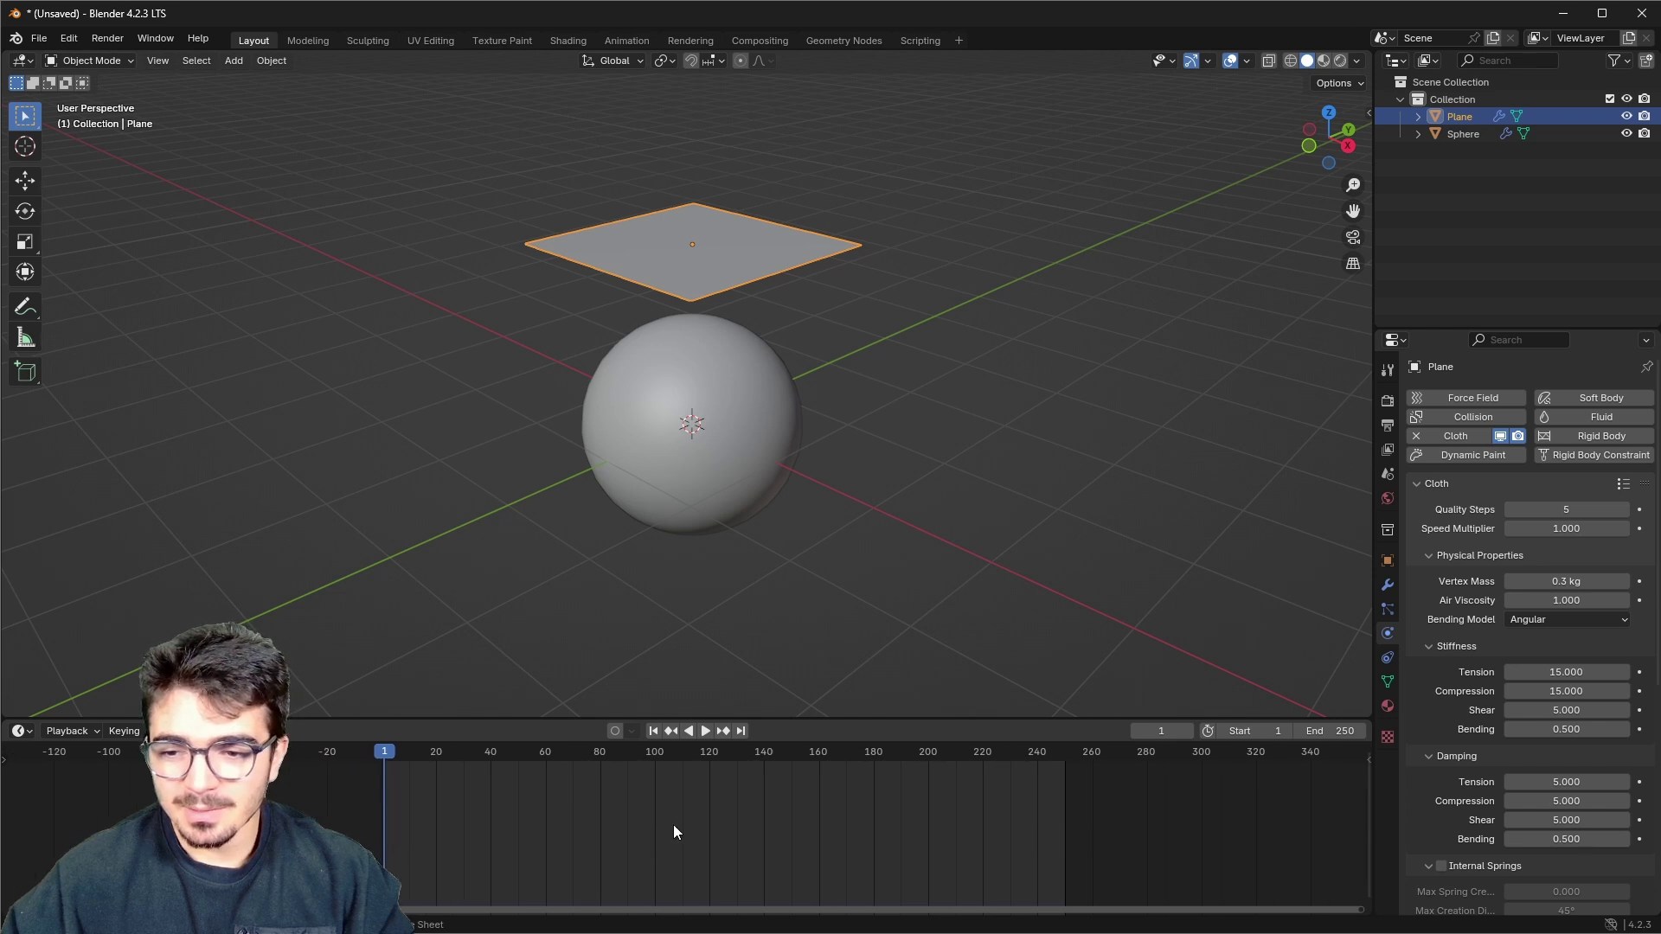
{"action": "left_click", "coordinate": [706, 731]}
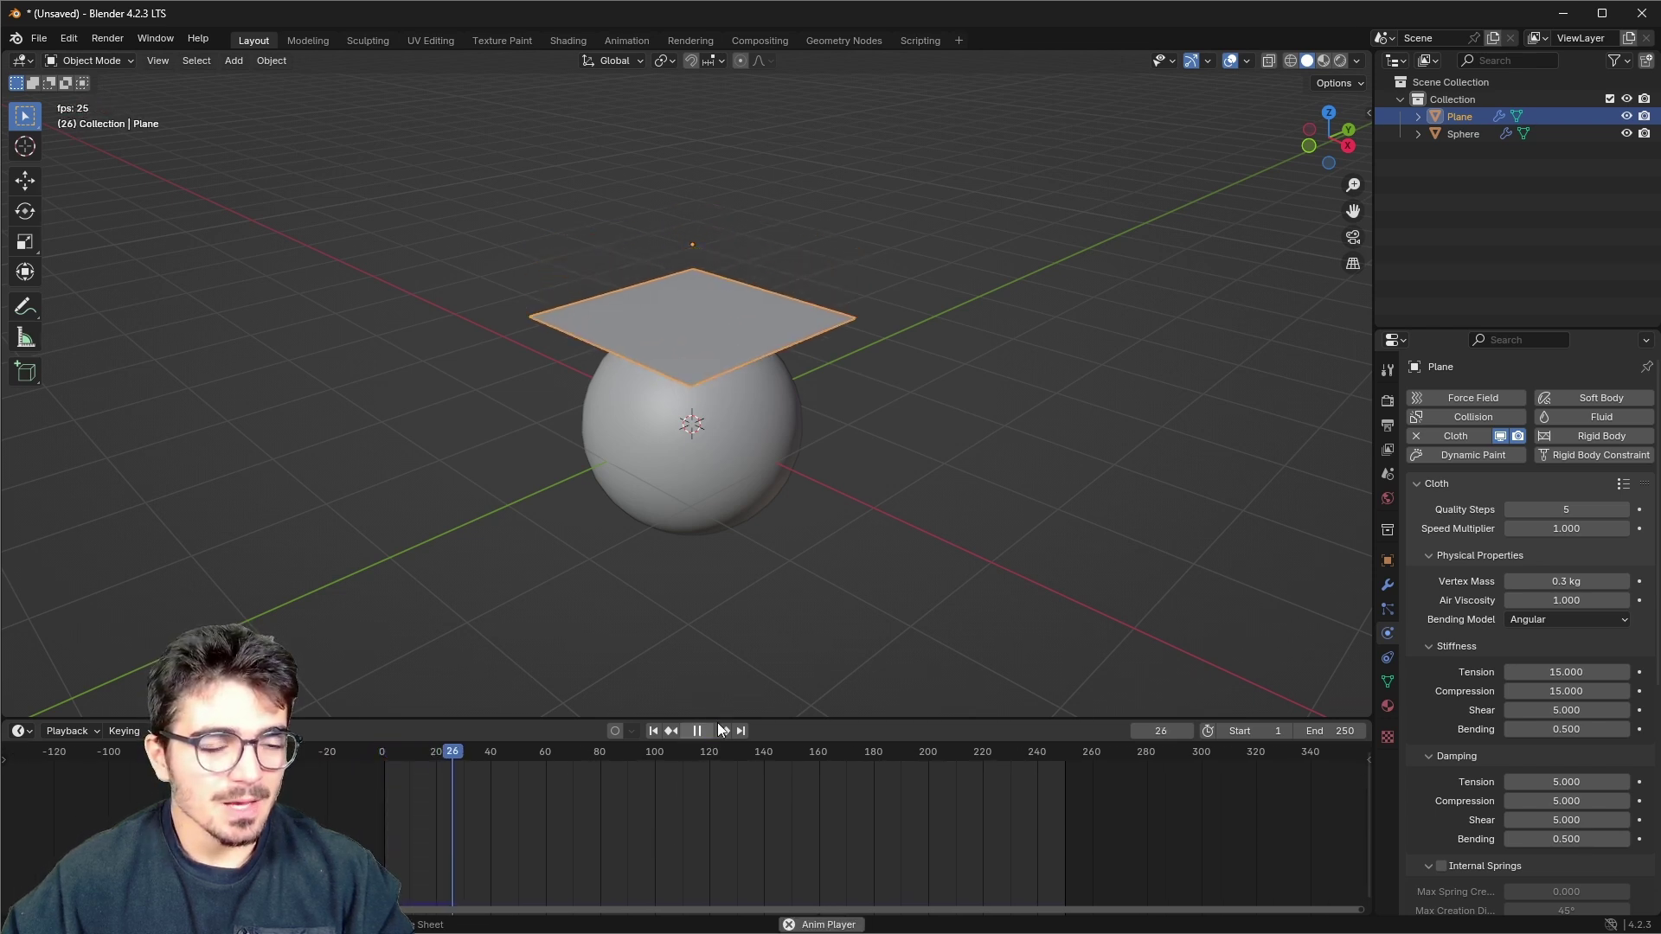
{"action": "middle_click_drag", "start_coordinate": [804, 554], "coordinate": [839, 490]}
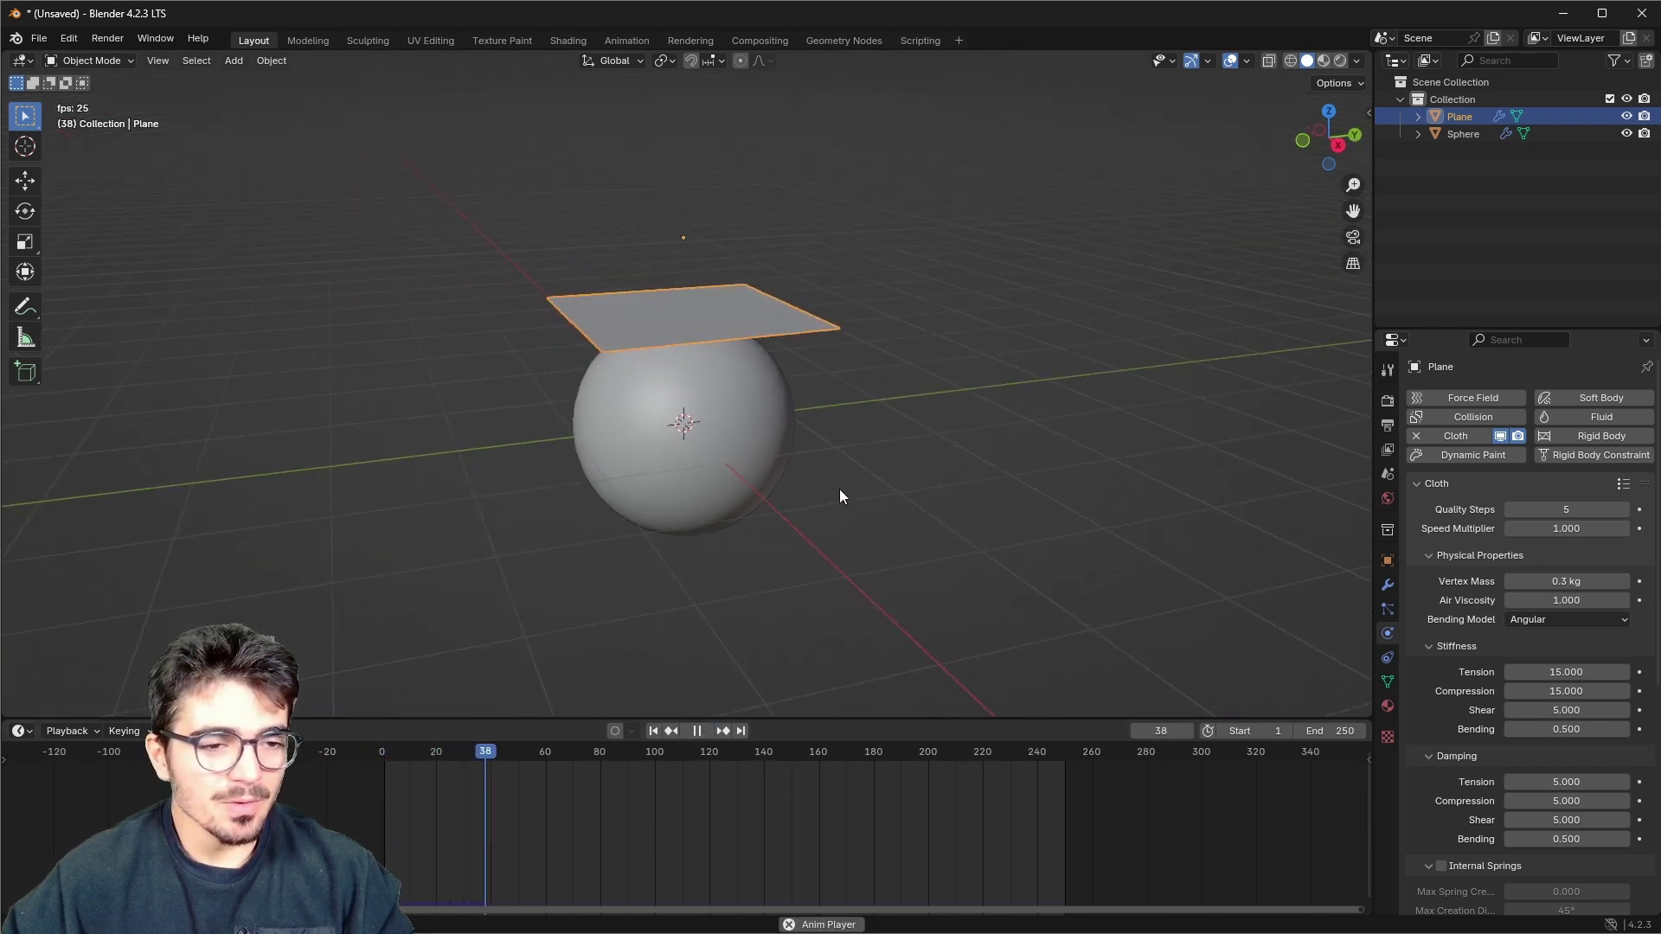
{"action": "left_click", "coordinate": [653, 731]}
{"action": "scroll", "coordinate": [640, 458], "scroll_direction": "up", "scroll_amount": 3}
{"action": "mouse_move", "coordinate": [660, 308]}
{"action": "middle_mouse_down"}
{"action": "mouse_move", "coordinate": [655, 340]}
{"action": "mouse_move", "coordinate": [658, 312]}
{"action": "middle_mouse_up"}
{"action": "left_click", "coordinate": [686, 730]}
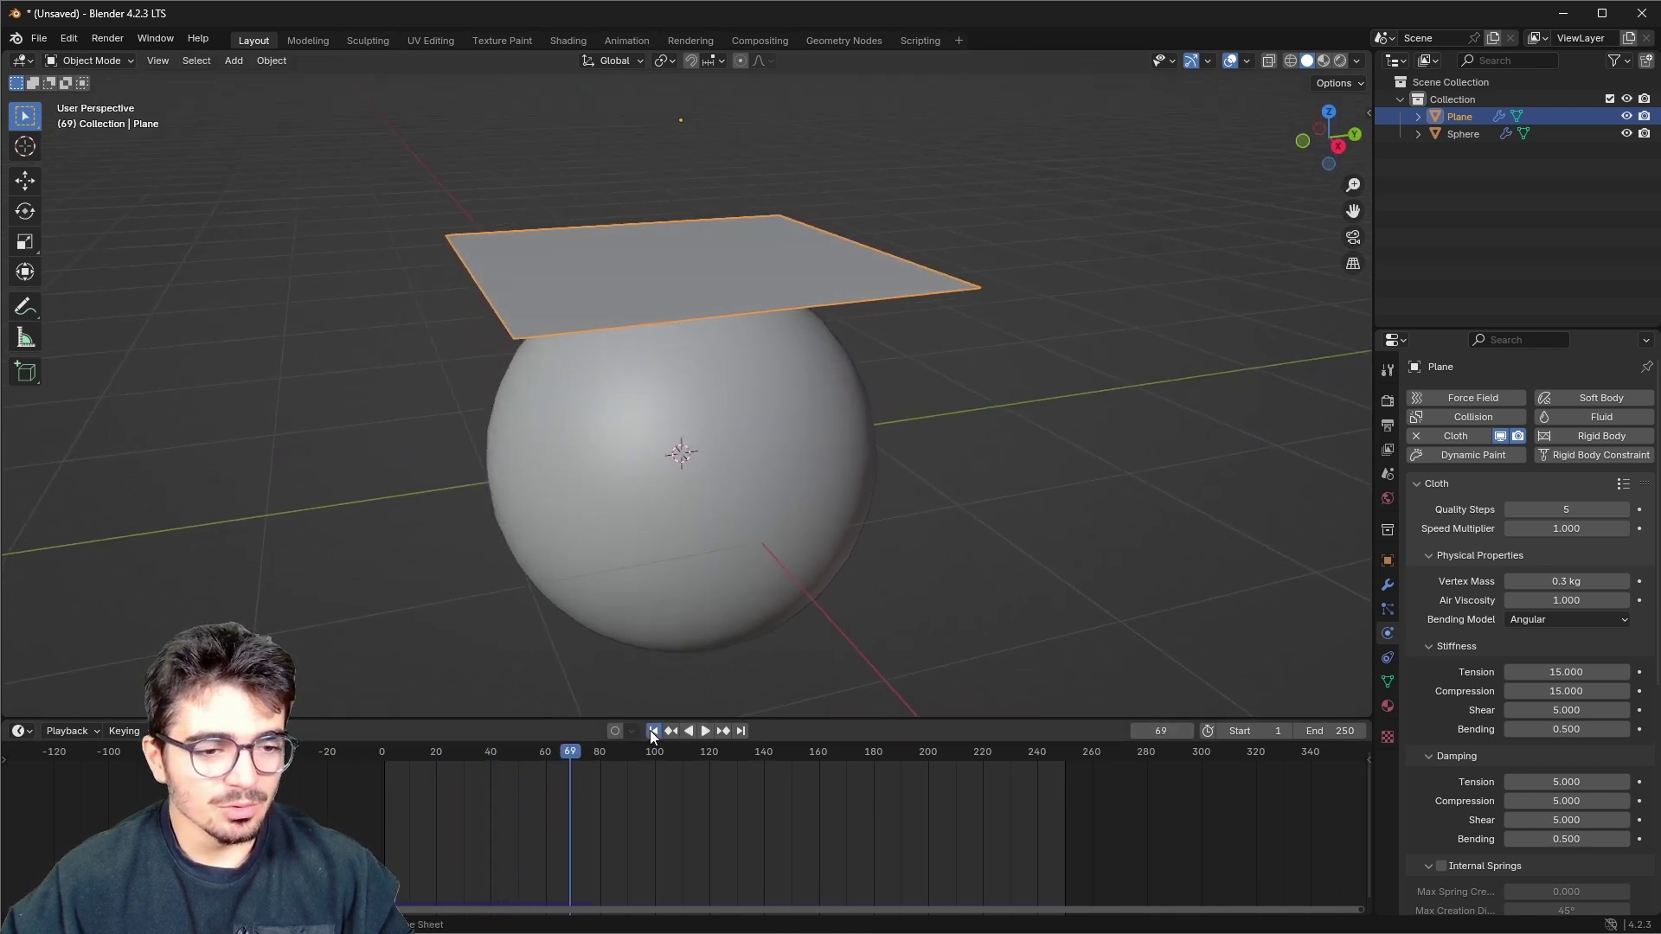
- Replay the simulation from the first frame, inspect the plane's contact with the sphere from below, and return to frame 1
{"action": "left_click", "coordinate": [652, 731]}
{"action": "key", "text": "space"}
{"action": "middle_click_drag", "start_coordinate": [851, 288], "coordinate": [635, 314]}
{"action": "key", "text": "space"}
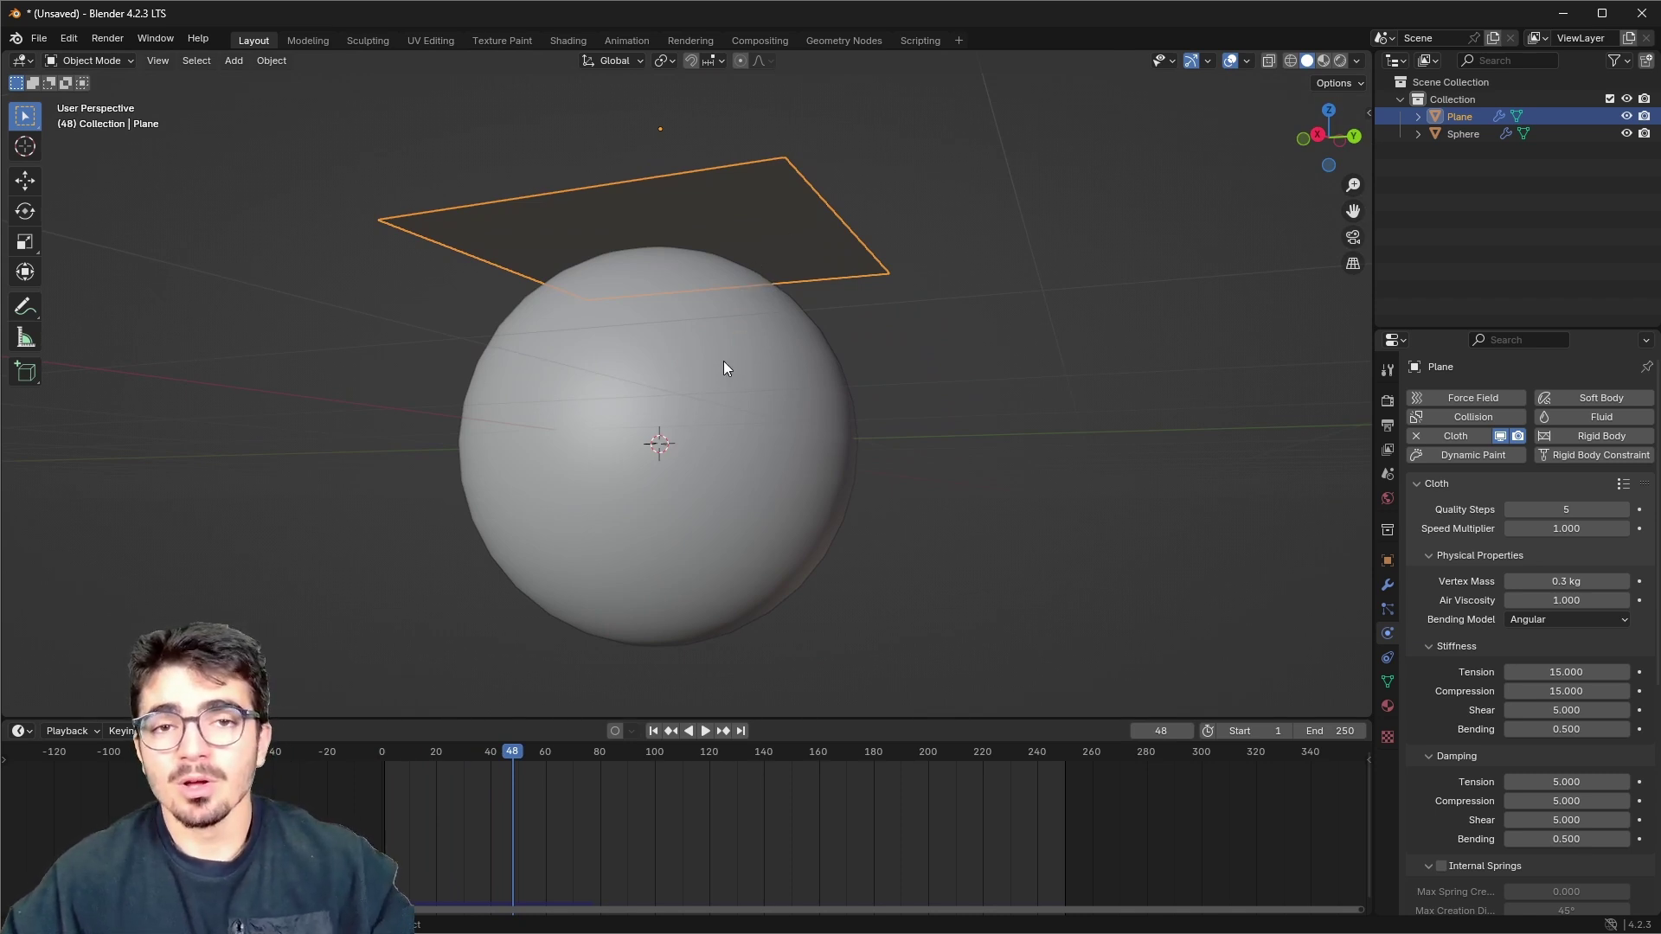
{"action": "left_click", "coordinate": [653, 731]}
{"action": "scroll", "coordinate": [625, 485], "scroll_direction": "down", "scroll_amount": 3}
{"action": "middle_click_drag", "start_coordinate": [625, 484], "coordinate": [820, 555]}
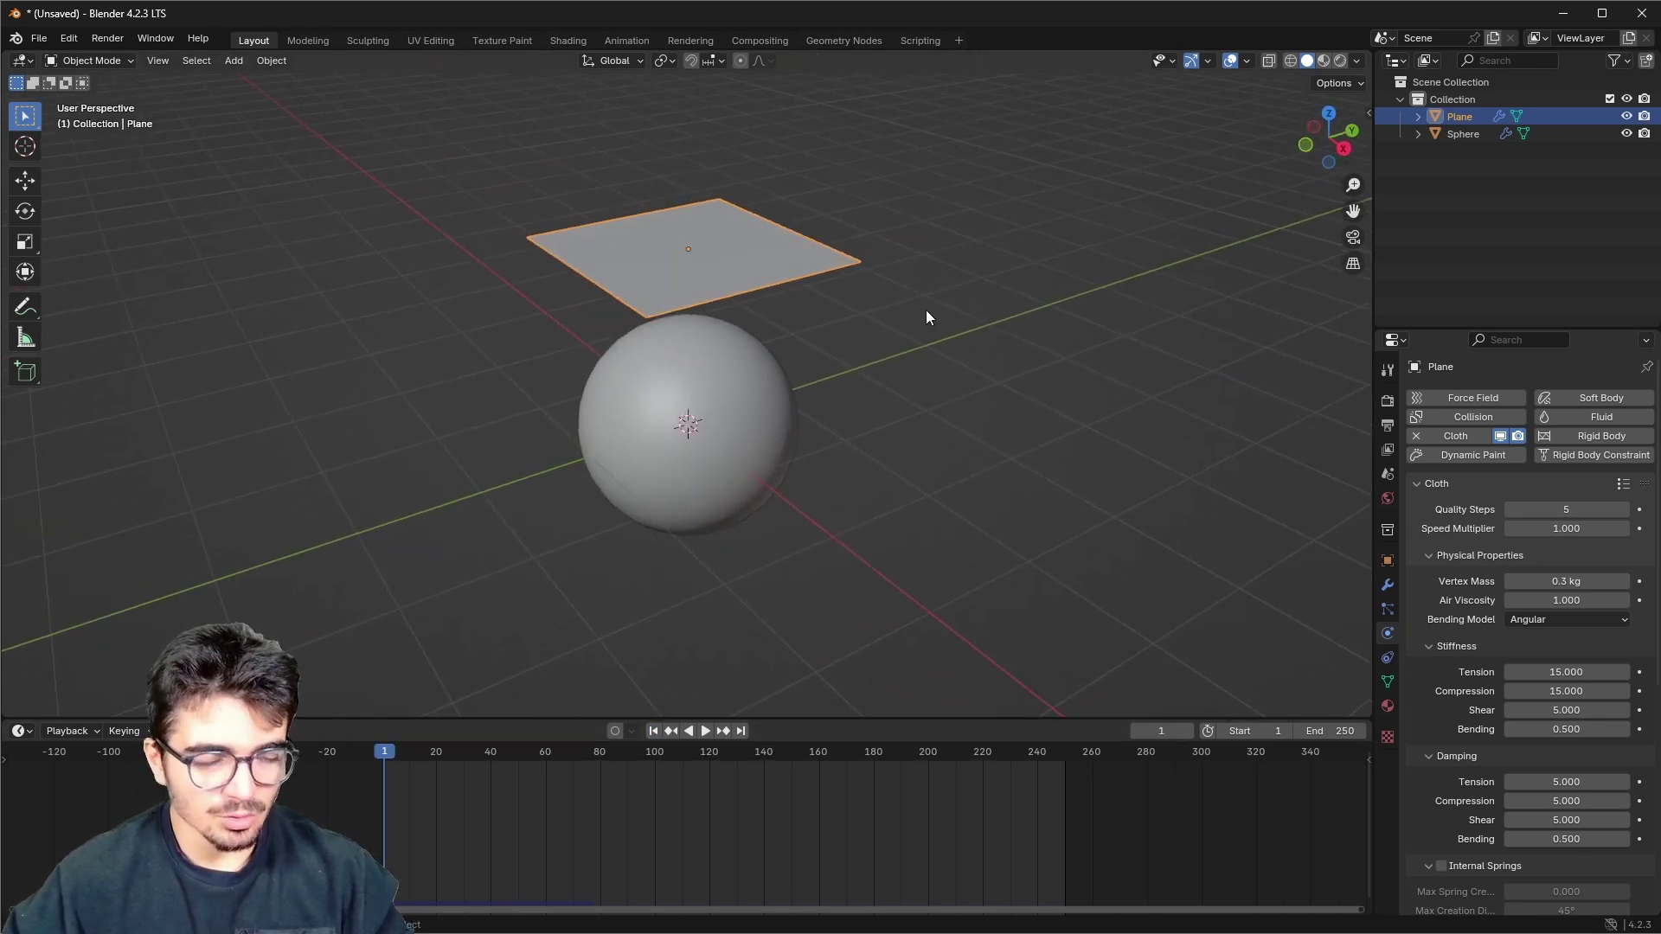
- Scale the plane up uniformly until it extends beyond the sphere on all sides
{"action": "key", "text": "s"}
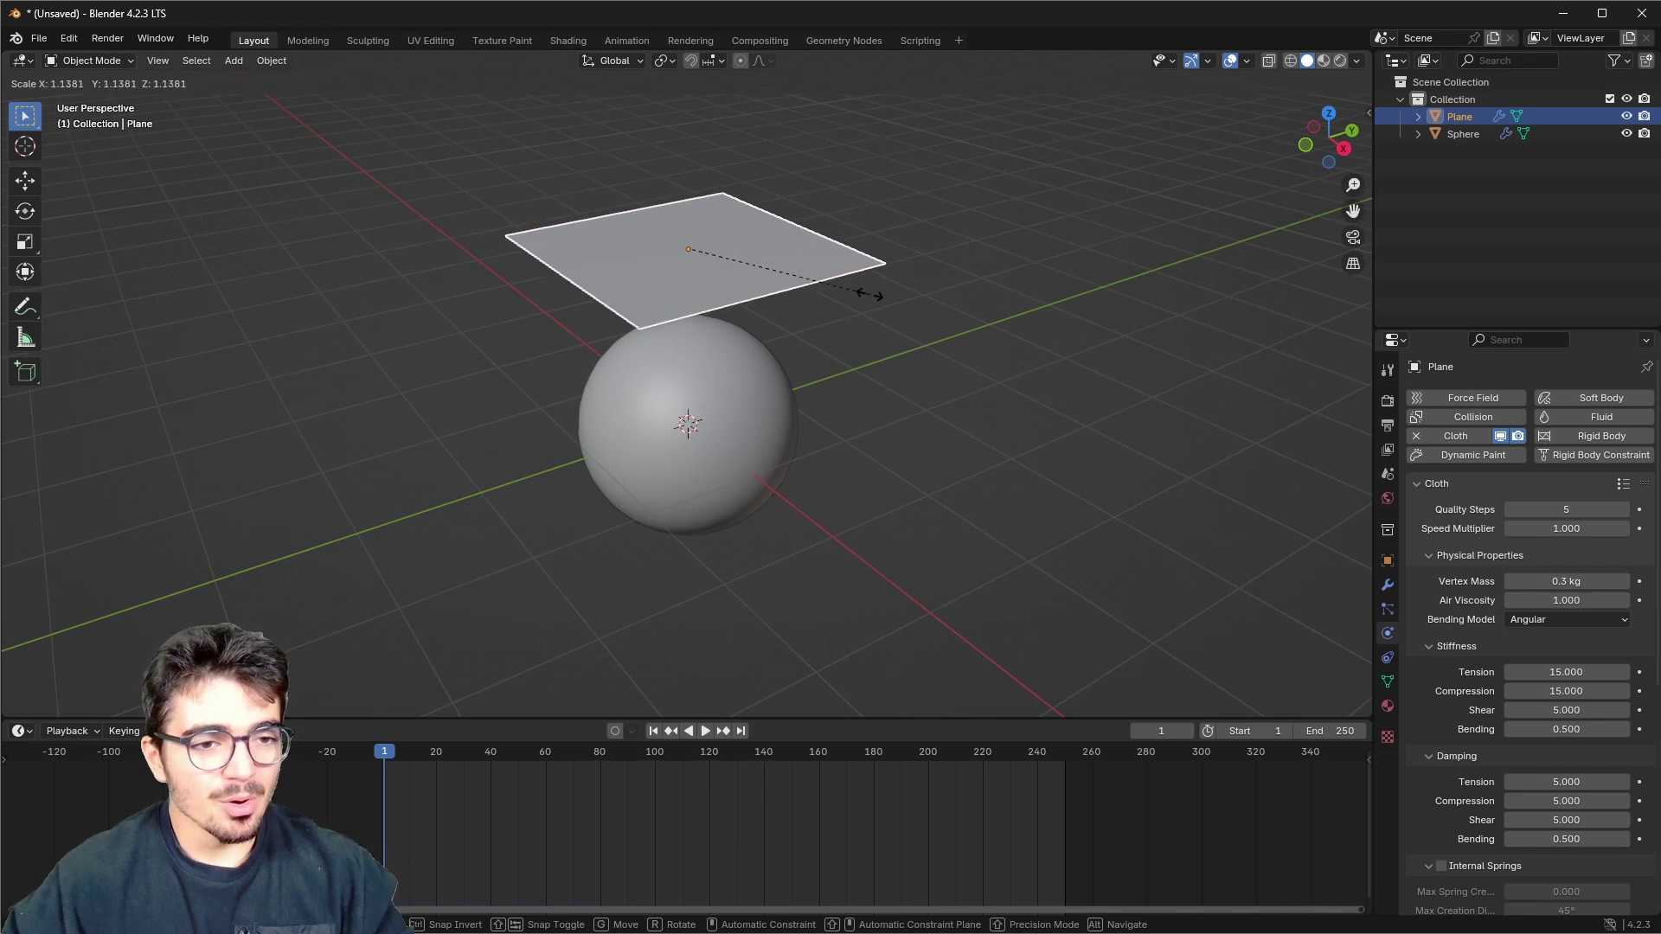
{"action": "left_click", "coordinate": [924, 324]}
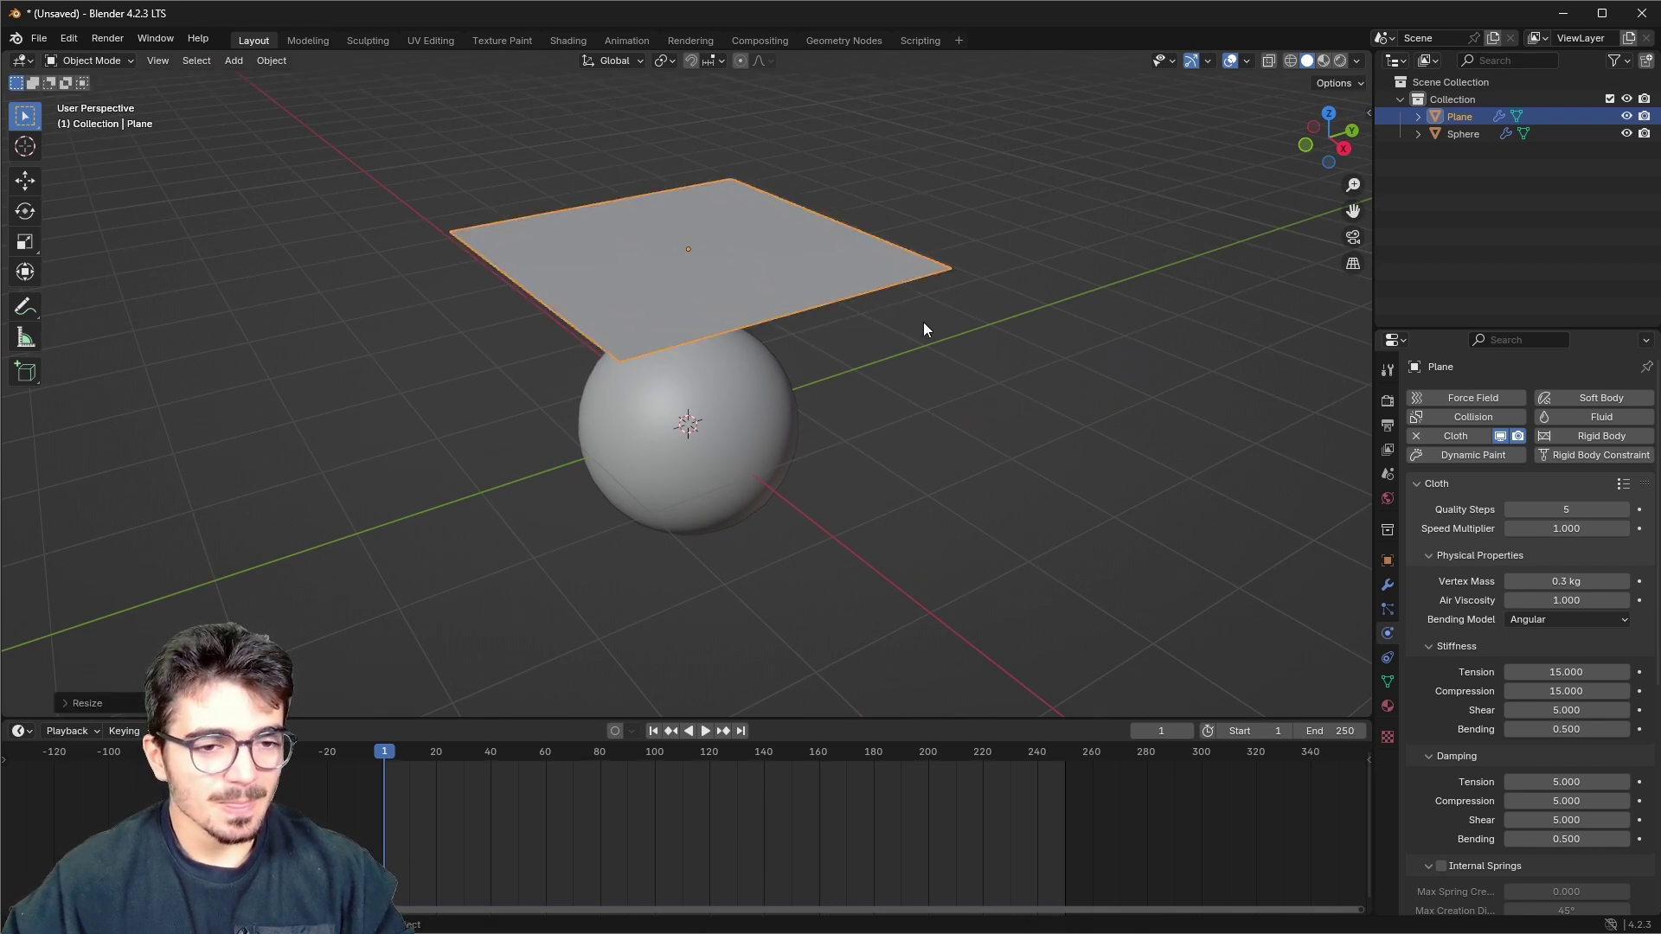
{"action": "middle_click_drag", "start_coordinate": [708, 469], "coordinate": [676, 448]}
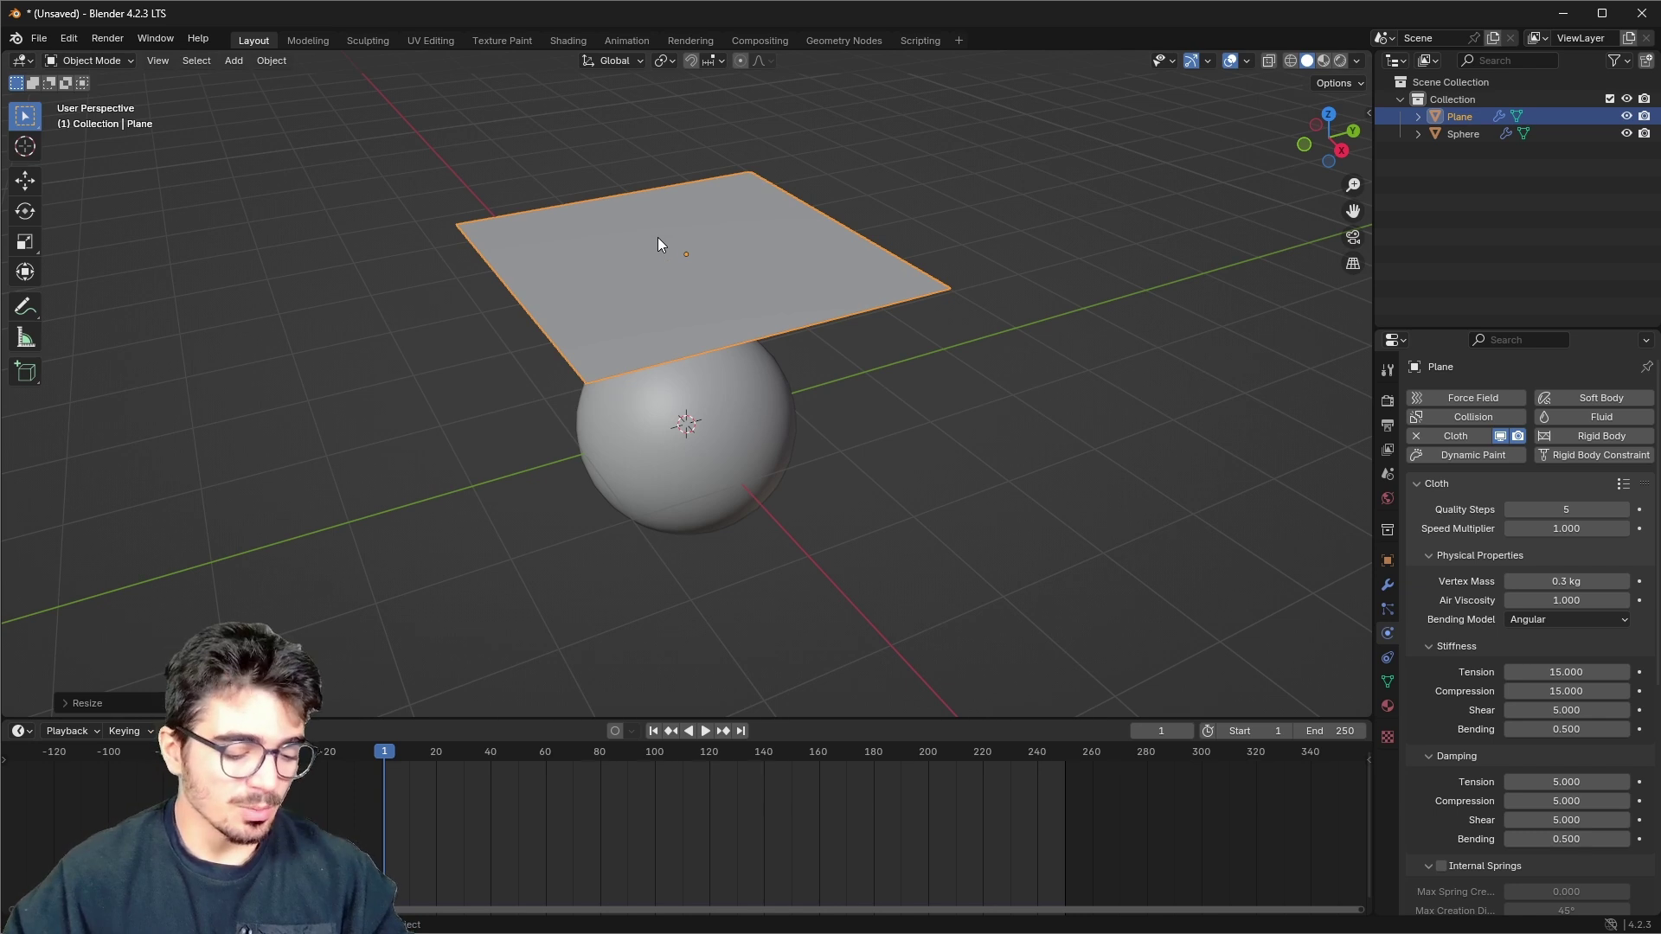
- Inspect the plane's mesh geometry in Edit Mode and return to Object Mode
{"action": "key", "text": "Tab"}
{"action": "scroll", "coordinate": [640, 381], "scroll_direction": "up", "scroll_amount": 3}
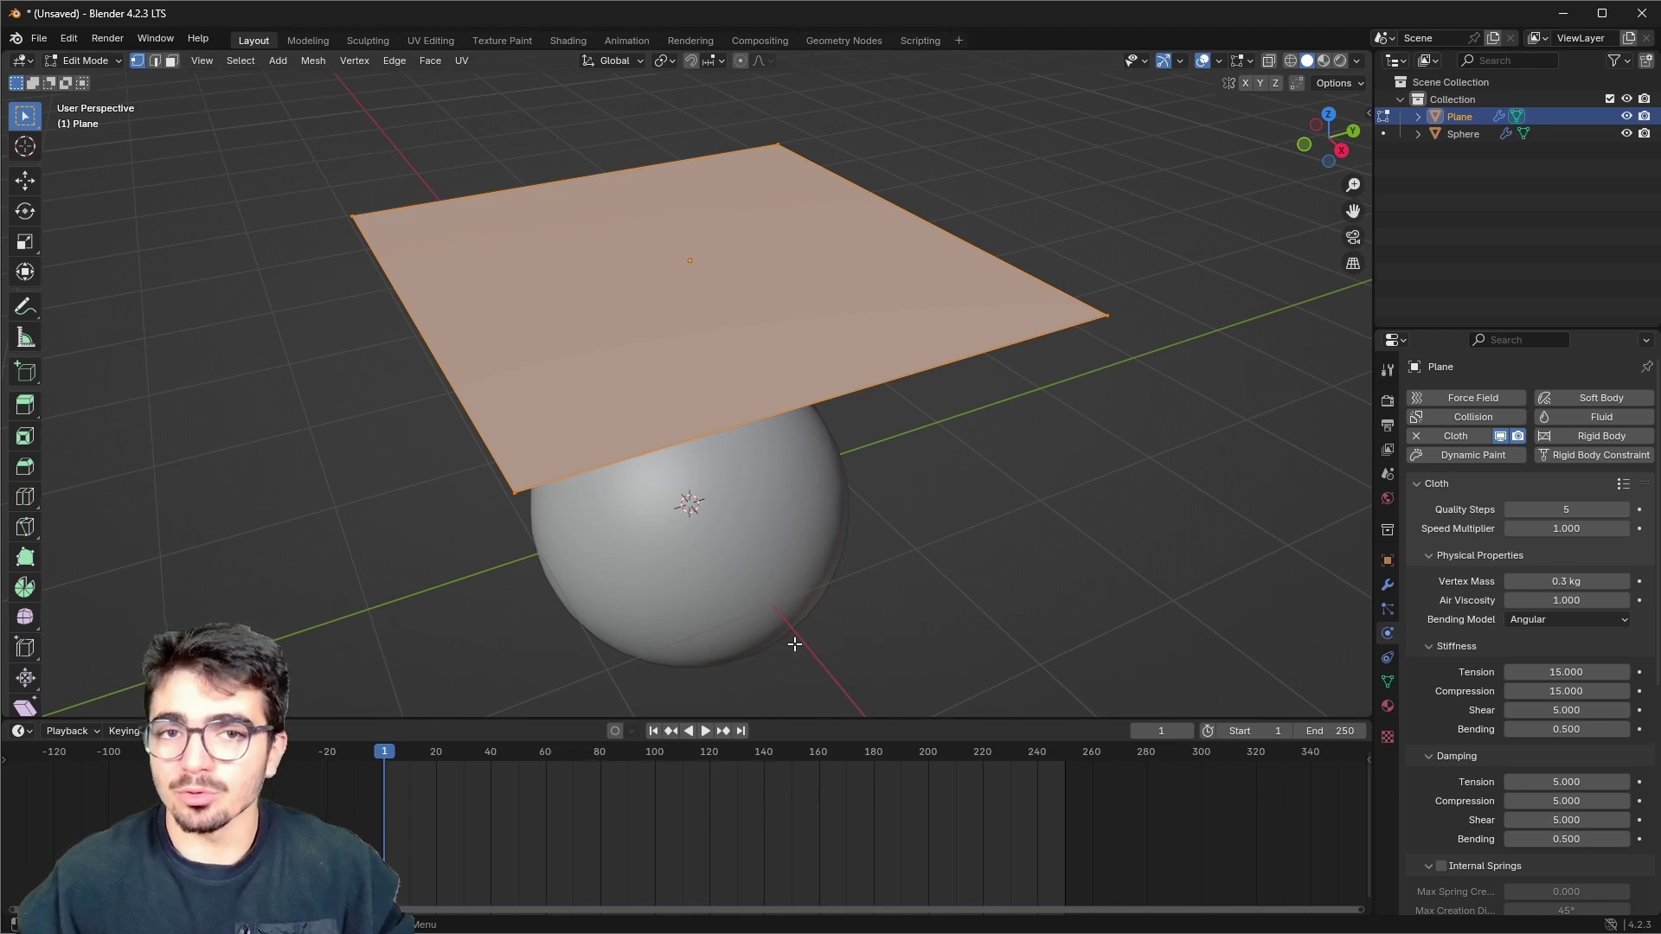
{"action": "key", "text": "Tab"}
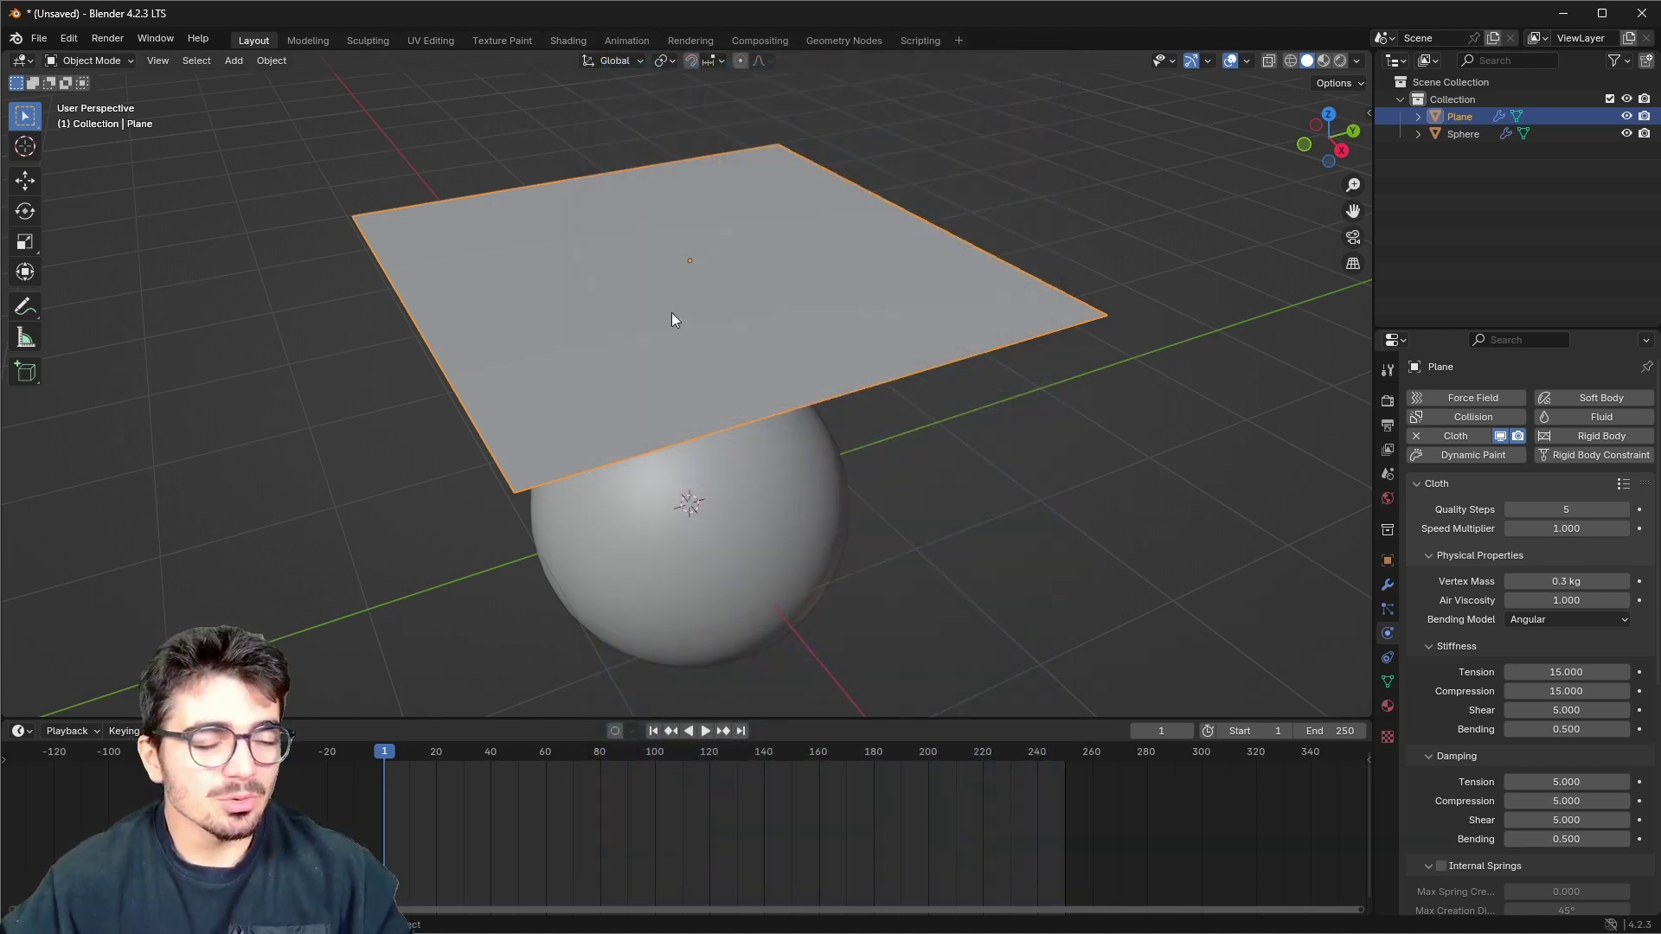
{"action": "scroll", "coordinate": [674, 320], "scroll_direction": "down", "scroll_amount": 2}
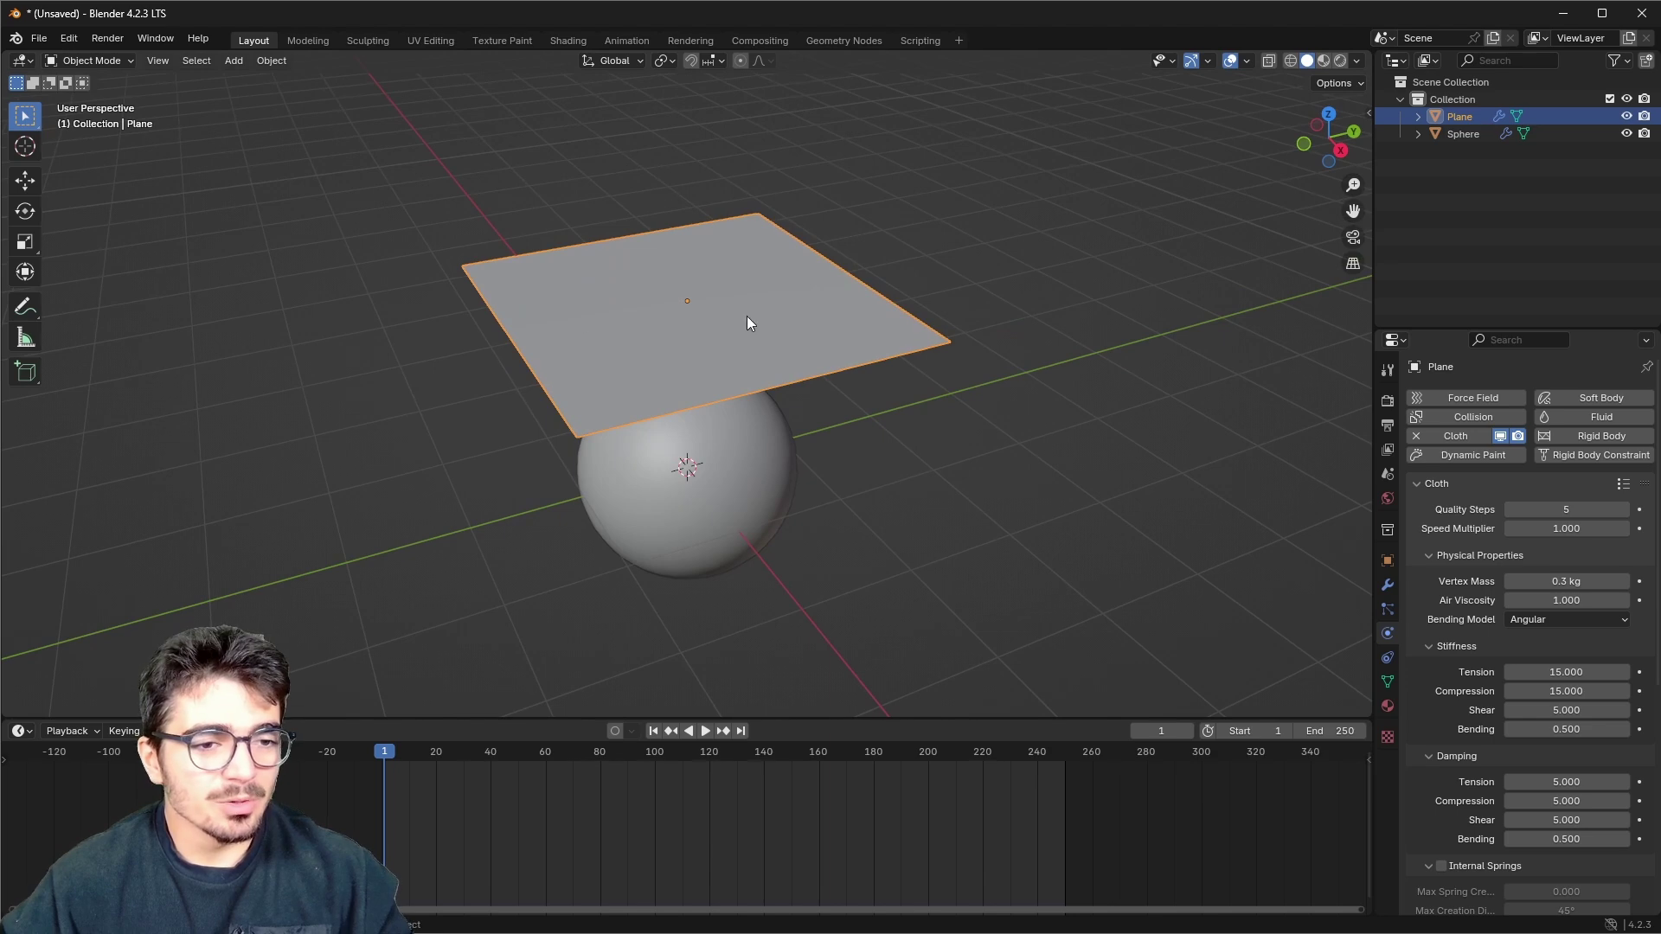
- Subdivide the plane's mesh twice in Edit Mode and return to Object Mode
{"action": "key", "text": "Tab"}
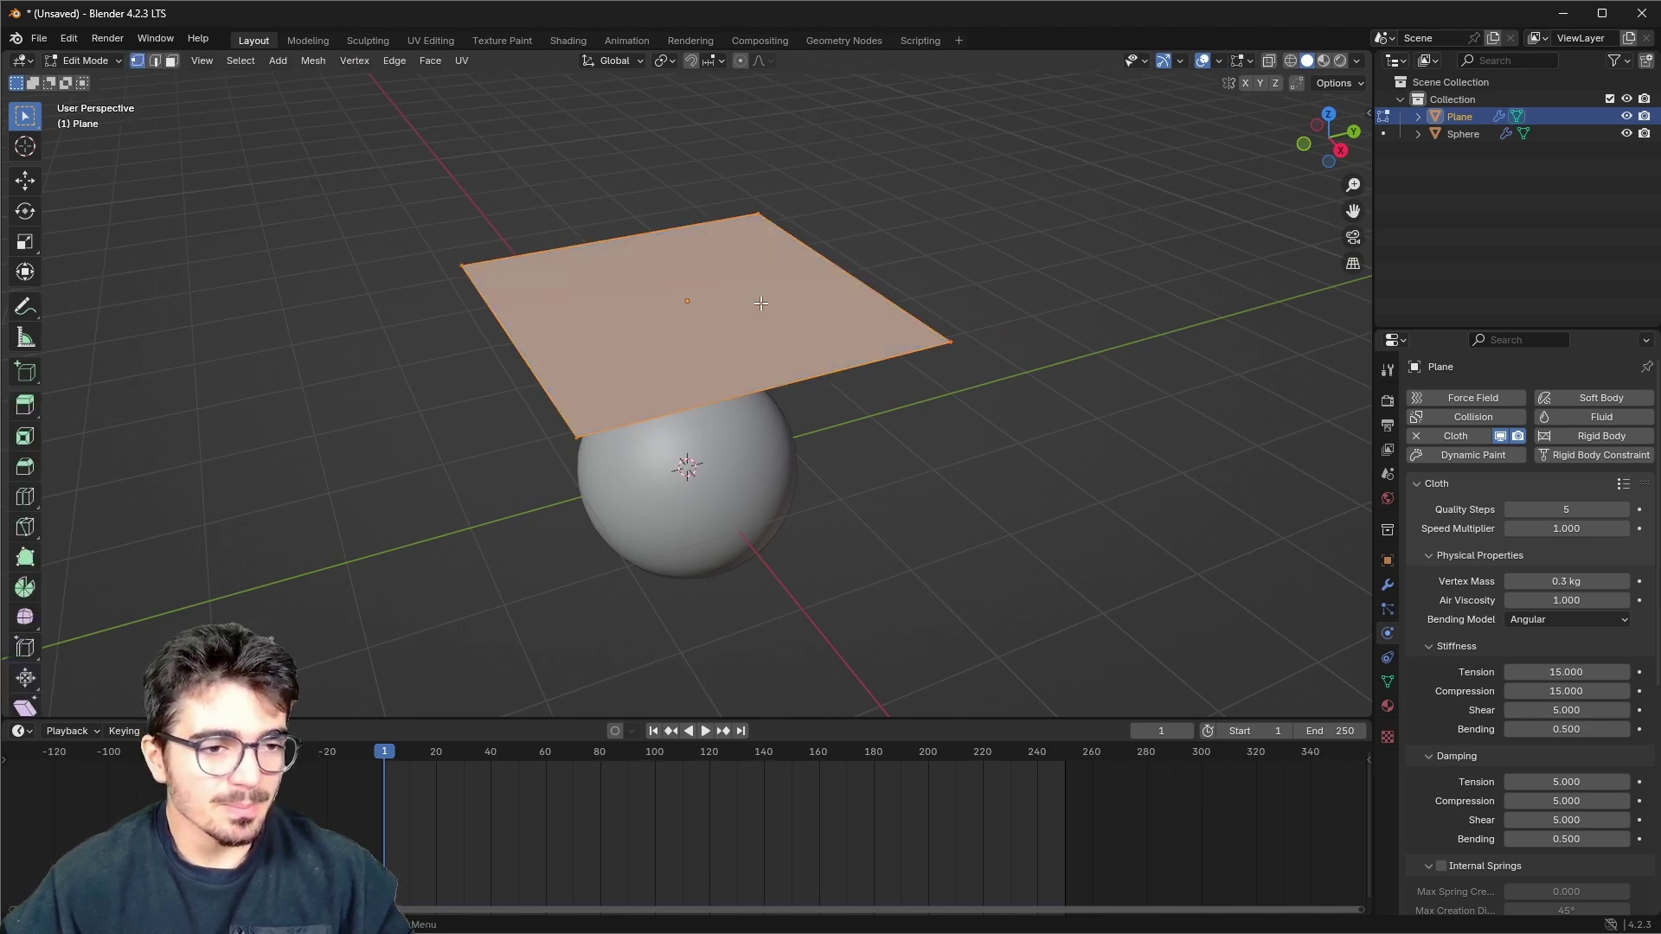
{"action": "right_click", "coordinate": [763, 322]}
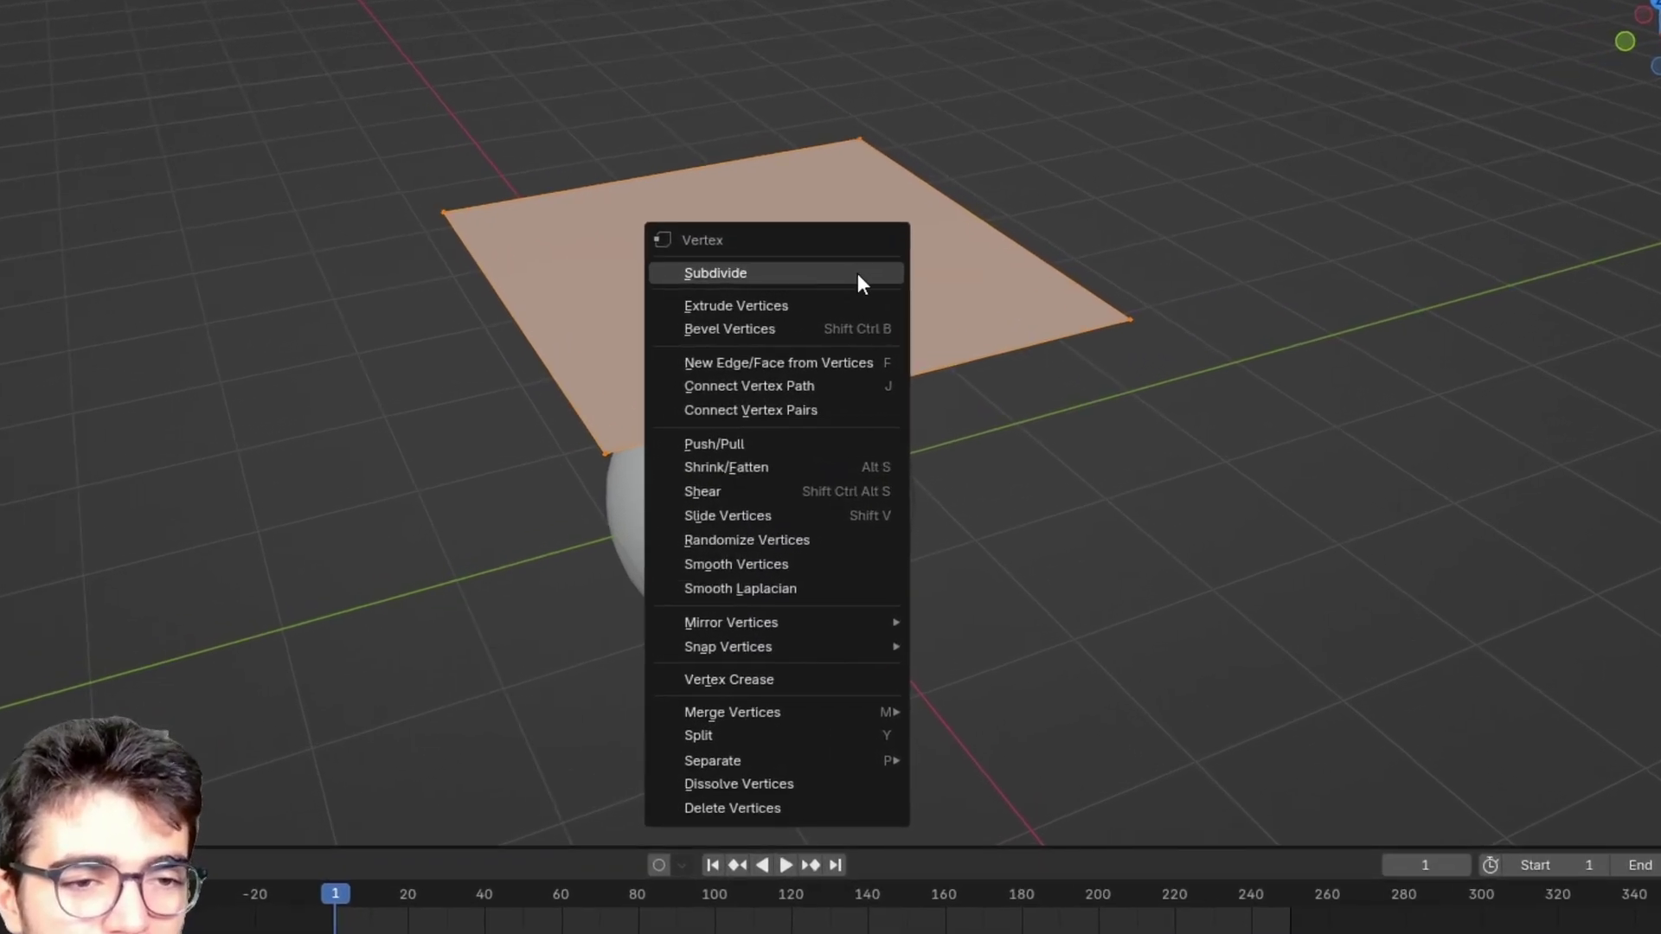
{"action": "left_click", "coordinate": [682, 271]}
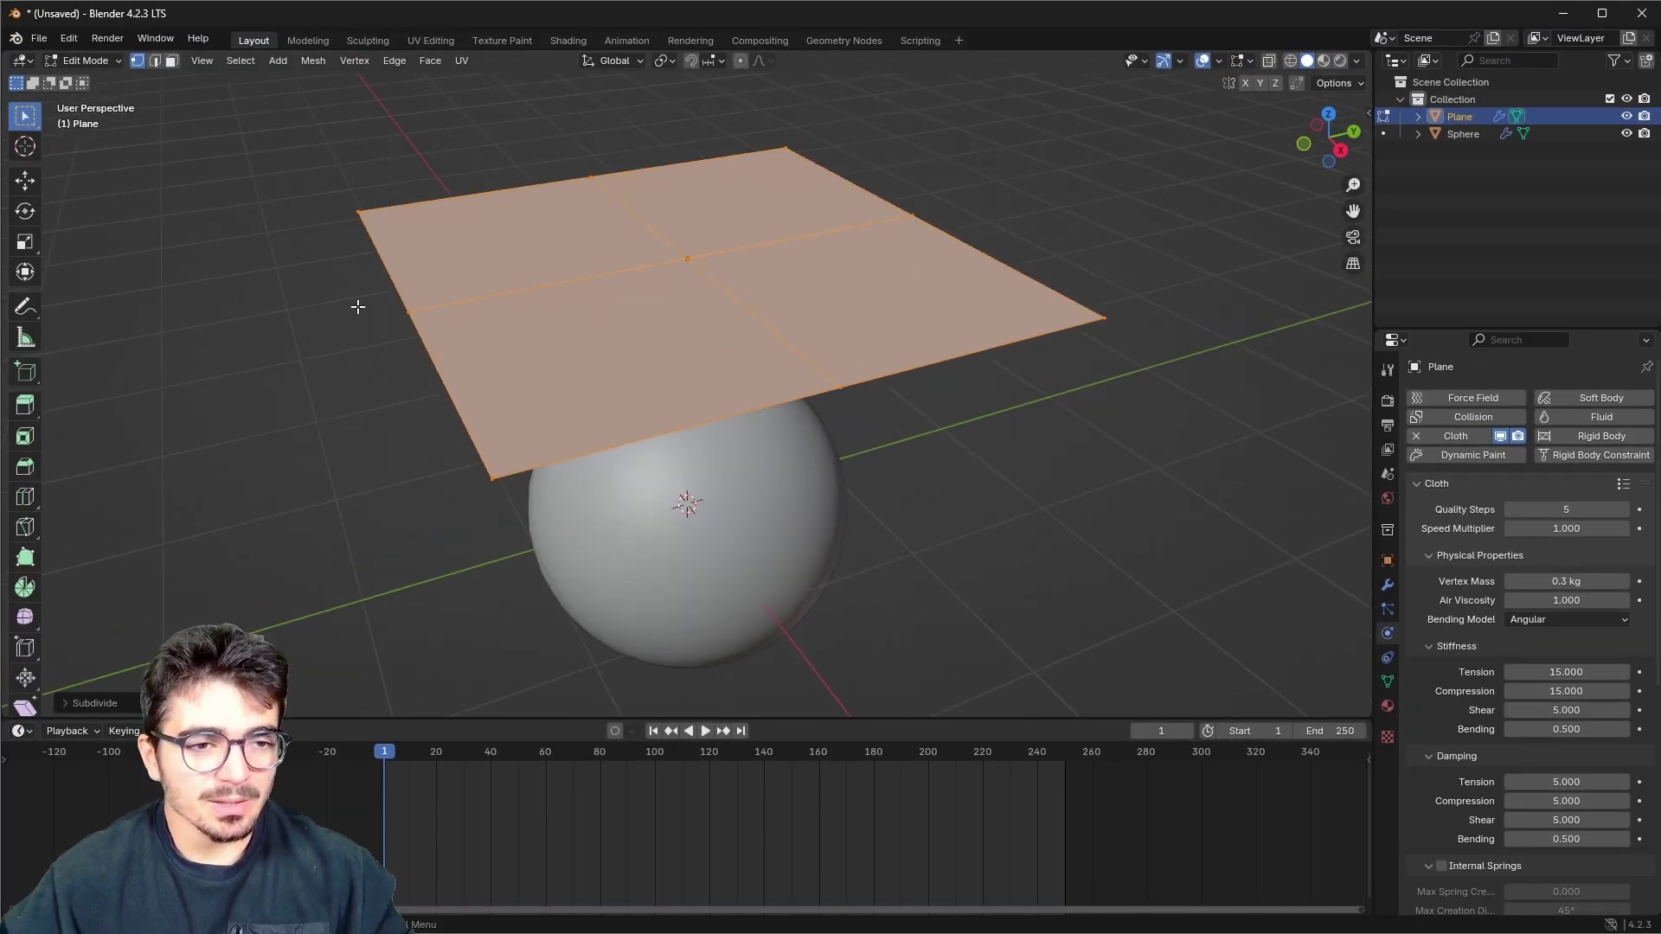
{"action": "right_click", "coordinate": [825, 282]}
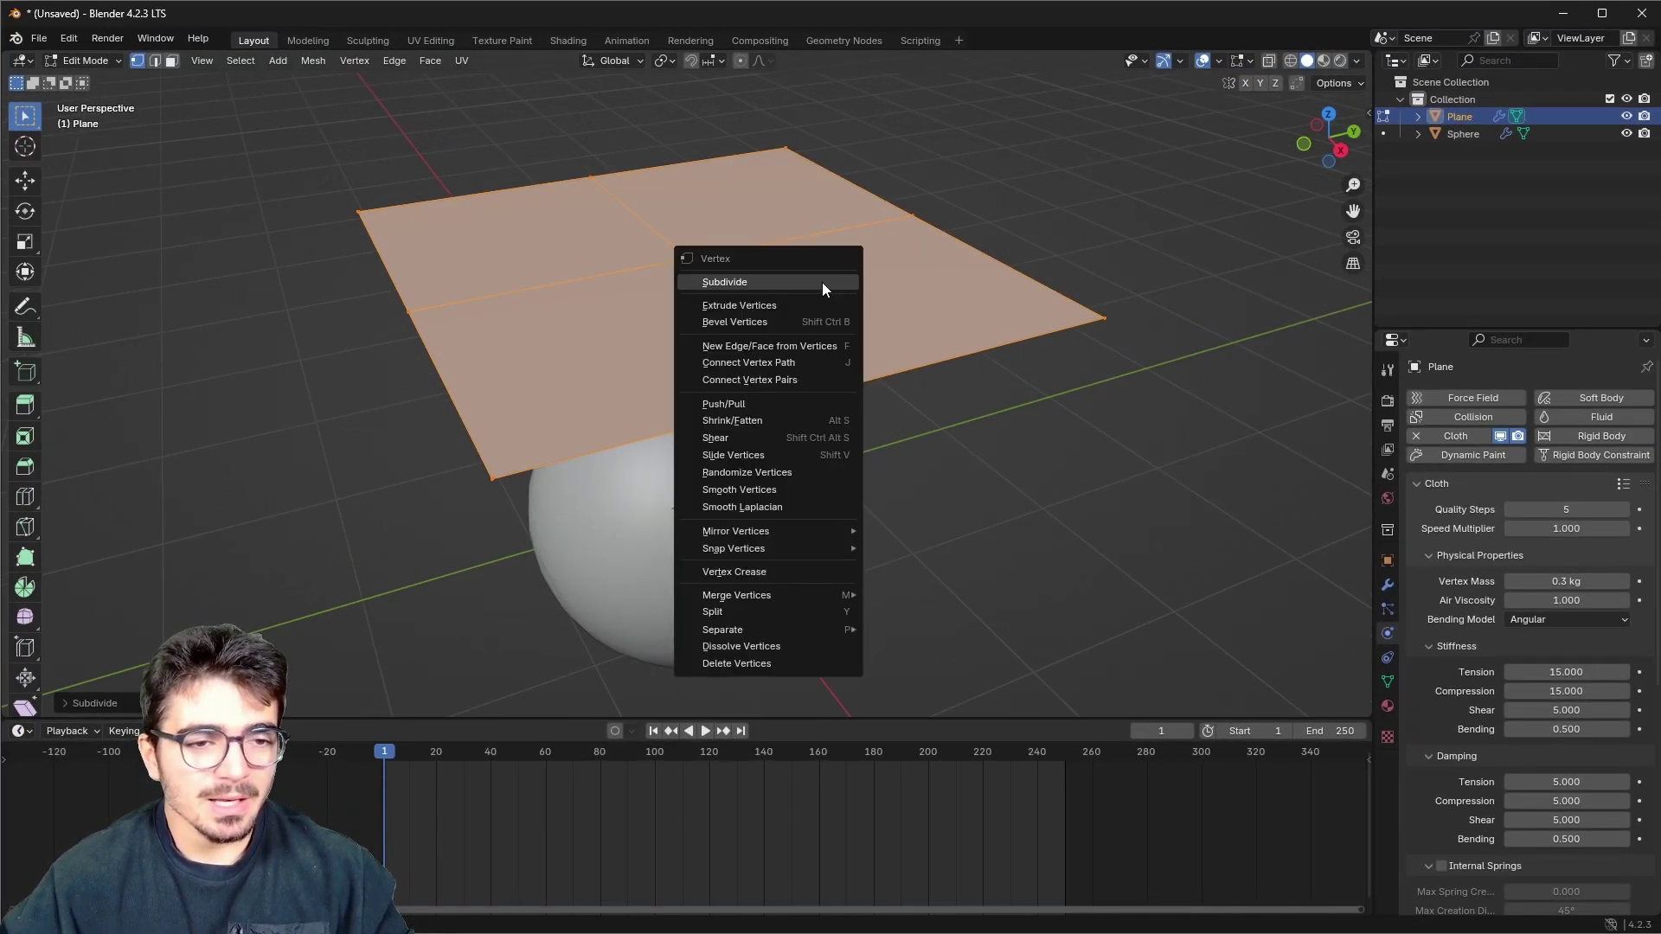
{"action": "left_click", "coordinate": [759, 286]}
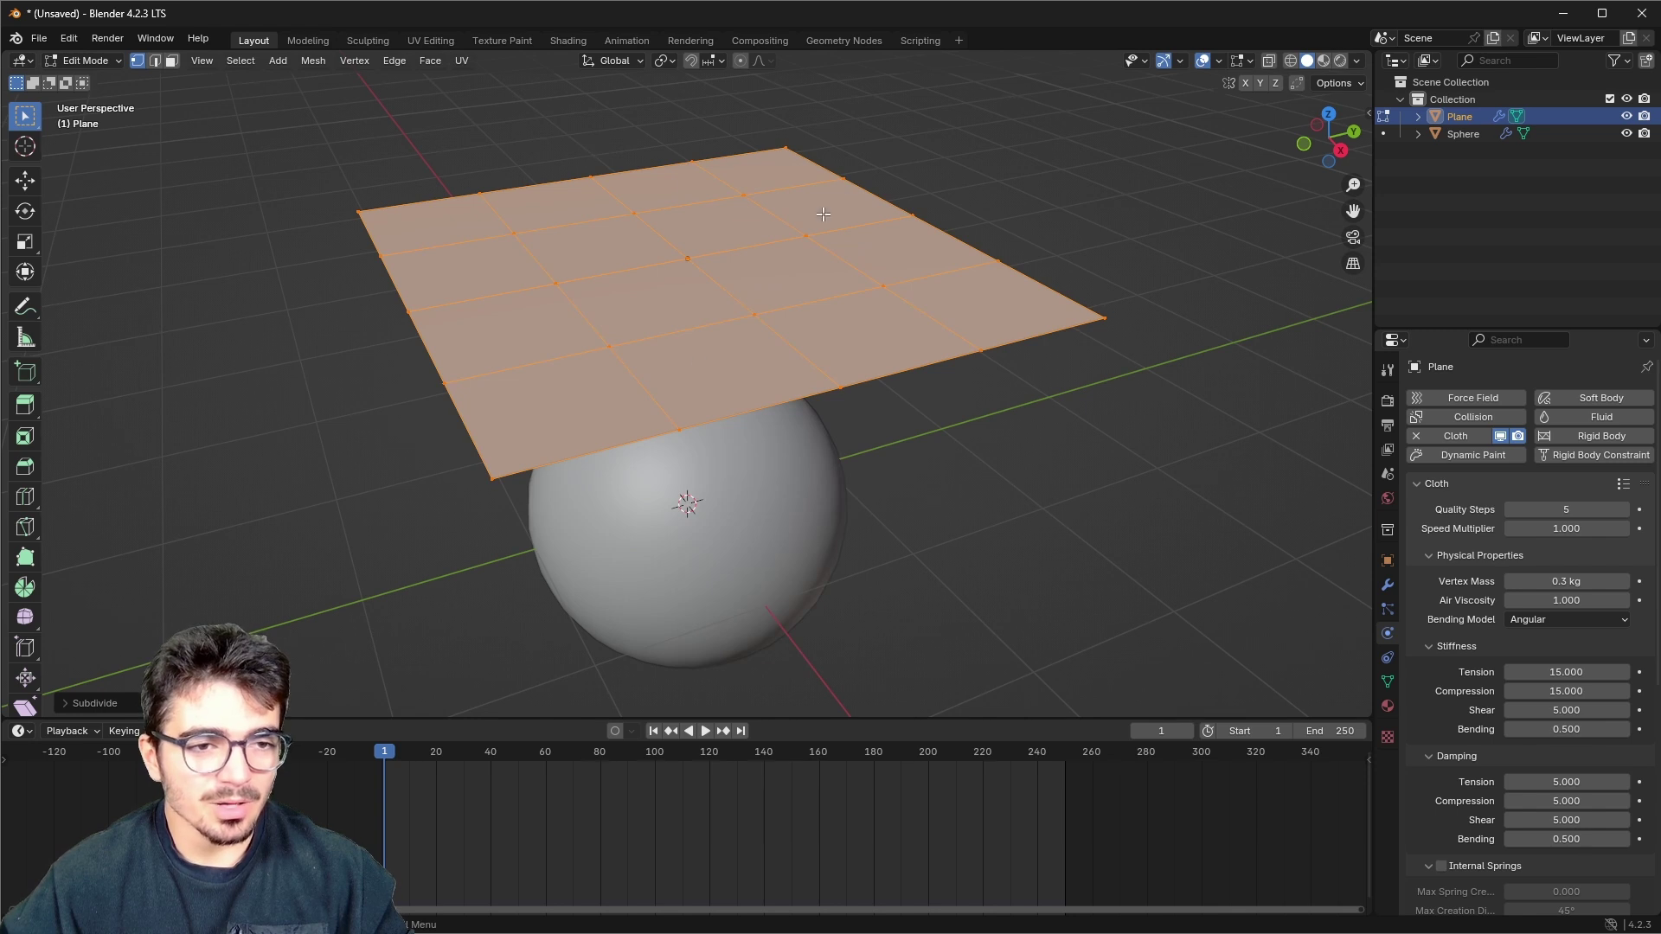
{"action": "left_click", "coordinate": [80, 60]}
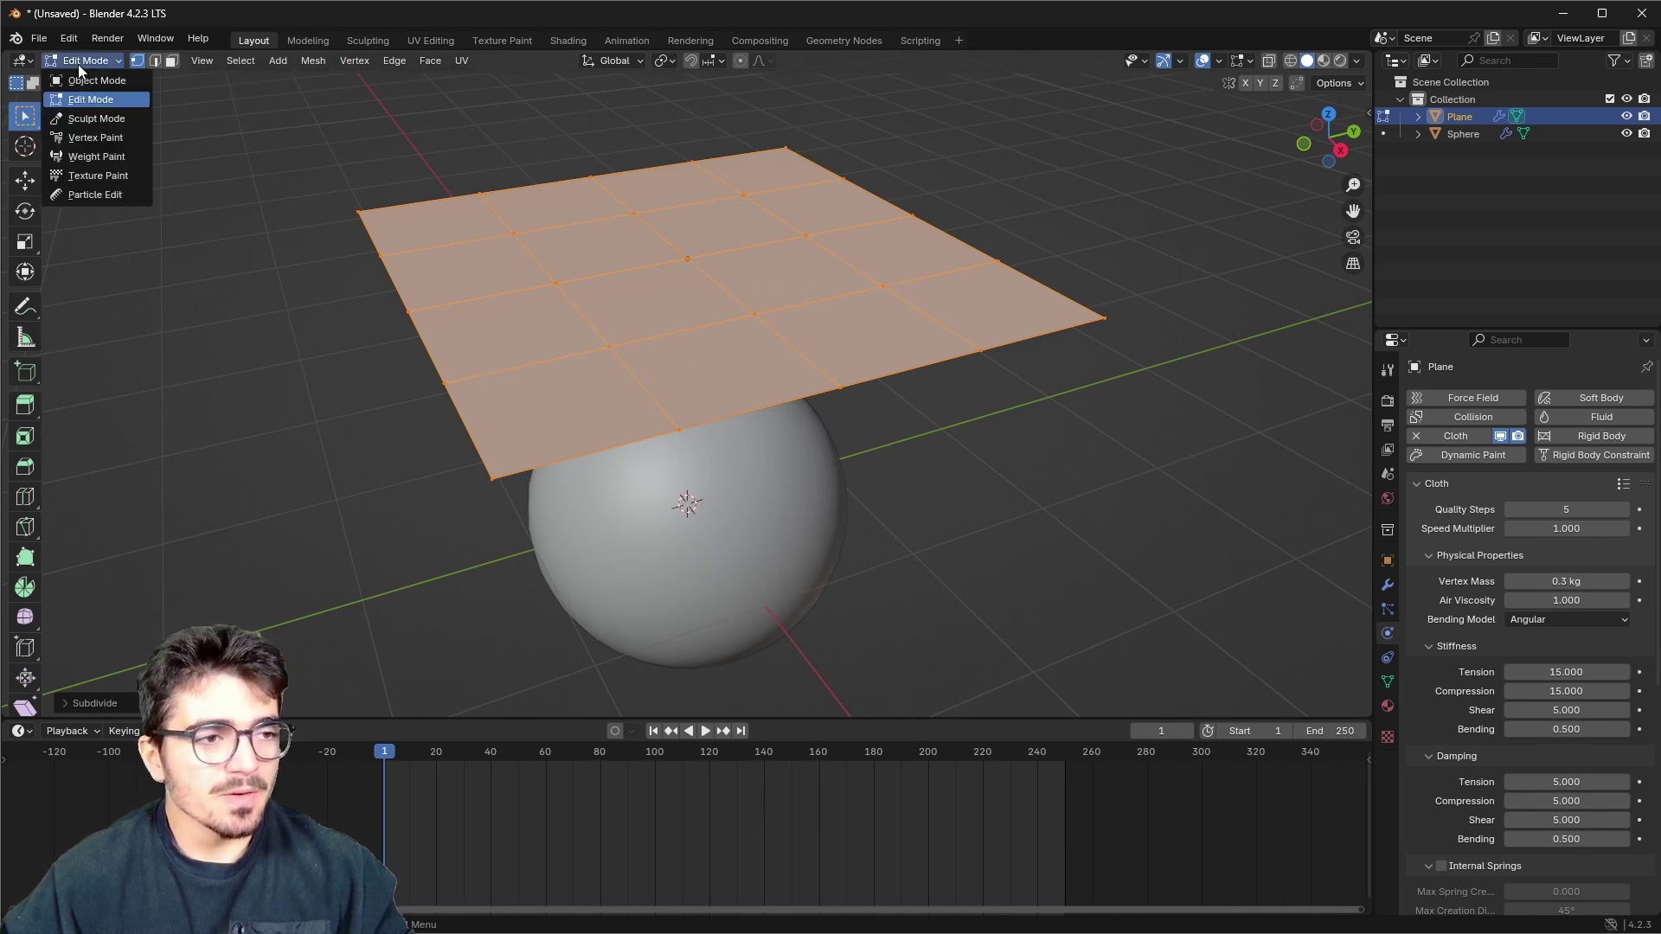
{"action": "left_click", "coordinate": [86, 76]}
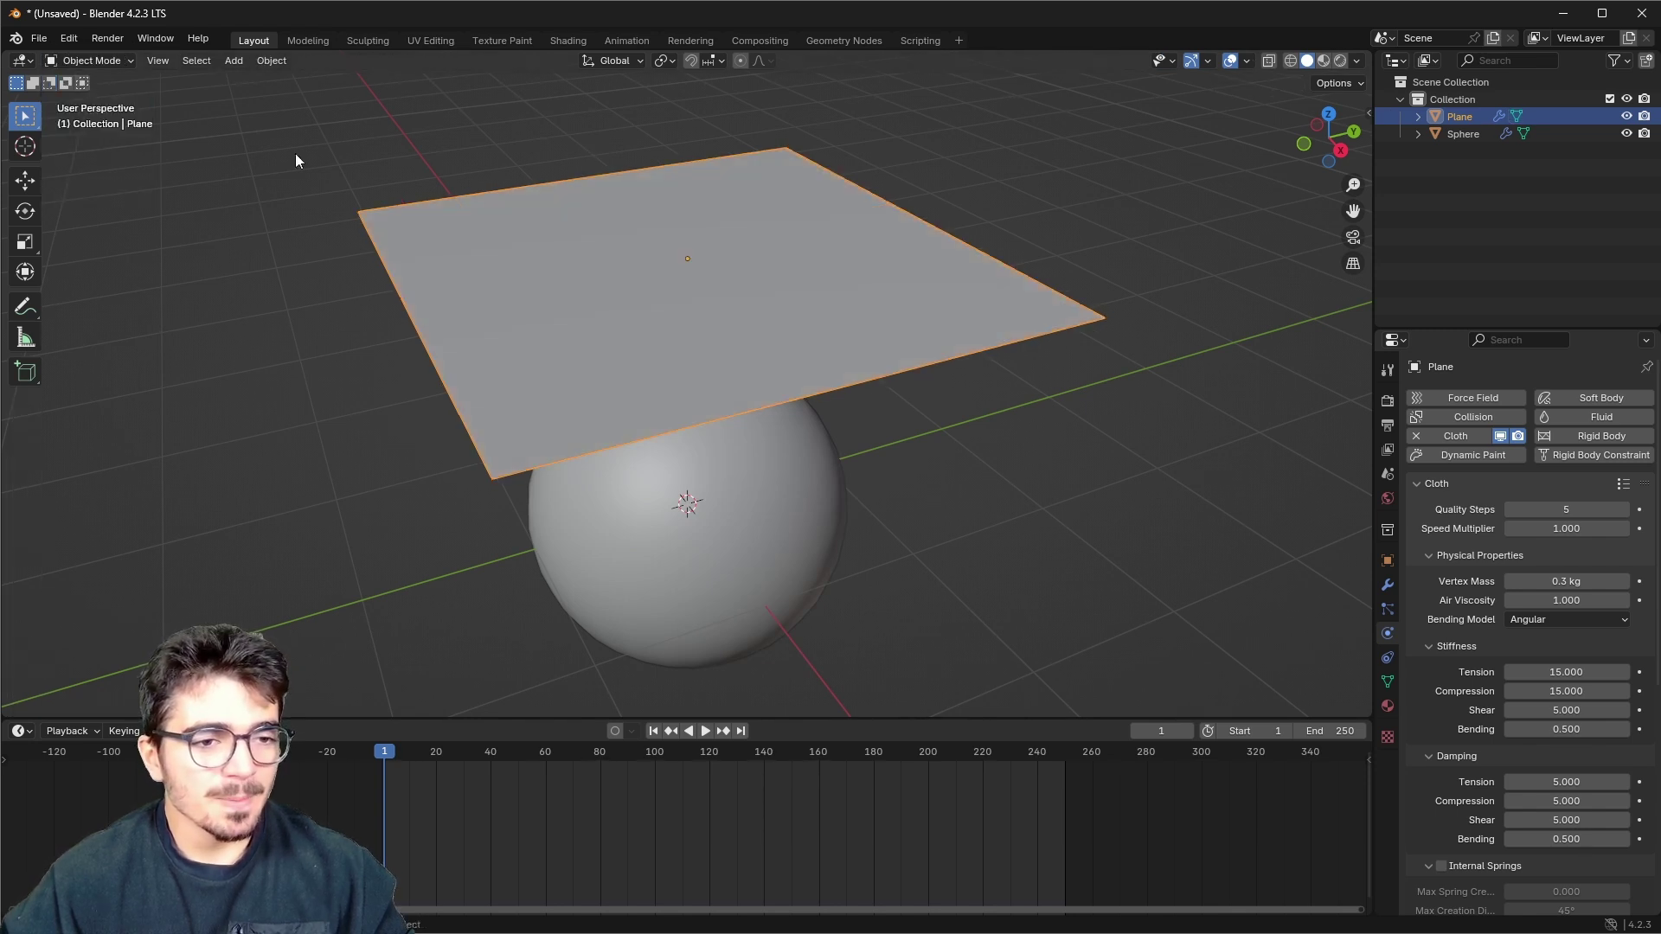
- Play the simulation to examine how the subdivided plane bends over the sphere, and return to frame 1
{"action": "left_click", "coordinate": [706, 734]}
{"action": "mouse_move", "coordinate": [708, 531]}
{"action": "middle_mouse_down"}
{"action": "mouse_move", "coordinate": [657, 599]}
{"action": "mouse_move", "coordinate": [677, 526]}
{"action": "middle_mouse_up"}
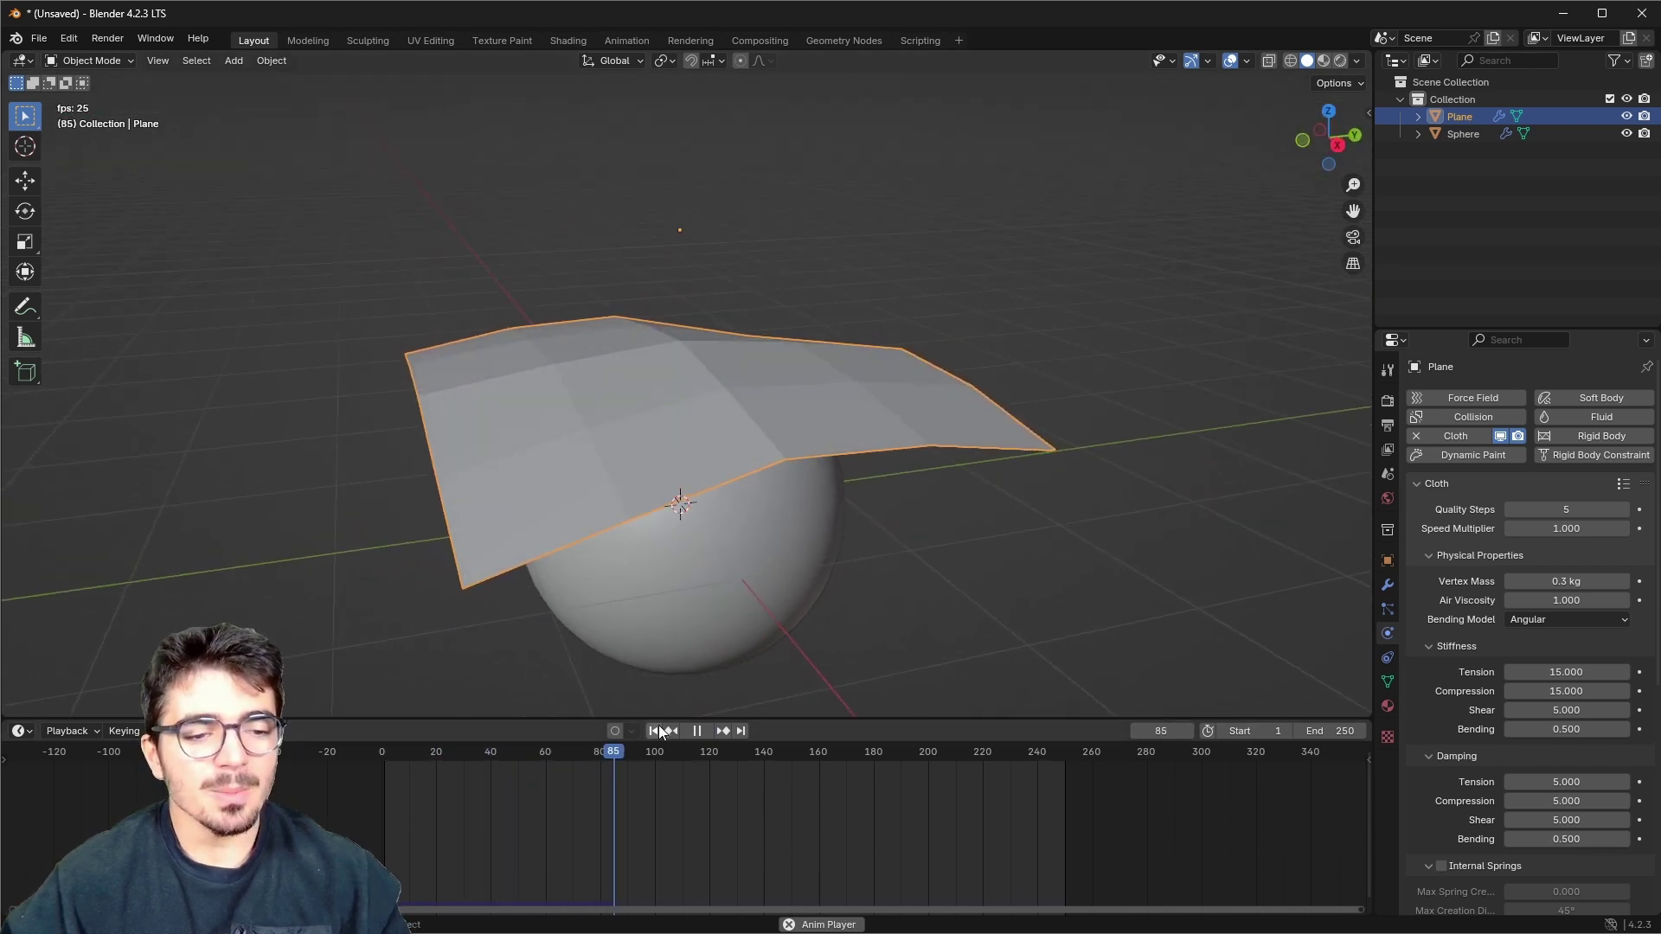
{"action": "left_click", "coordinate": [697, 731]}
{"action": "left_click", "coordinate": [654, 731]}
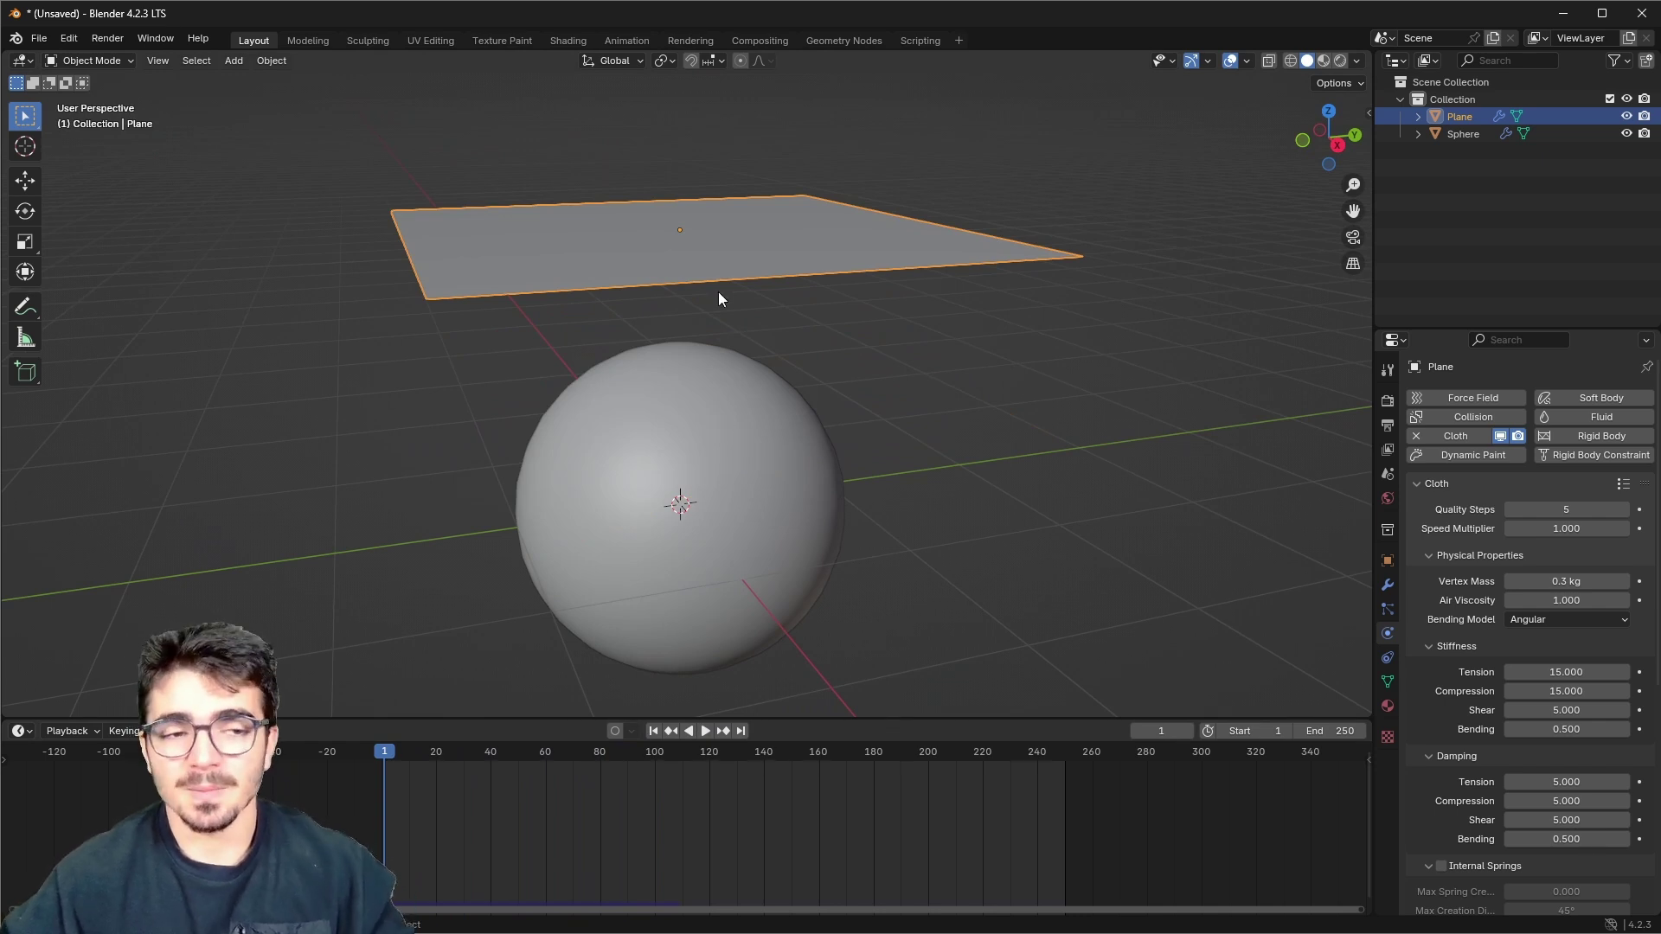
- Subdivide the whole plane several more times in Edit Mode into a very dense grid, and return to Object Mode
{"action": "left_click", "coordinate": [95, 62]}
{"action": "left_click", "coordinate": [91, 97]}
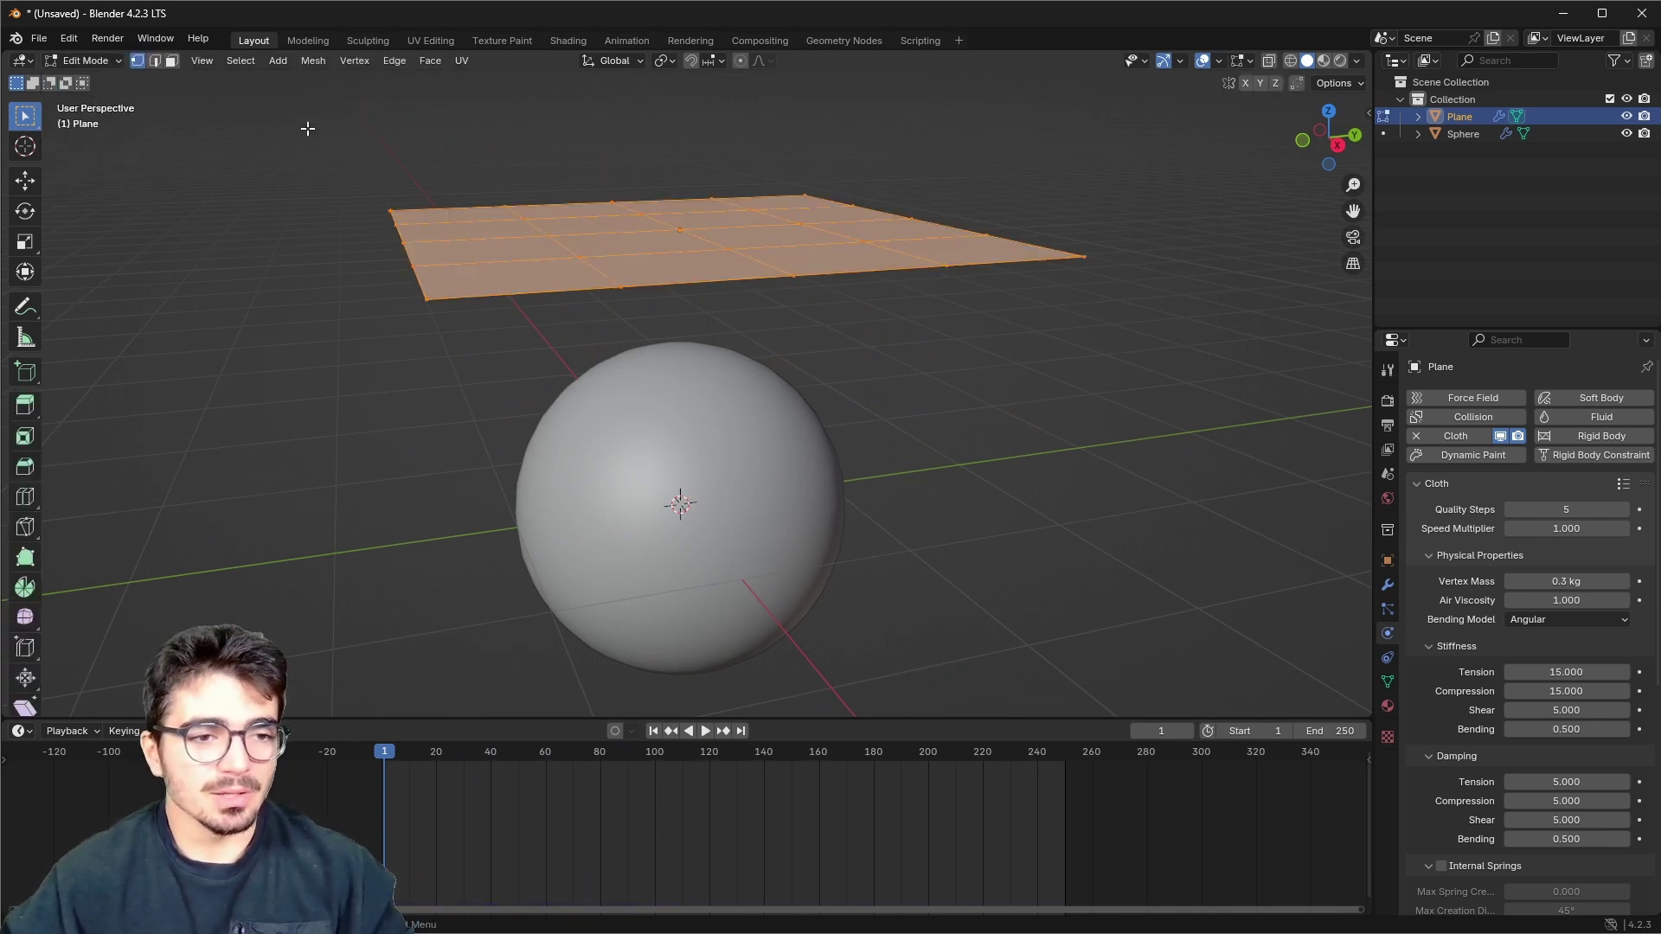
{"action": "right_click", "coordinate": [731, 228]}
{"action": "left_click", "coordinate": [734, 243]}
{"action": "middle_click_drag", "start_coordinate": [733, 243], "coordinate": [752, 279]}
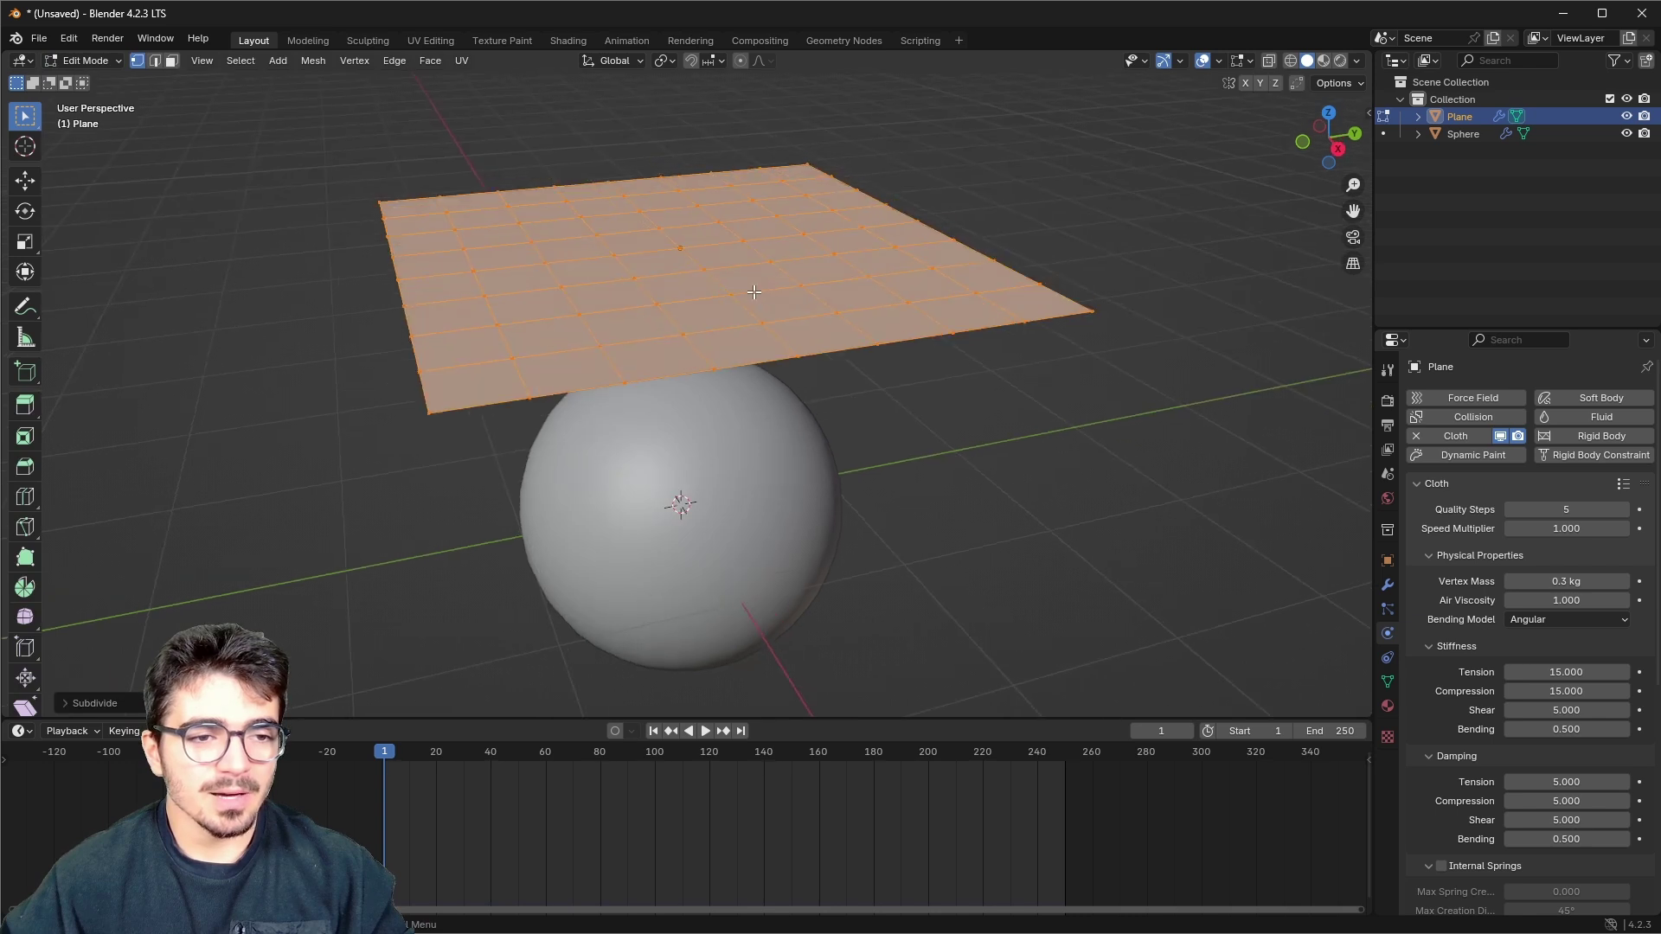
{"action": "right_click", "coordinate": [752, 280]}
{"action": "left_click", "coordinate": [761, 292]}
{"action": "right_click", "coordinate": [762, 293]}
{"action": "left_click", "coordinate": [761, 292]}
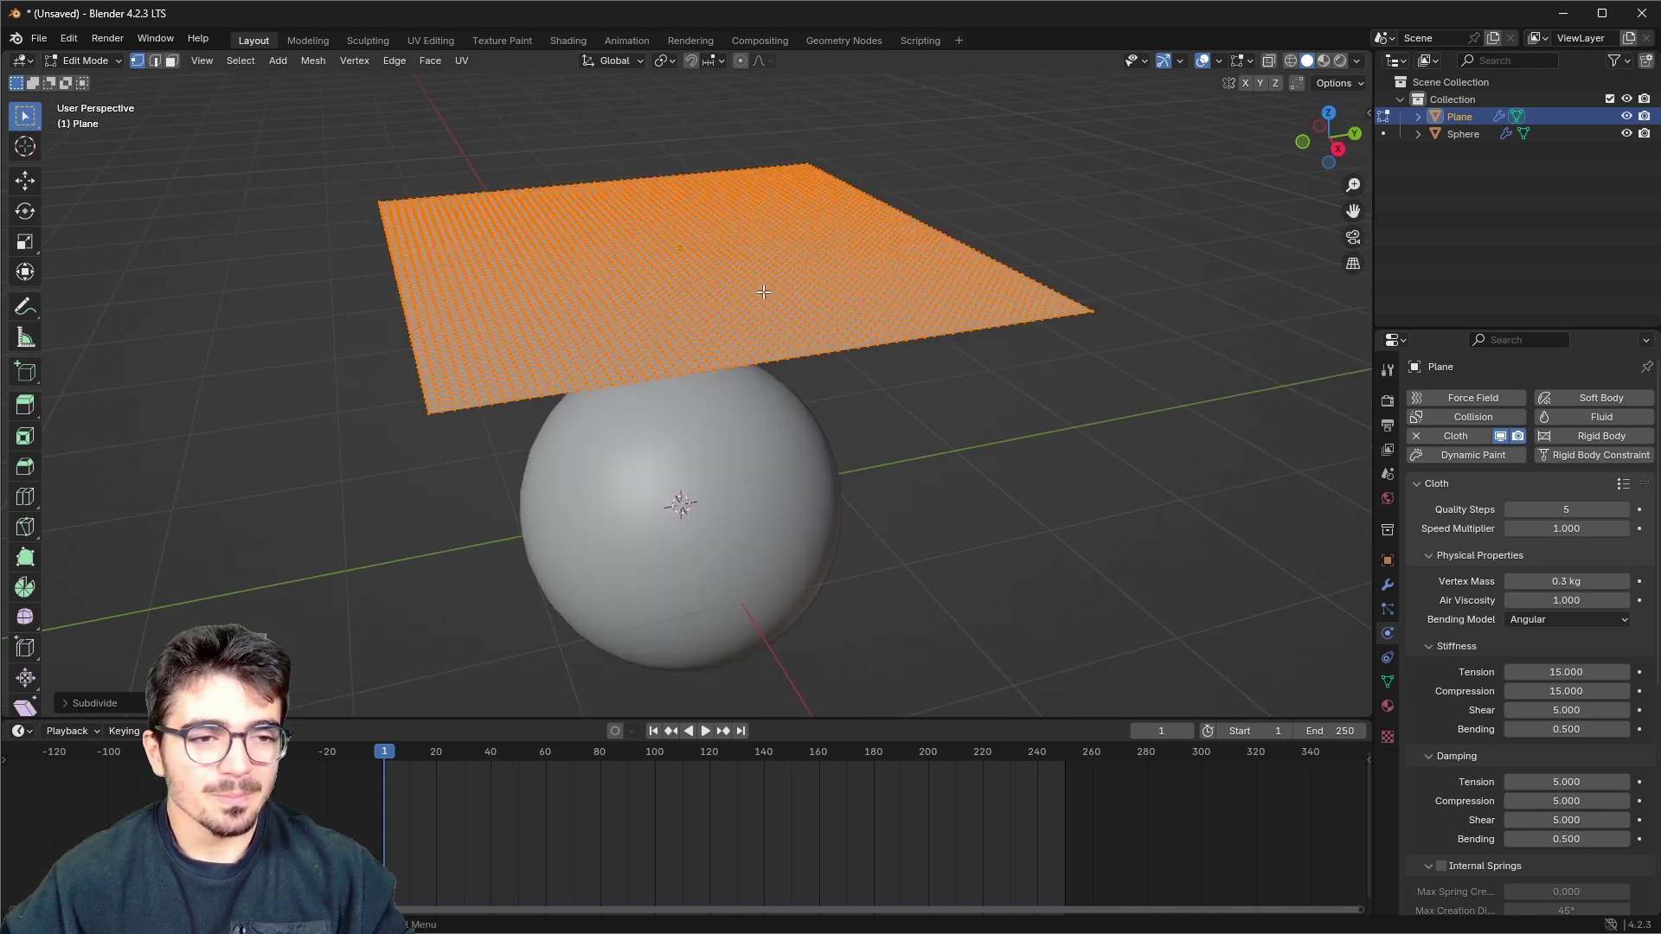
{"action": "middle_click_drag", "start_coordinate": [851, 350], "coordinate": [785, 251]}
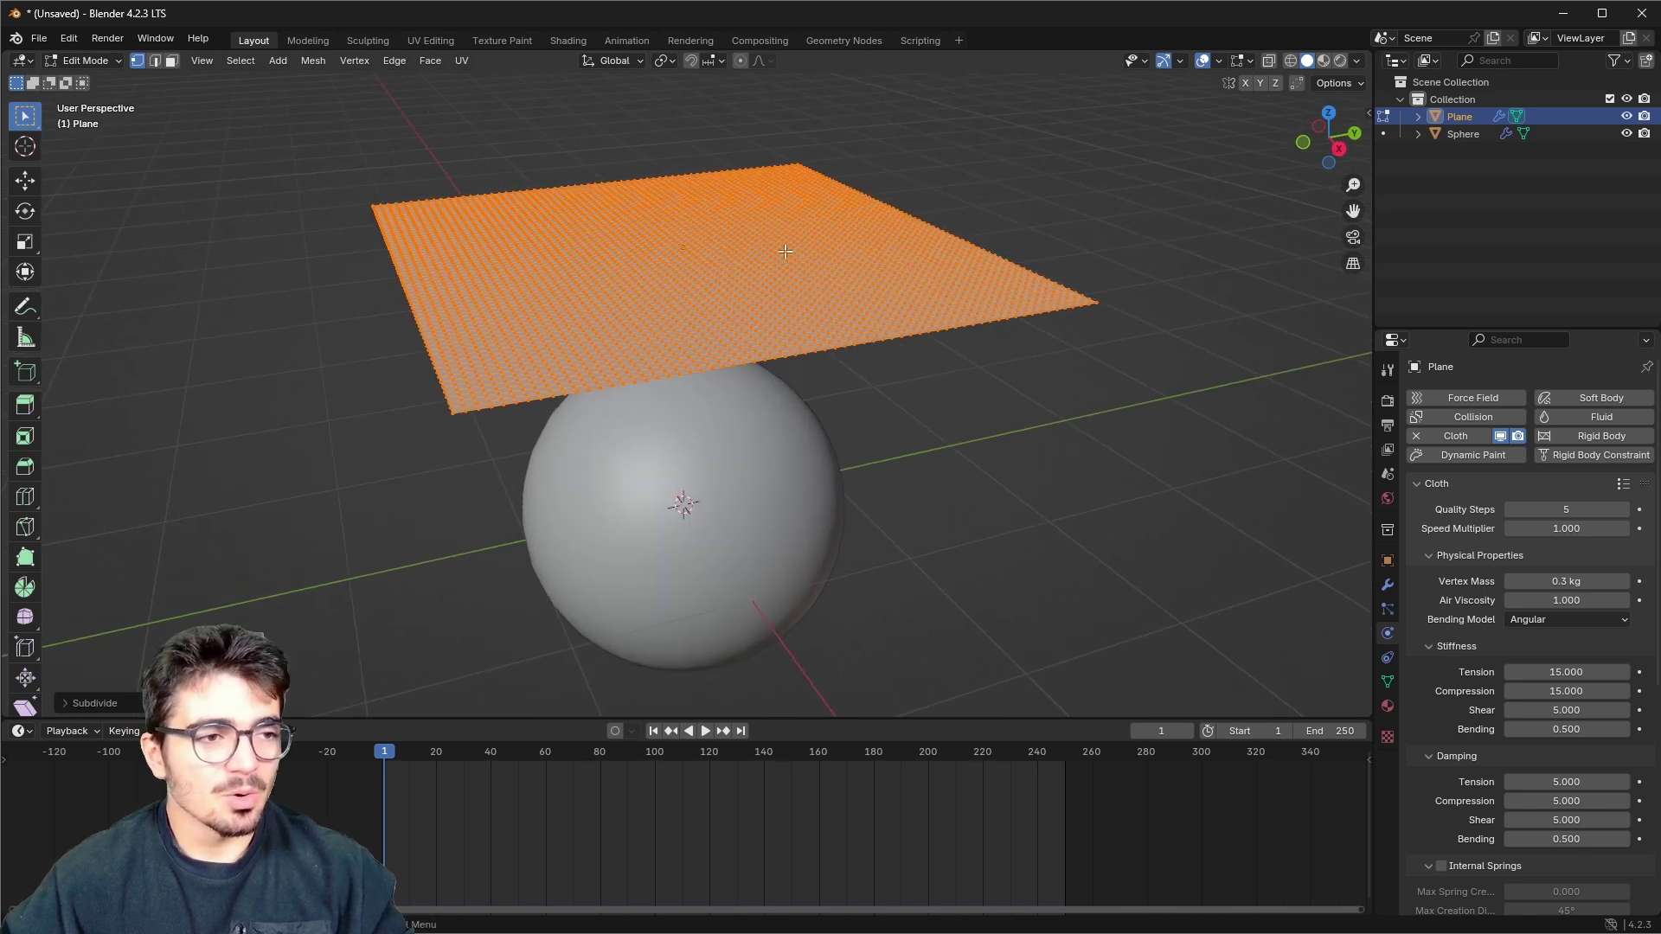
{"action": "left_click", "coordinate": [75, 57]}
{"action": "left_click", "coordinate": [76, 80]}
- Play the simulation up to frame 35, pause it, and inspect the draped cloth's folds from several sides and up close
{"action": "key", "text": "space"}
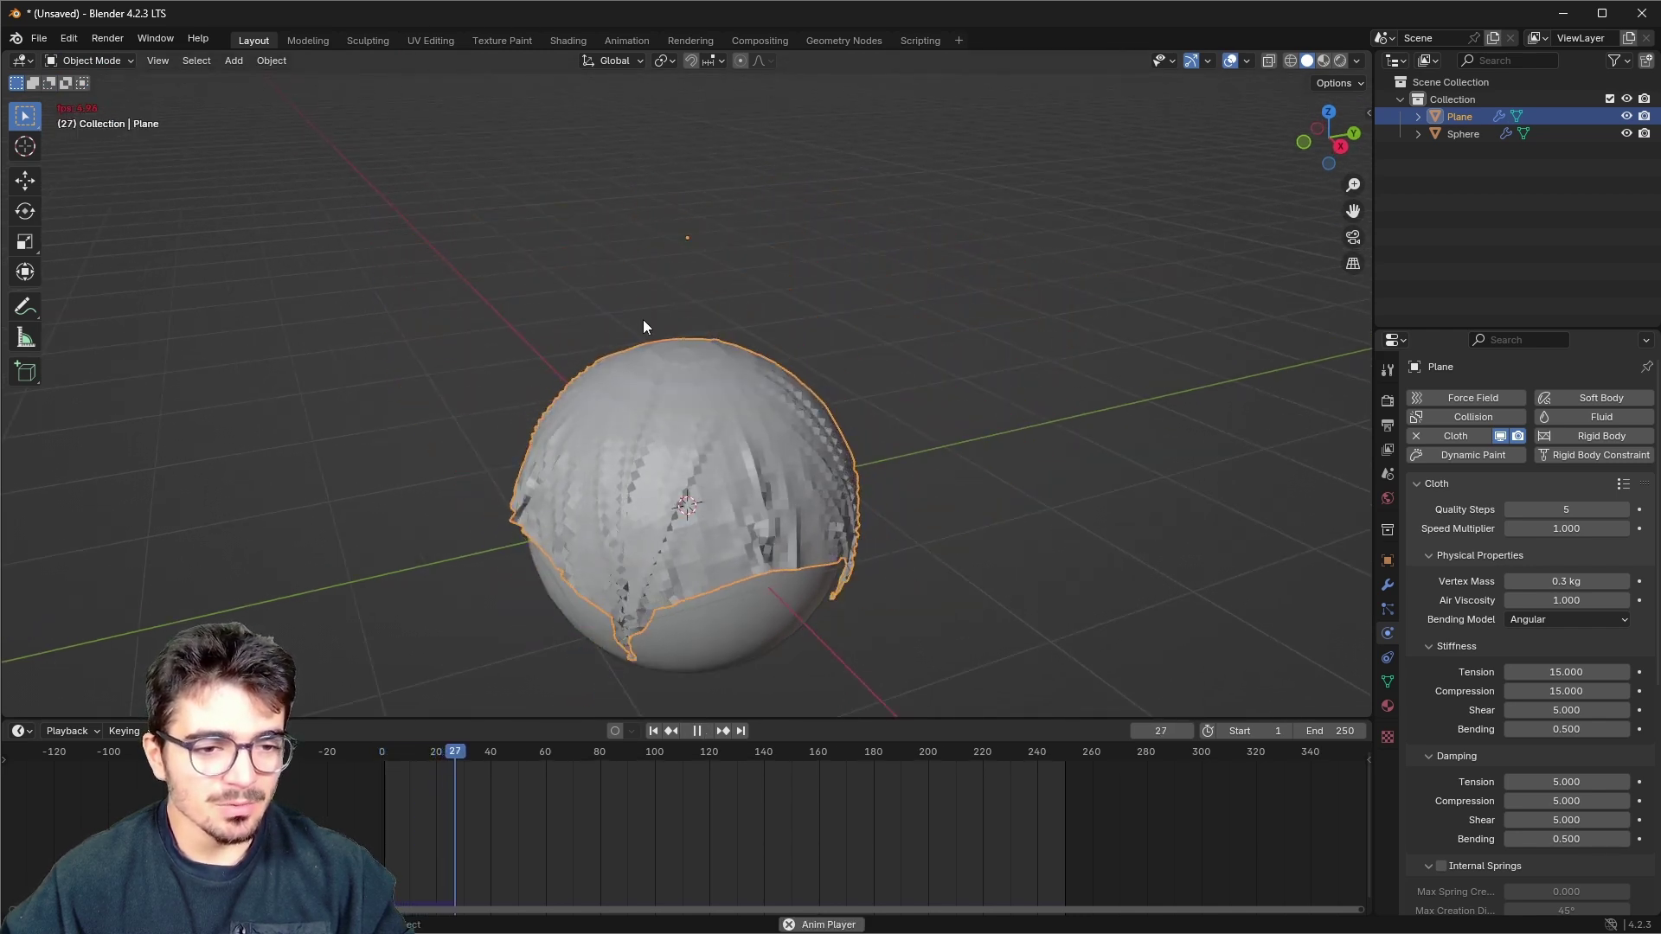
{"action": "key", "text": "space"}
{"action": "middle_click_drag", "start_coordinate": [771, 589], "coordinate": [606, 579]}
{"action": "scroll", "coordinate": [623, 569], "scroll_direction": "up", "scroll_amount": 2}
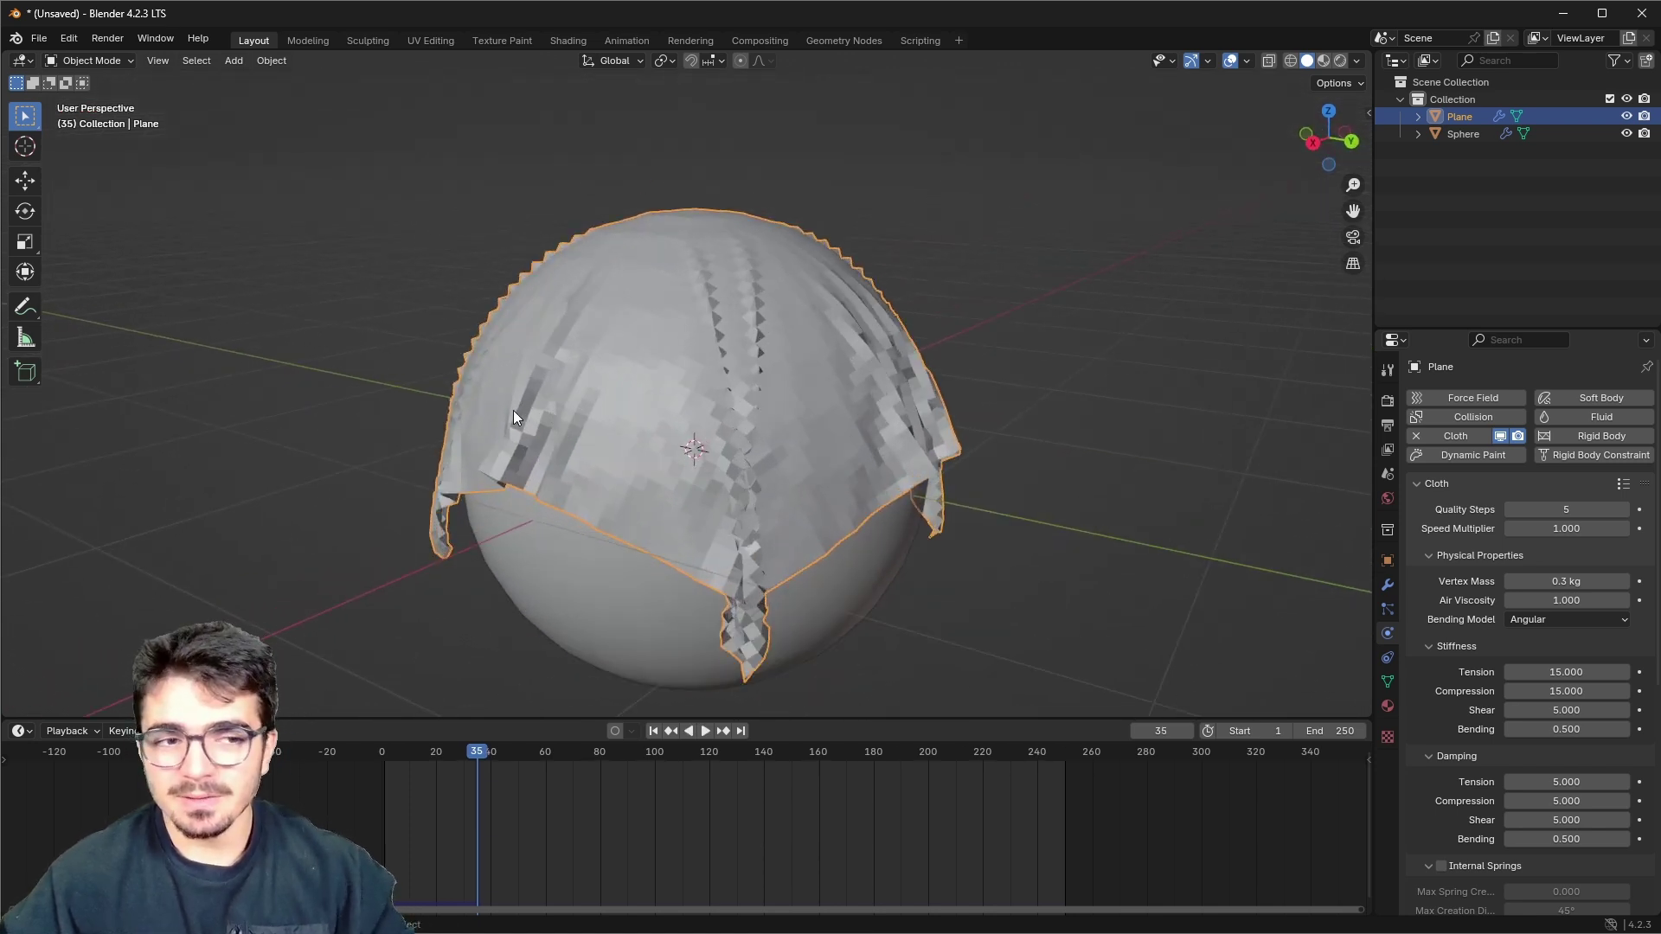
{"action": "middle_click_drag", "start_coordinate": [513, 418], "coordinate": [793, 389]}
{"action": "scroll", "coordinate": [692, 433], "scroll_direction": "up", "scroll_amount": 3}
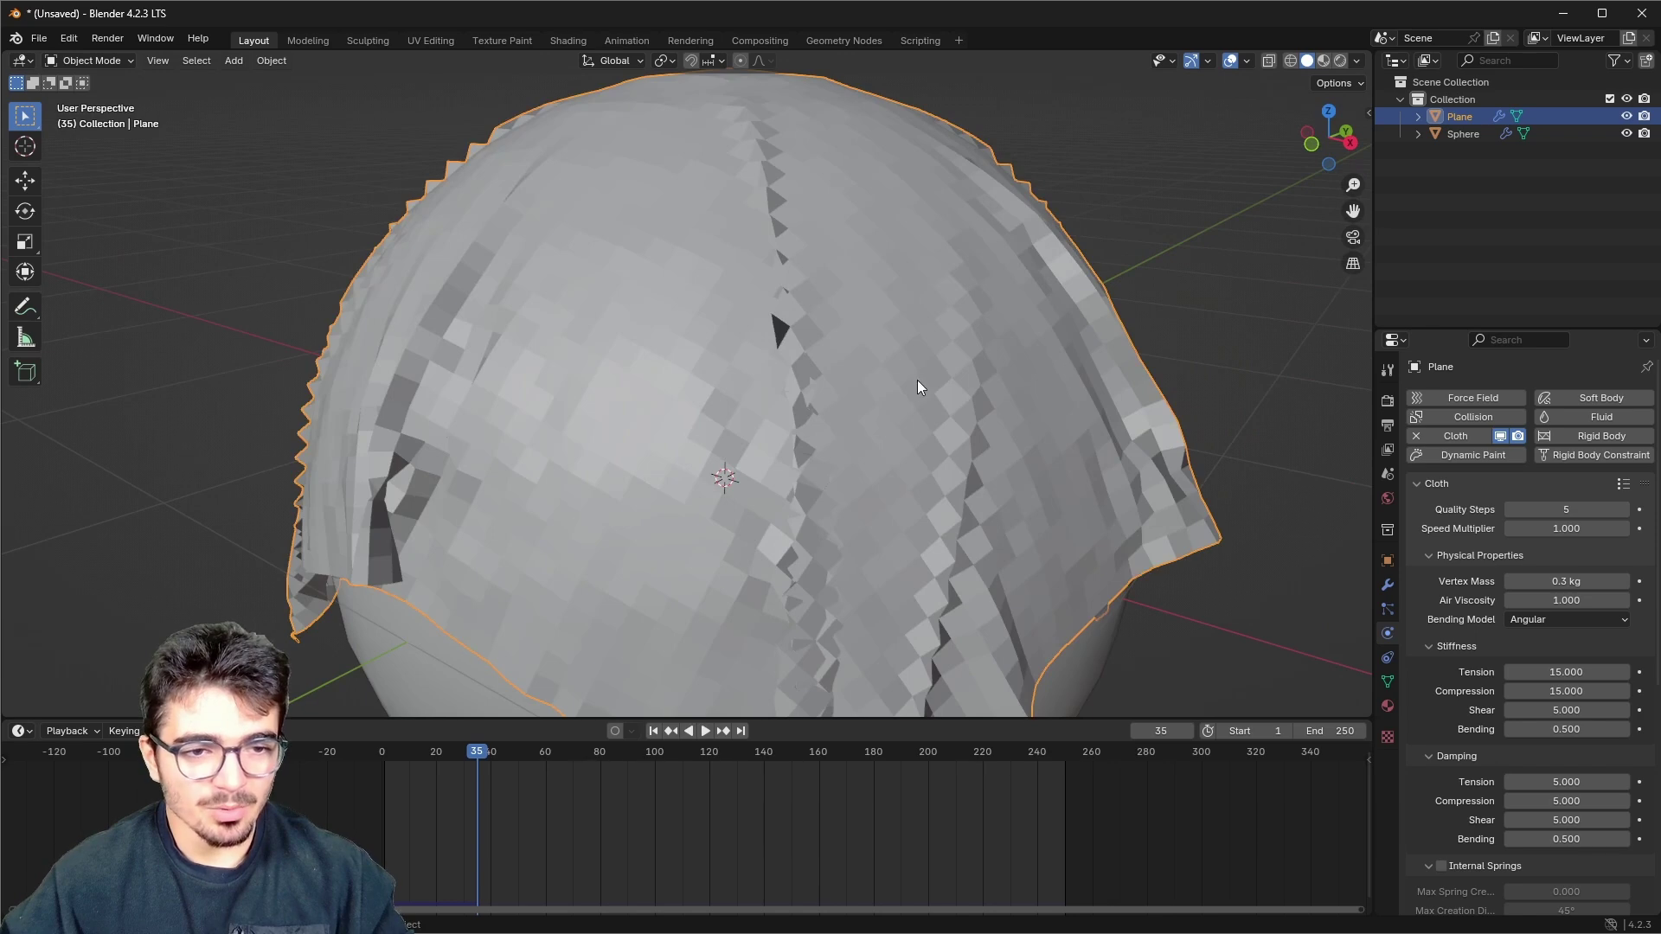
{"action": "scroll", "coordinate": [838, 573], "scroll_direction": "down", "scroll_amount": 3}
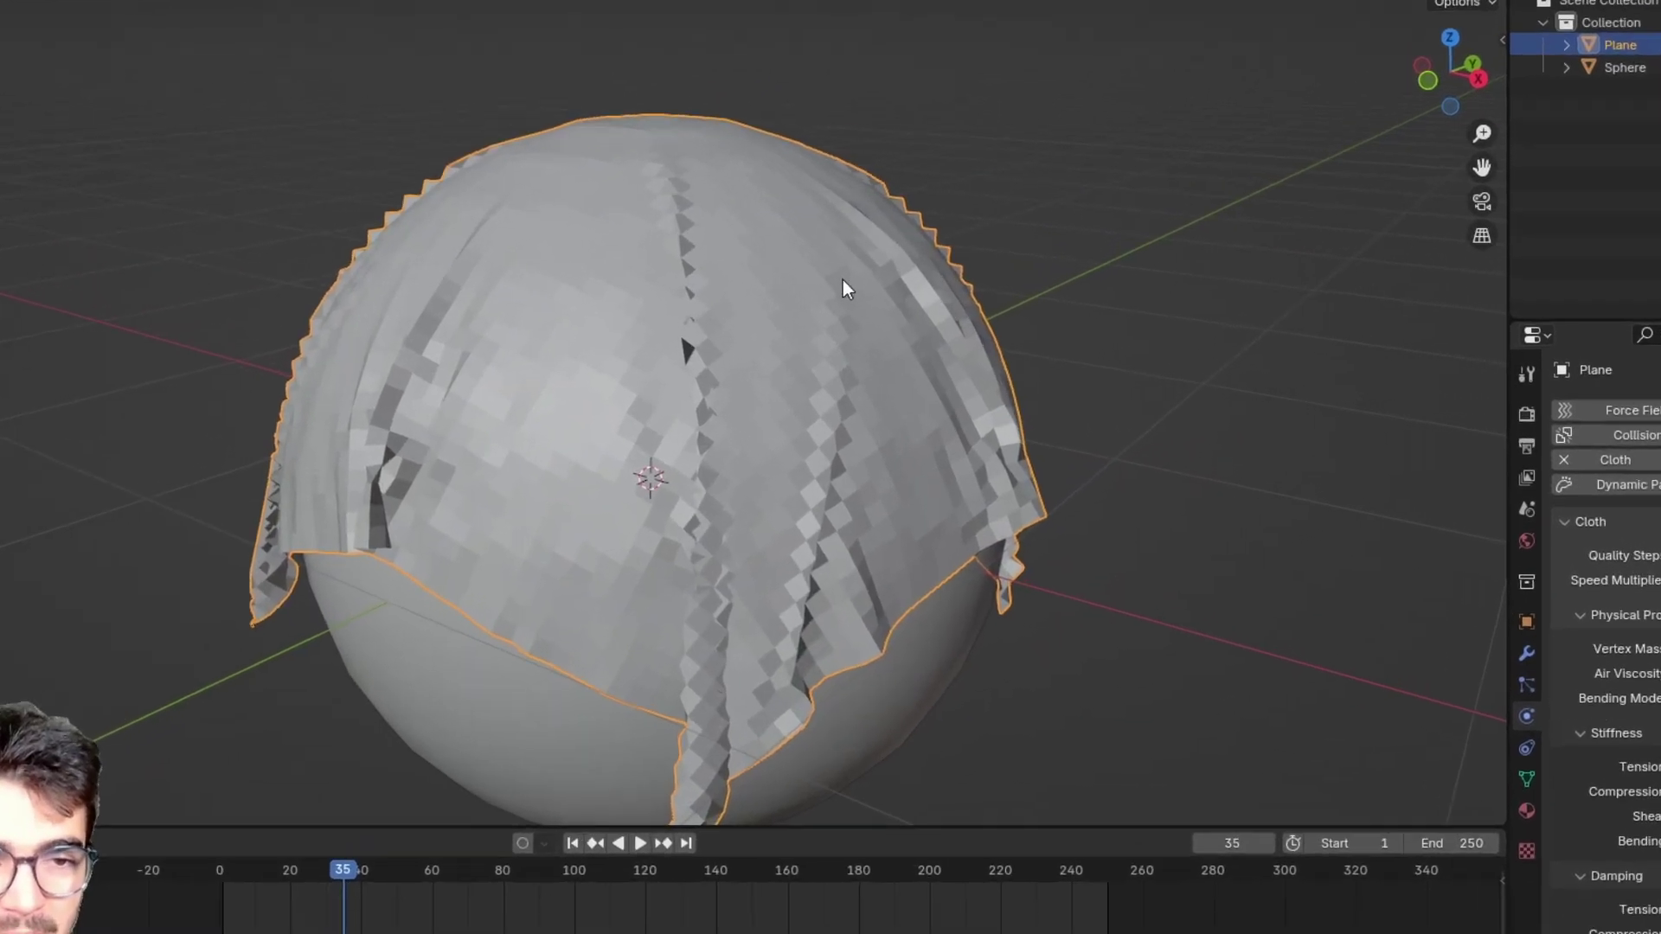
- Apply Shade Smooth to the draped plane, check its folds from several angles, and return to frame 1
{"action": "right_click", "coordinate": [820, 304]}
{"action": "left_click", "coordinate": [736, 275]}
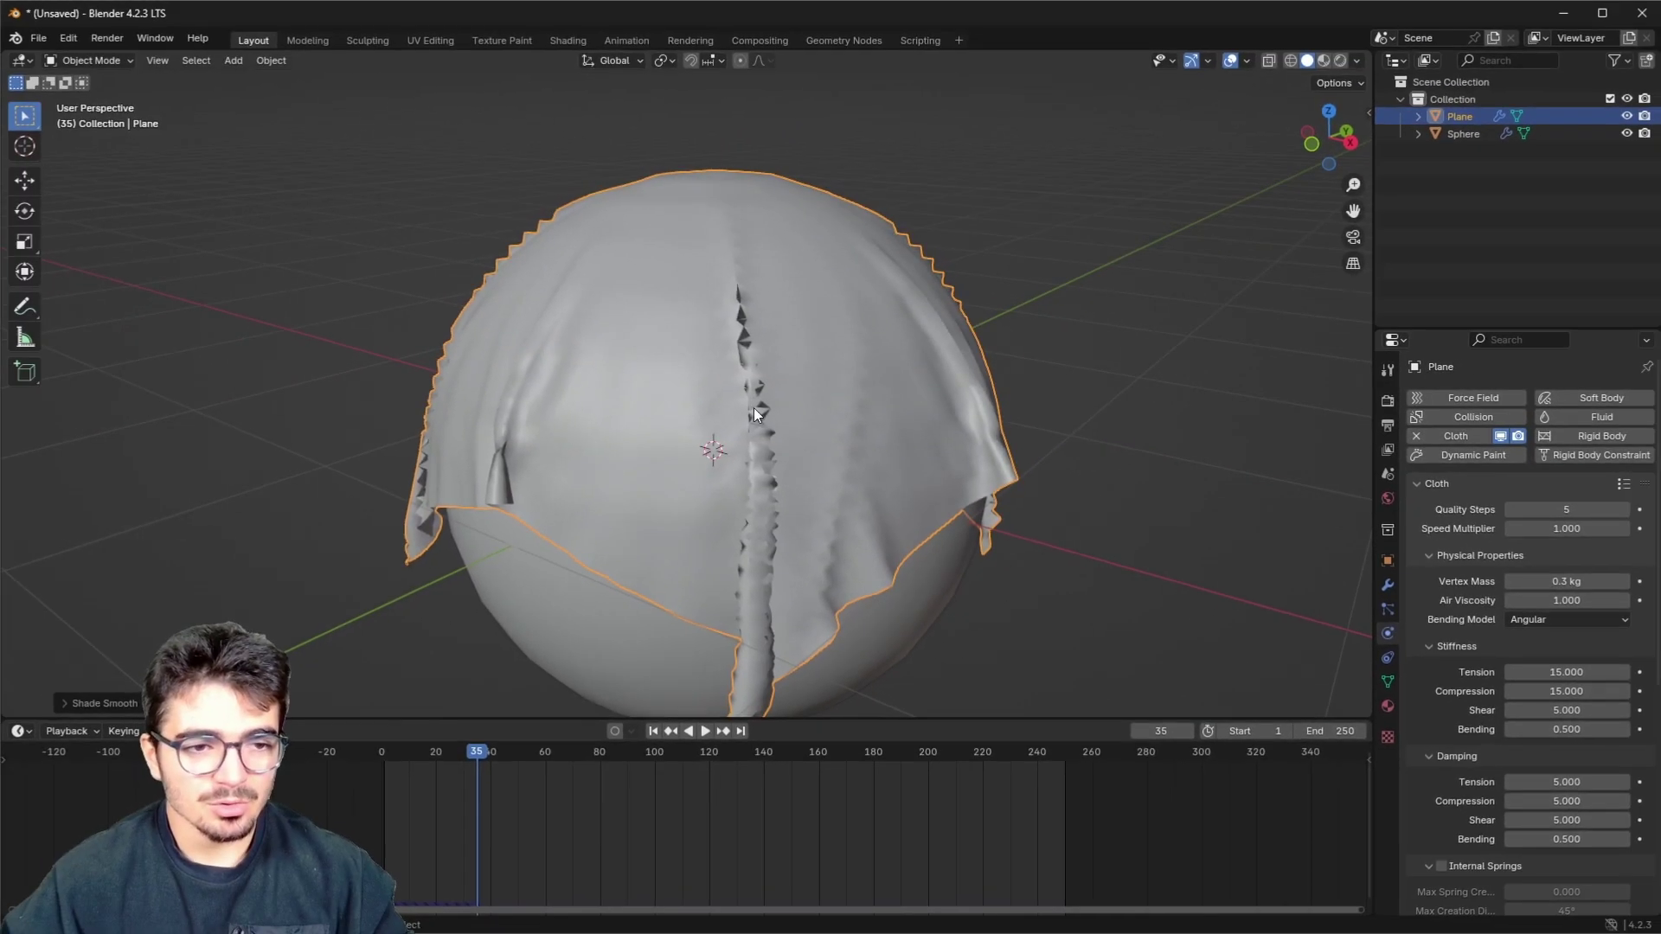
{"action": "middle_click_drag", "start_coordinate": [754, 408], "coordinate": [667, 455]}
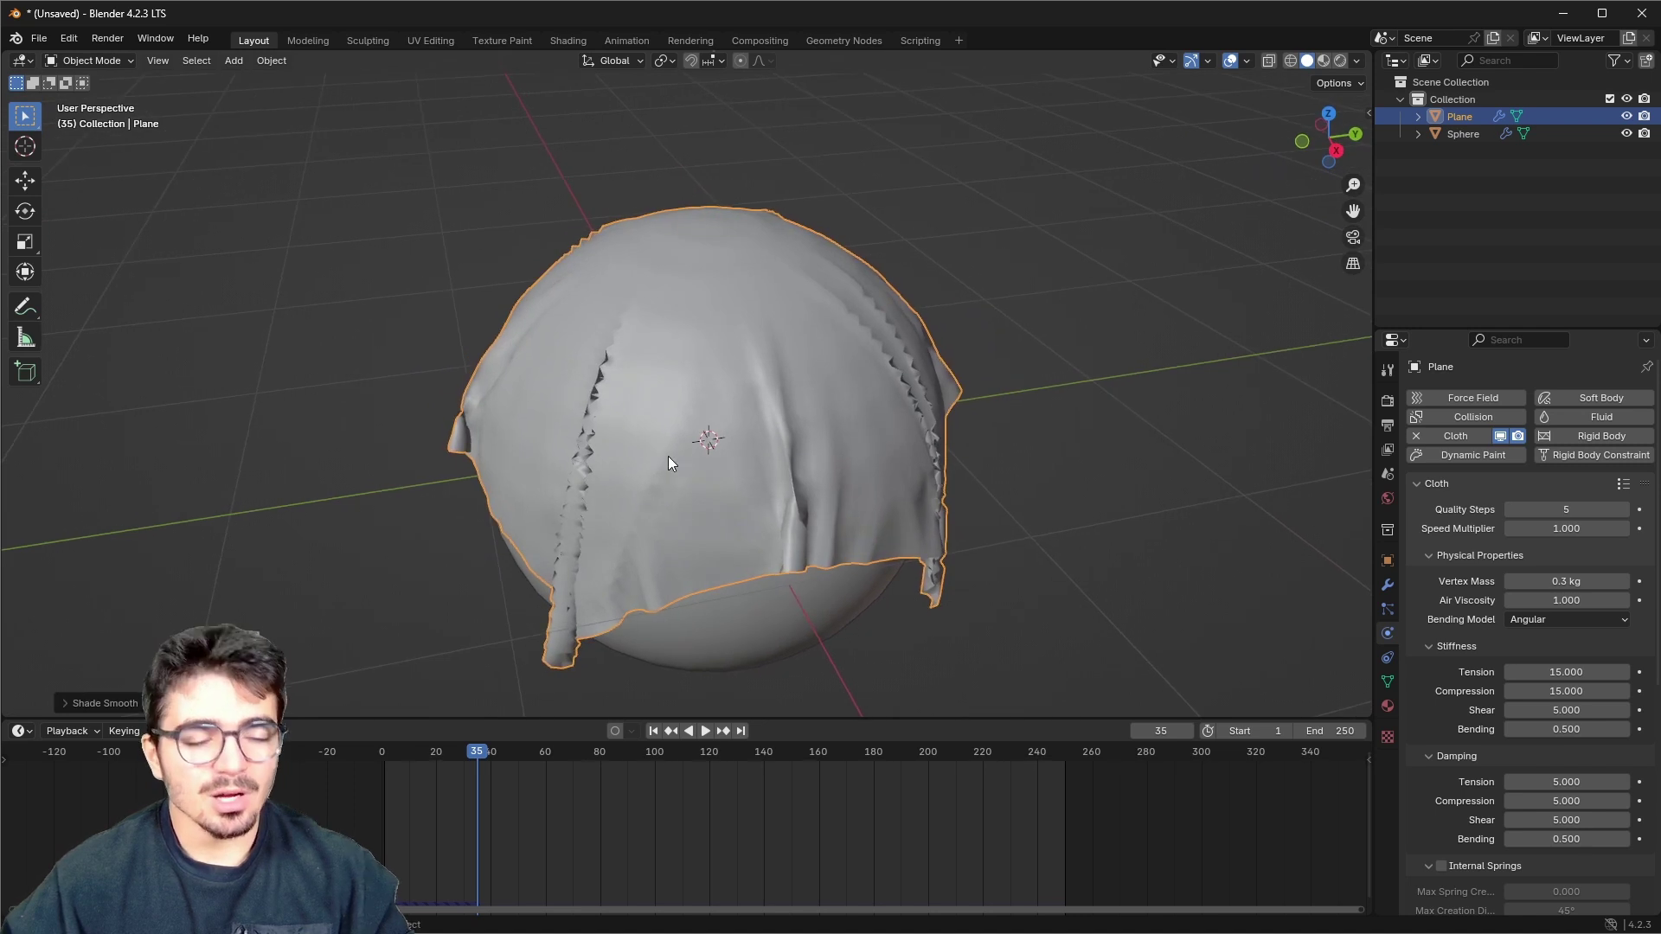
{"action": "scroll", "coordinate": [682, 446], "scroll_direction": "down", "scroll_amount": 3}
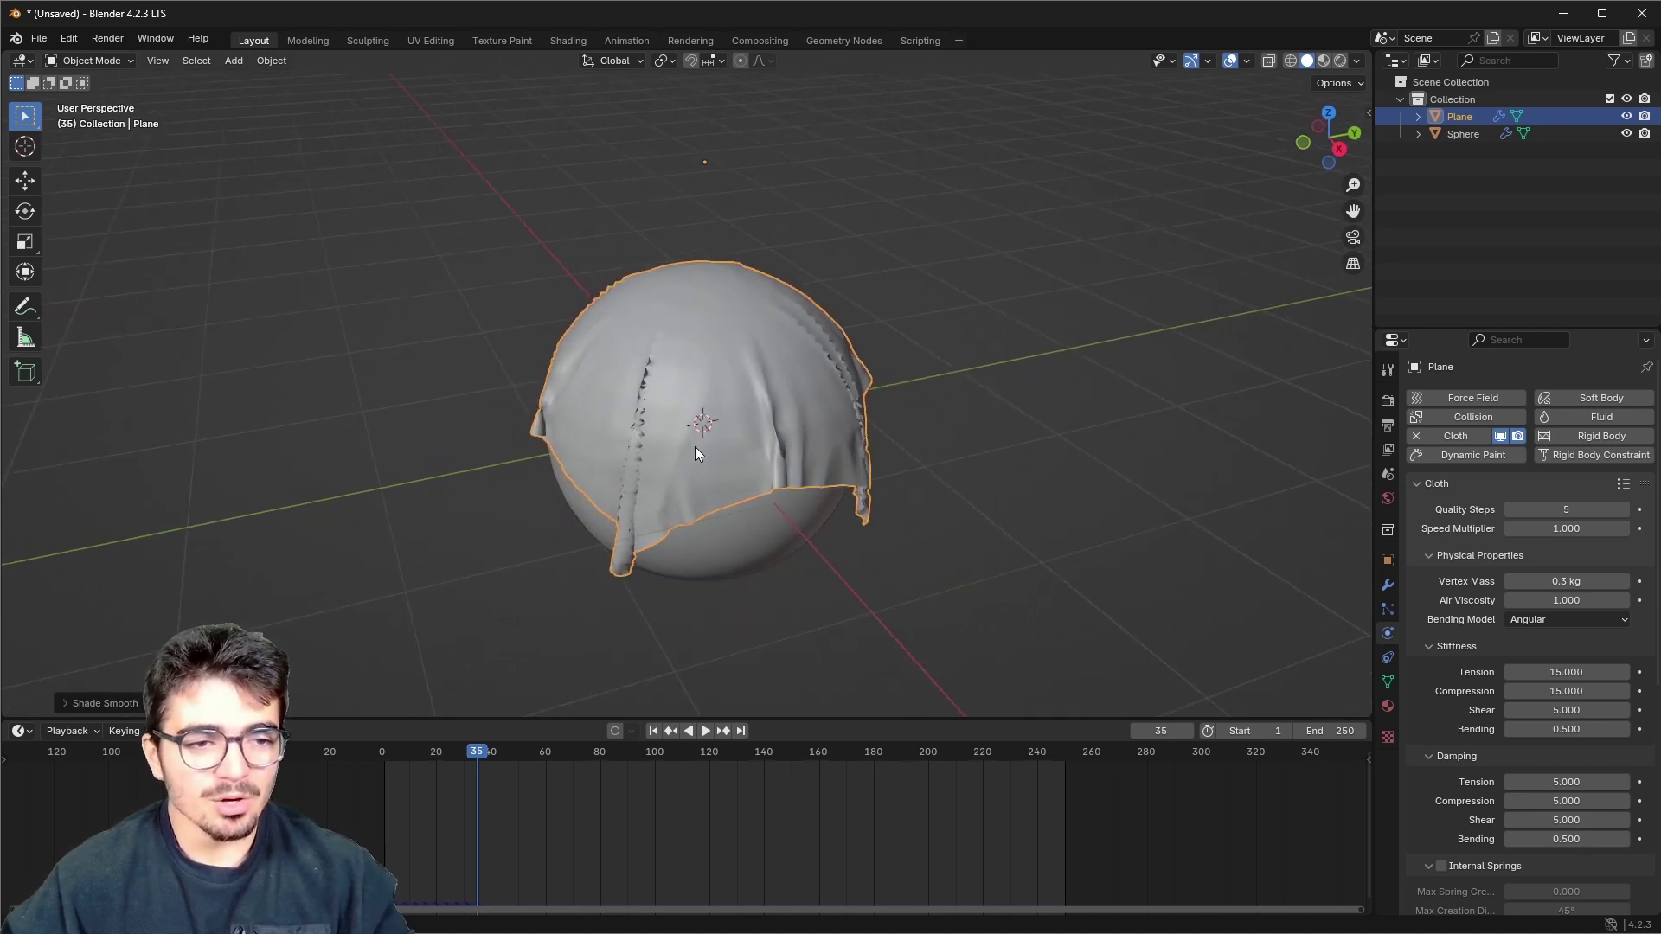
{"action": "middle_click_drag", "start_coordinate": [678, 472], "coordinate": [710, 467]}
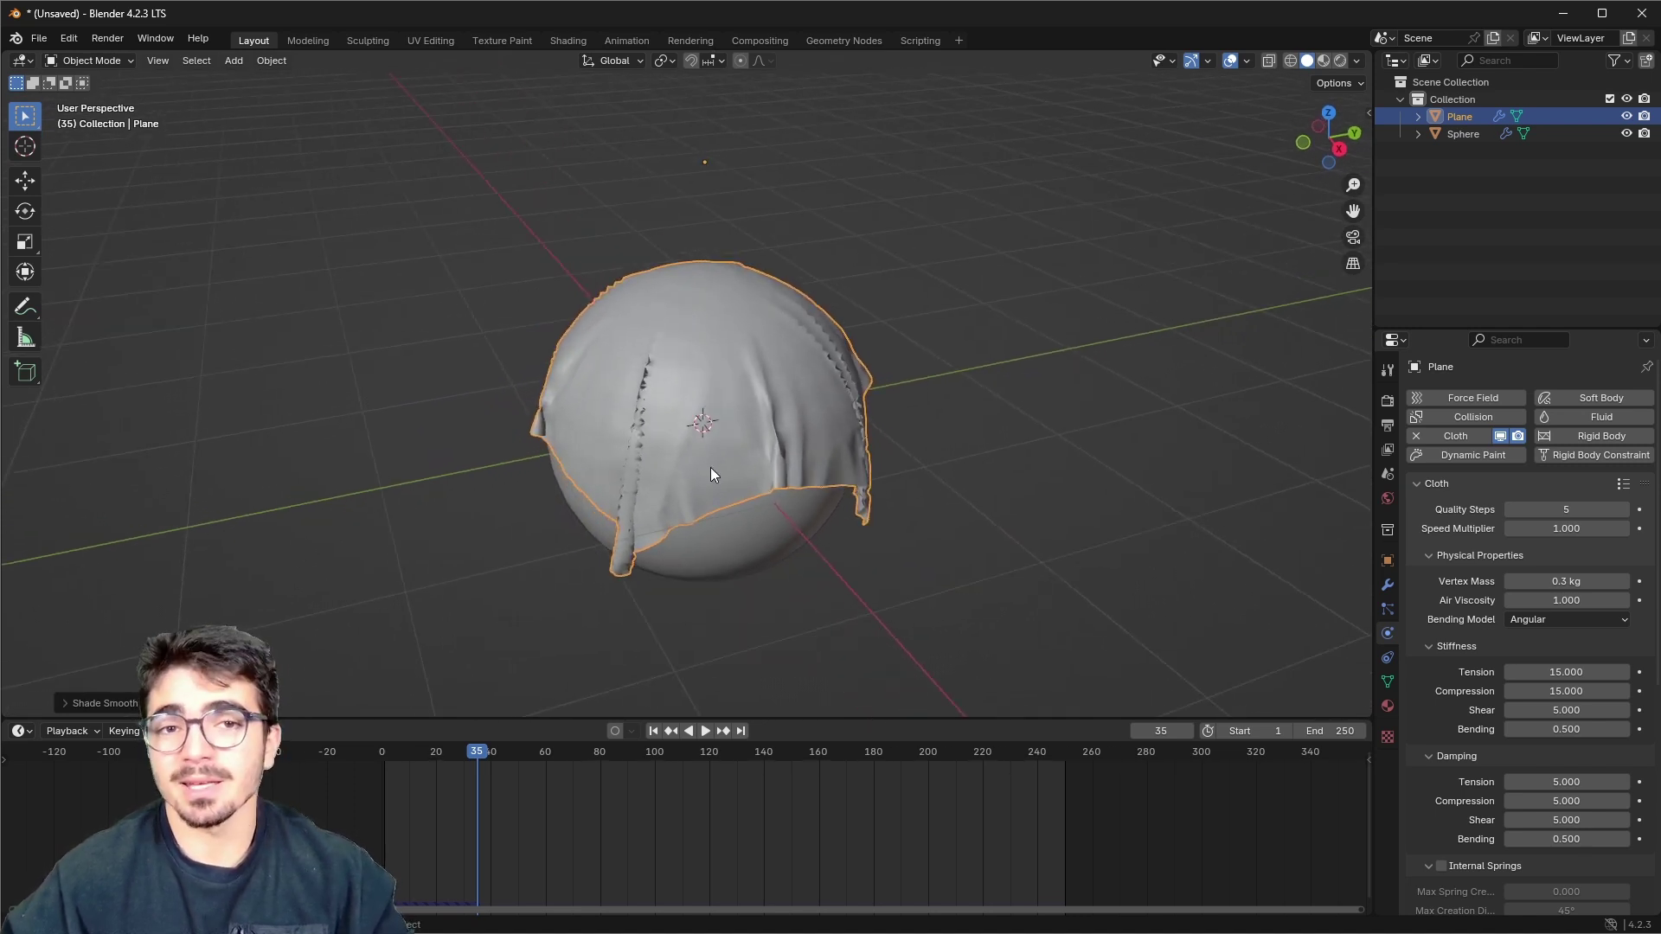
{"action": "scroll", "coordinate": [709, 467], "scroll_direction": "up", "scroll_amount": 1}
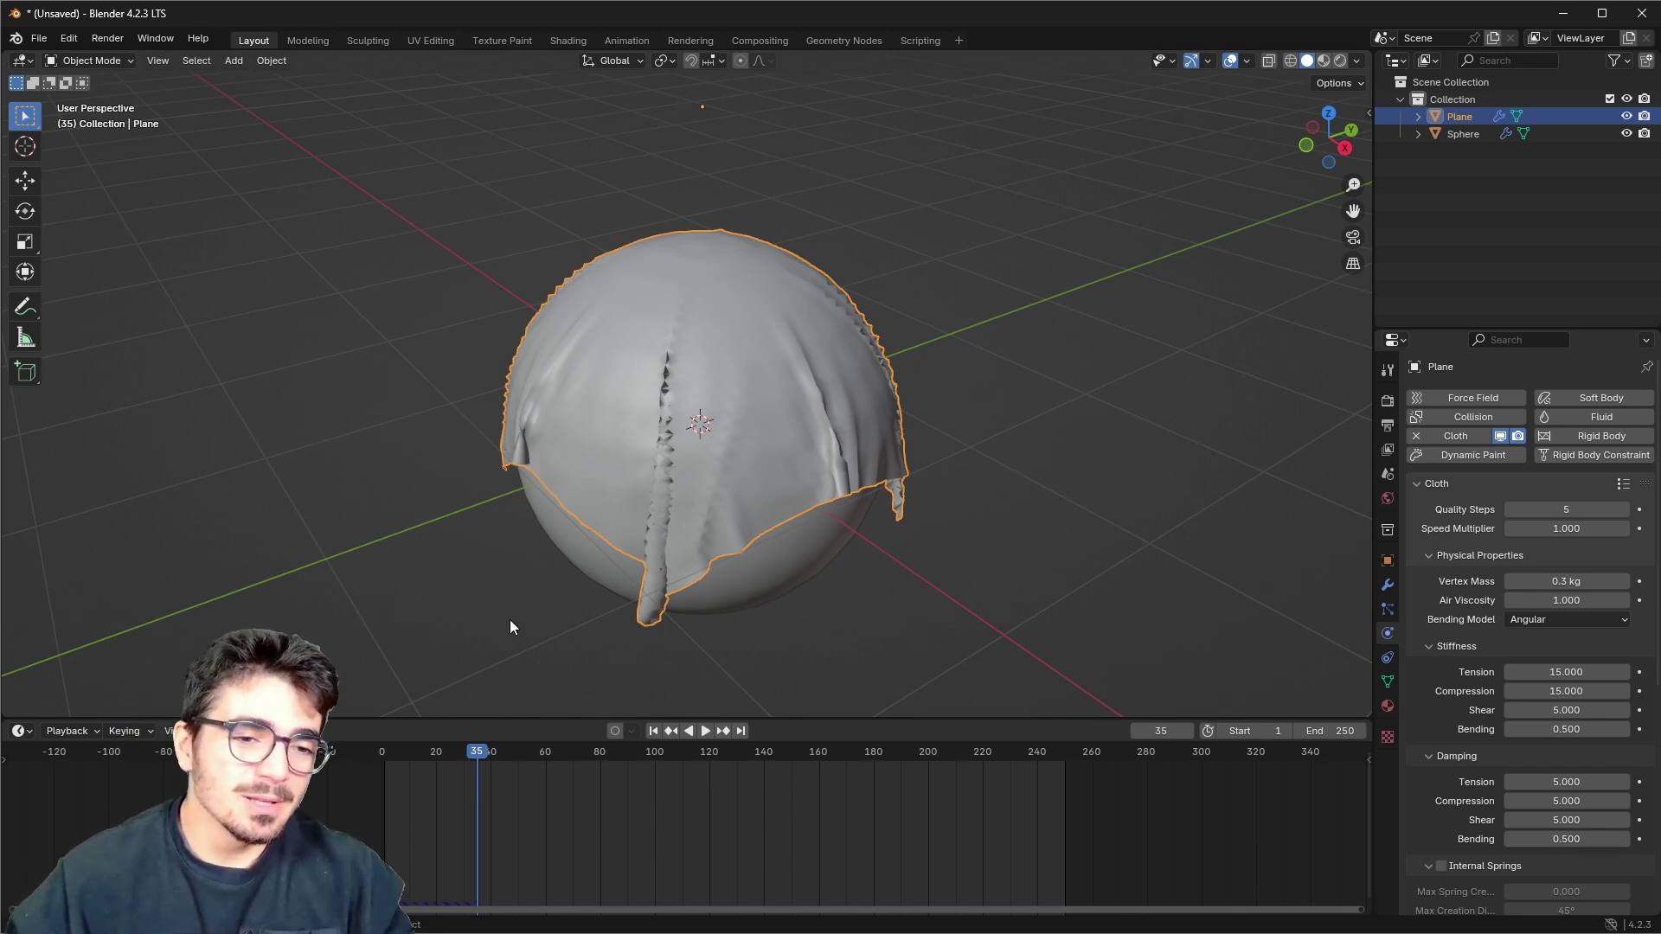
{"action": "left_click", "coordinate": [653, 732]}
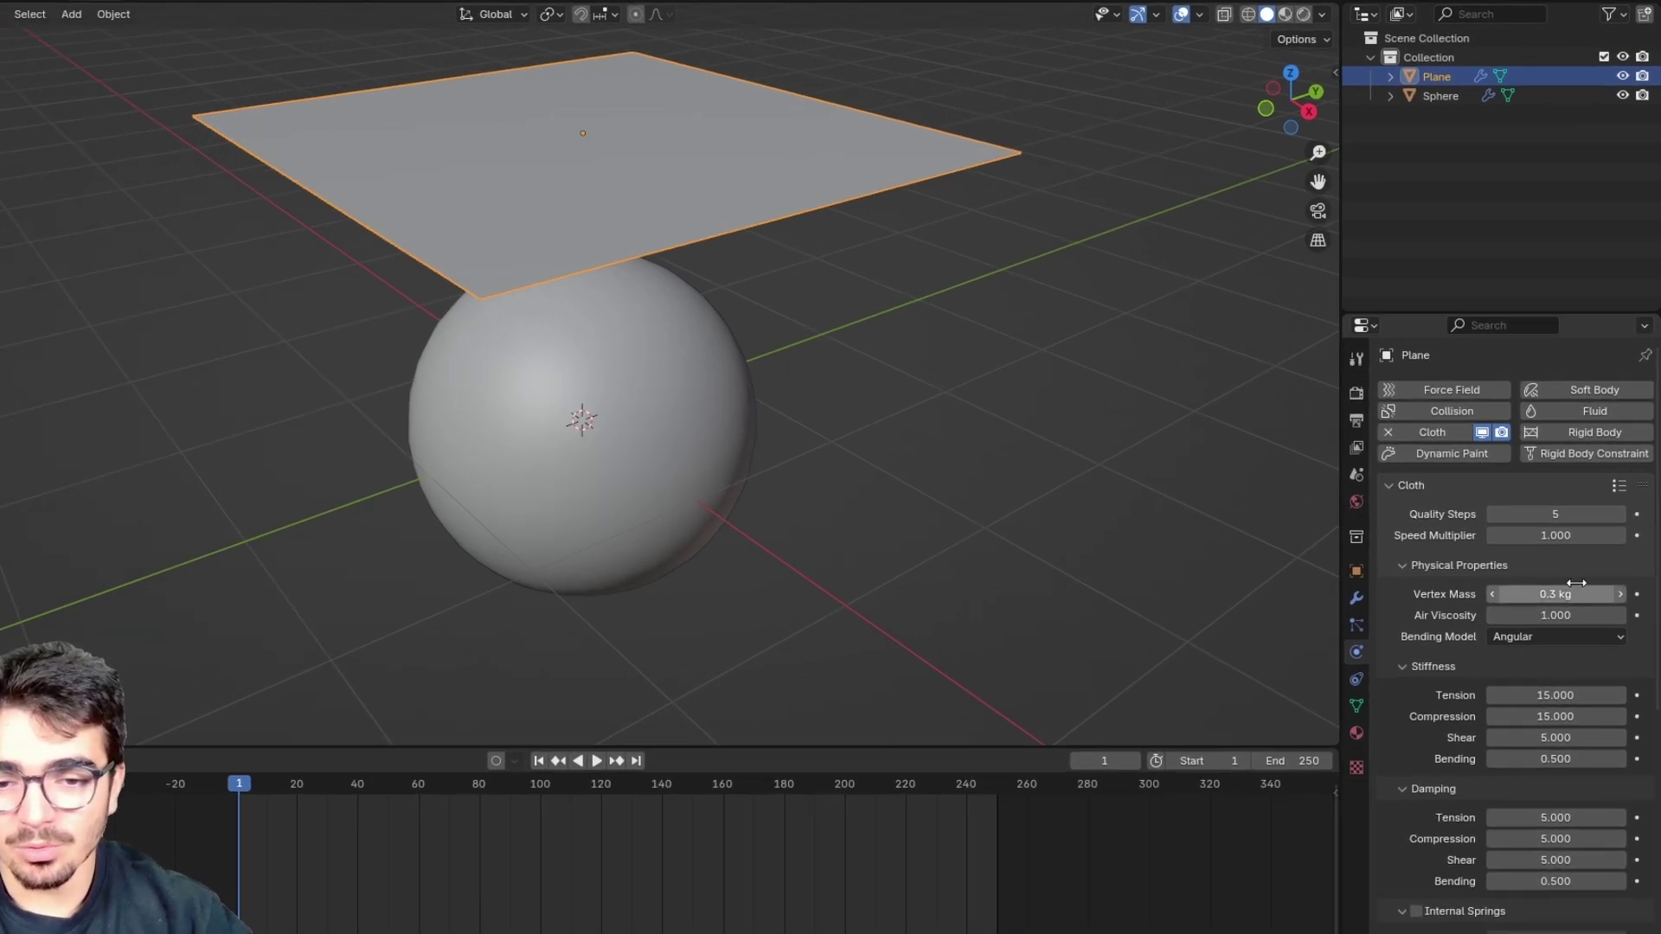
- Look through the plane's Cloth presets, the new preset name field and the cloth simulation settings
{"action": "left_click", "coordinate": [1618, 485]}
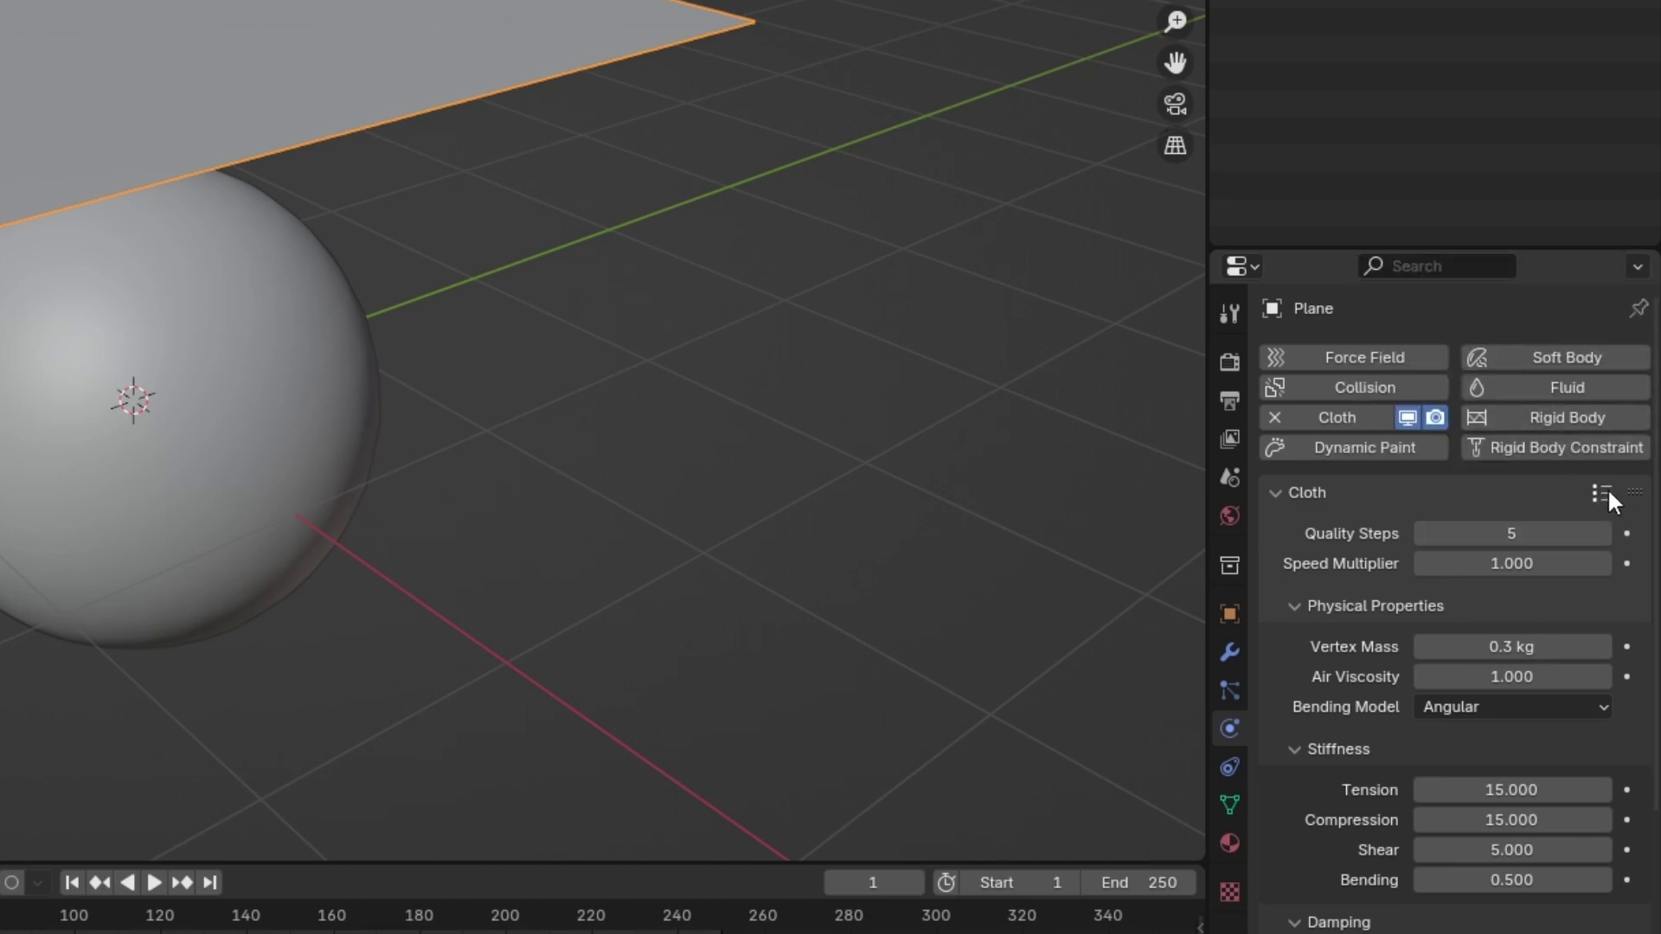
{"action": "left_click", "coordinate": [1603, 490]}
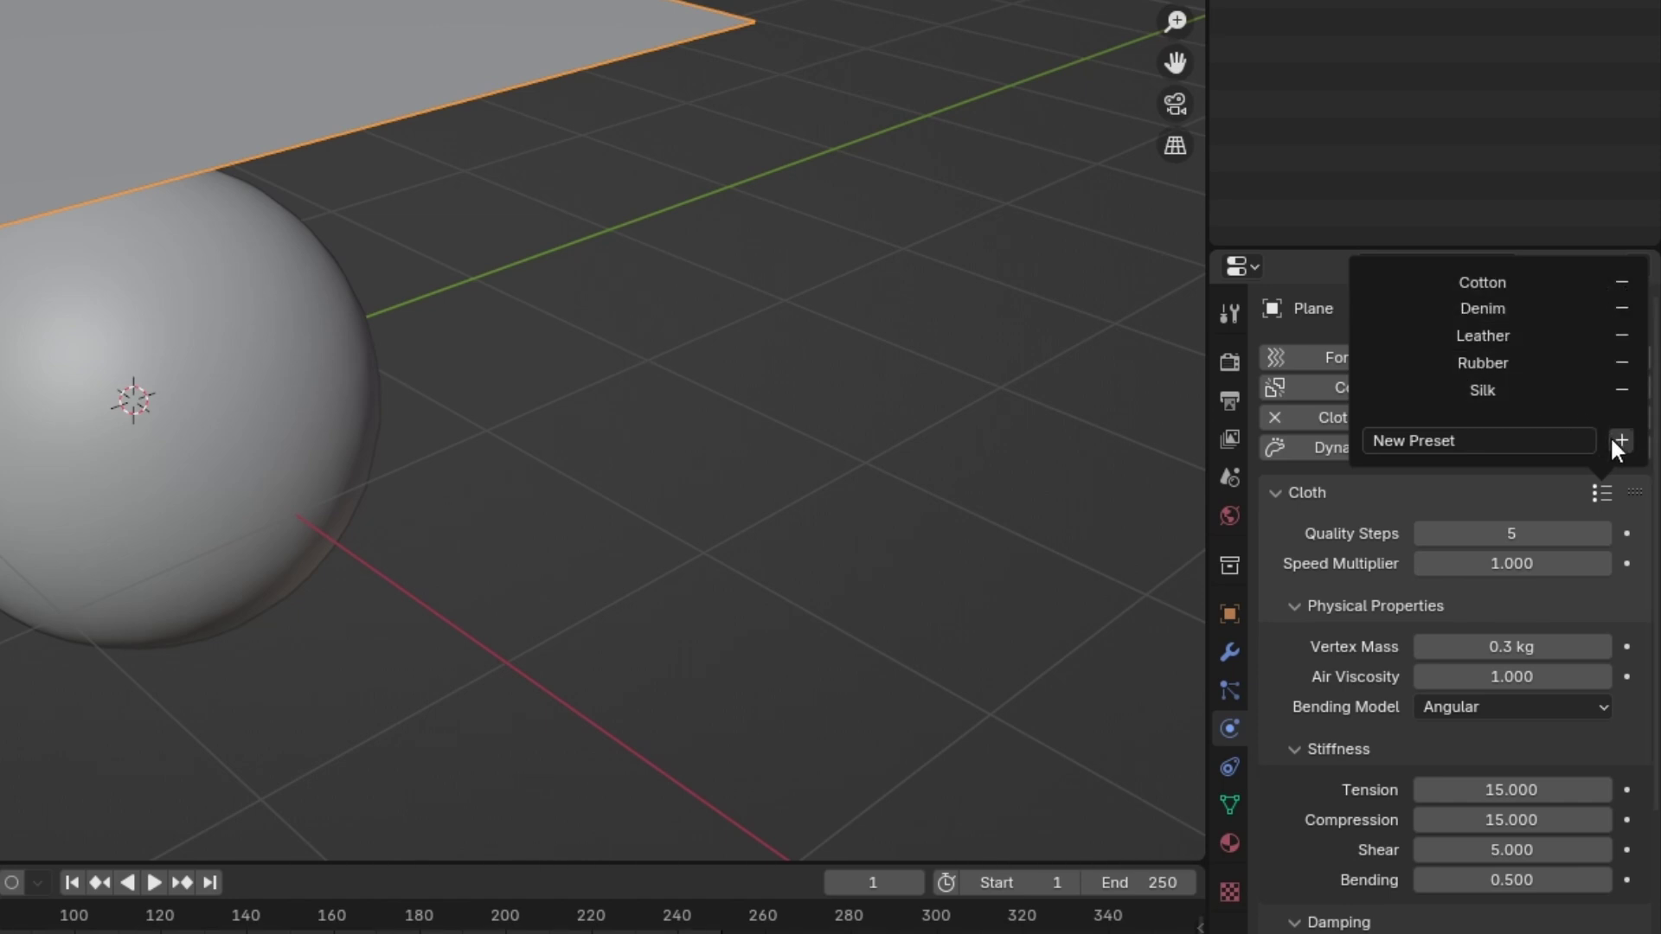
{"action": "left_click", "coordinate": [1476, 438]}
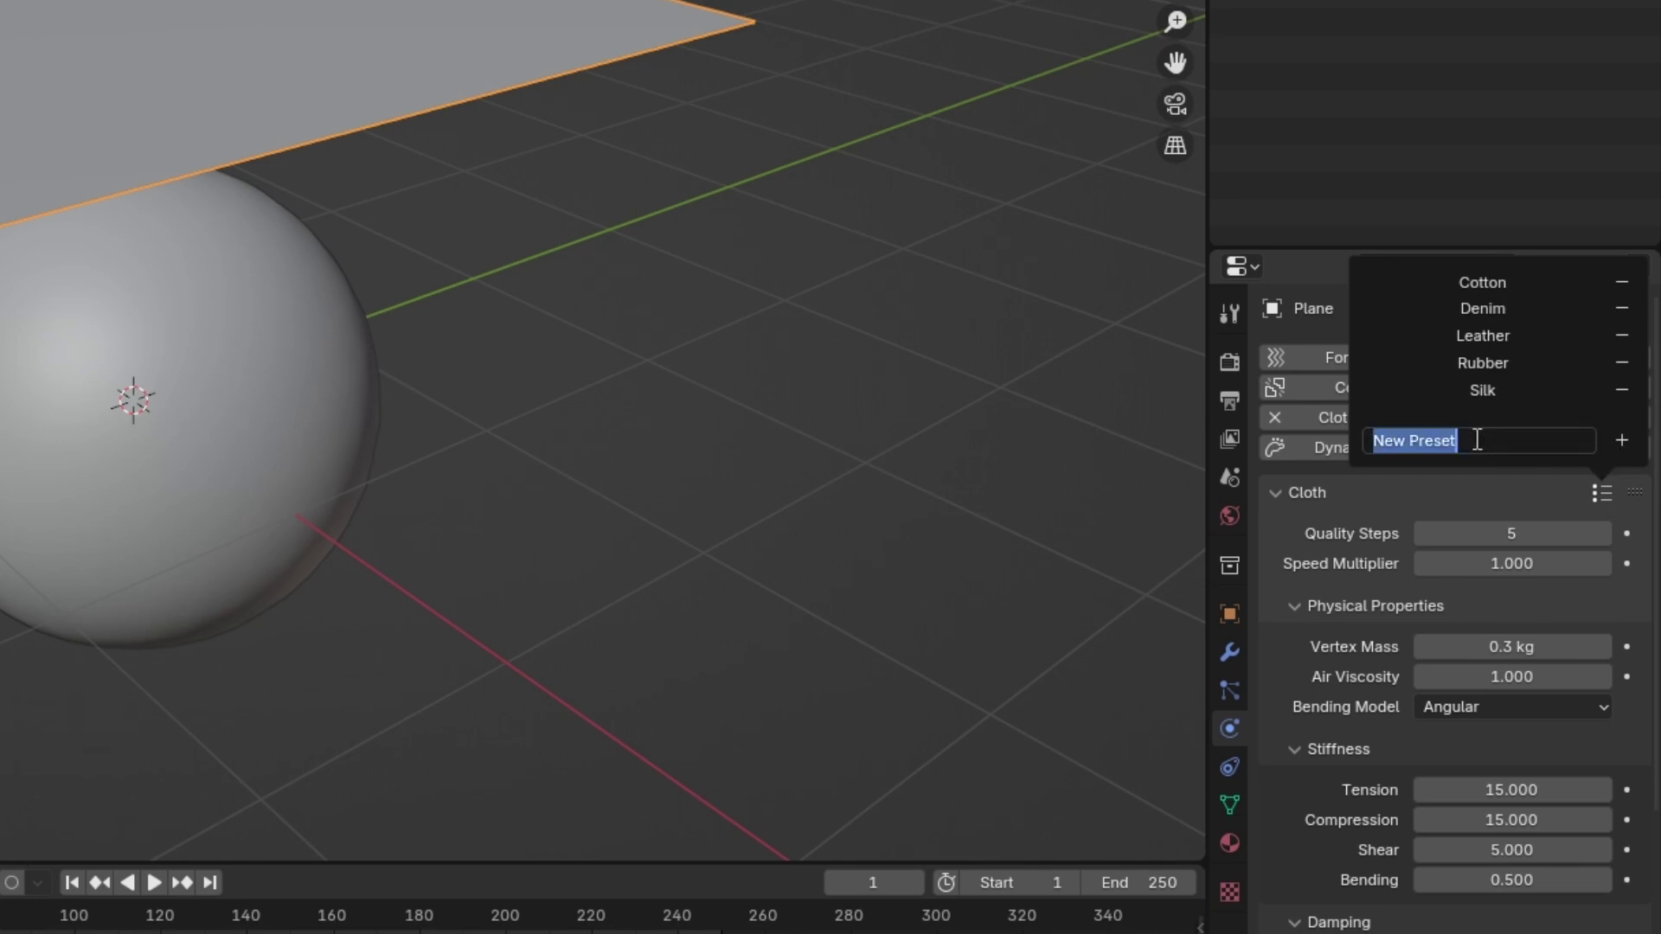
{"action": "left_click", "coordinate": [1491, 438]}
{"action": "left_click_drag", "start_coordinate": [1501, 436], "coordinate": [1246, 438]}
{"action": "left_click", "coordinate": [1401, 588]}
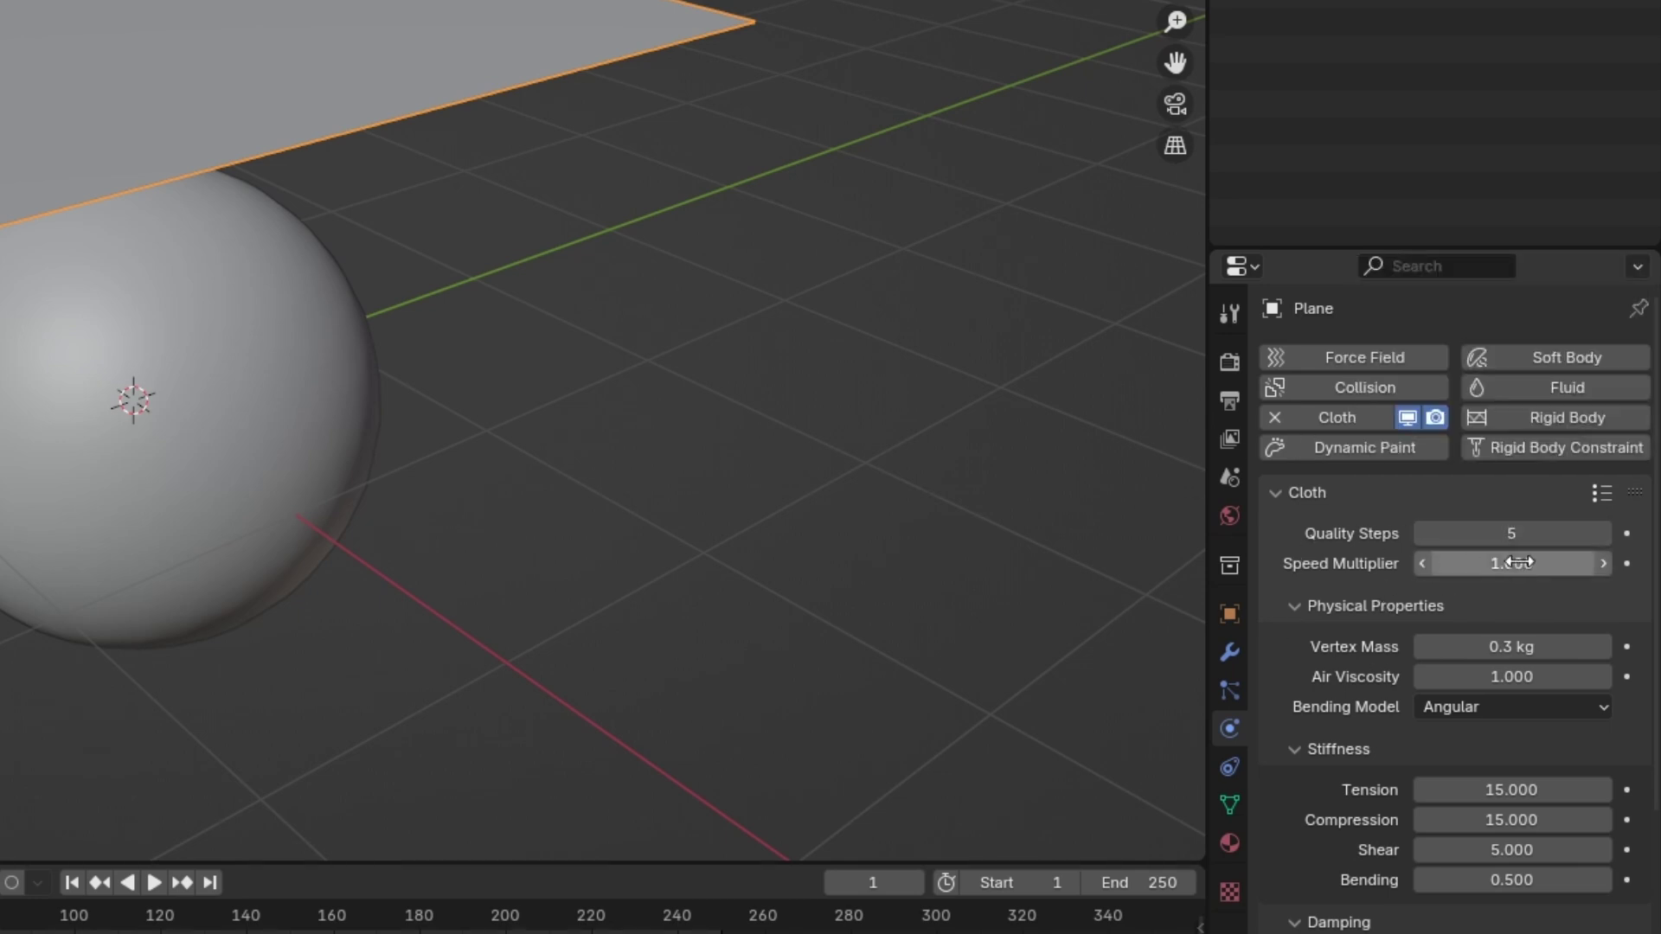
{"action": "scroll", "coordinate": [1487, 605], "scroll_direction": "down", "scroll_amount": 8}
{"action": "scroll", "coordinate": [1471, 856], "scroll_direction": "up", "scroll_amount": 8}
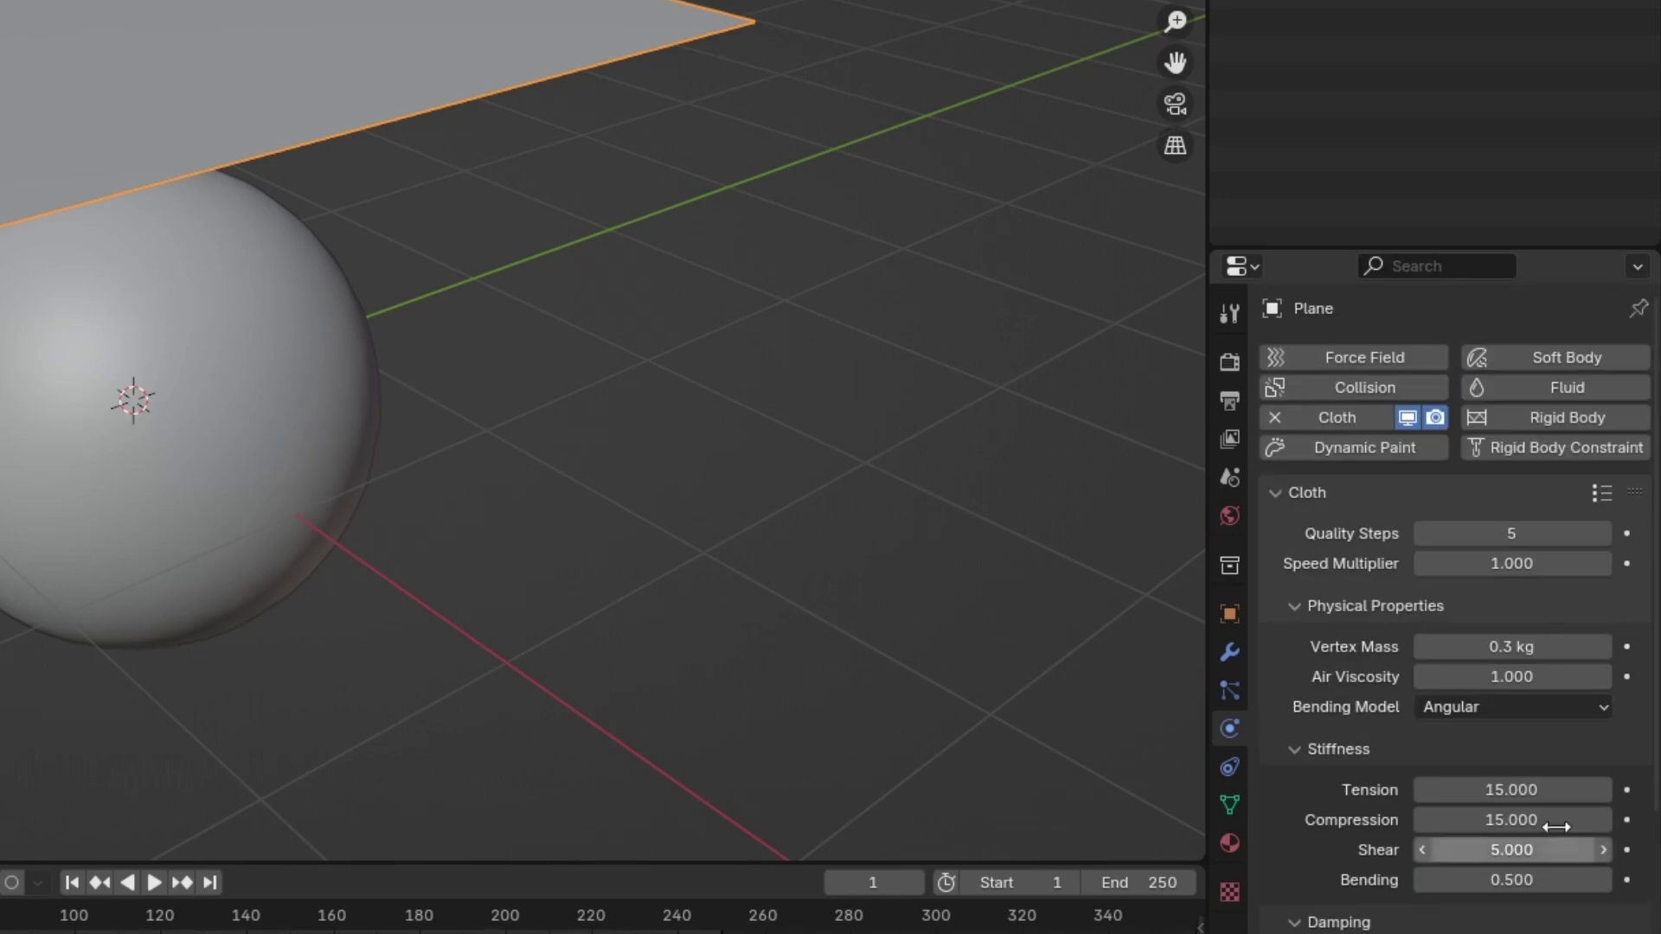
{"action": "left_click", "coordinate": [1601, 494]}
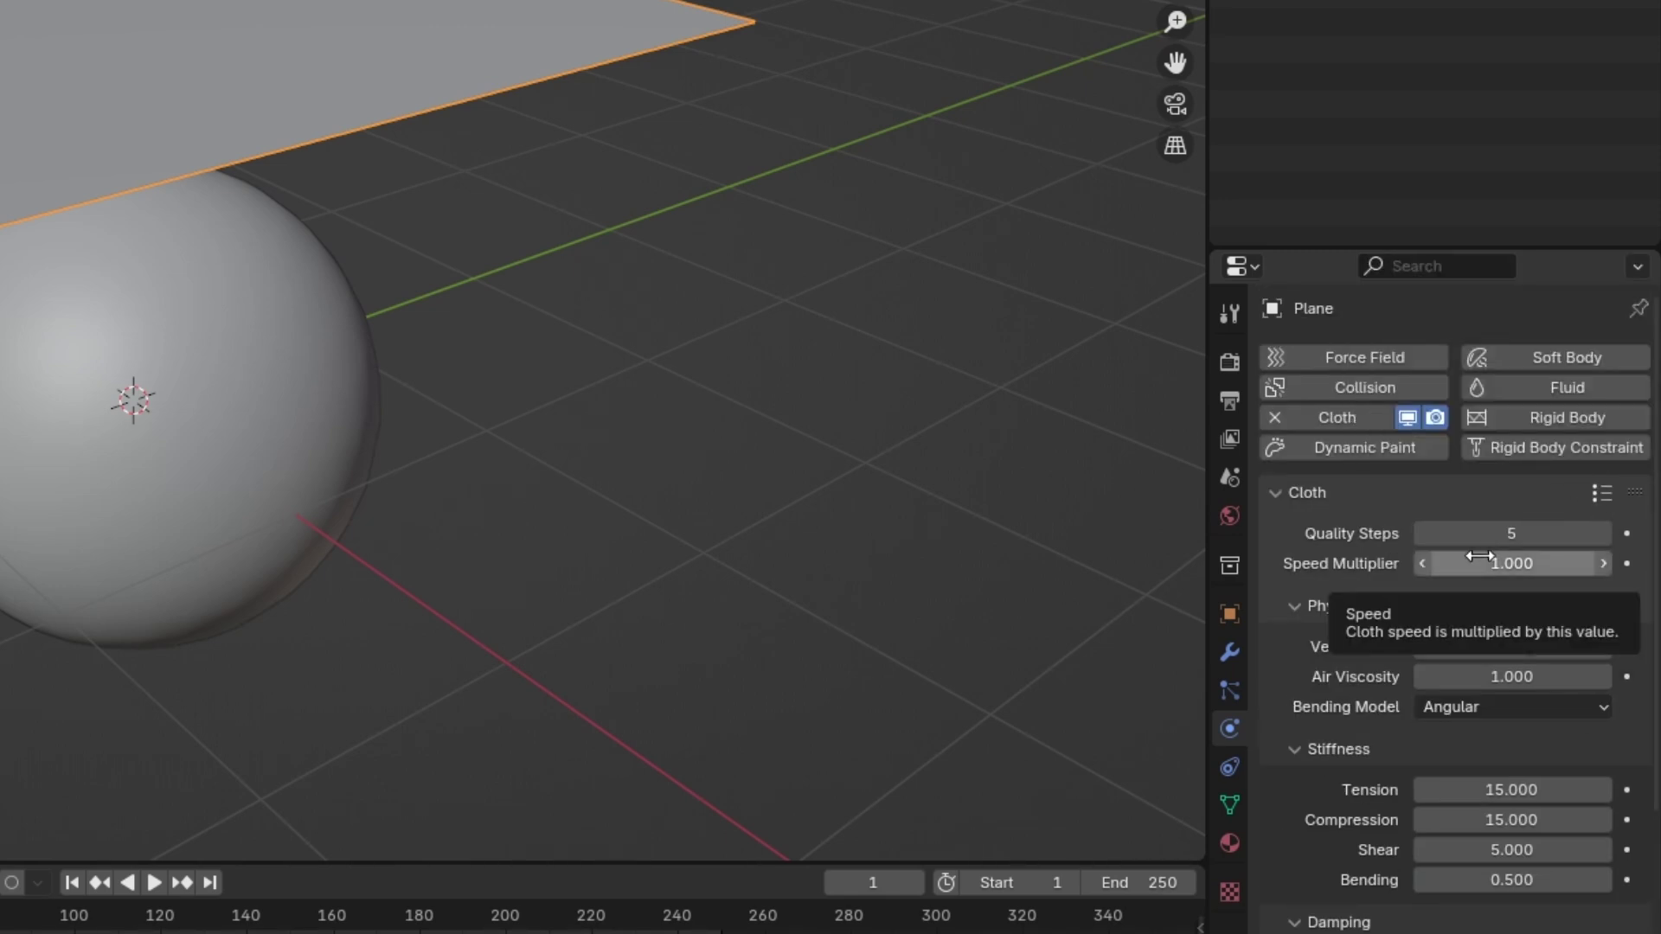
- Apply the Leather preset to the plane's cloth simulation and review its stiffness and damping settings
{"action": "left_click", "coordinate": [1599, 491]}
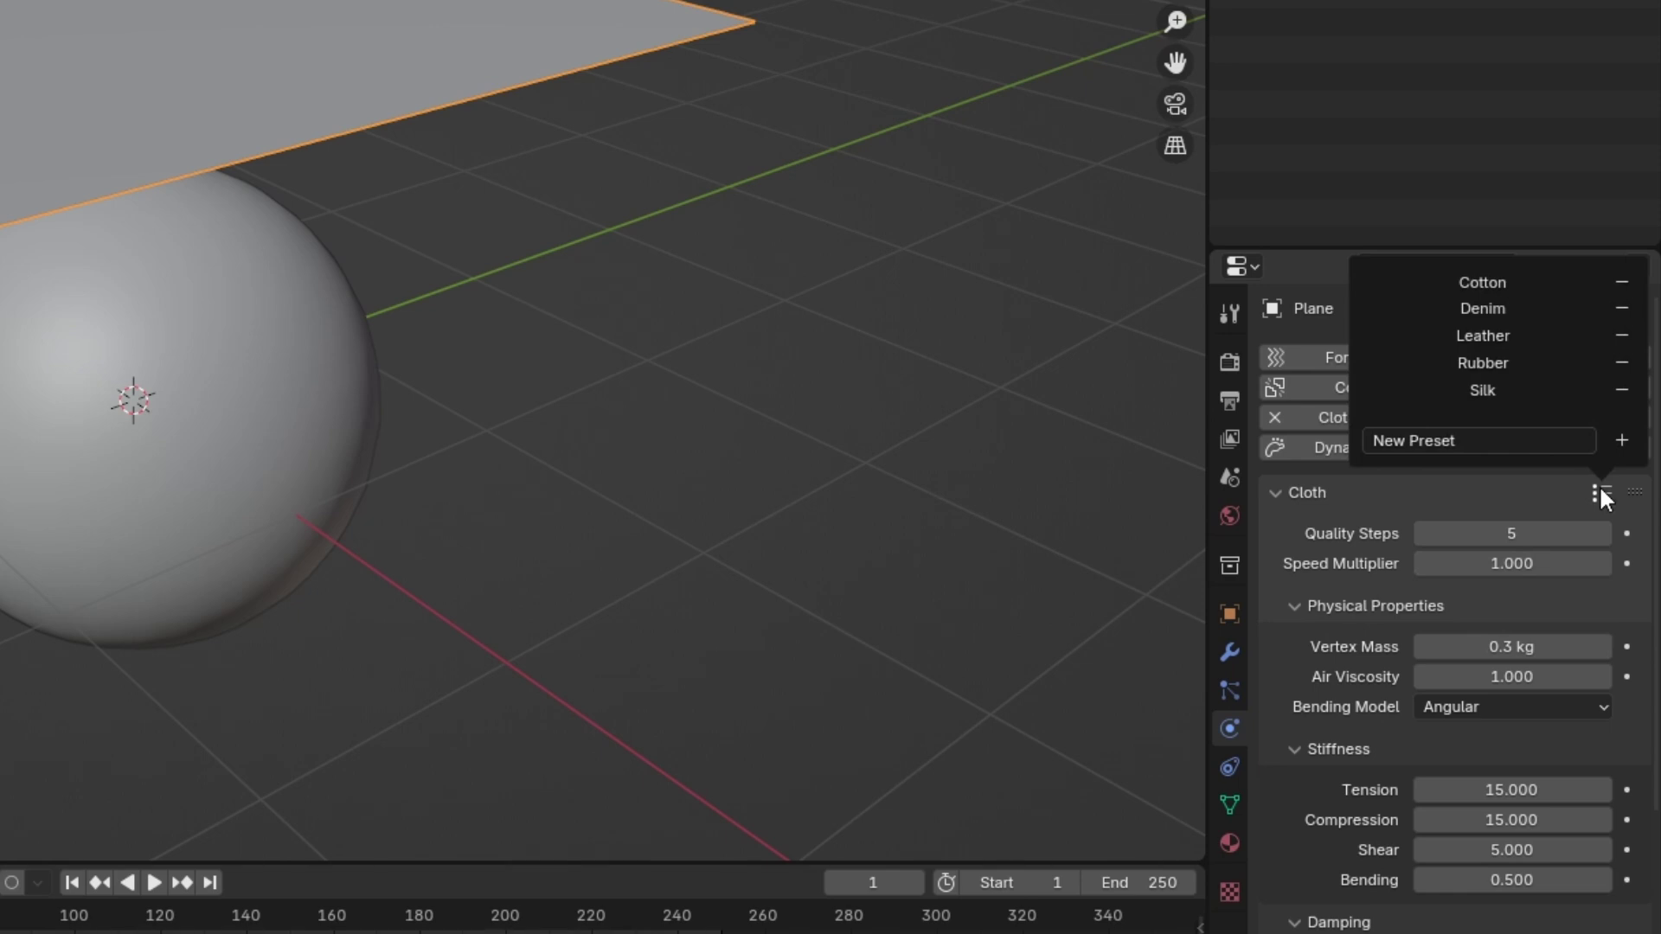
{"action": "left_click", "coordinate": [1518, 342]}
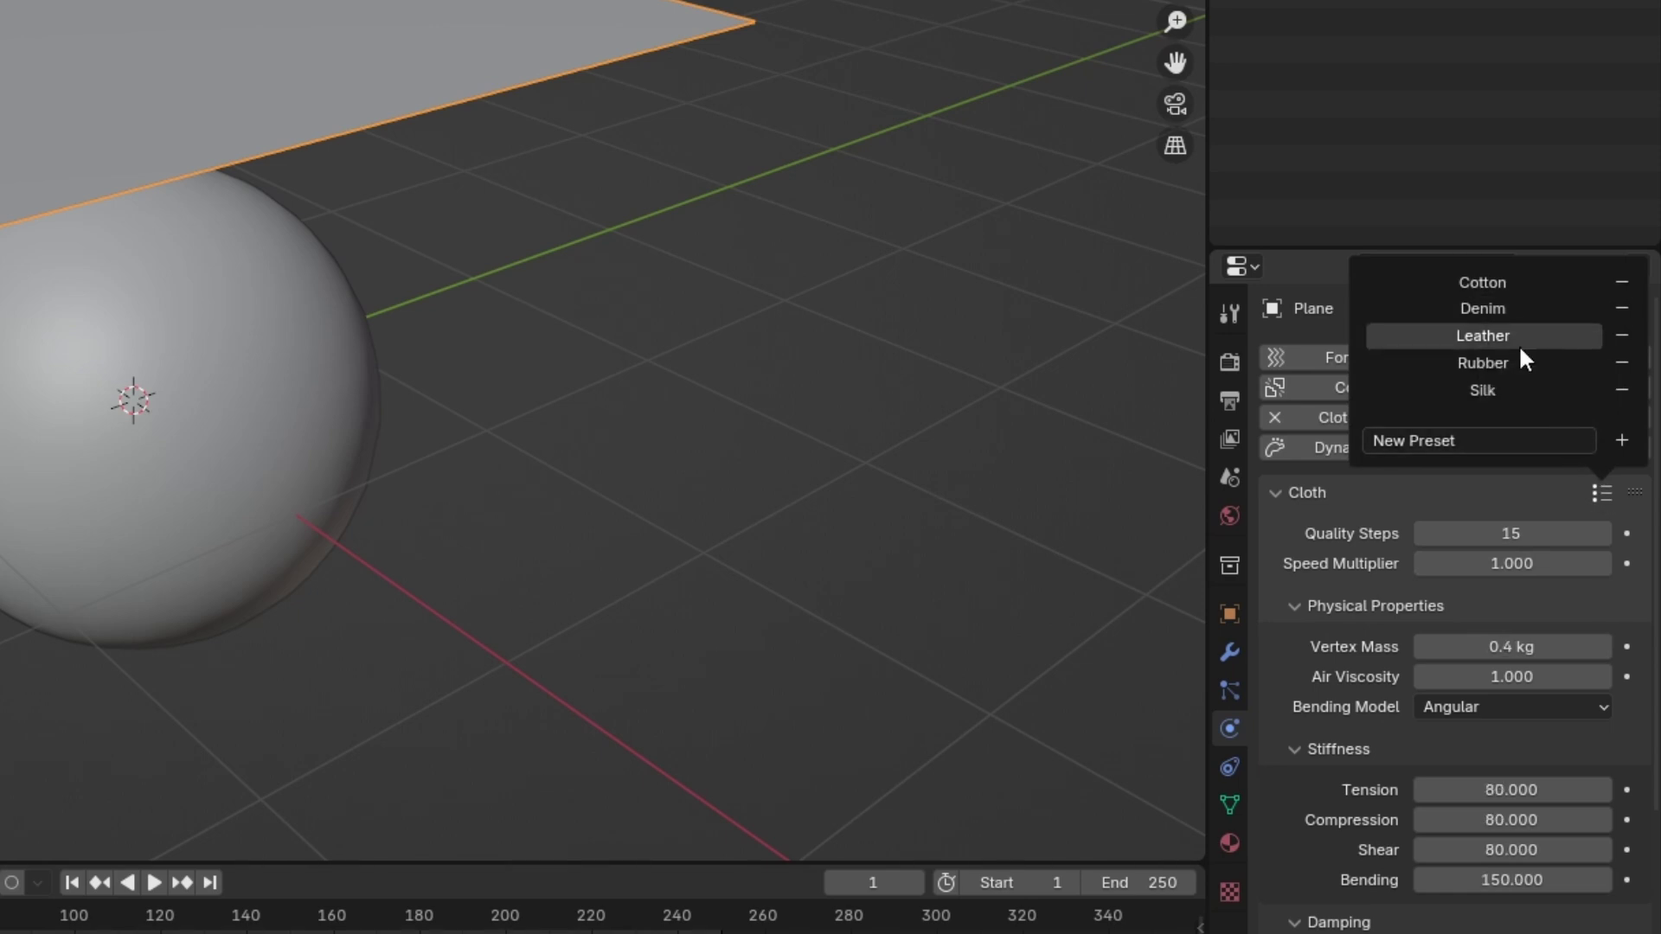
{"action": "scroll", "coordinate": [1318, 638], "scroll_direction": "down", "scroll_amount": 3}
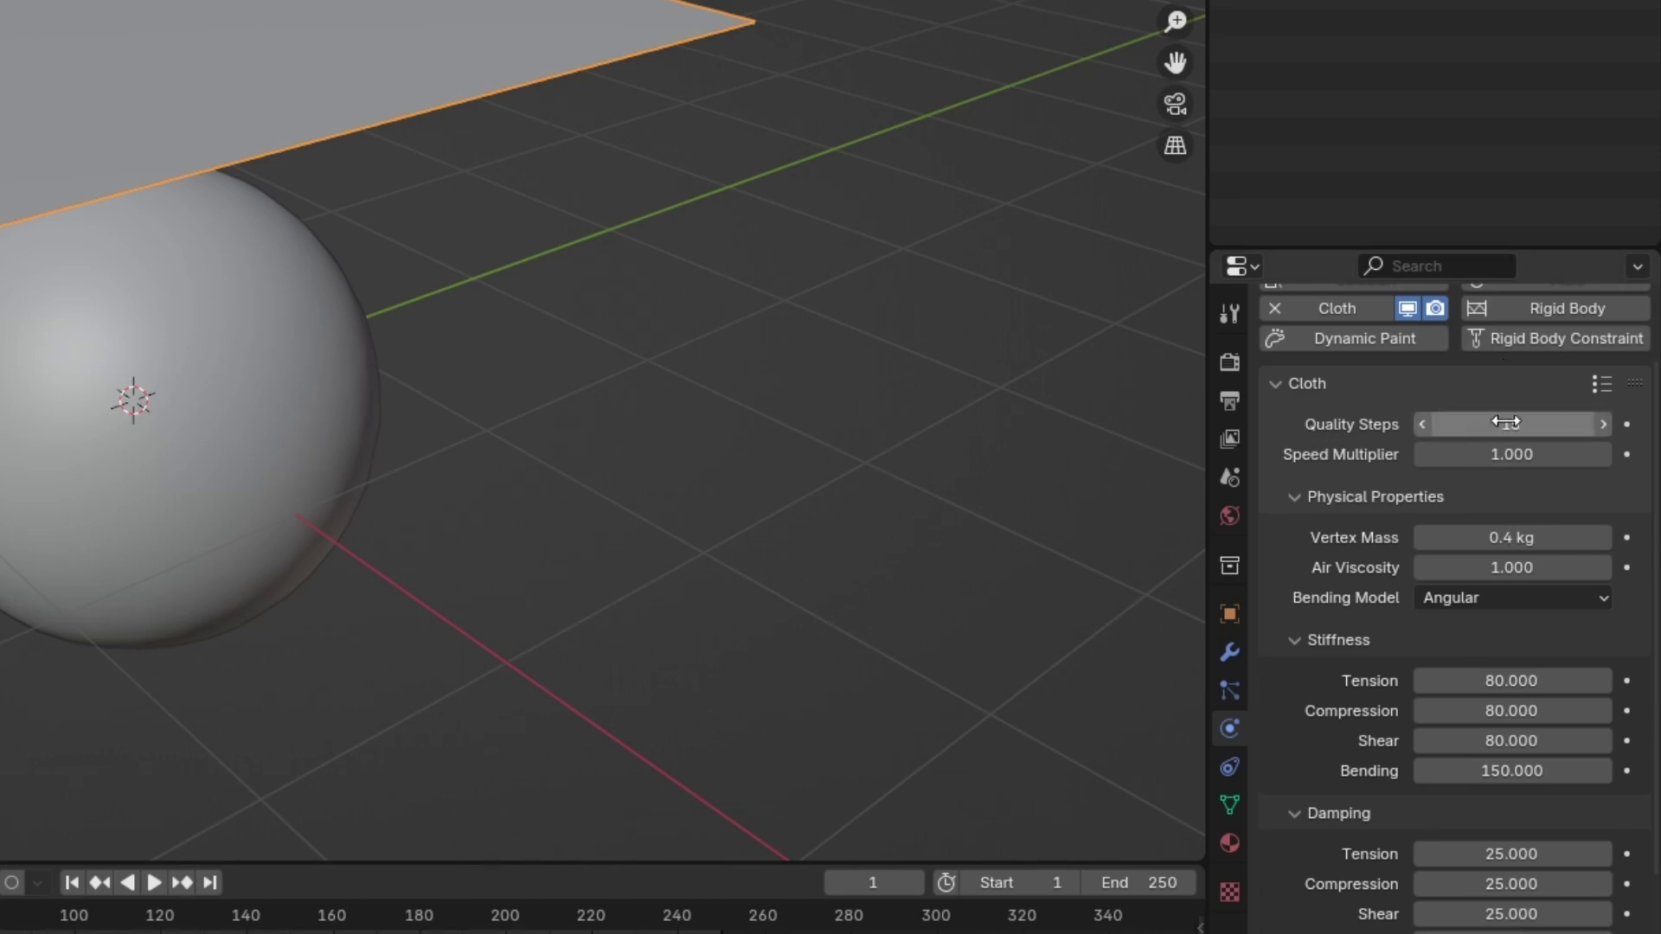
{"action": "scroll", "coordinate": [1331, 824], "scroll_direction": "down", "scroll_amount": 3}
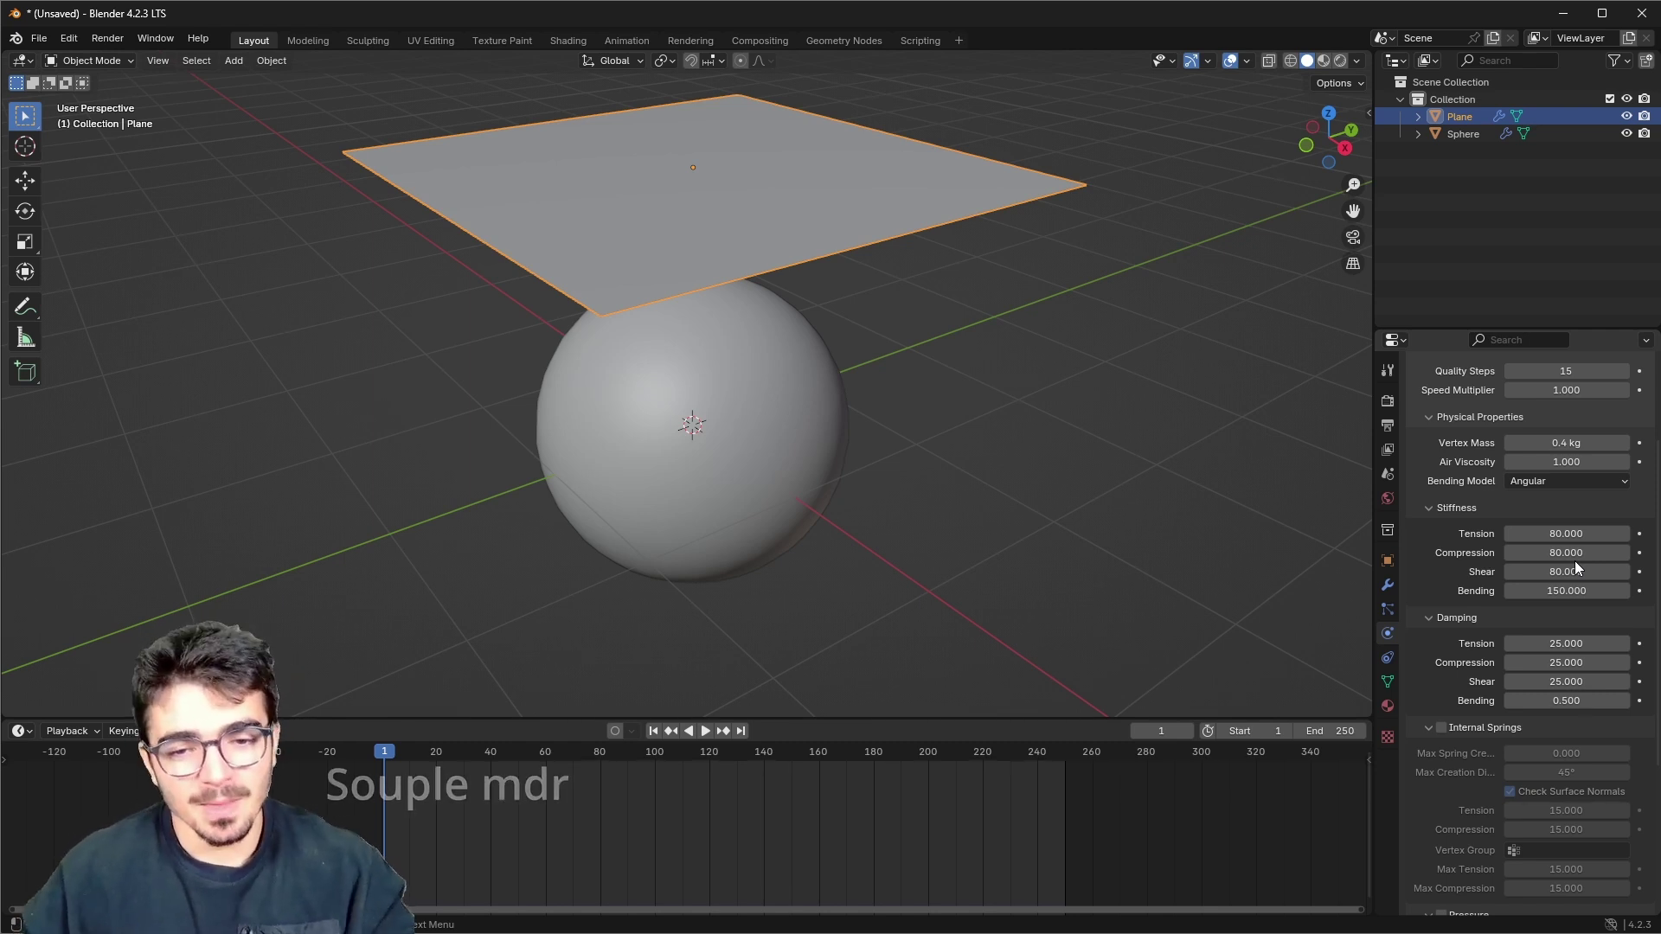
- Play the leather cloth simulation up to frame 29, pause it, and inspect the drape from several sides and up close
{"action": "left_click", "coordinate": [704, 732]}
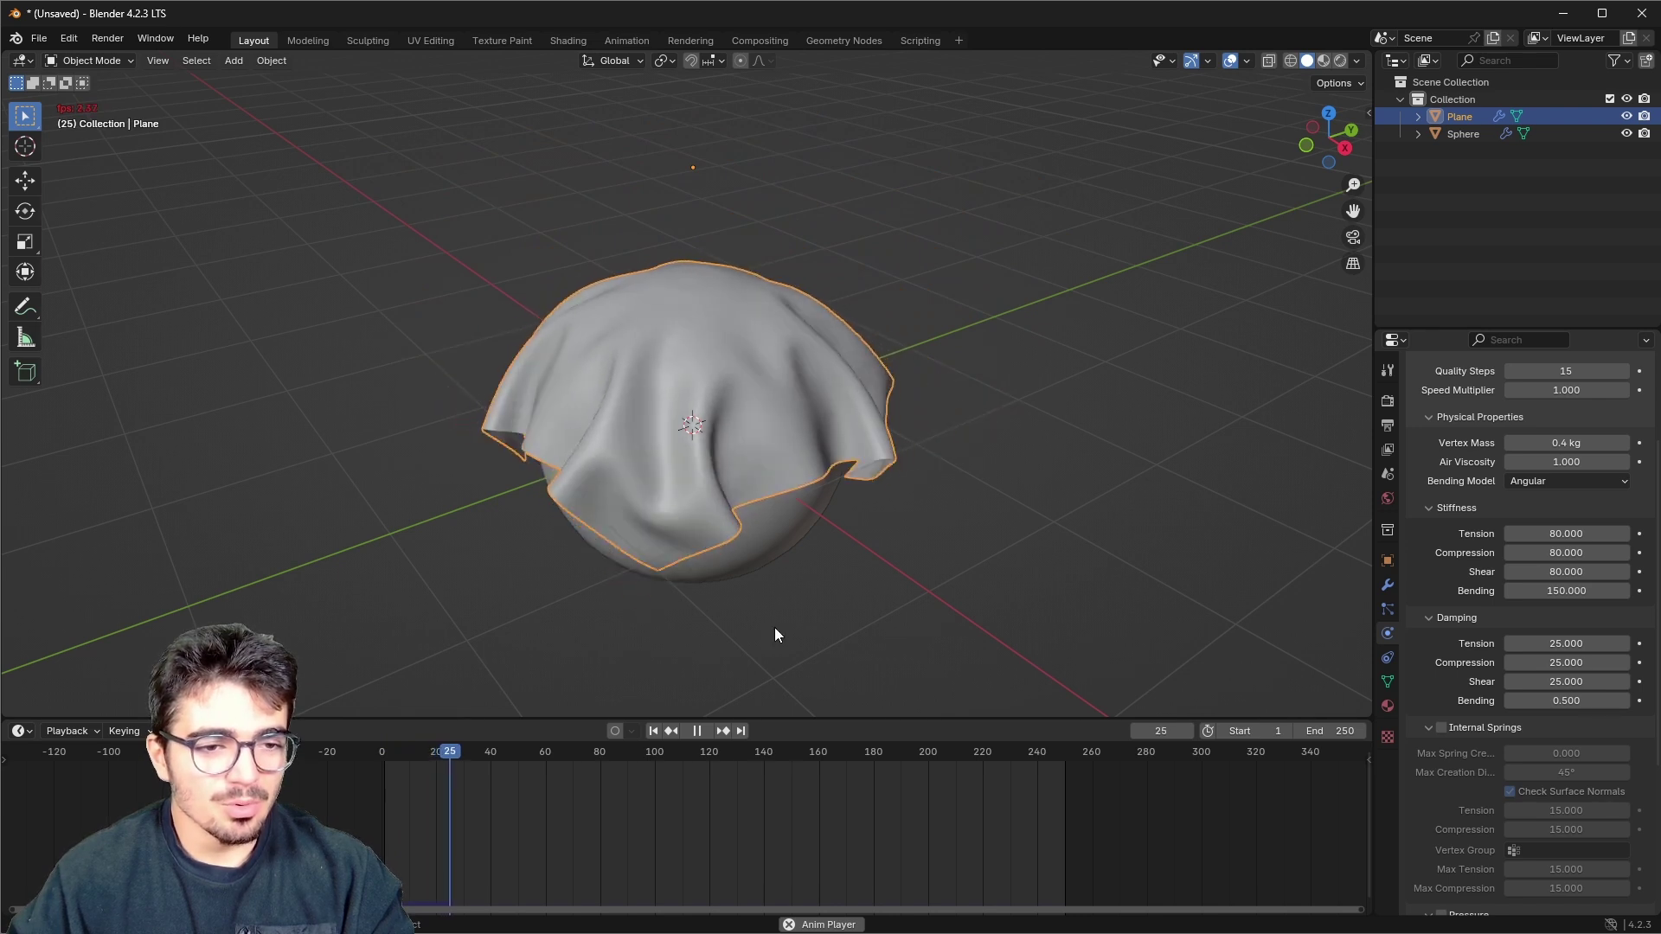
{"action": "left_click", "coordinate": [697, 731]}
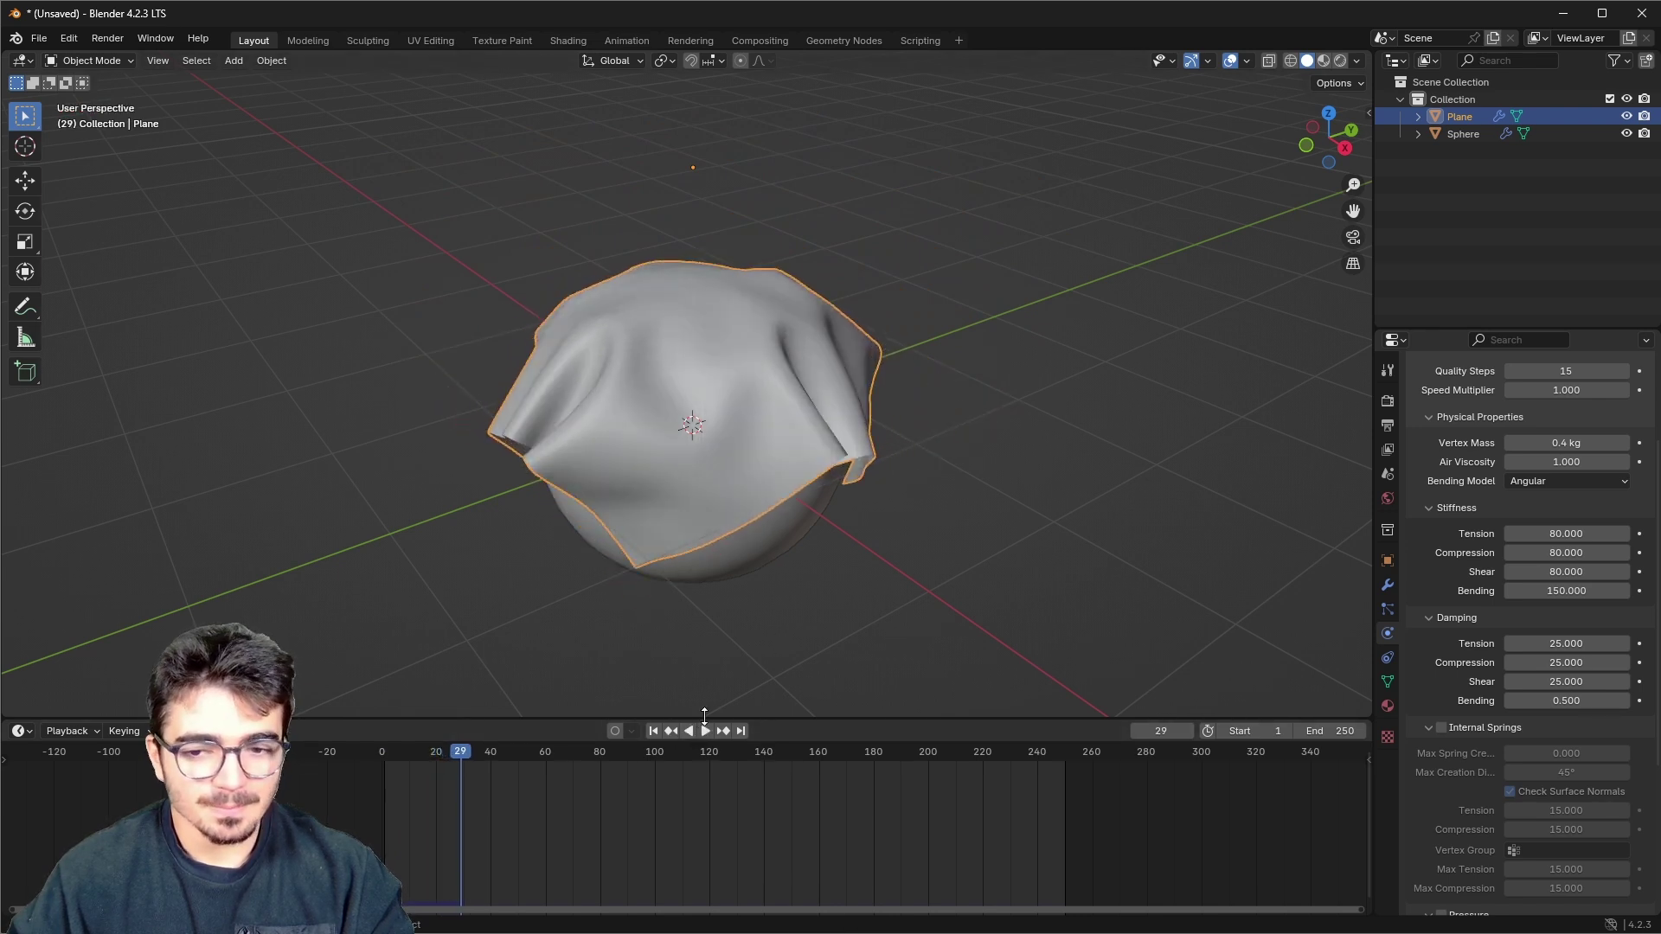
{"action": "middle_click_drag", "start_coordinate": [703, 603], "coordinate": [475, 395]}
{"action": "scroll", "coordinate": [475, 395], "scroll_direction": "up", "scroll_amount": 4}
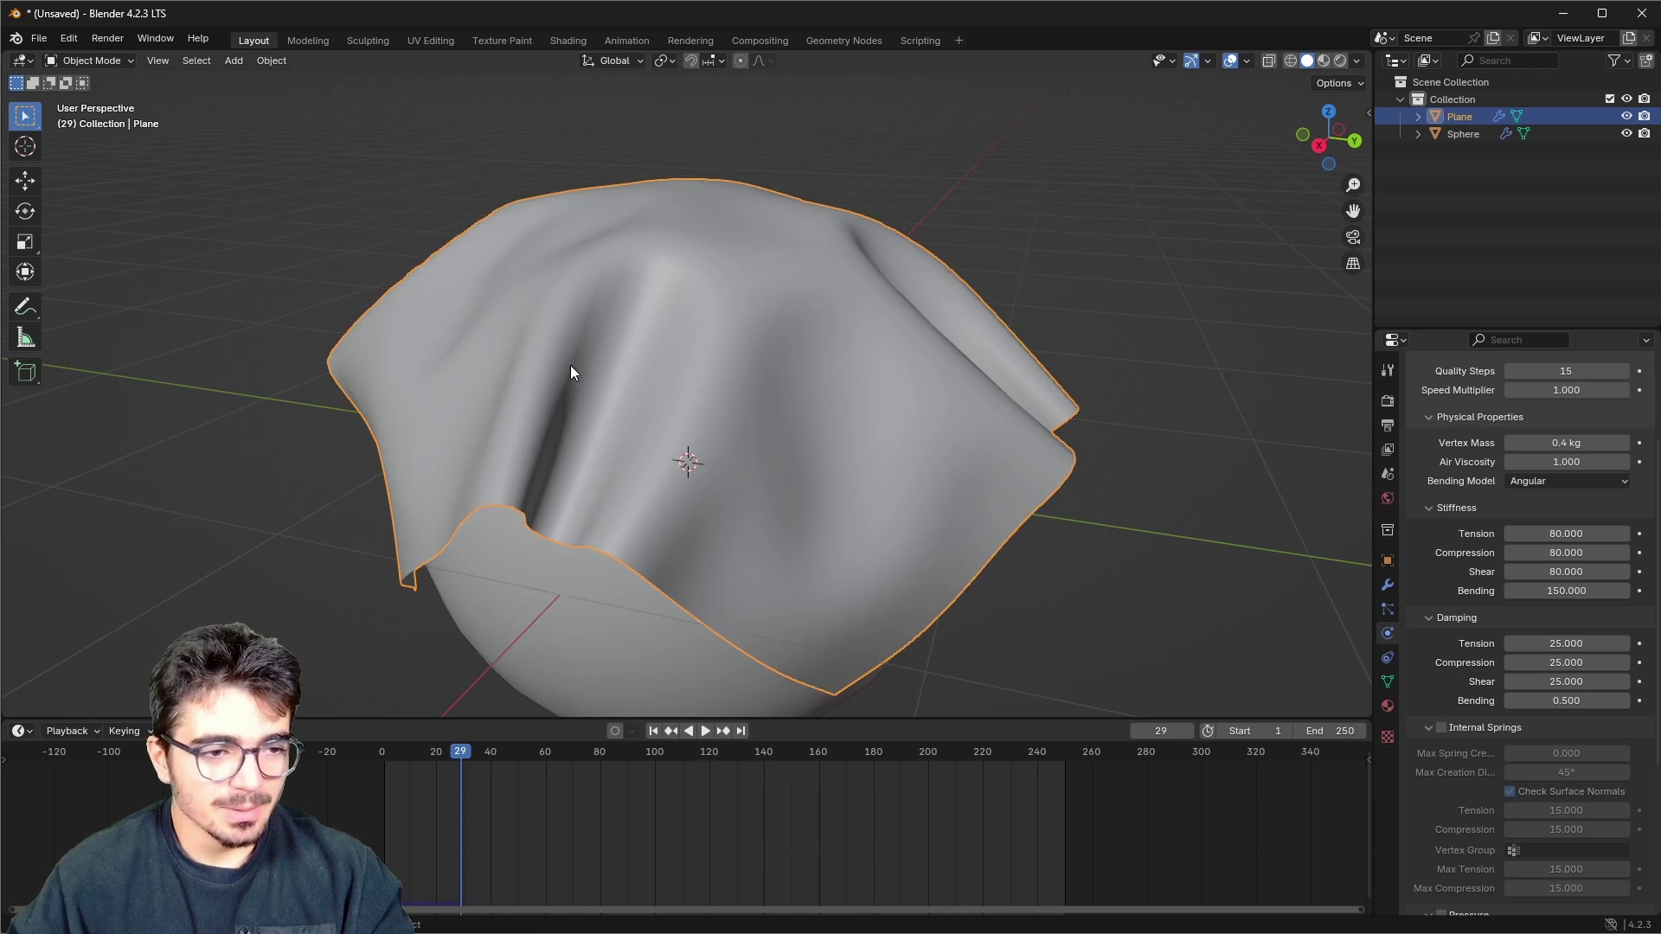
{"action": "middle_click_drag", "start_coordinate": [571, 544], "coordinate": [498, 310]}
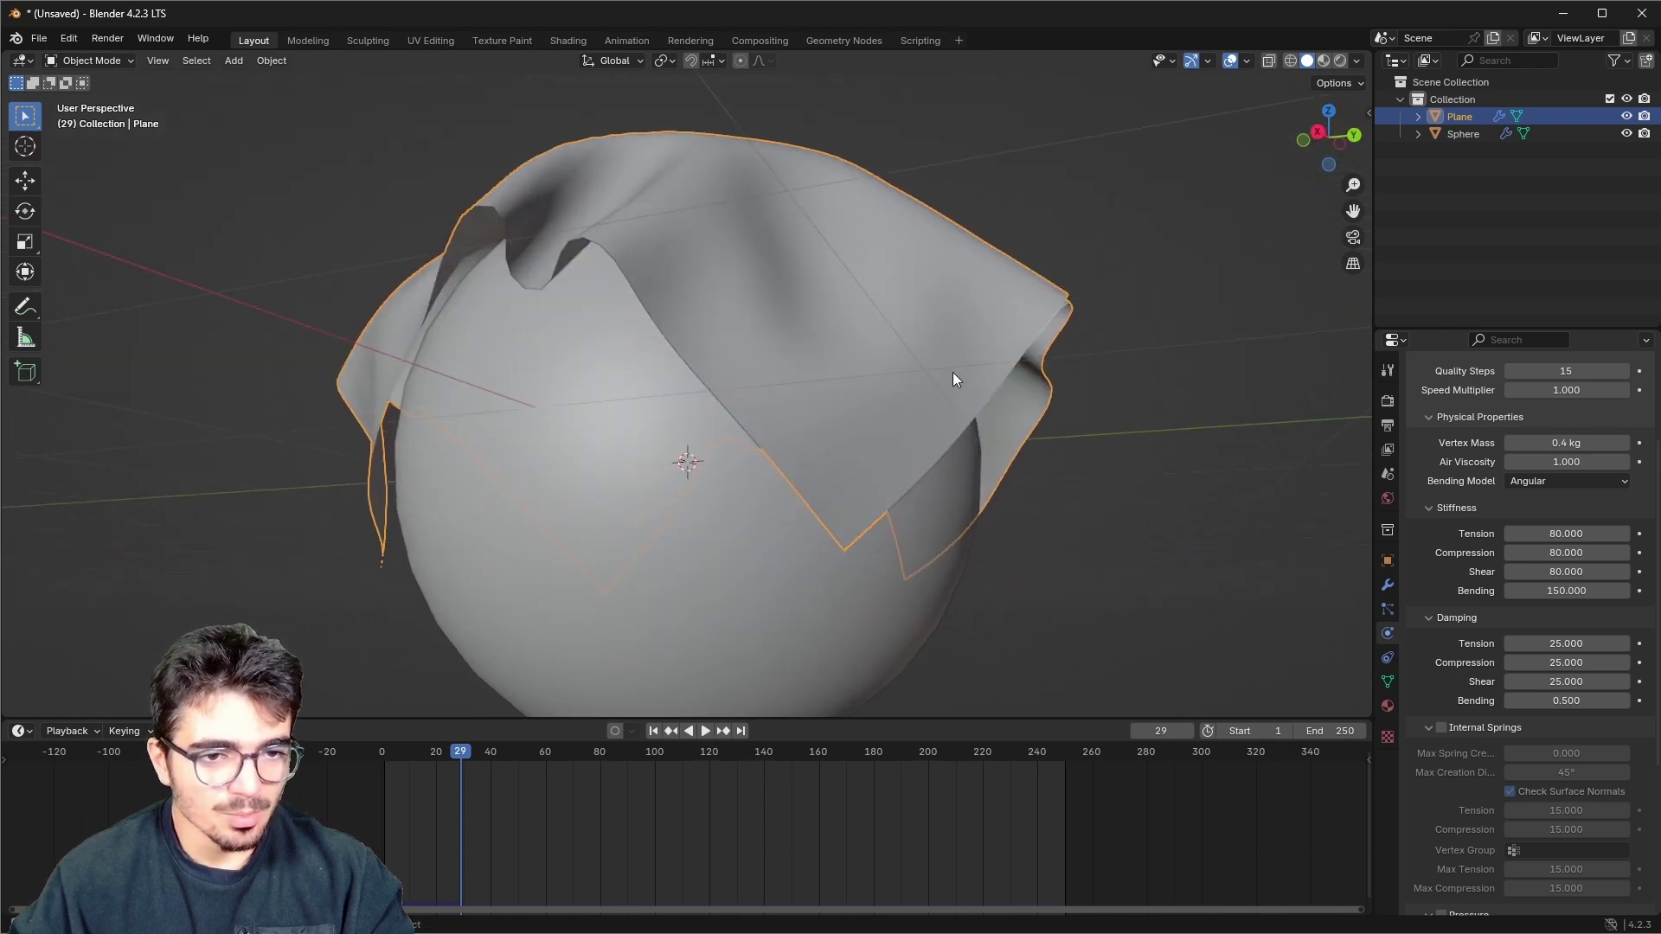
{"action": "middle_click_drag", "start_coordinate": [952, 379], "coordinate": [686, 446]}
{"action": "scroll", "coordinate": [631, 527], "scroll_direction": "down", "scroll_amount": 5}
{"action": "middle_click_drag", "start_coordinate": [630, 528], "coordinate": [516, 516]}
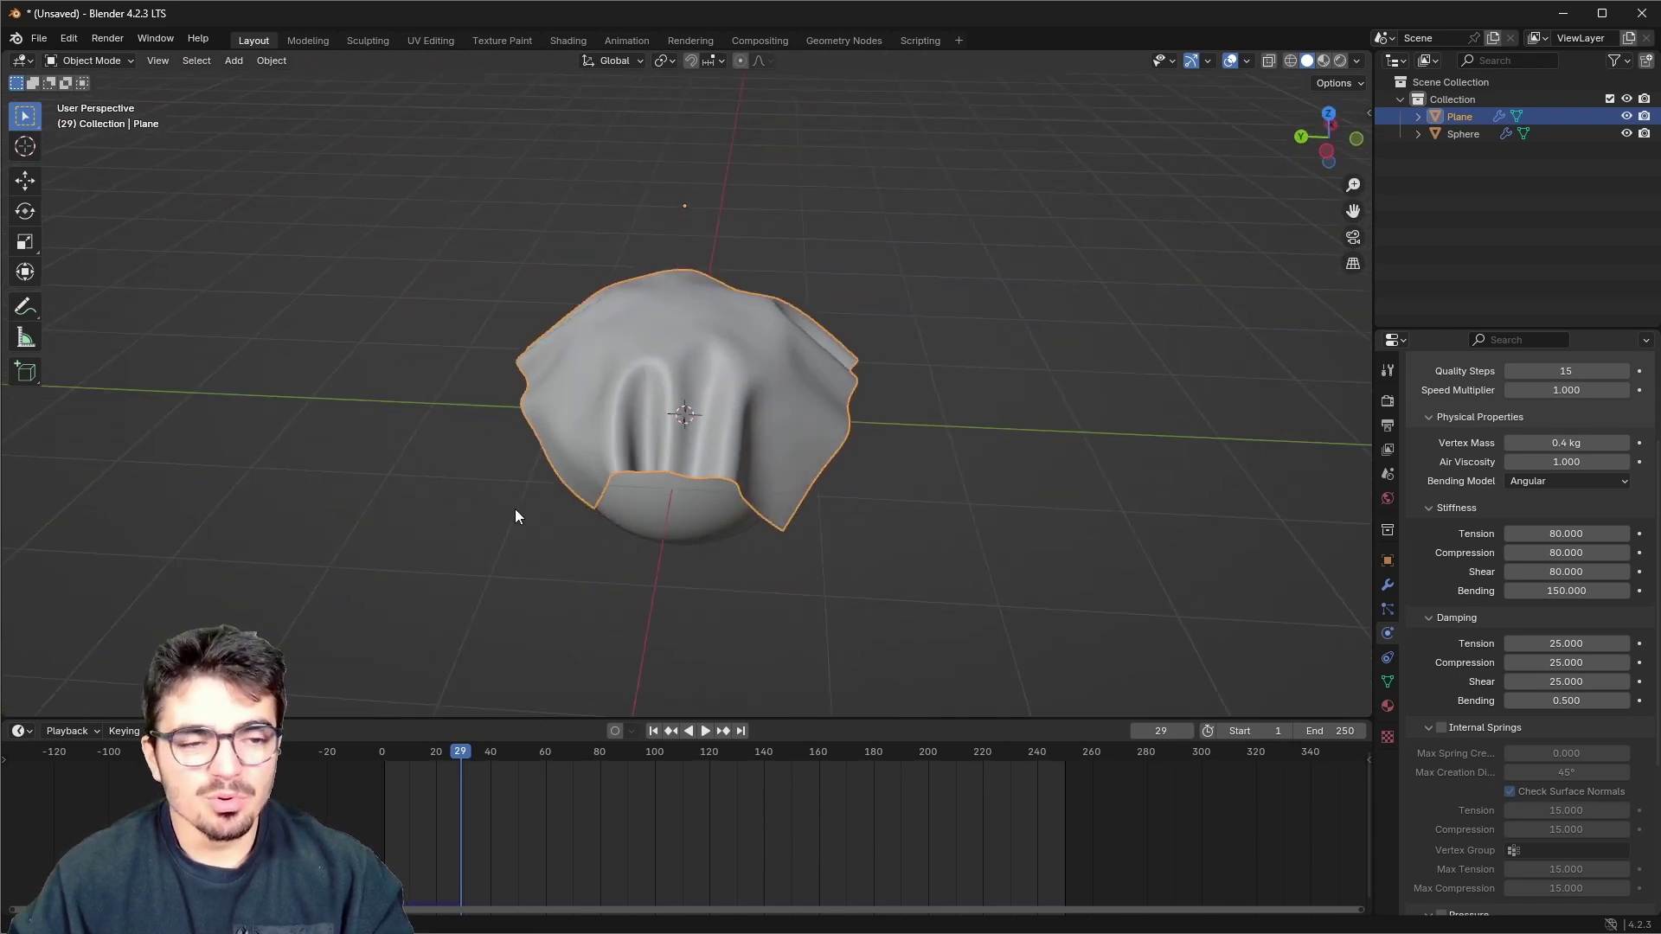
{"action": "scroll", "coordinate": [515, 516], "scroll_direction": "up", "scroll_amount": 2}
{"action": "scroll", "coordinate": [1495, 675], "scroll_direction": "up", "scroll_amount": 4}
{"action": "middle_click_drag", "start_coordinate": [947, 605], "coordinate": [1218, 722]}
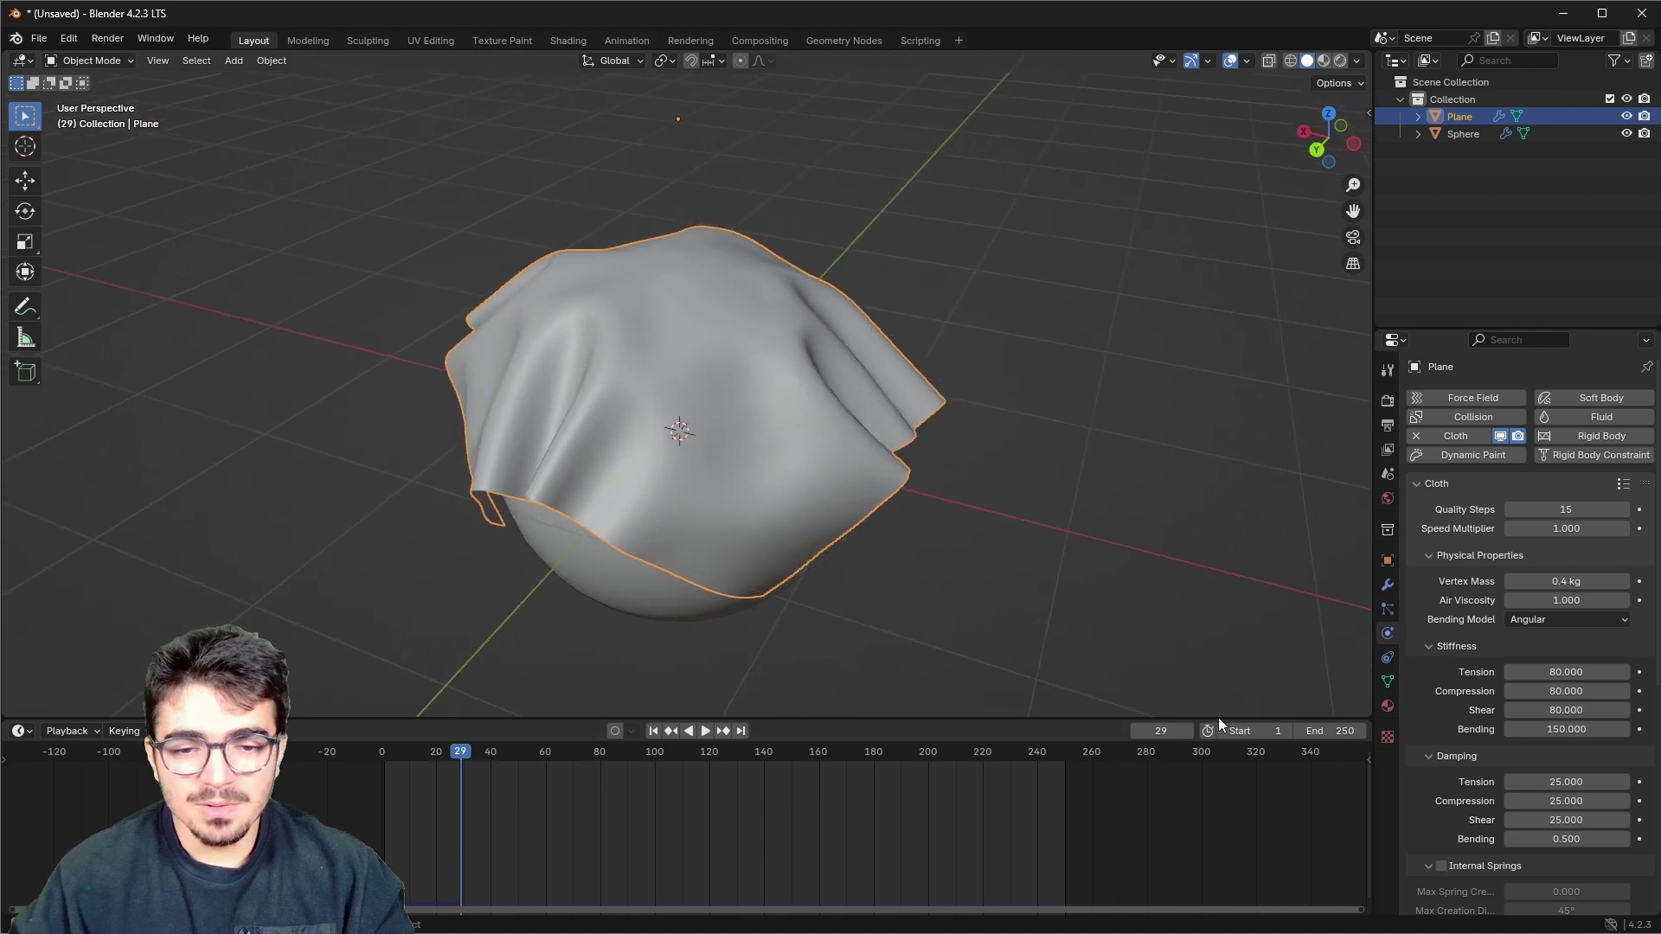
- Expand the Cache settings of the plane's cloth simulation and look through the baking options
{"action": "scroll", "coordinate": [1514, 692], "scroll_direction": "down", "scroll_amount": 4}
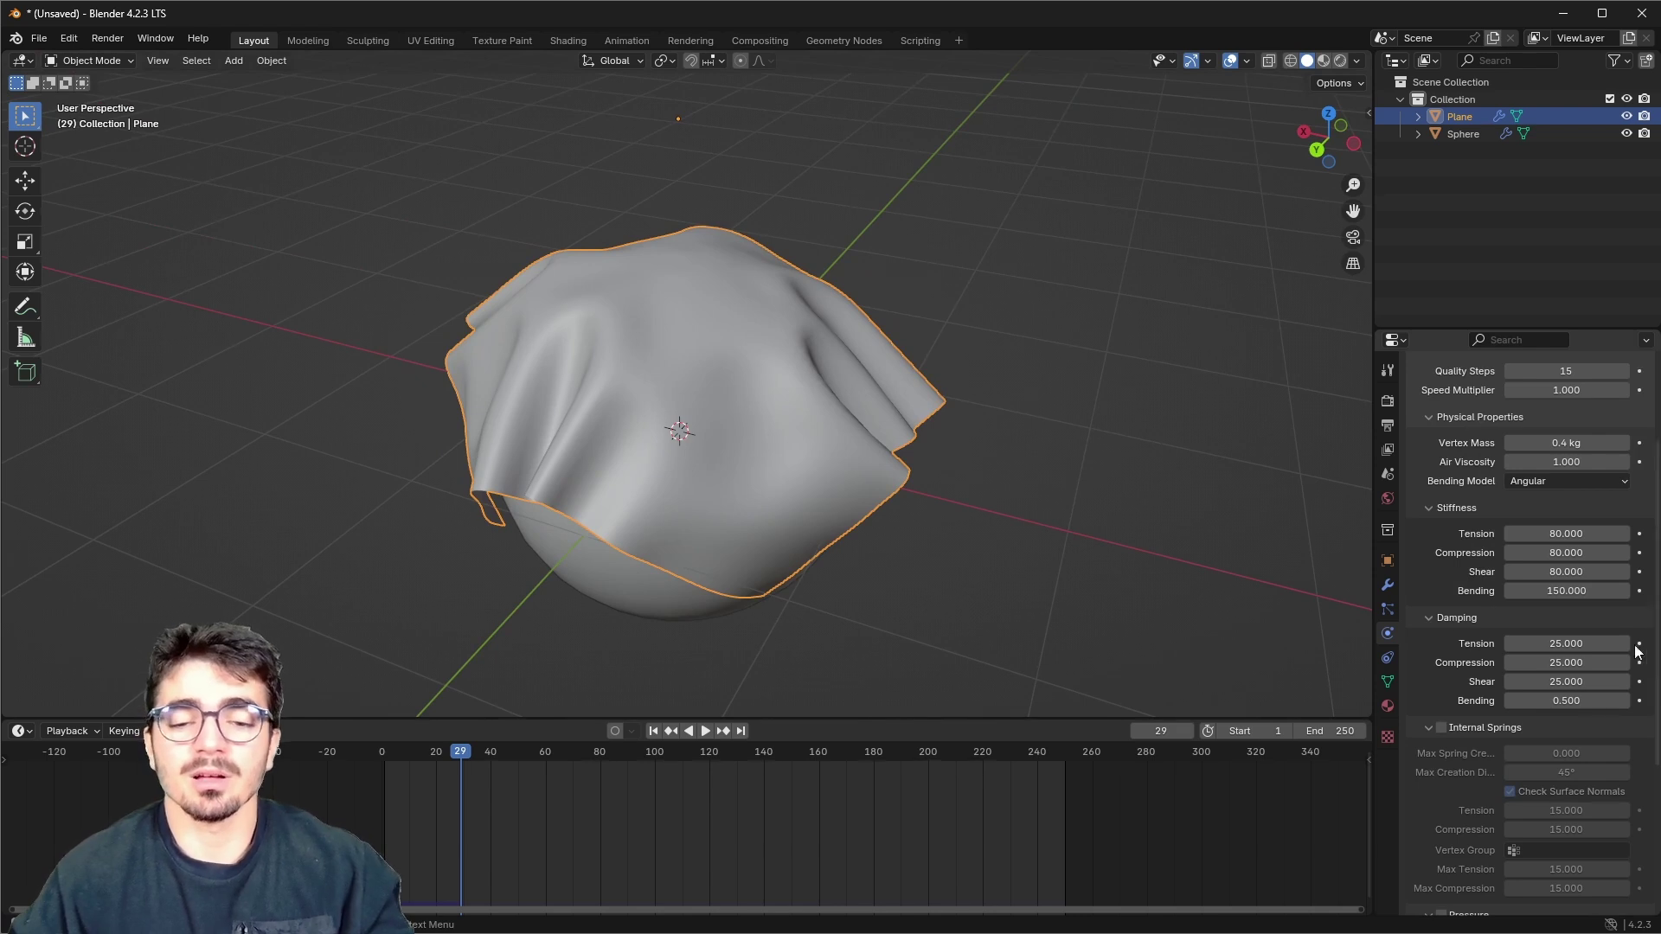
{"action": "scroll", "coordinate": [1453, 623], "scroll_direction": "down", "scroll_amount": 6}
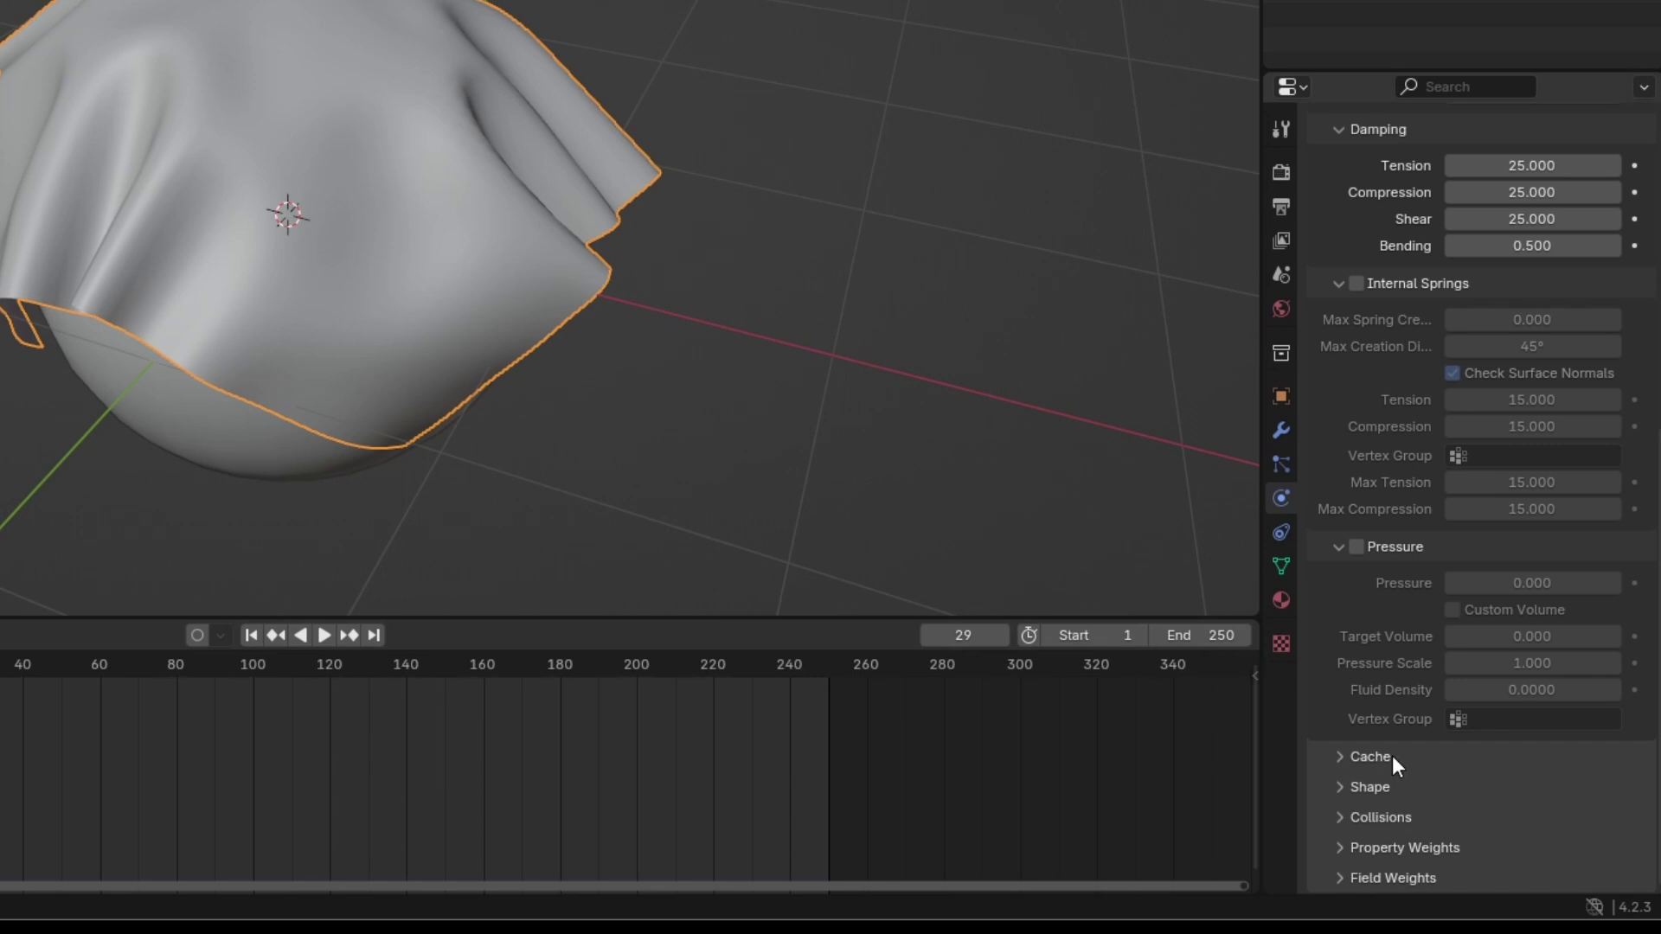
{"action": "left_click", "coordinate": [1374, 751]}
{"action": "scroll", "coordinate": [1374, 751], "scroll_direction": "down", "scroll_amount": 9}
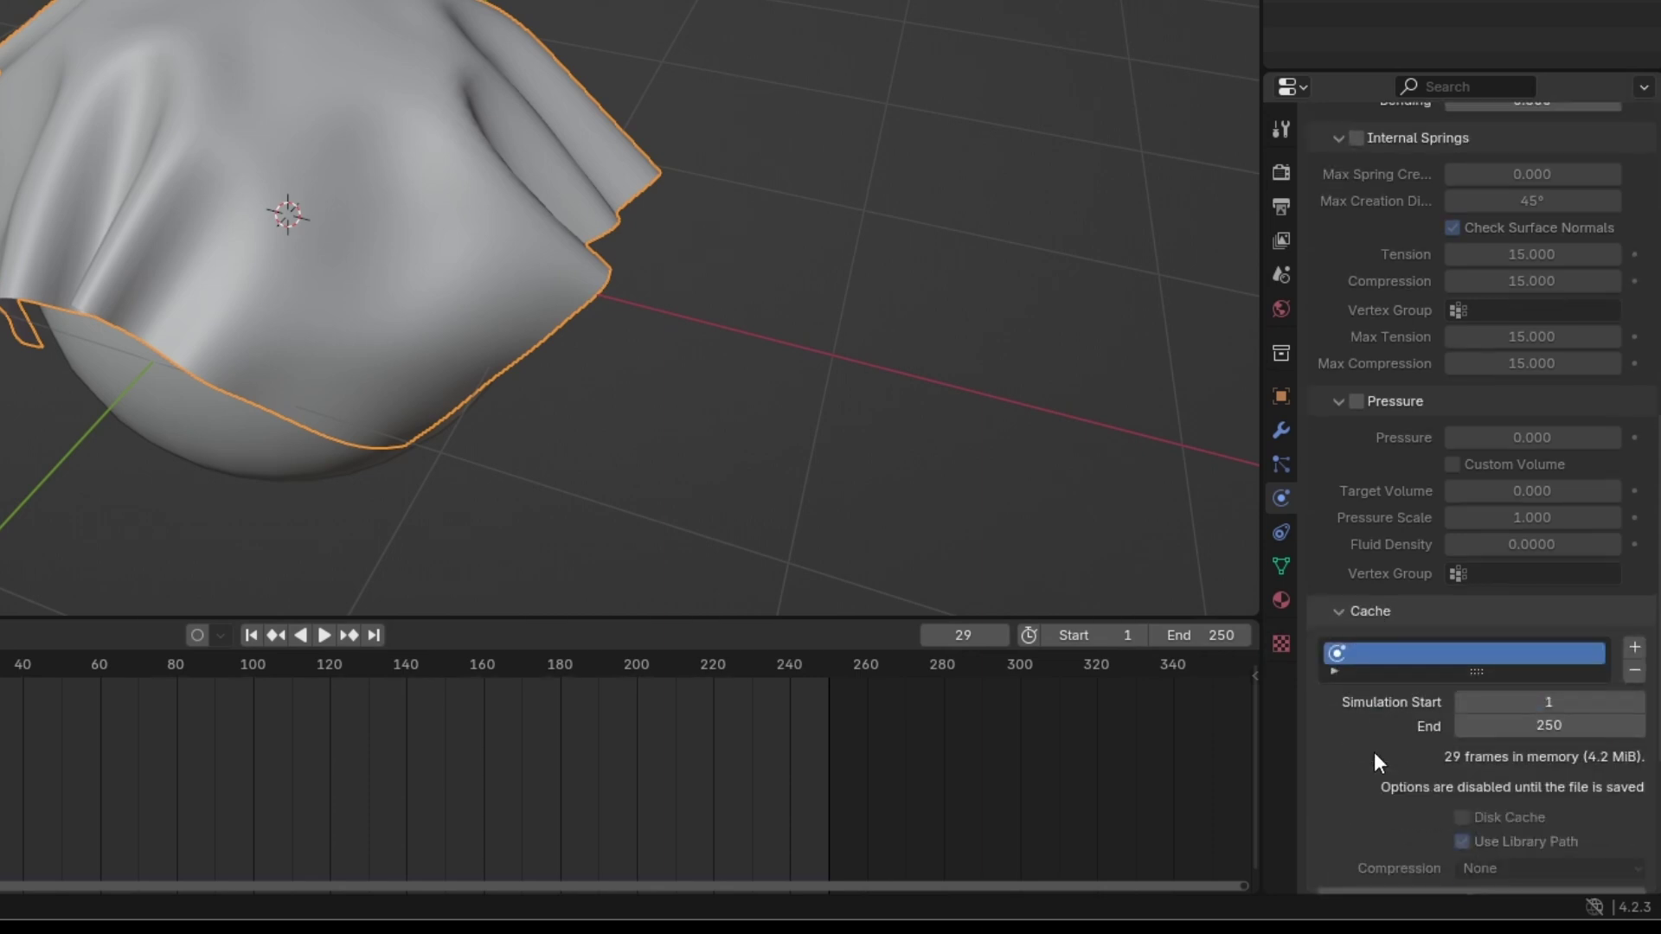
{"action": "scroll", "coordinate": [1374, 751], "scroll_direction": "down", "scroll_amount": 1}
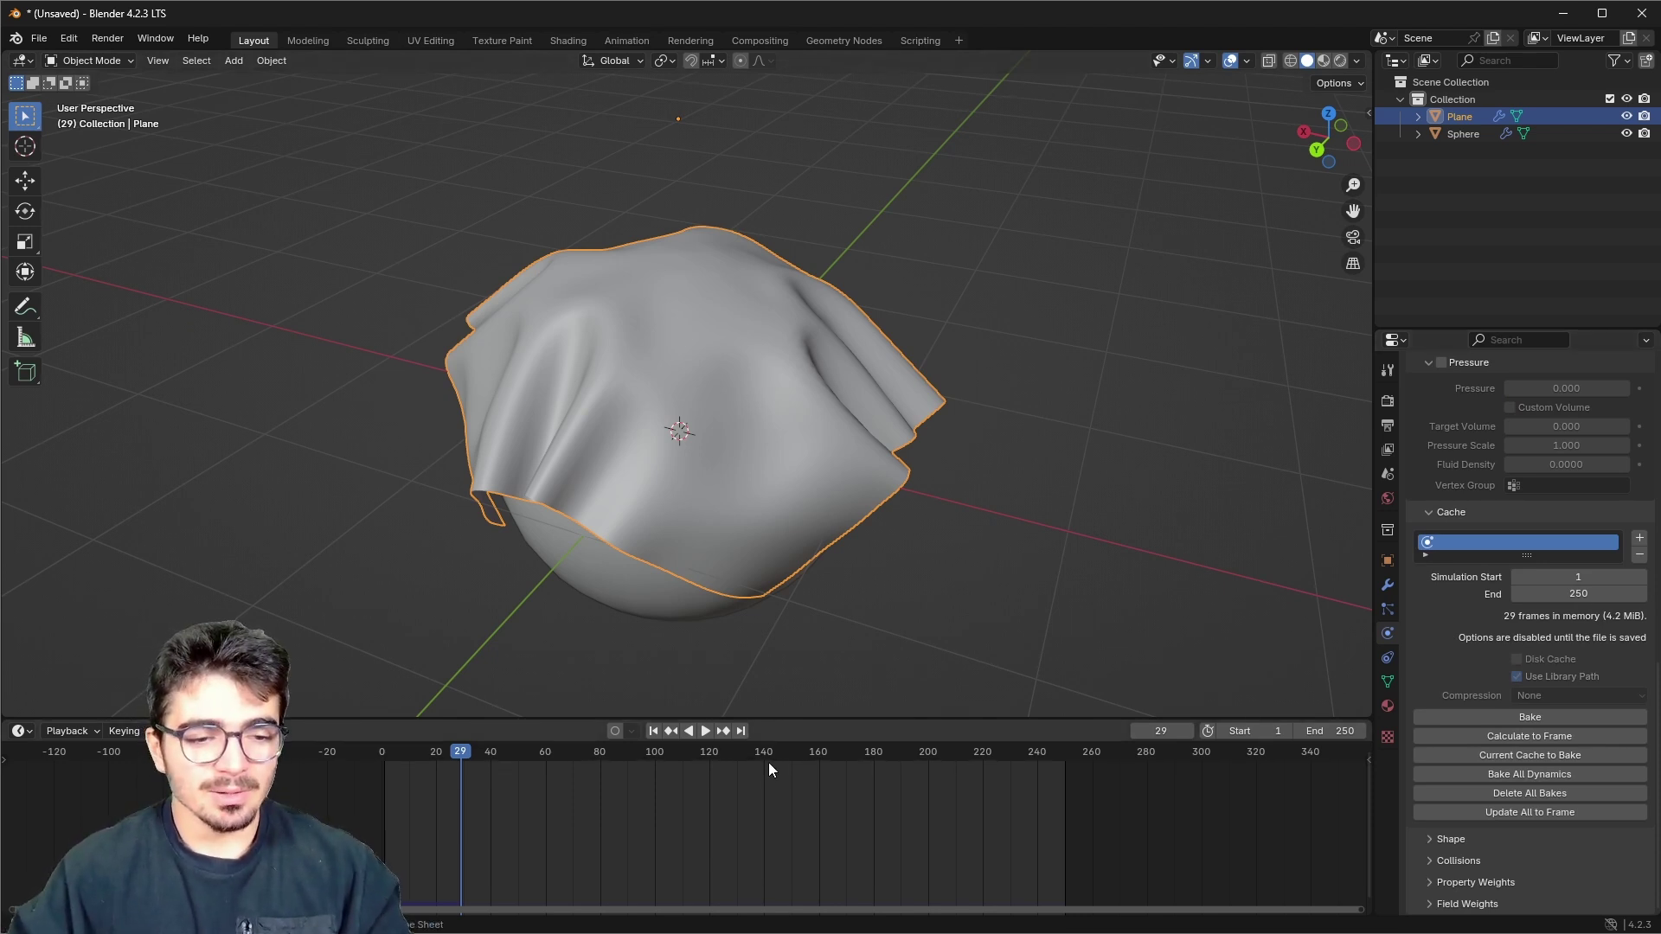
- Scrub and play the timeline beyond the cached frames to test the unbaked cloth, and return to frame 1
{"action": "left_click_drag", "start_coordinate": [907, 756], "coordinate": [713, 755]}
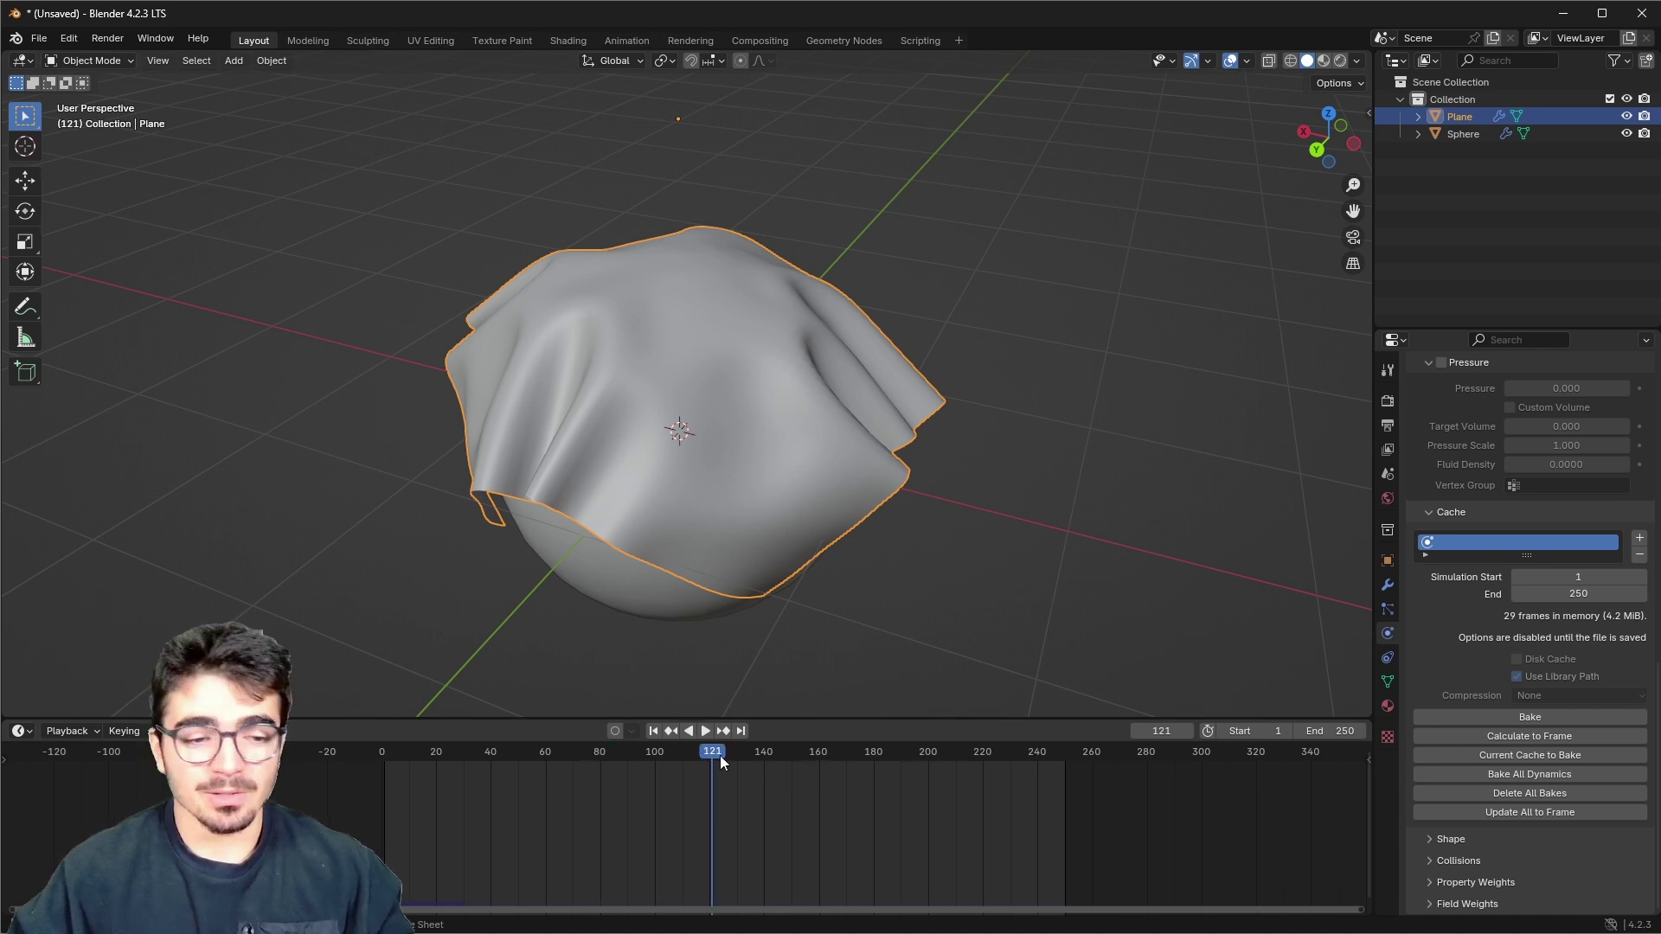
{"action": "key", "text": "space"}
{"action": "left_click_drag", "start_coordinate": [902, 761], "coordinate": [593, 754]}
{"action": "left_click_drag", "start_coordinate": [808, 761], "coordinate": [617, 691]}
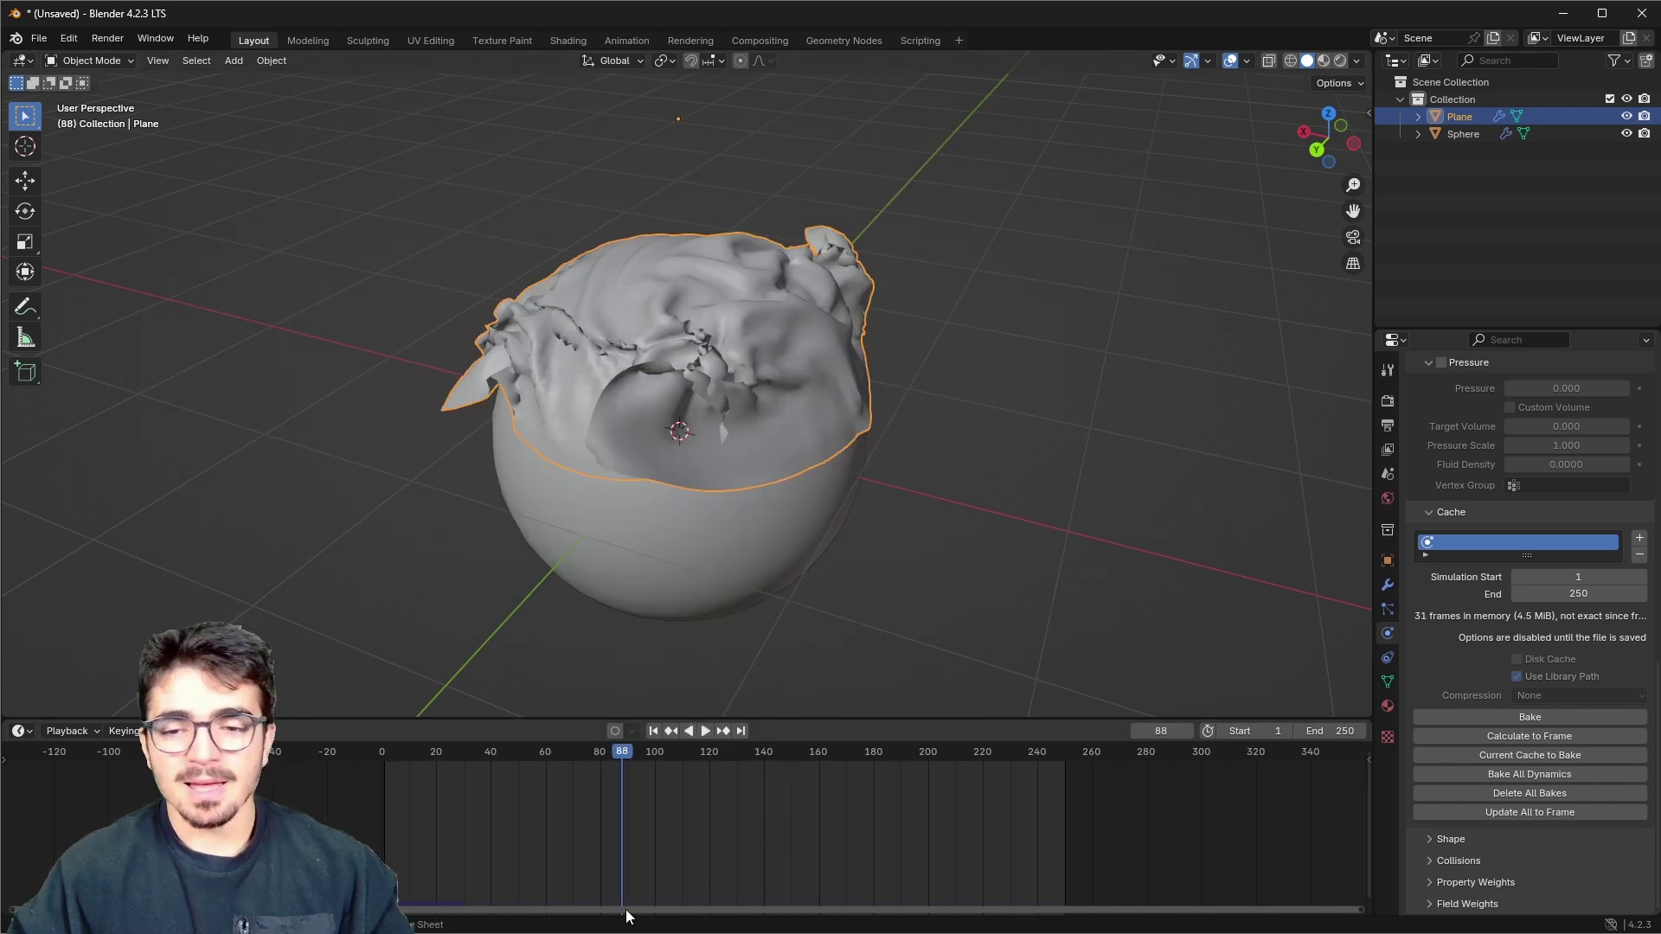
{"action": "left_click", "coordinate": [654, 731]}
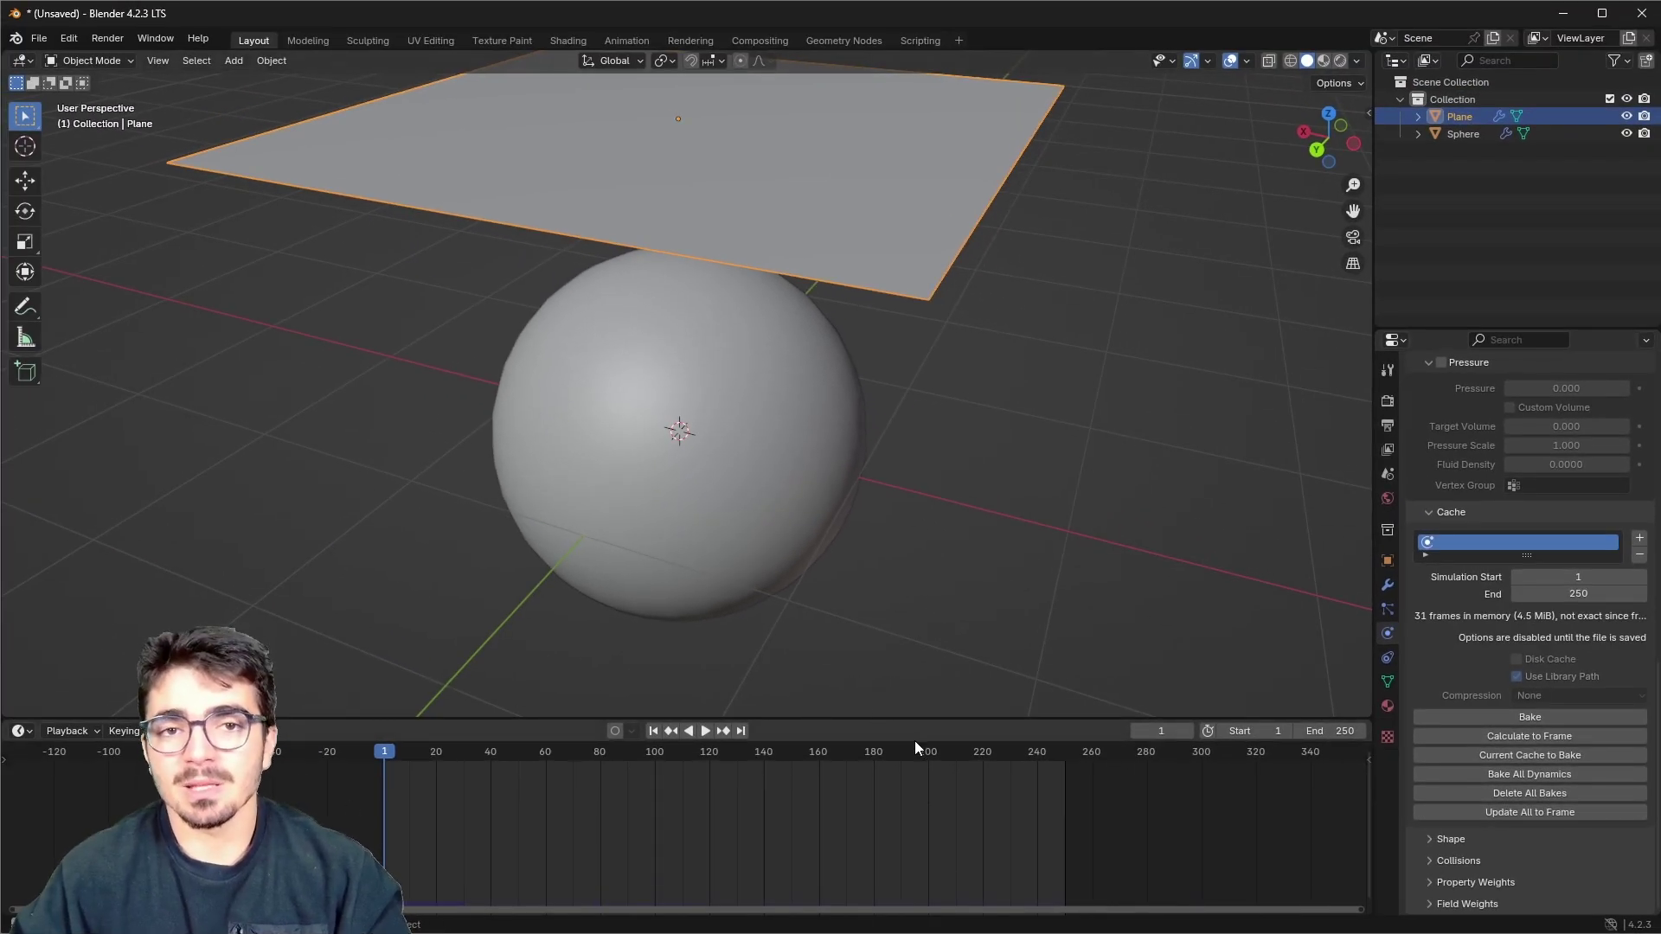
- Bake the plane's cloth simulation over frames 1 to 250
{"action": "scroll", "coordinate": [932, 798], "scroll_direction": "down", "scroll_amount": 3}
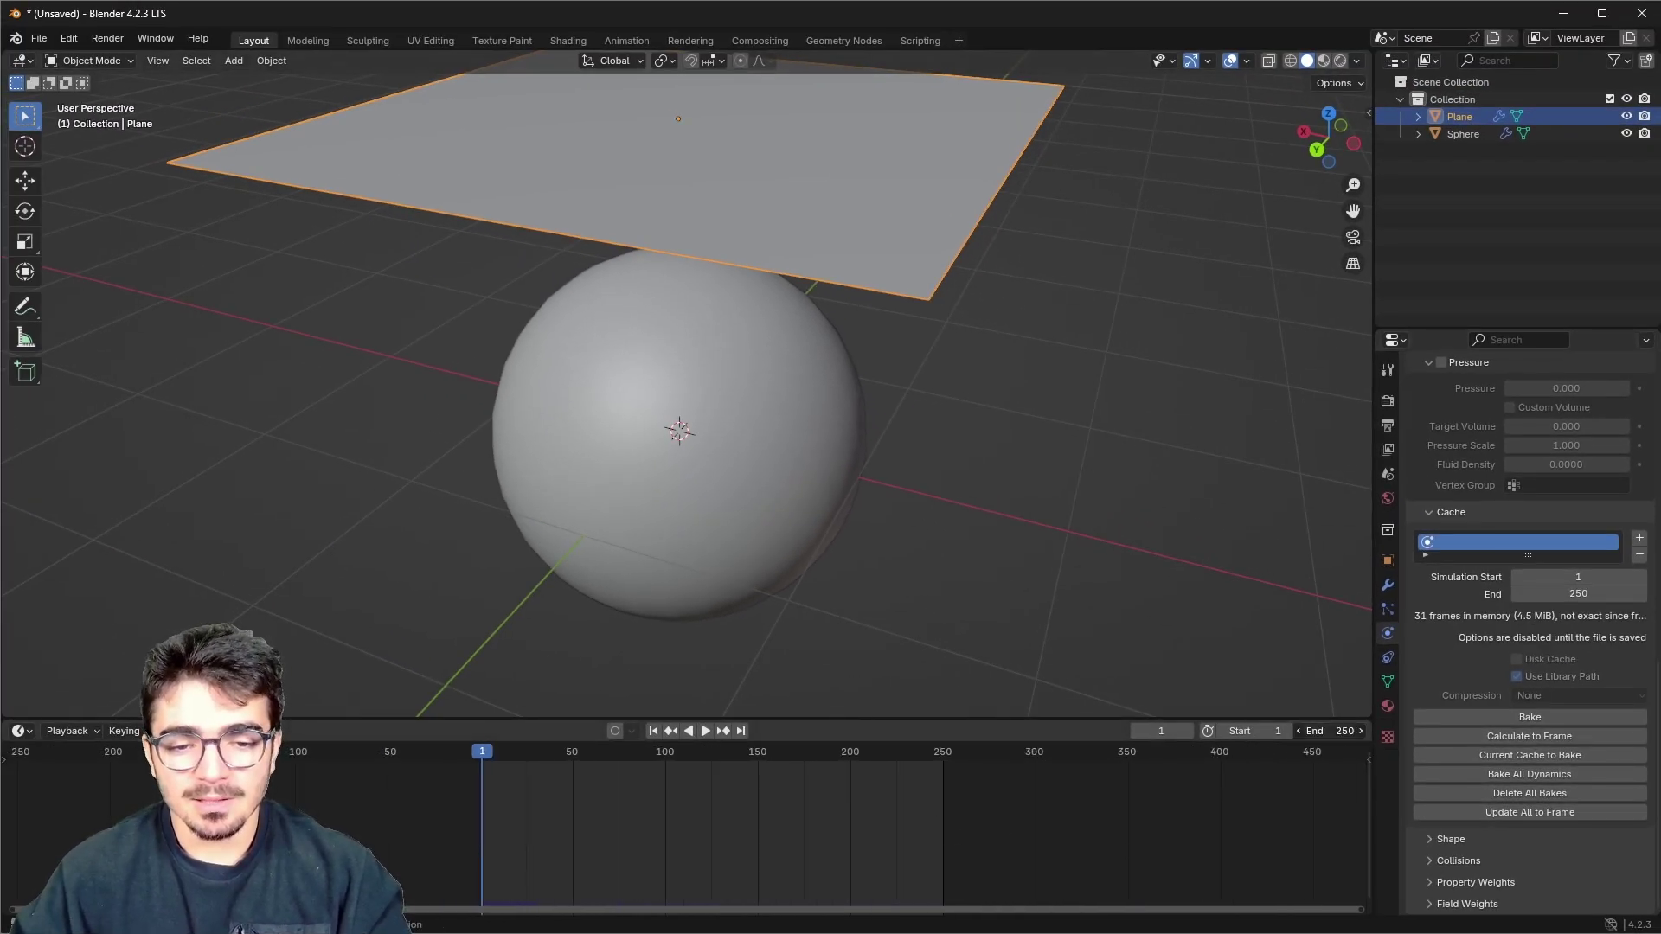
{"action": "left_click_drag", "start_coordinate": [1337, 731], "coordinate": [1423, 731]}
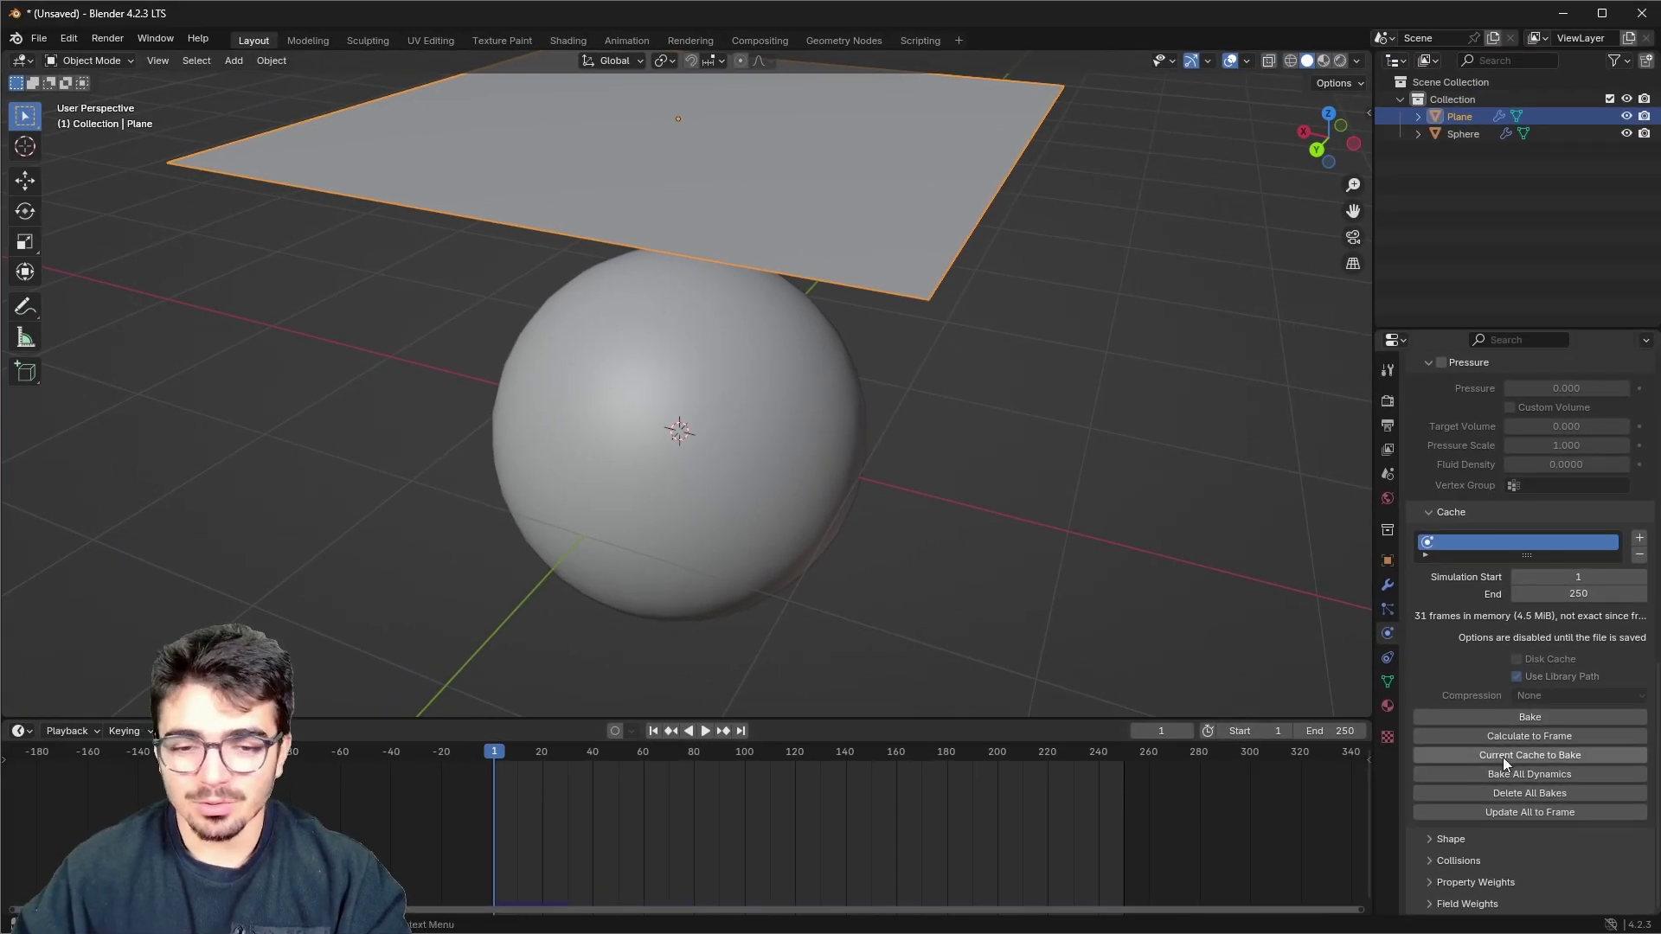
{"action": "left_click", "coordinate": [1518, 716]}
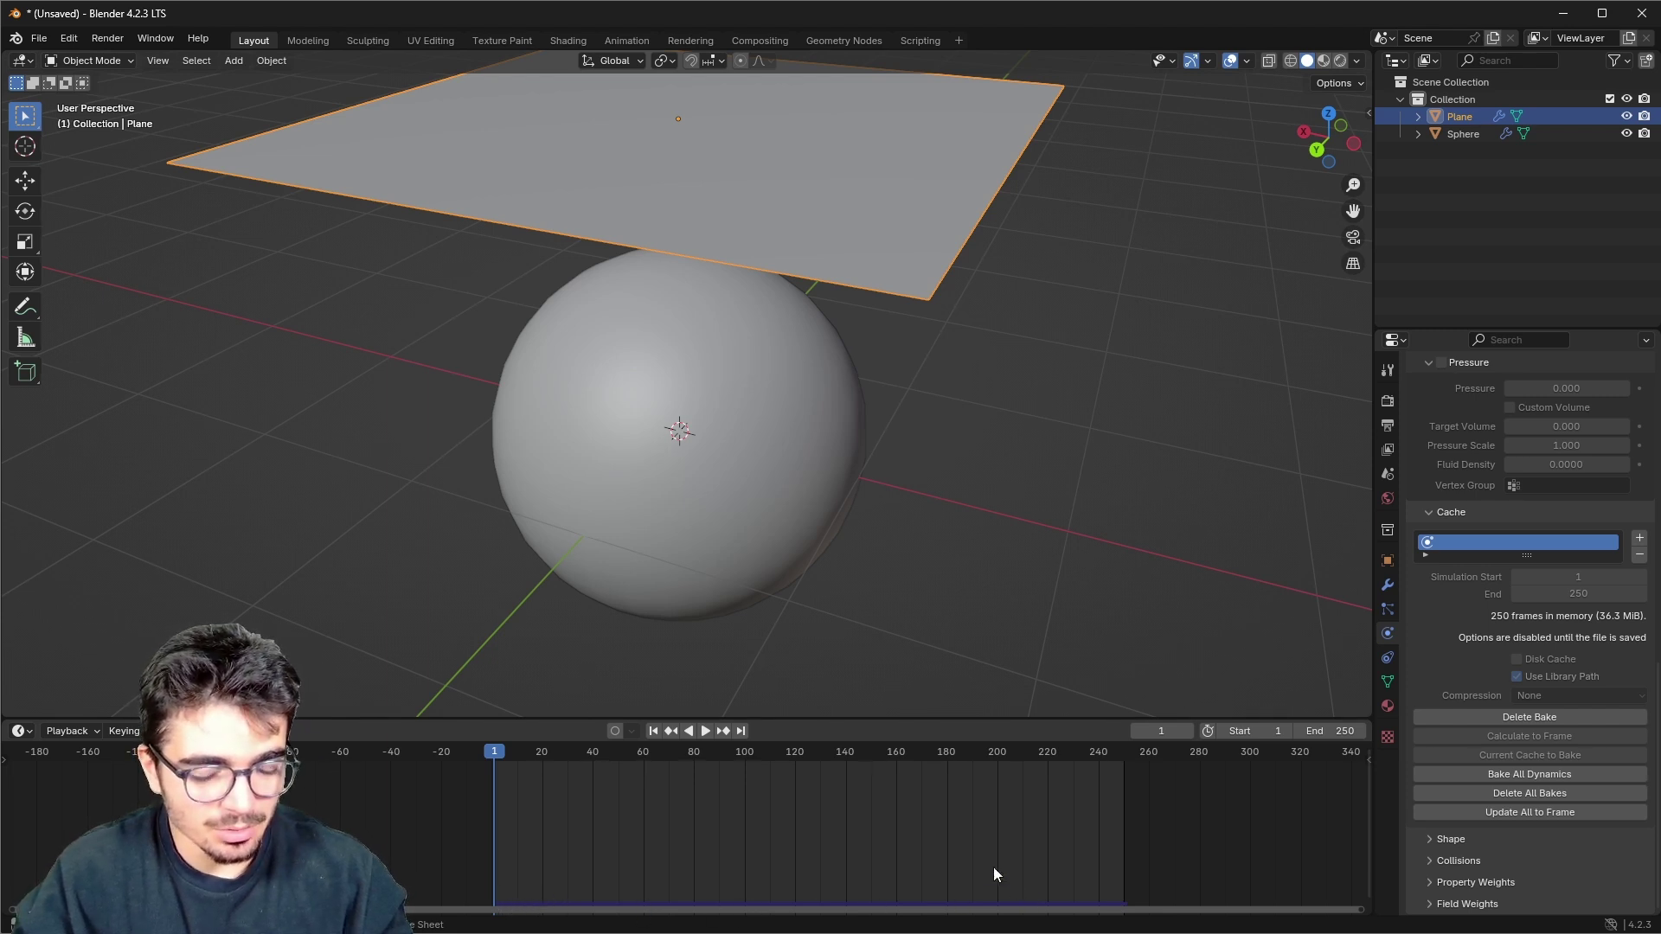
{"action": "scroll", "coordinate": [579, 878], "scroll_direction": "down", "scroll_amount": 2}
{"action": "scroll", "coordinate": [841, 863], "scroll_direction": "up", "scroll_amount": 2}
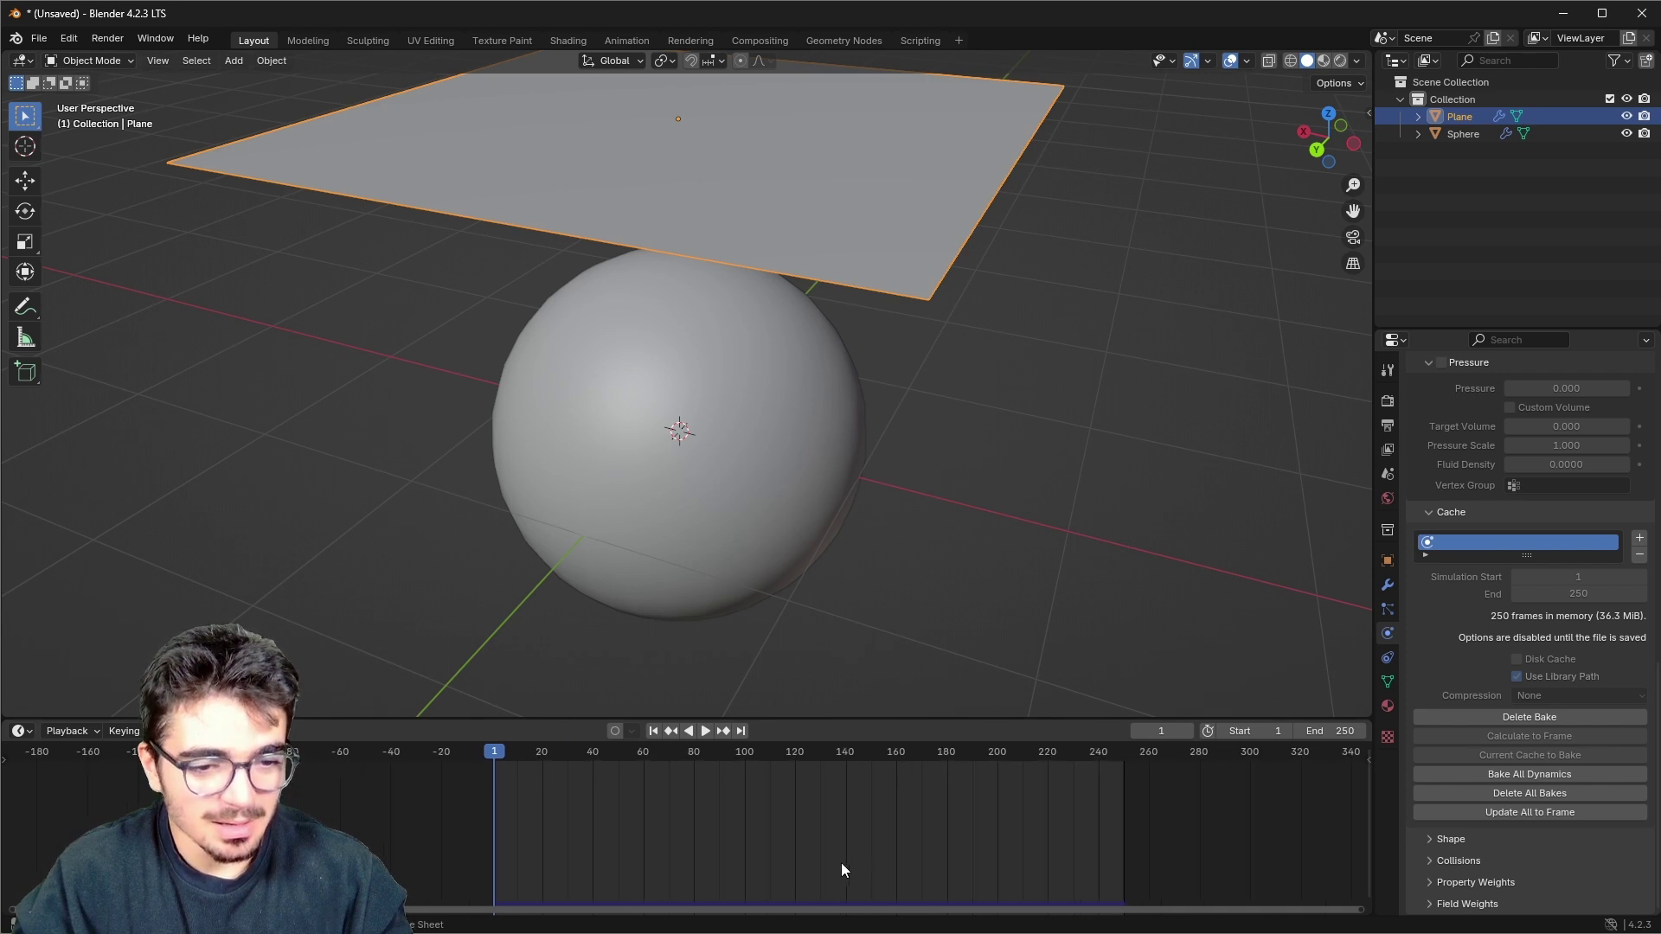
- Play the baked cloth while viewing it from a lower side angle, and scrub the timeline to frame 122
{"action": "left_click", "coordinate": [705, 731]}
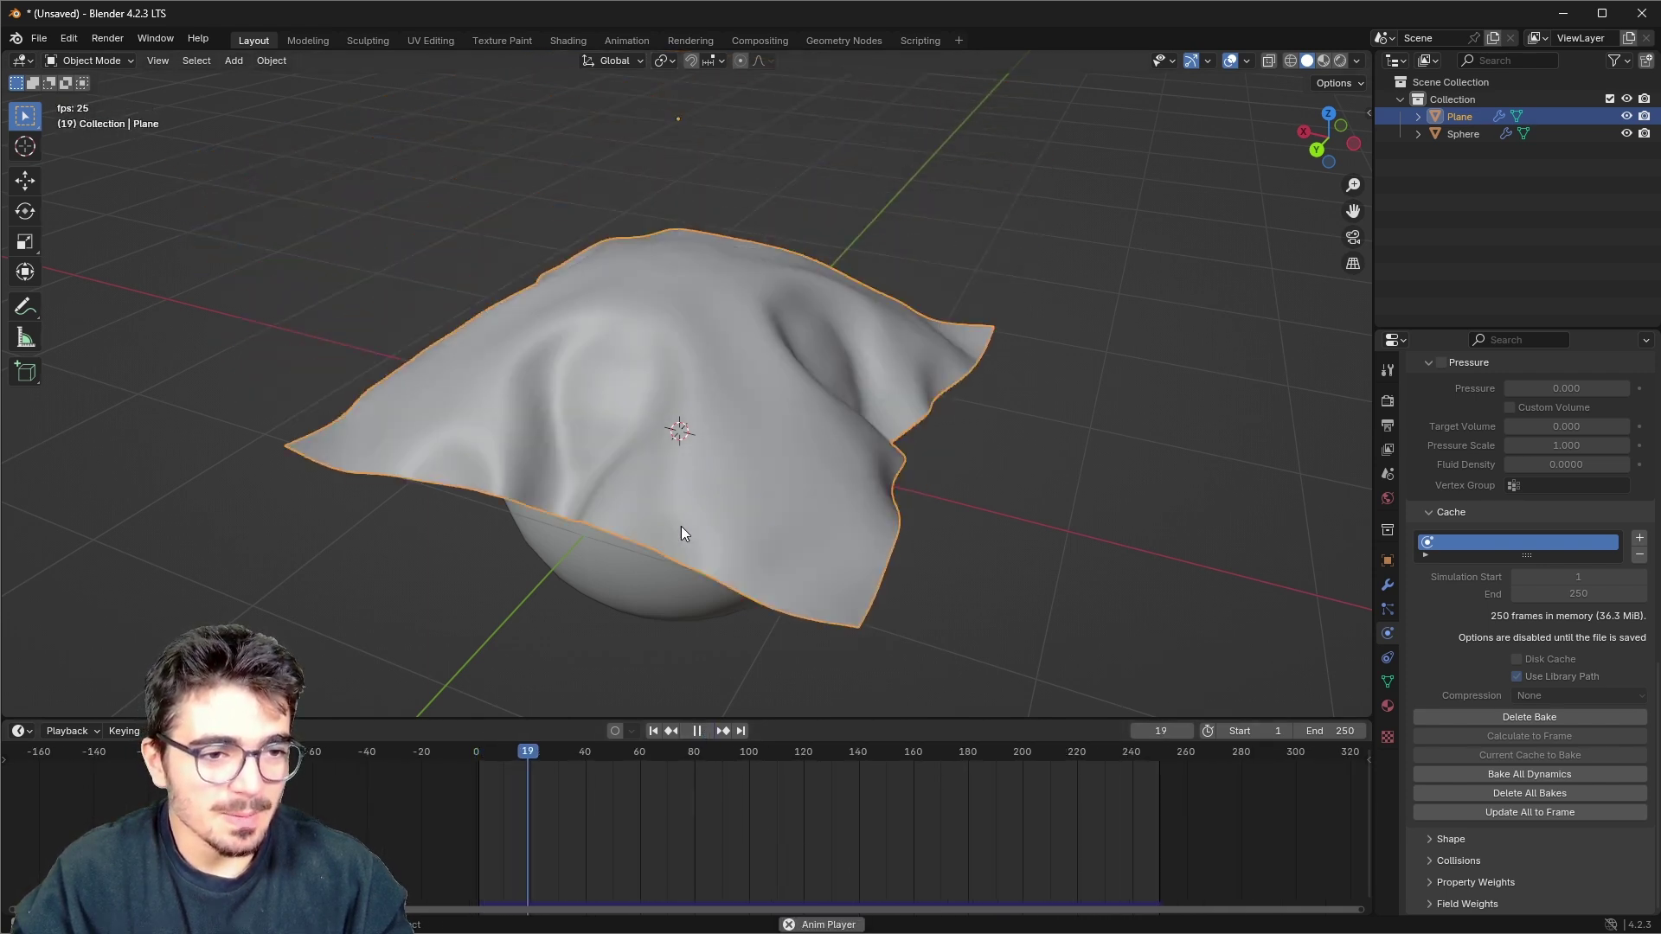
{"action": "middle_click_drag", "start_coordinate": [682, 526], "coordinate": [630, 532]}
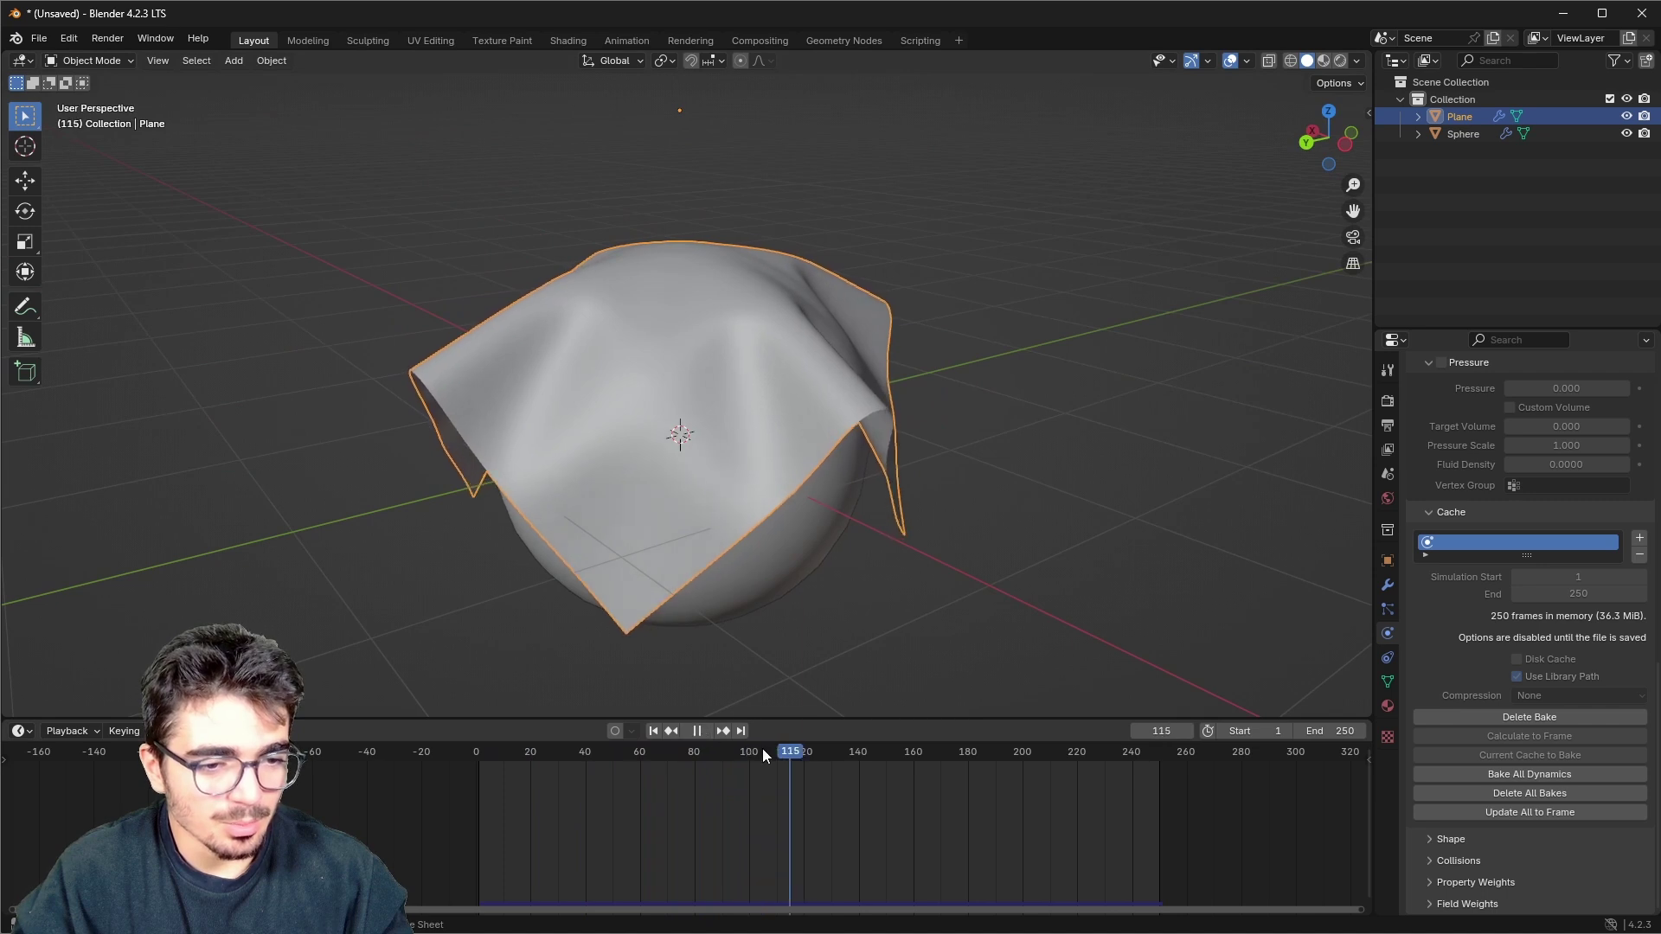
{"action": "left_click_drag", "start_coordinate": [761, 750], "coordinate": [809, 750]}
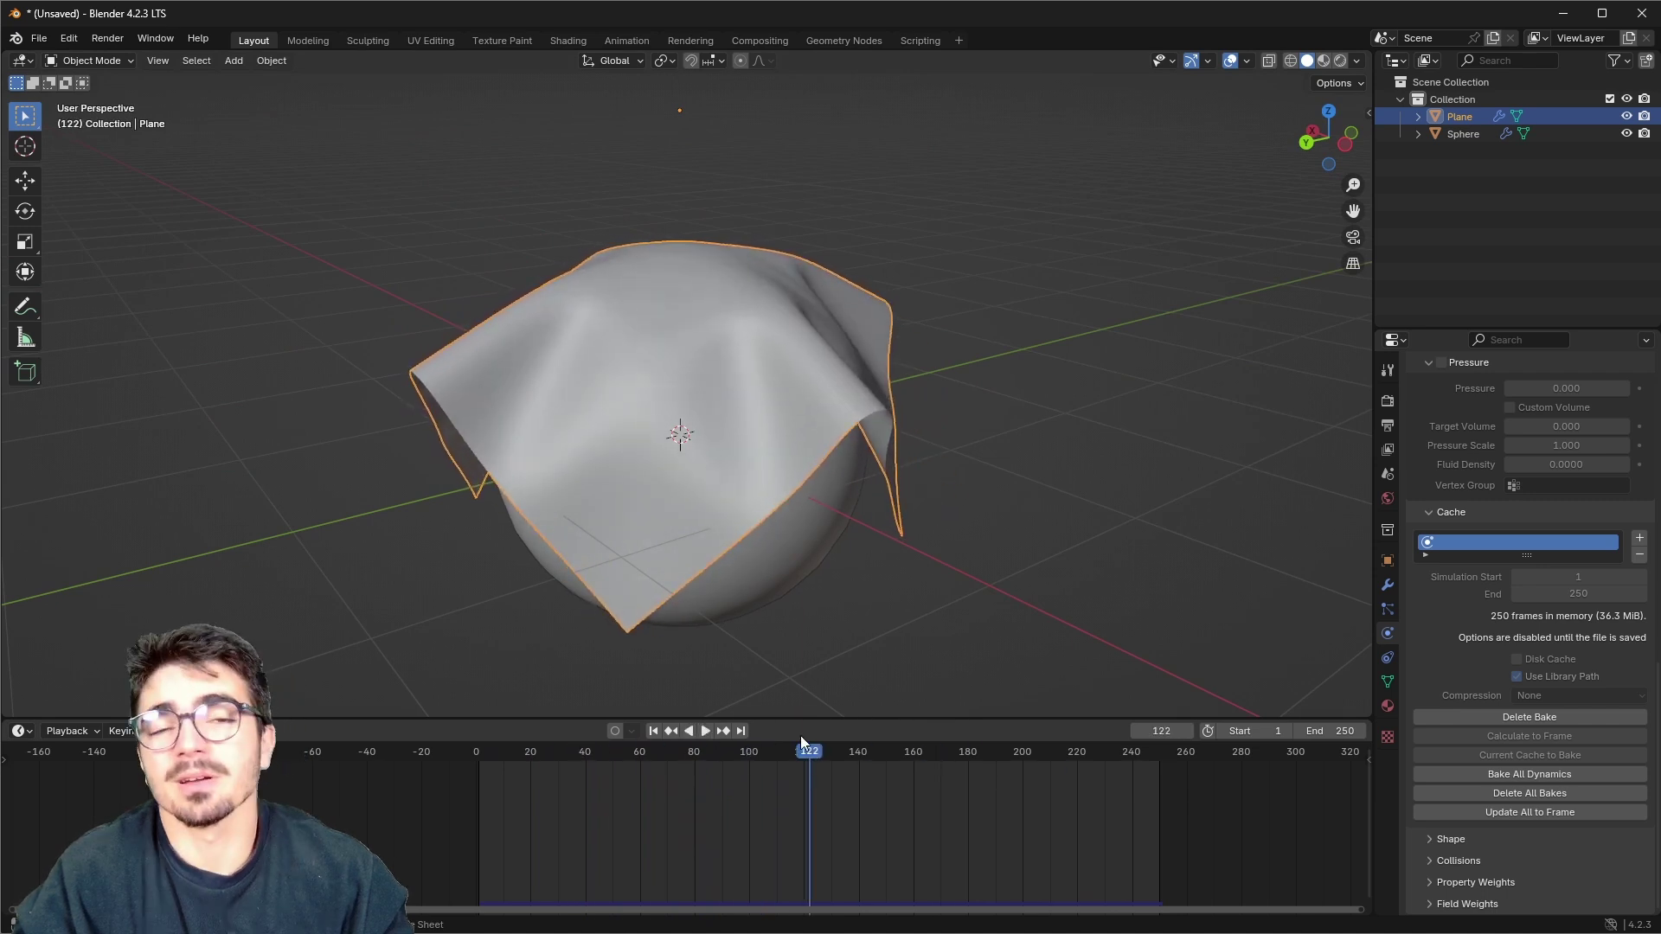
- Return to frame 1 and delete the cloth simulation's bake
{"action": "left_click", "coordinate": [654, 732]}
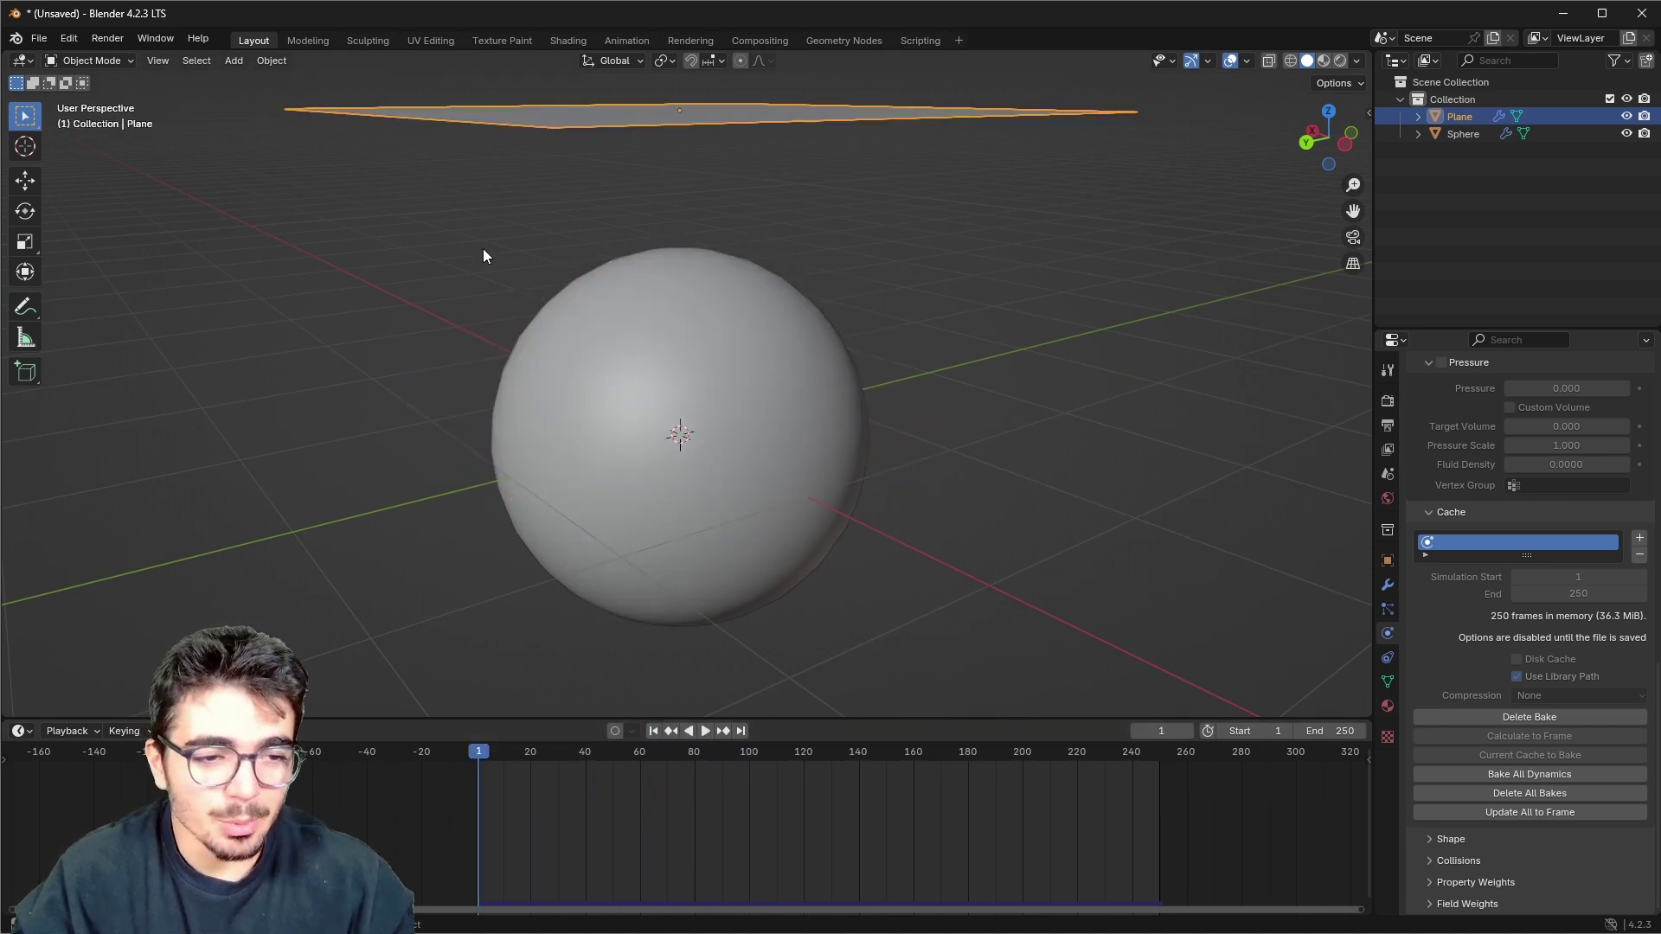
{"action": "middle_click_drag", "start_coordinate": [820, 369], "coordinate": [825, 397]}
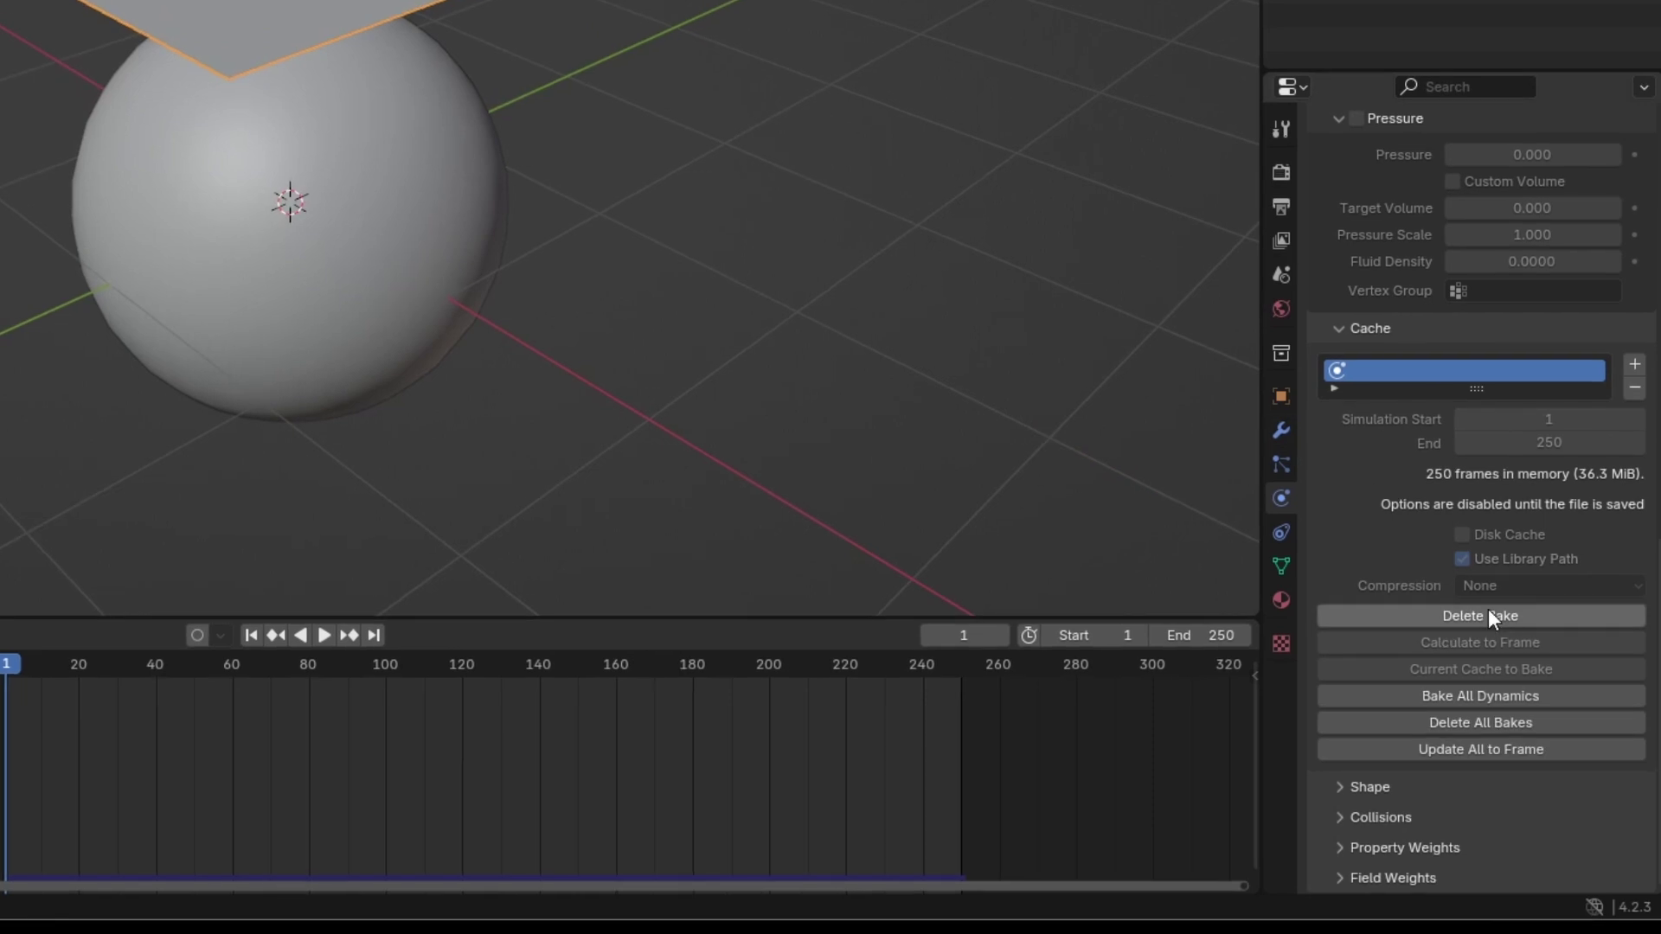
{"action": "left_click", "coordinate": [1474, 618]}
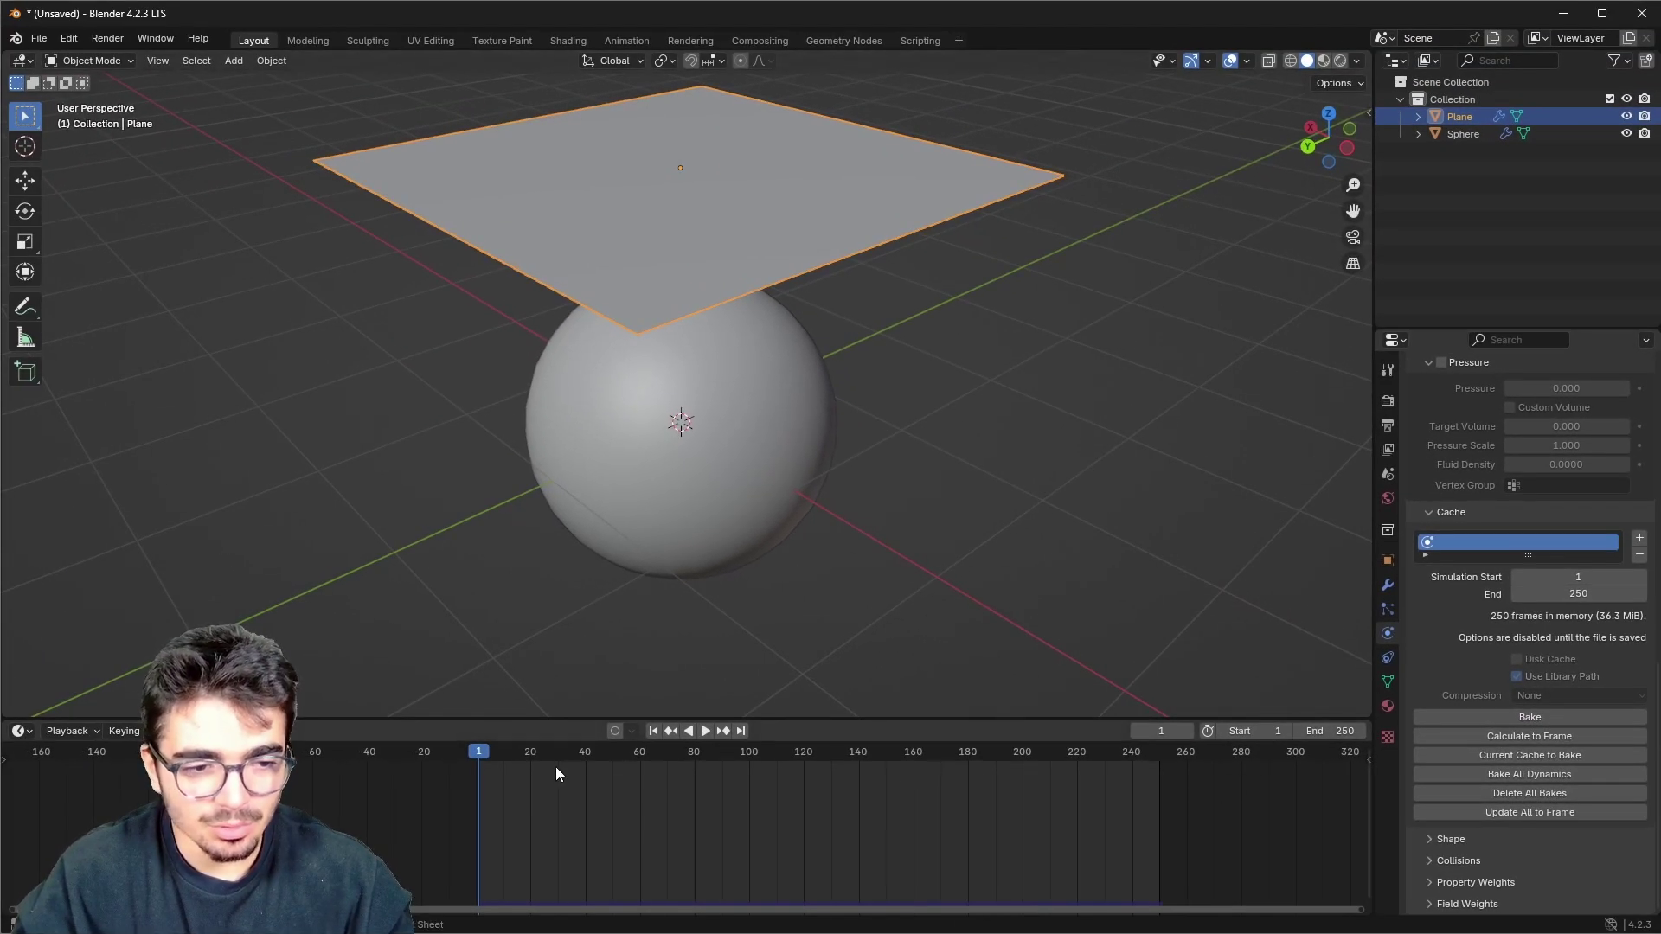
- Scrub and replay the cached cloth from a side angle, and stop at frame 57
{"action": "left_click_drag", "start_coordinate": [556, 766], "coordinate": [776, 770]}
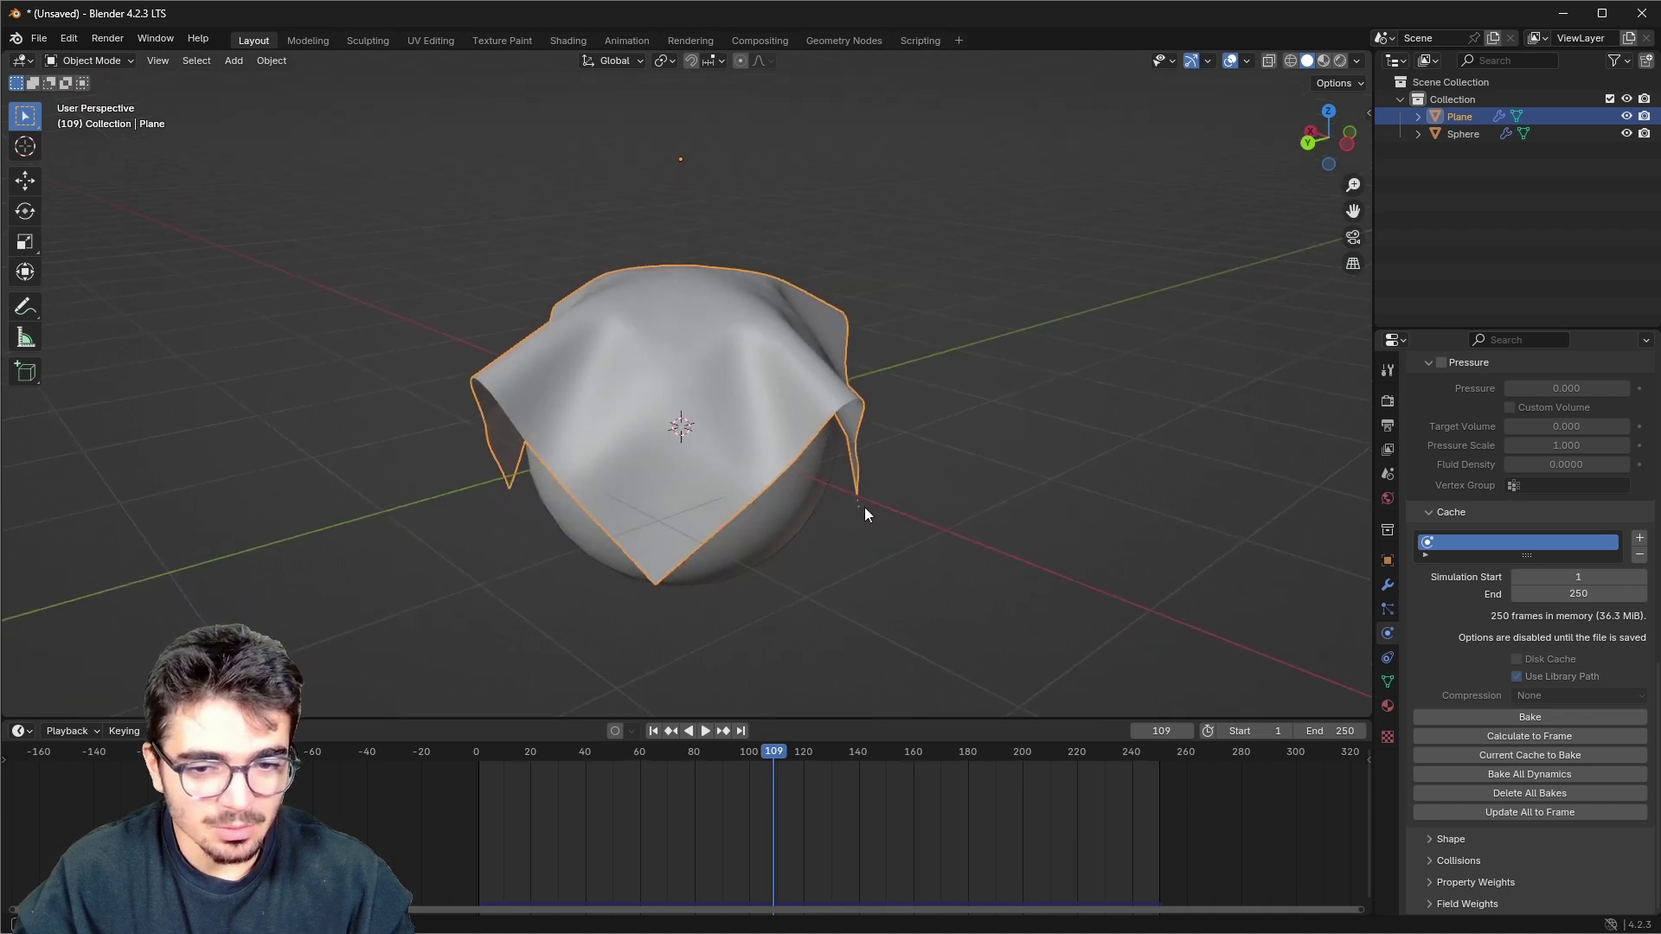
{"action": "key", "text": "space"}
{"action": "left_click", "coordinate": [528, 751]}
{"action": "middle_click_drag", "start_coordinate": [672, 626], "coordinate": [811, 691]}
{"action": "key", "text": "space"}
{"action": "middle_click_drag", "start_coordinate": [709, 688], "coordinate": [670, 686]}
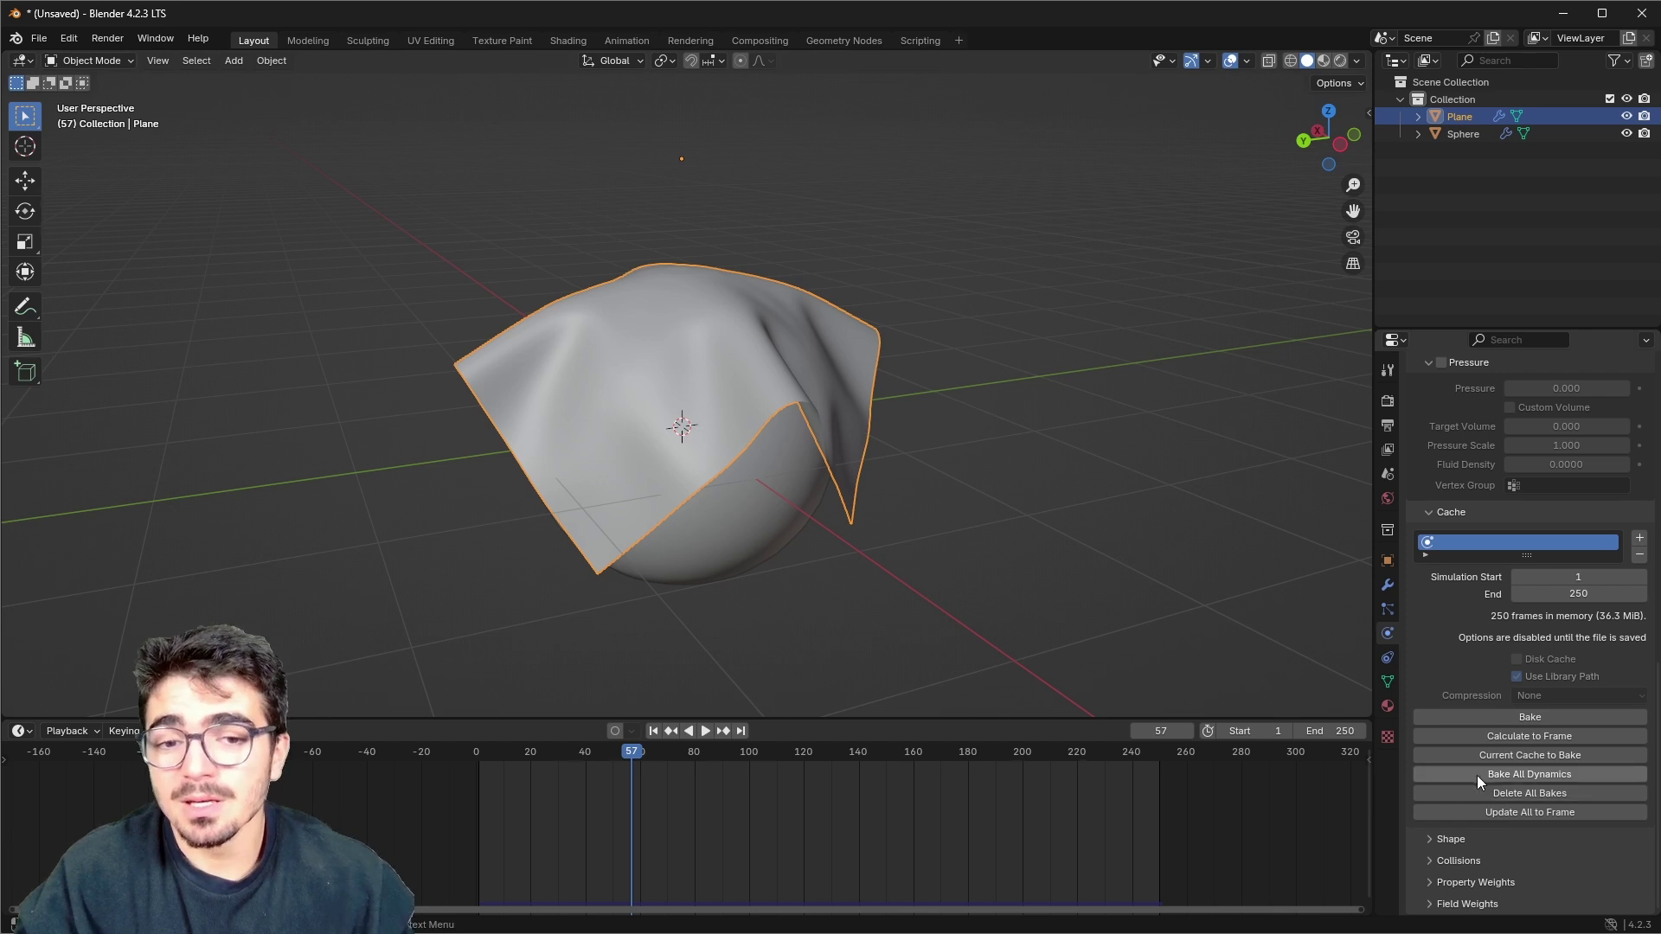
- Apply the Denim preset to the plane's cloth simulation
{"action": "scroll", "coordinate": [1481, 783], "scroll_direction": "up", "scroll_amount": 6}
{"action": "scroll", "coordinate": [1481, 778], "scroll_direction": "up", "scroll_amount": 10}
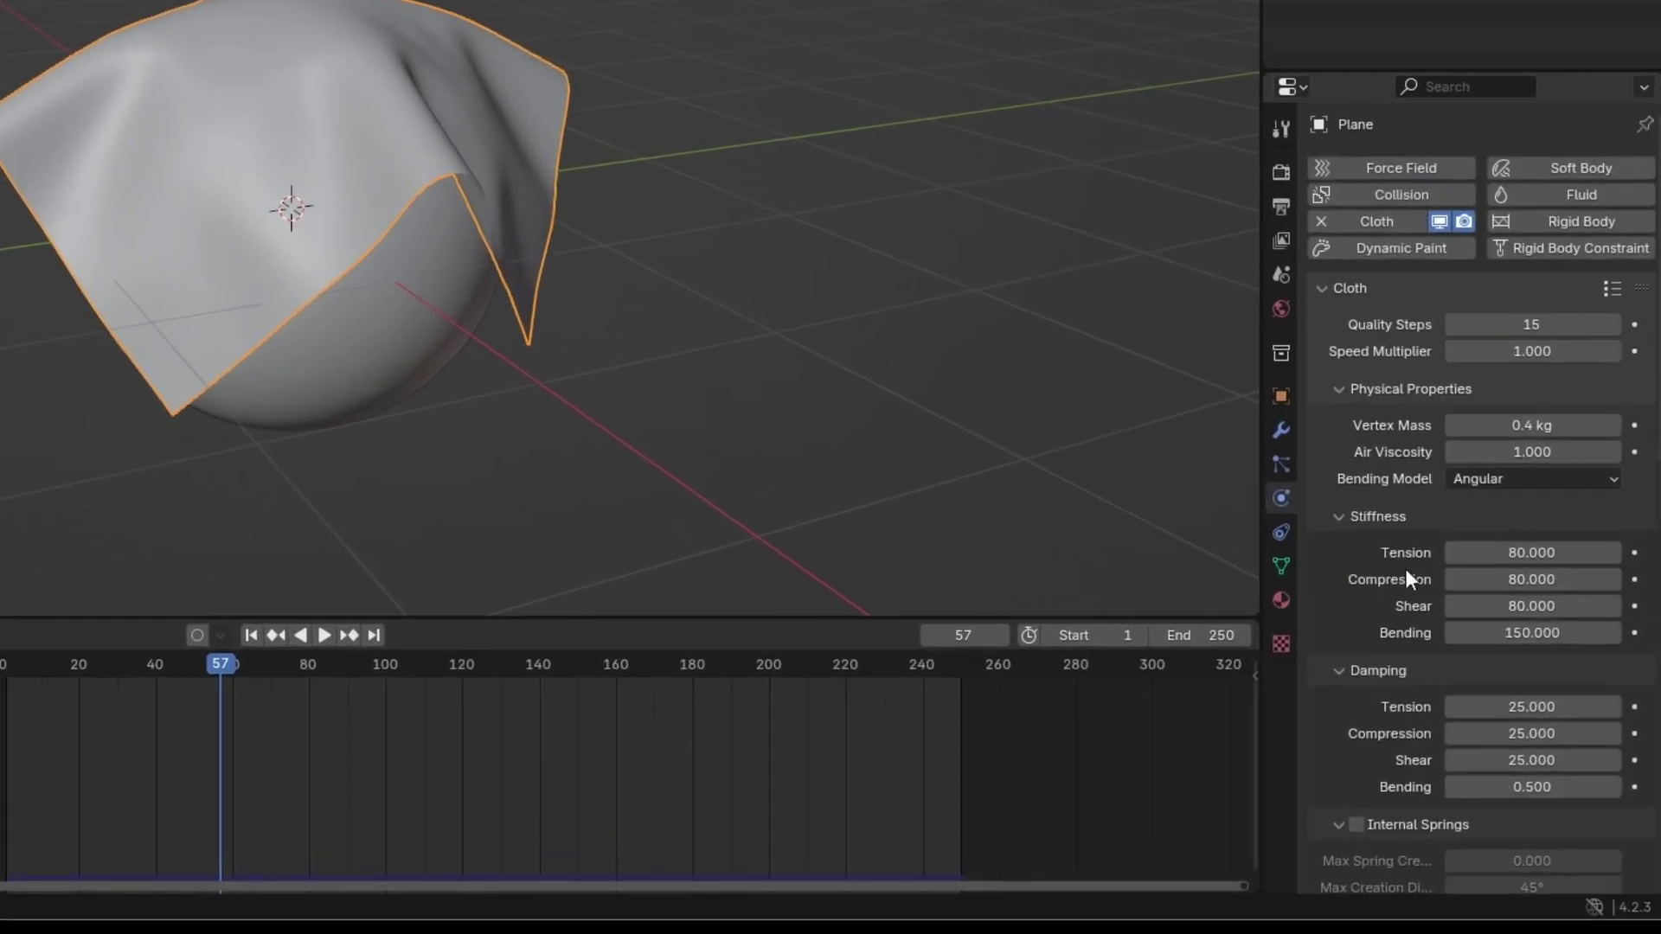
{"action": "left_click", "coordinate": [1612, 289]}
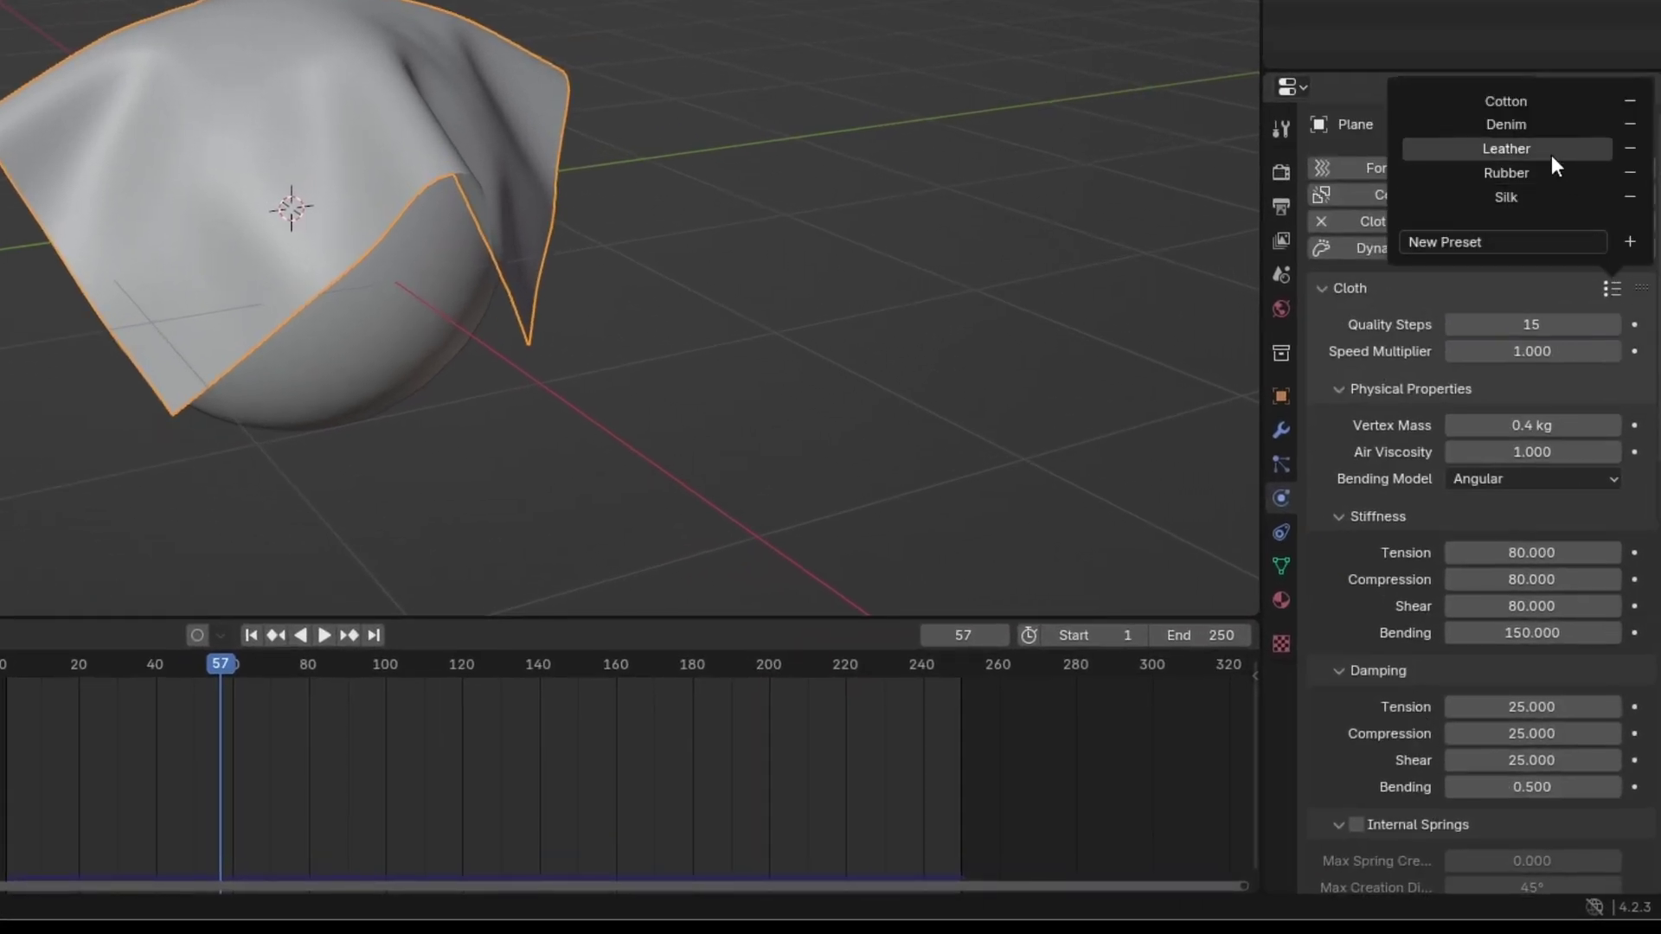
{"action": "left_click", "coordinate": [1518, 123]}
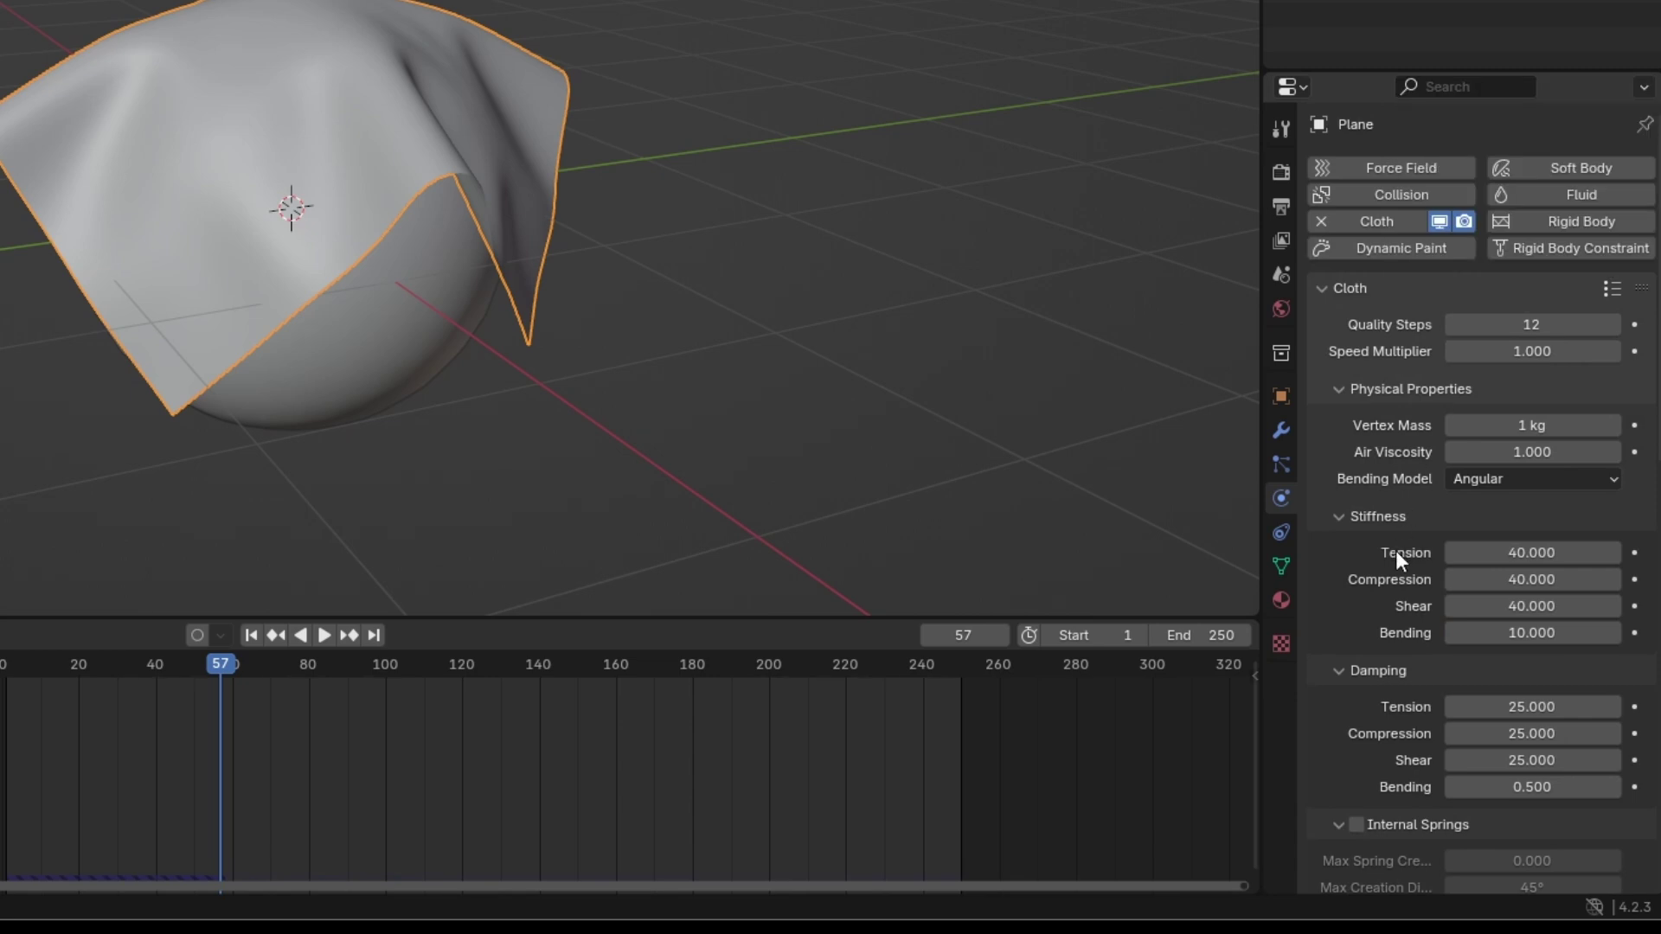
- Expand the cloth's Collisions settings and examine the Object Collisions and Self Collisions options
{"action": "scroll", "coordinate": [1419, 545], "scroll_direction": "down", "scroll_amount": 5}
{"action": "scroll", "coordinate": [1443, 541], "scroll_direction": "down", "scroll_amount": 15}
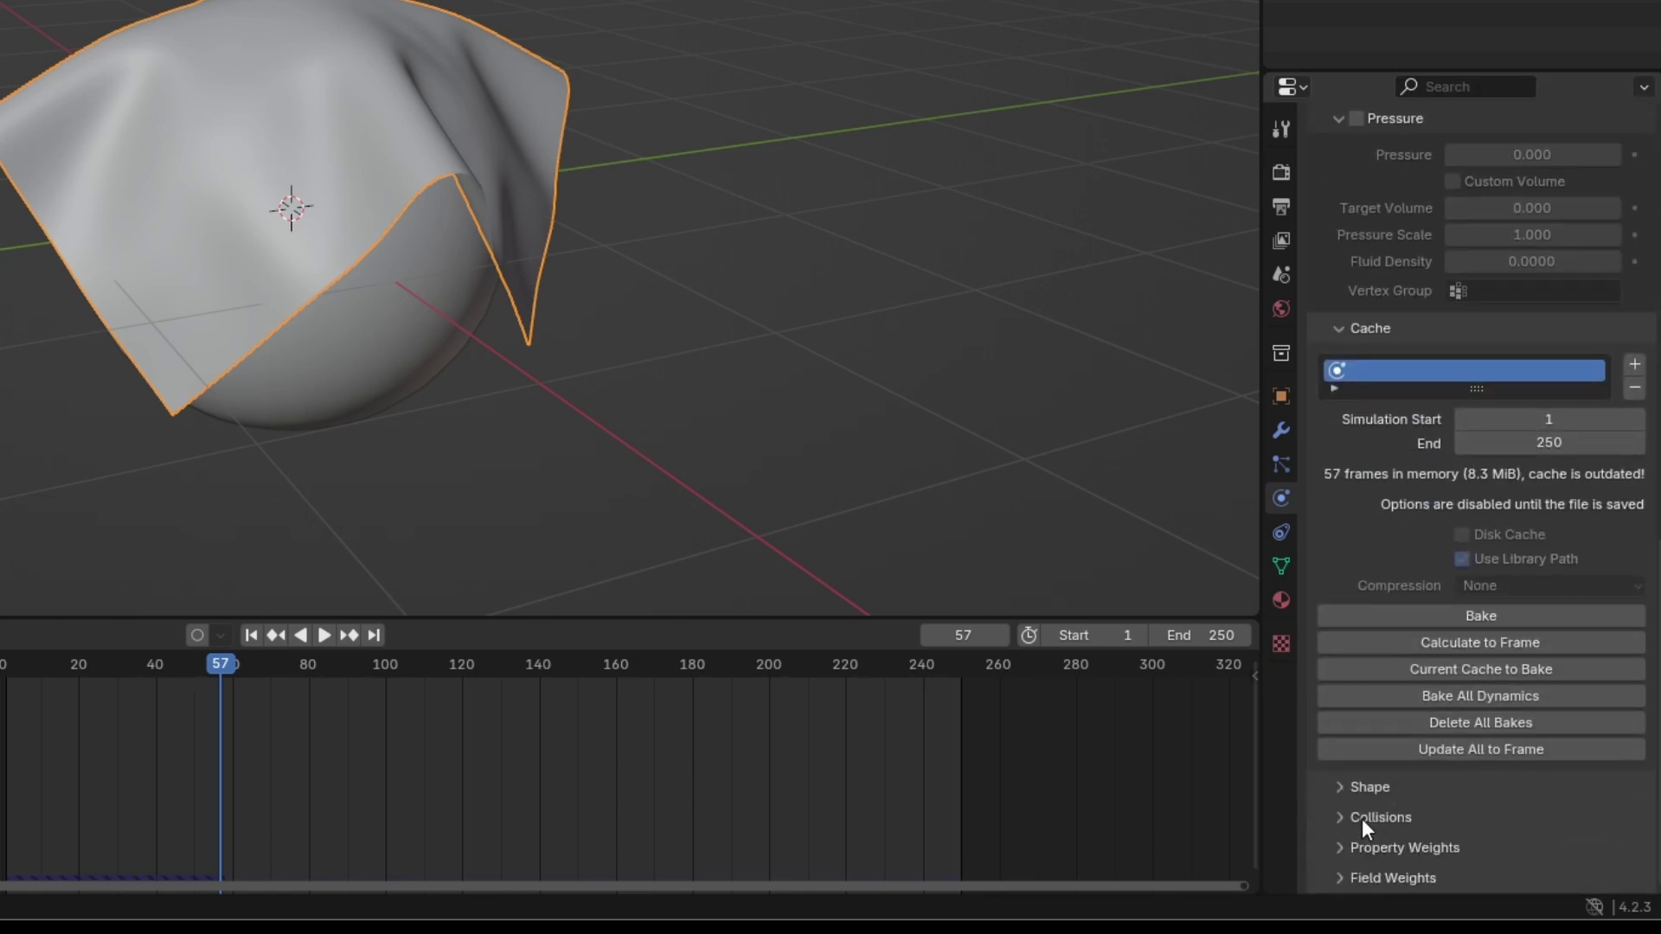
{"action": "left_click", "coordinate": [1361, 818]}
{"action": "scroll", "coordinate": [1349, 804], "scroll_direction": "down", "scroll_amount": 8}
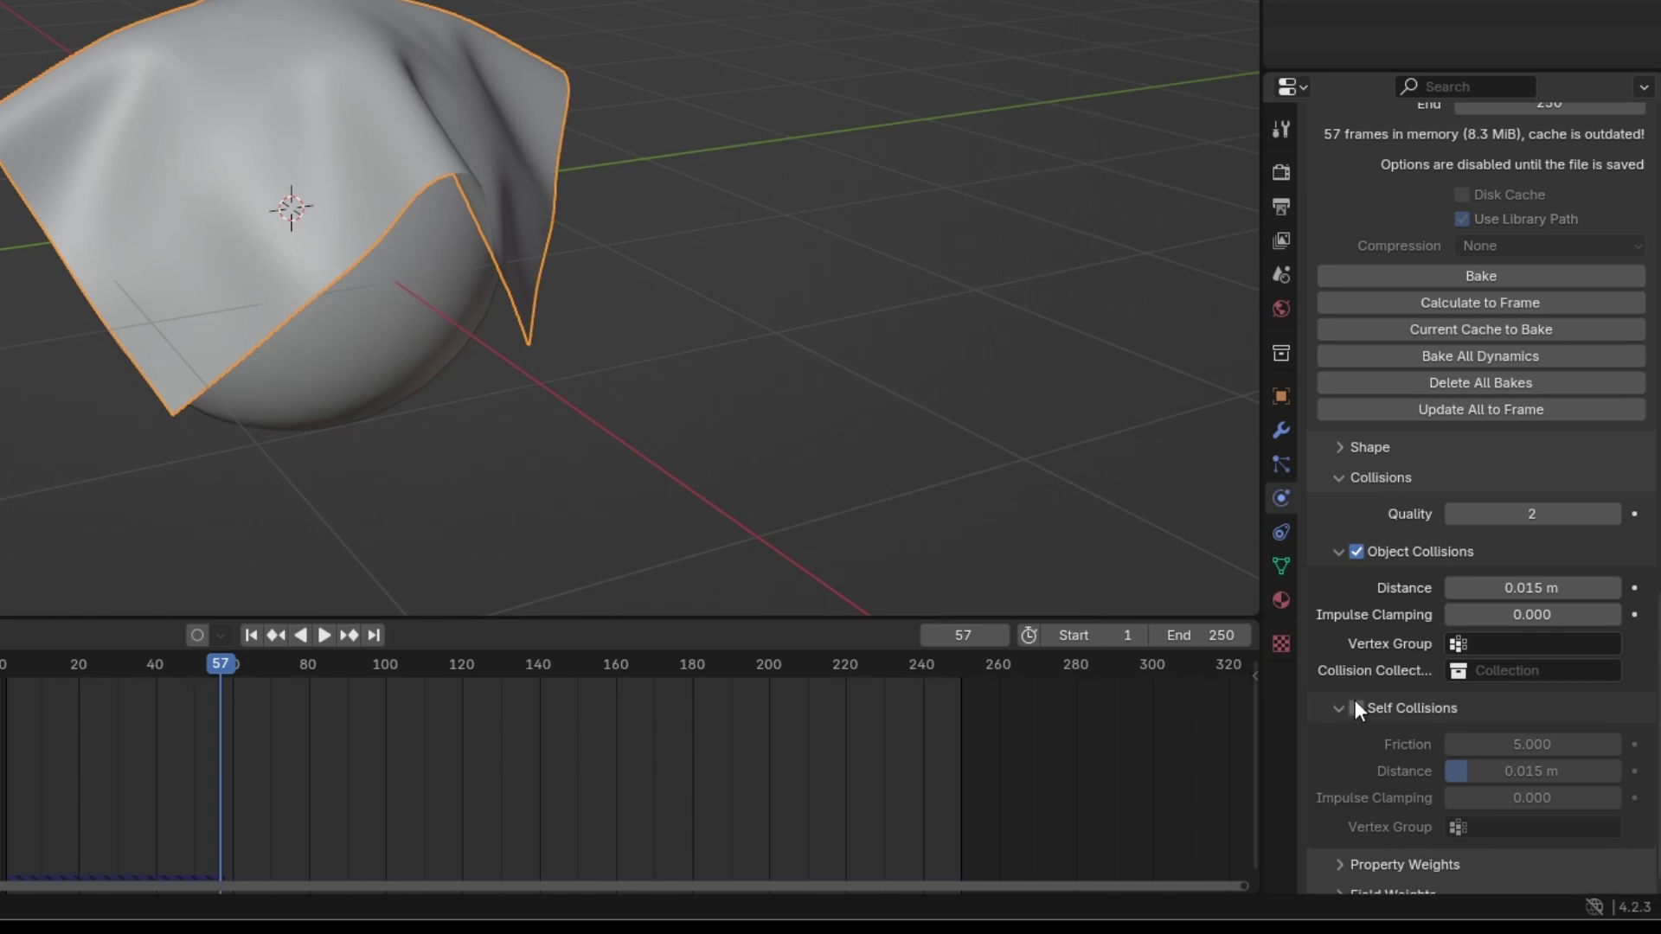
{"action": "scroll", "coordinate": [1358, 699], "scroll_direction": "down", "scroll_amount": 1}
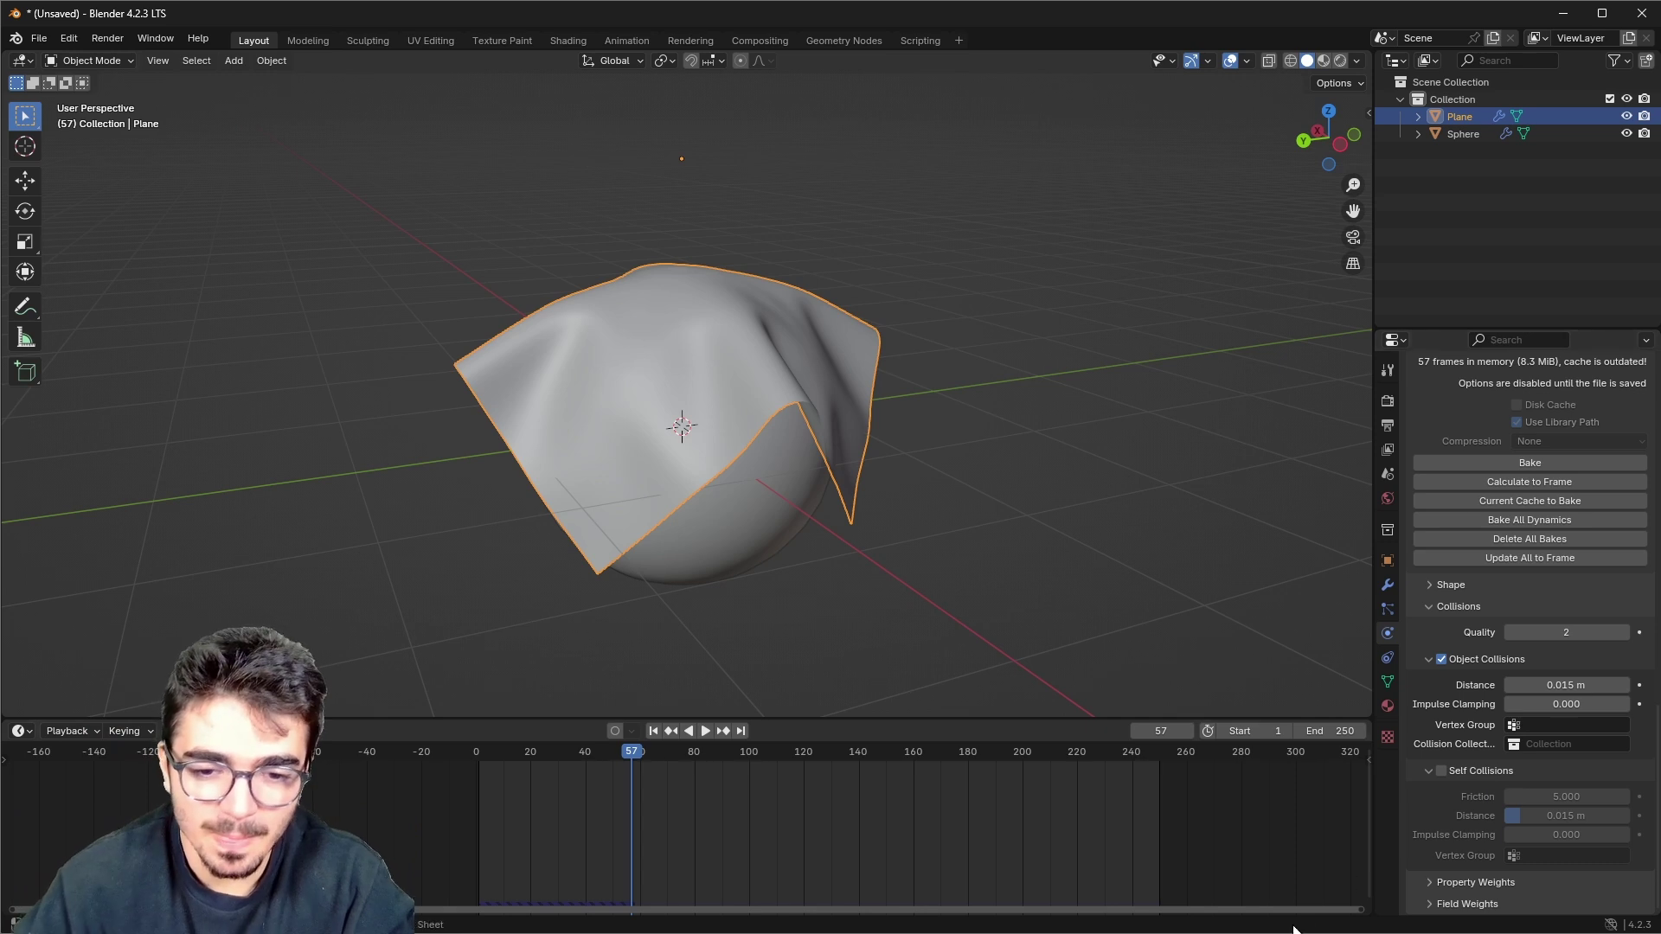
- Enable Self Collisions for the plane's cloth and bake the simulation
{"action": "left_click", "coordinate": [1440, 771]}
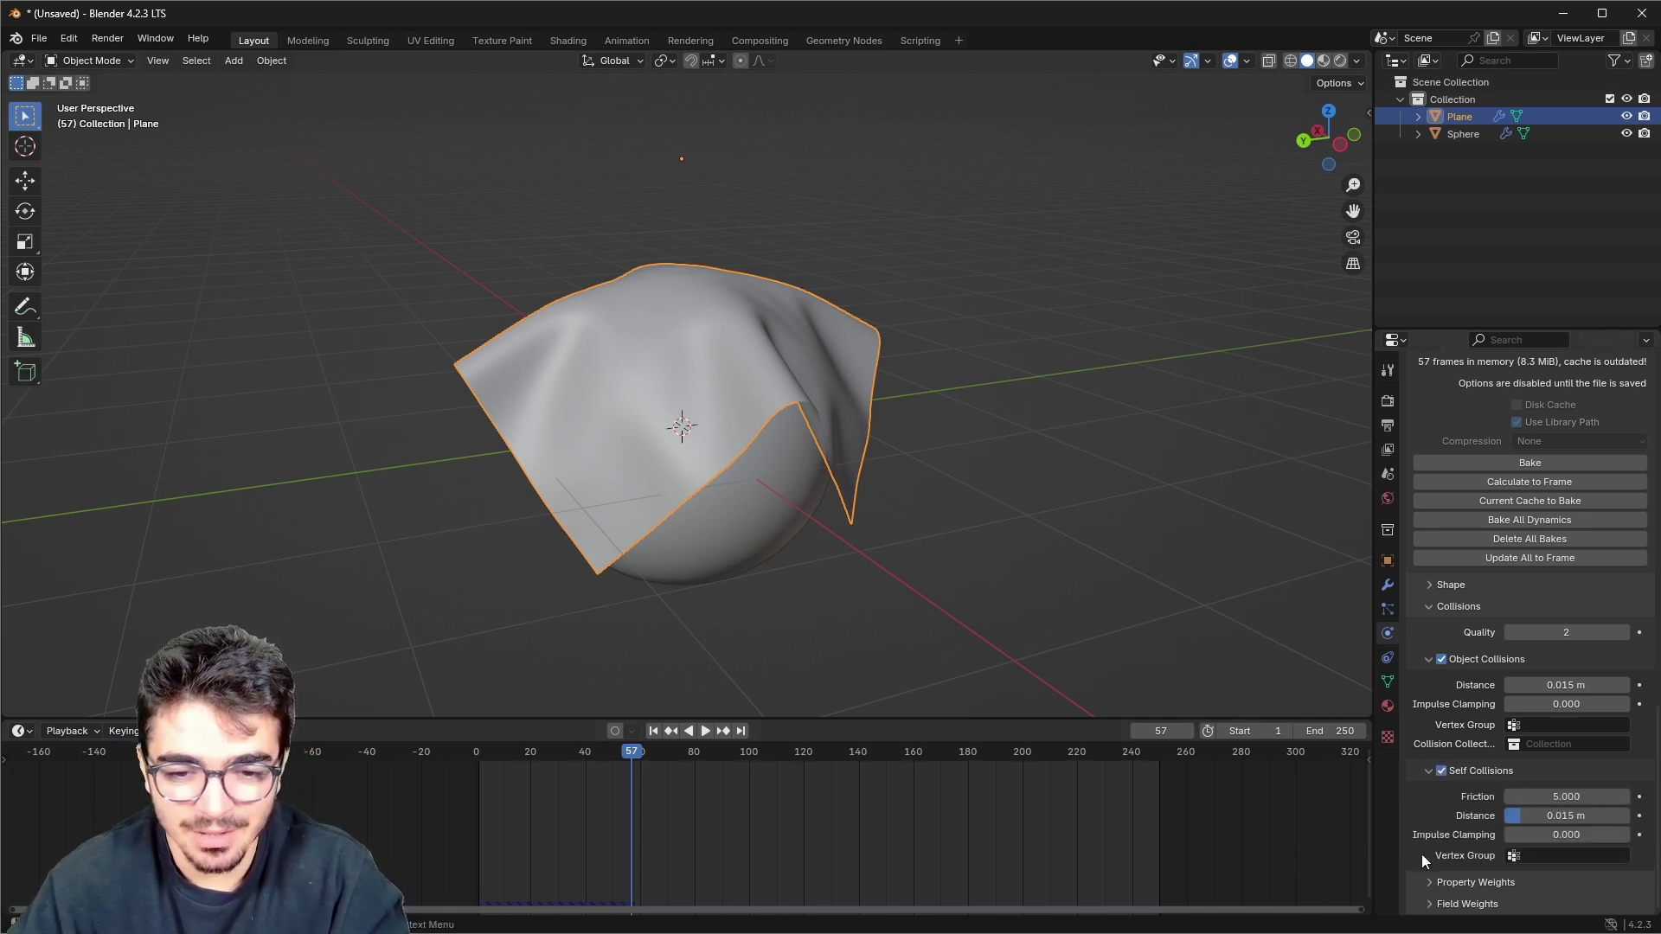
{"action": "scroll", "coordinate": [1507, 699], "scroll_direction": "up", "scroll_amount": 6}
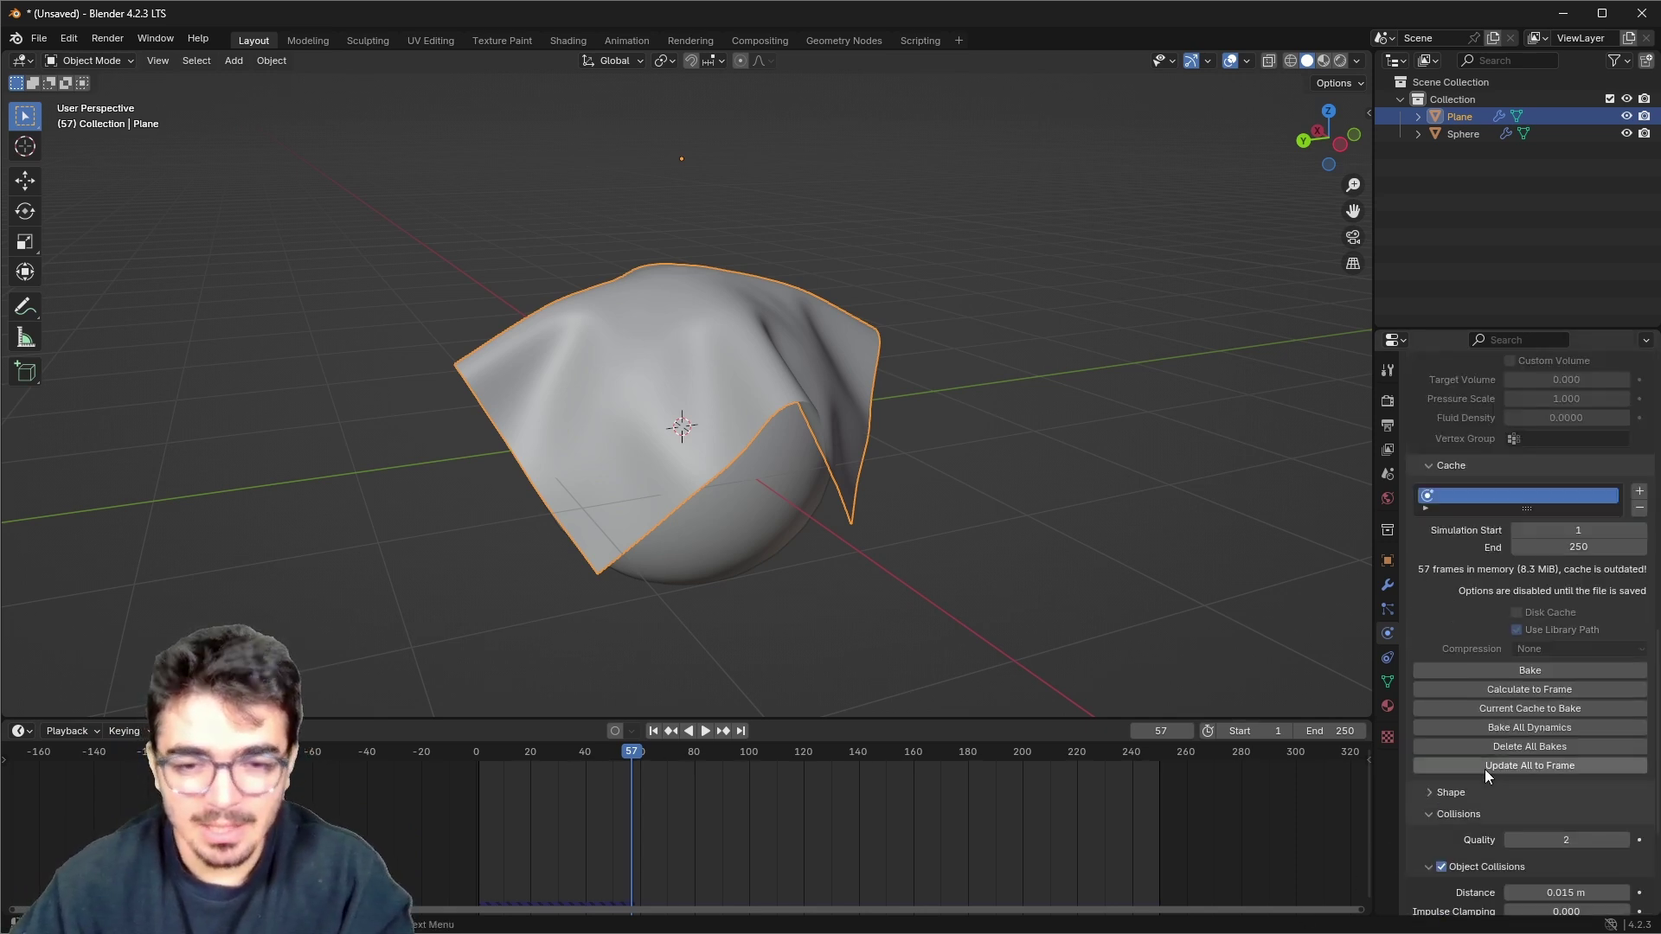
{"action": "left_click", "coordinate": [1530, 671]}
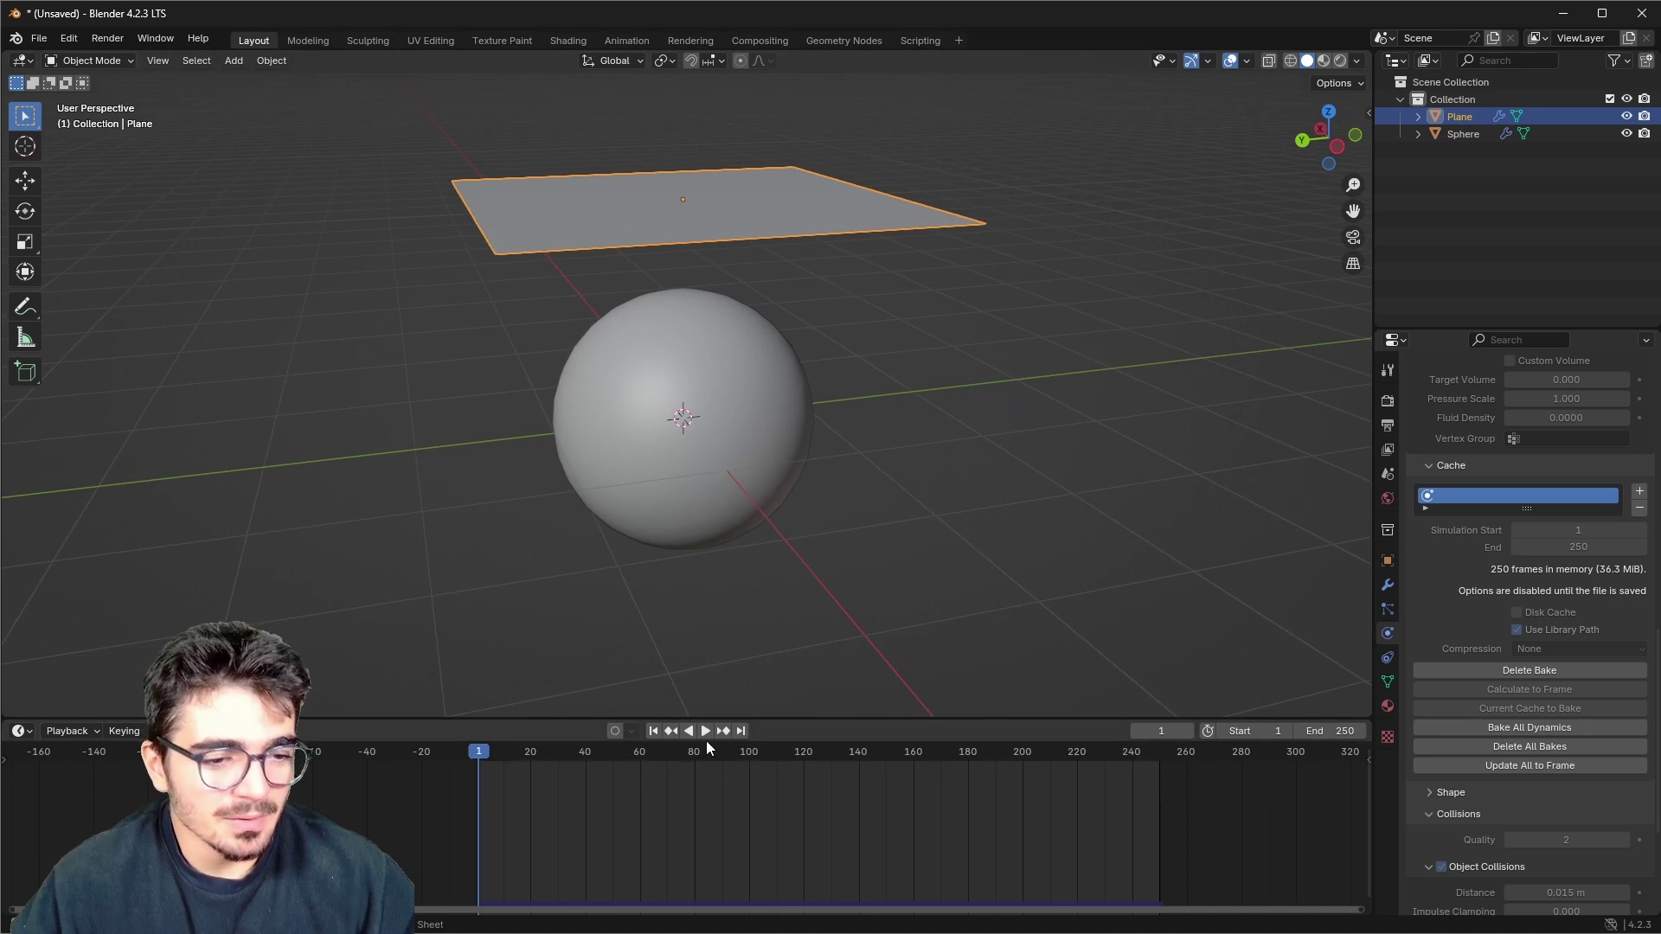
- Play the baked cloth animation, stop at frame 70, and examine the folds up close from several angles
{"action": "left_click", "coordinate": [707, 734]}
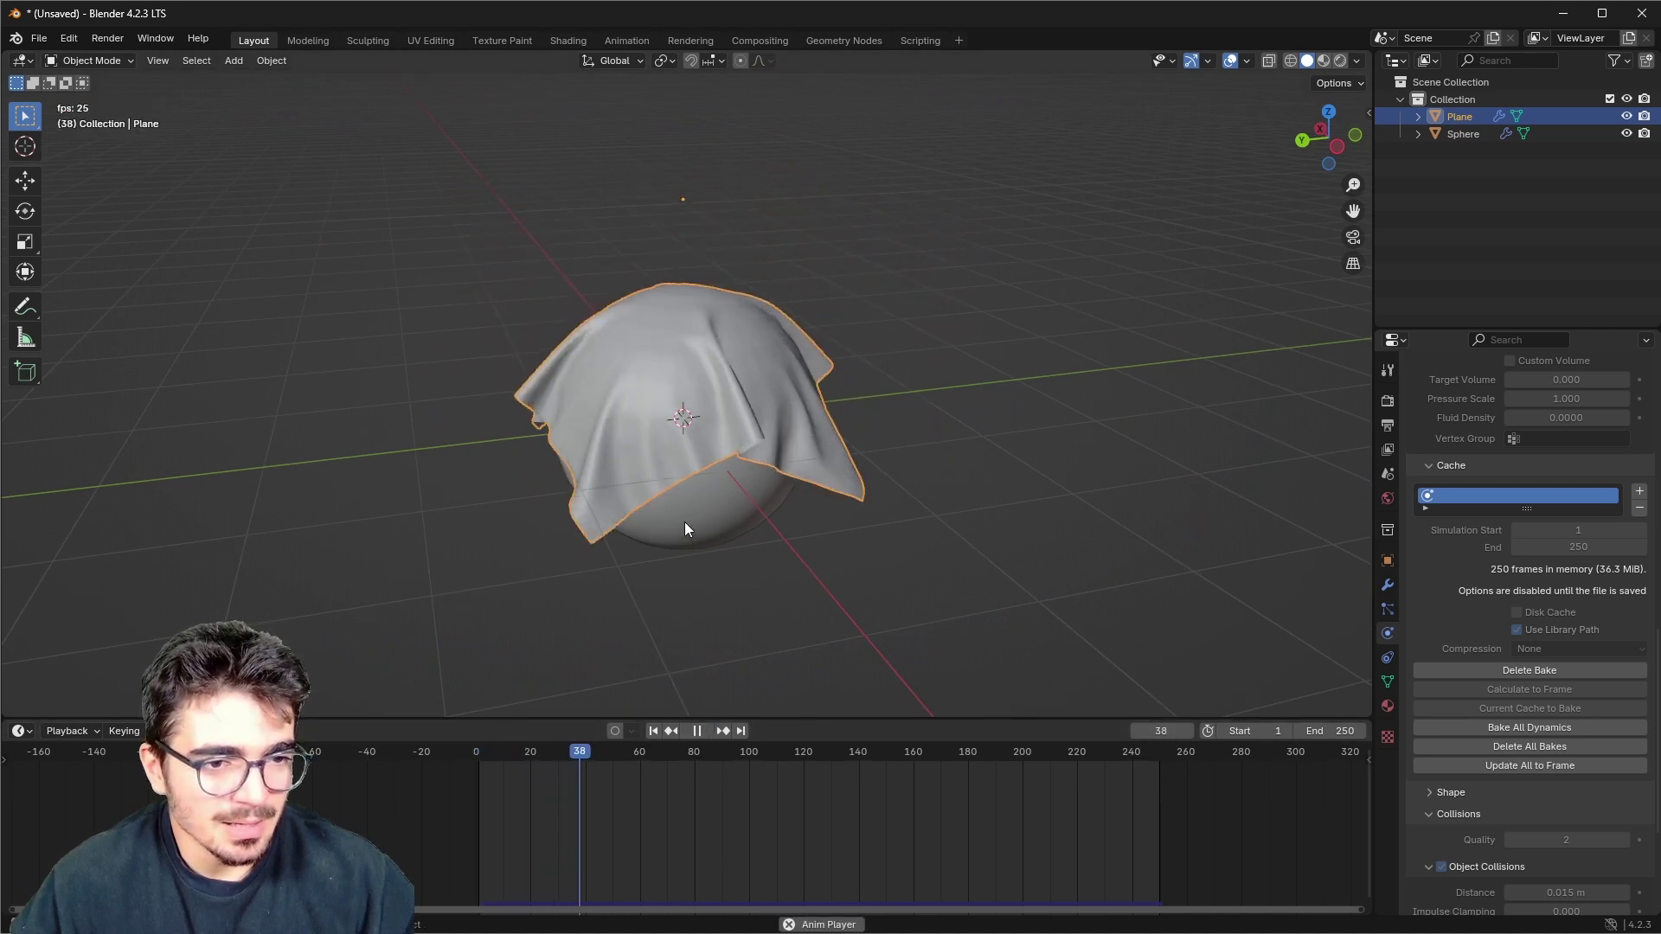
{"action": "left_click", "coordinate": [697, 731]}
{"action": "scroll", "coordinate": [527, 516], "scroll_direction": "up", "scroll_amount": 4}
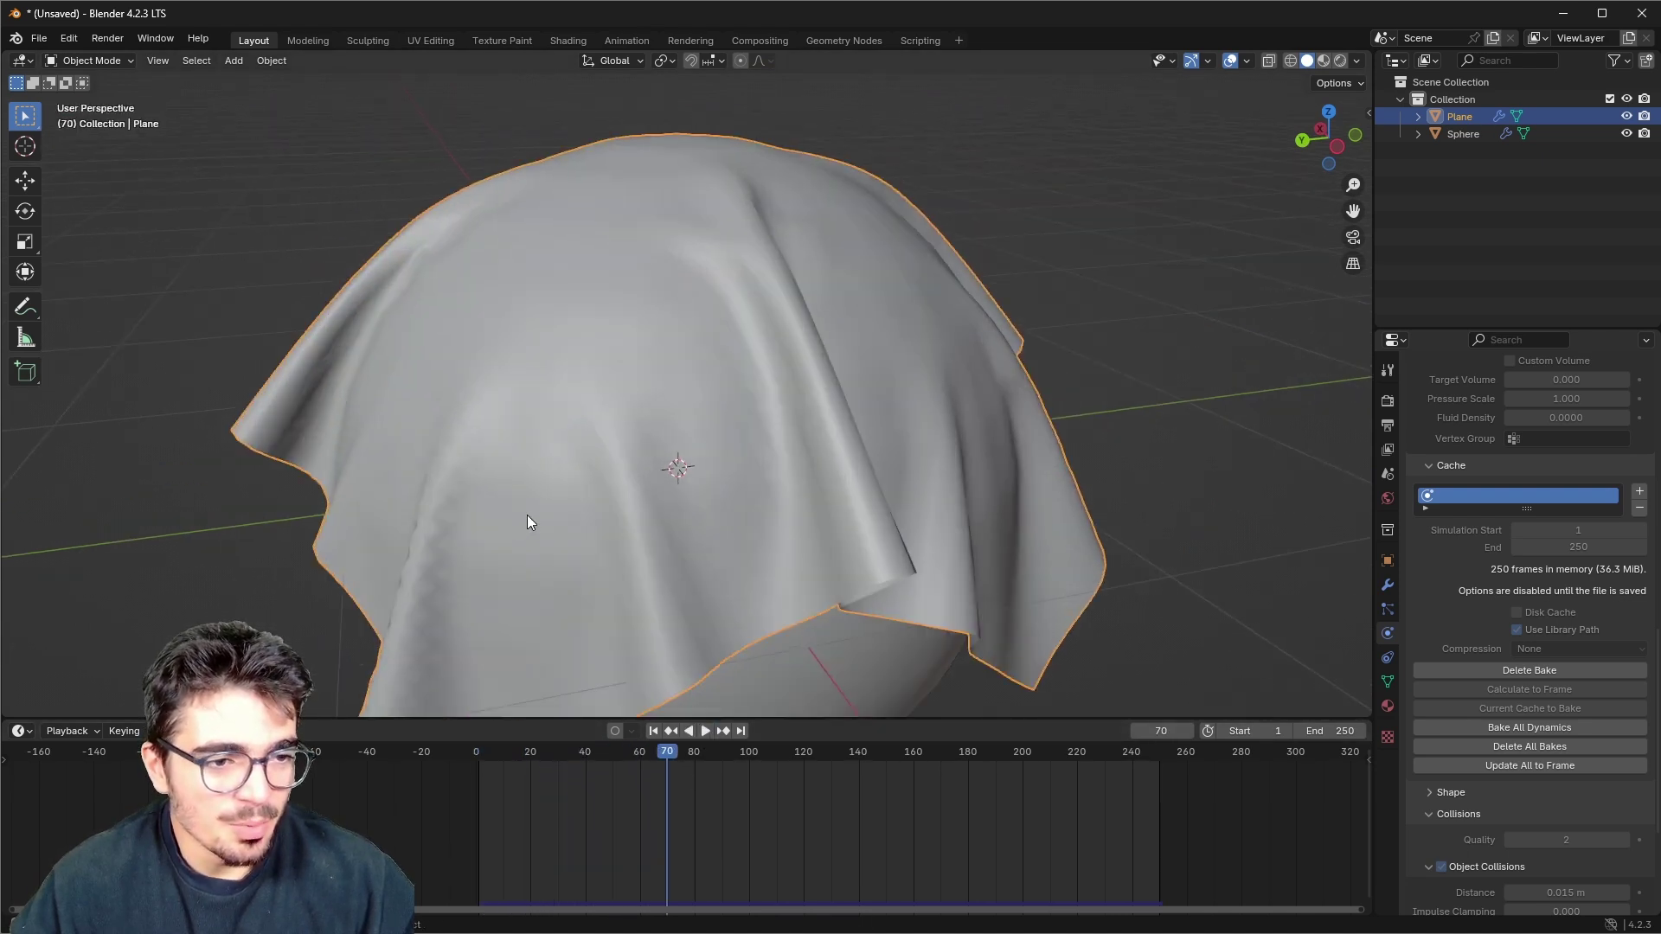
{"action": "middle_click_drag", "start_coordinate": [527, 515], "coordinate": [879, 515]}
{"action": "scroll", "coordinate": [855, 334], "scroll_direction": "up", "scroll_amount": 5}
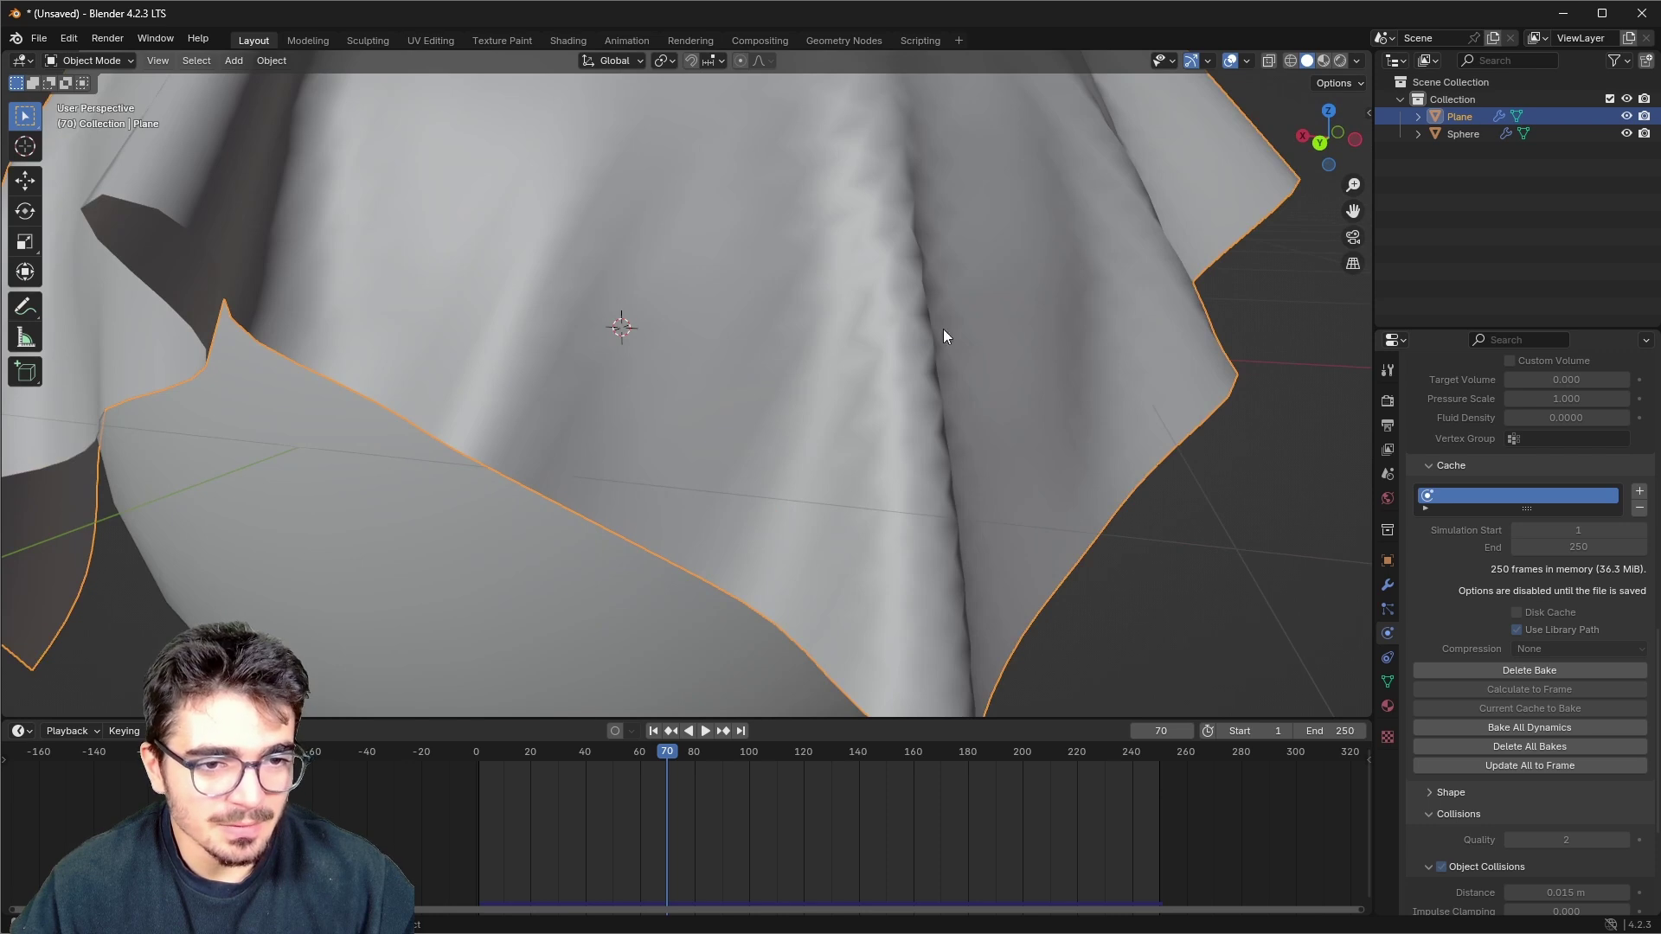
{"action": "scroll", "coordinate": [943, 329], "scroll_direction": "down", "scroll_amount": 1}
{"action": "middle_click_drag", "start_coordinate": [879, 387], "coordinate": [863, 517], "text": "shift"}
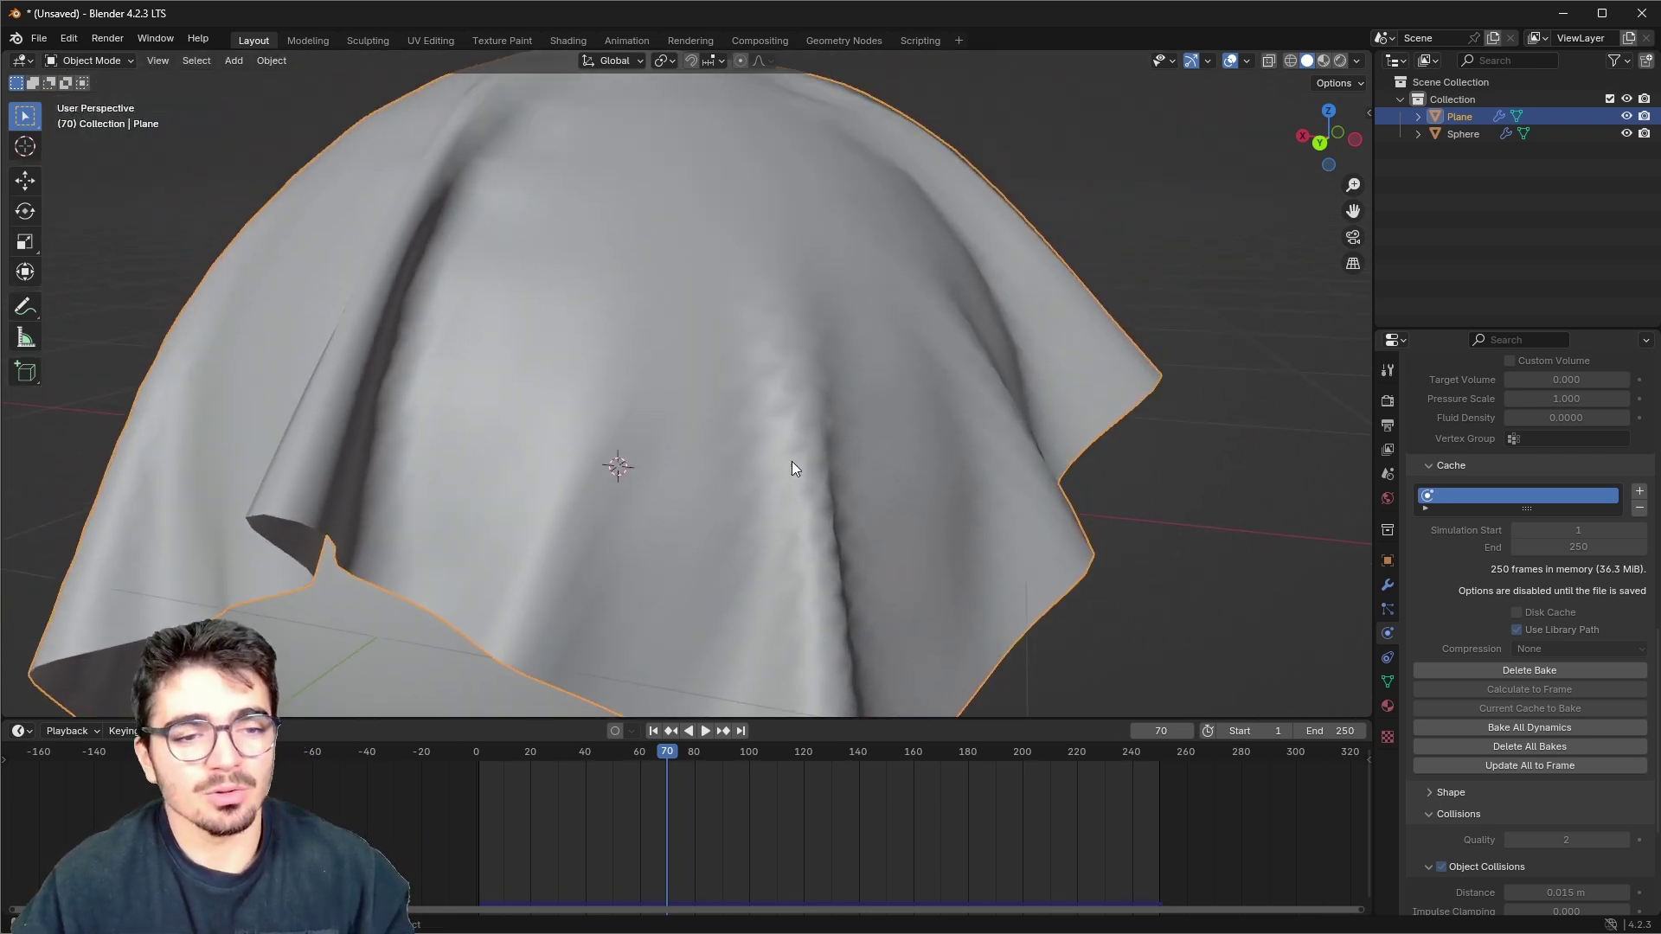
{"action": "scroll", "coordinate": [782, 385], "scroll_direction": "down", "scroll_amount": 2}
{"action": "scroll", "coordinate": [735, 450], "scroll_direction": "down", "scroll_amount": 3}
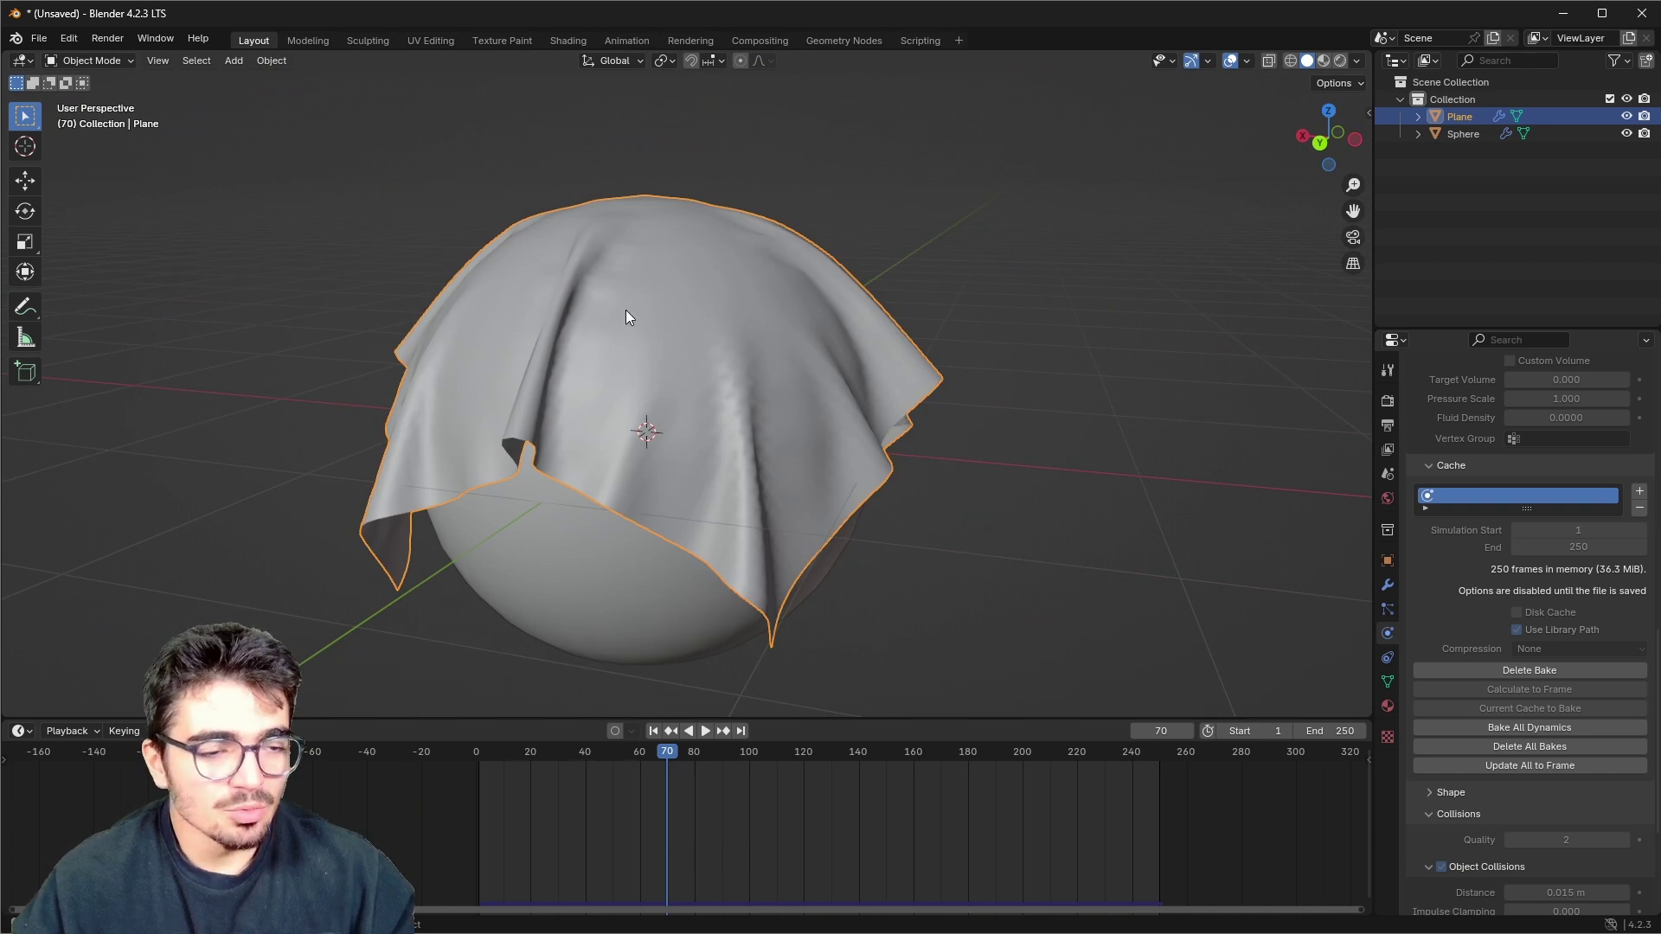
- Check the plane's mesh density in Edit Mode, return to Object Mode, and inspect the draped cloth's surface
{"action": "key", "text": "Tab"}
{"action": "scroll", "coordinate": [653, 348], "scroll_direction": "up", "scroll_amount": 3}
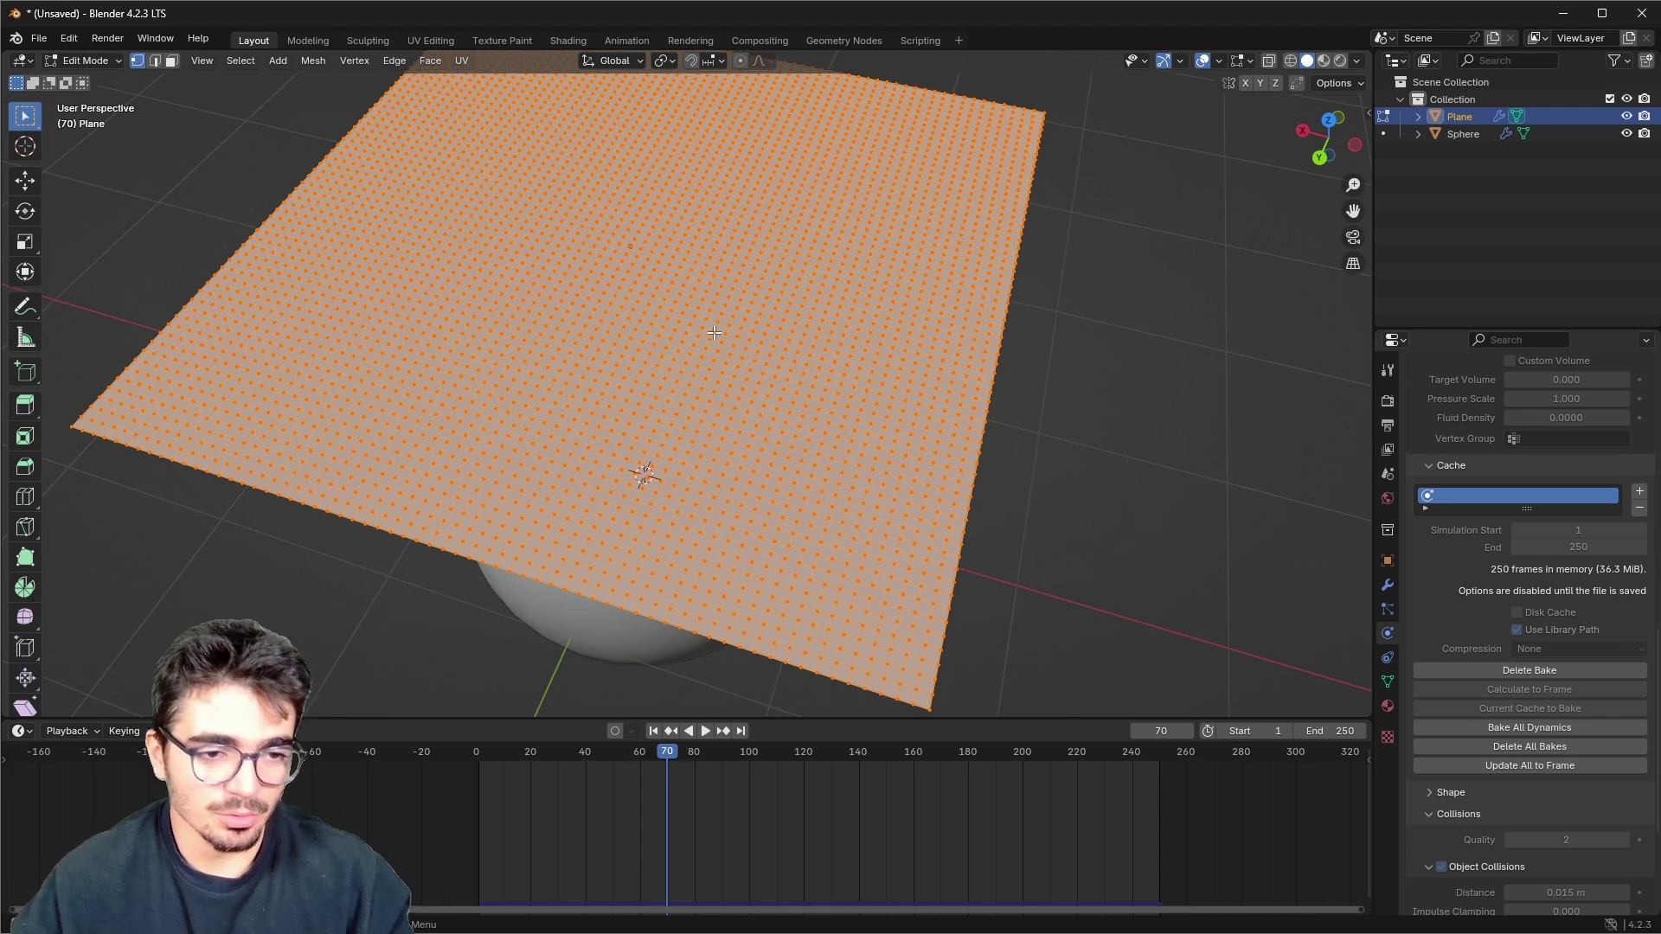
{"action": "key", "text": "Tab"}
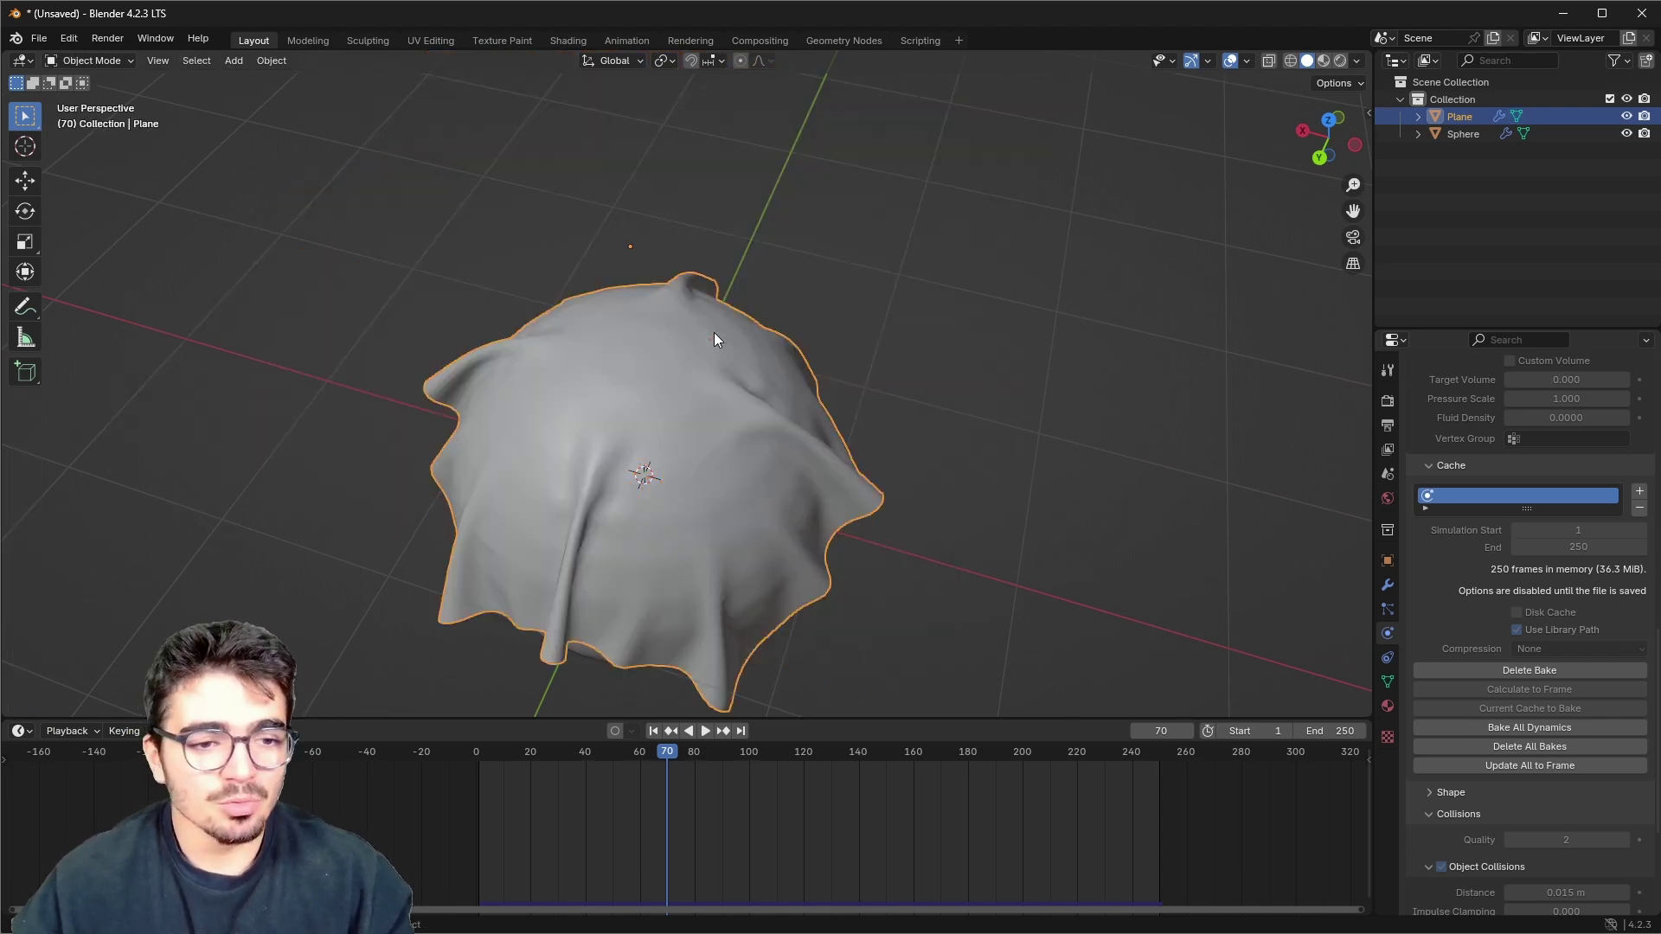
{"action": "middle_click_drag", "start_coordinate": [714, 332], "coordinate": [641, 428]}
{"action": "scroll", "coordinate": [657, 406], "scroll_direction": "up", "scroll_amount": 3}
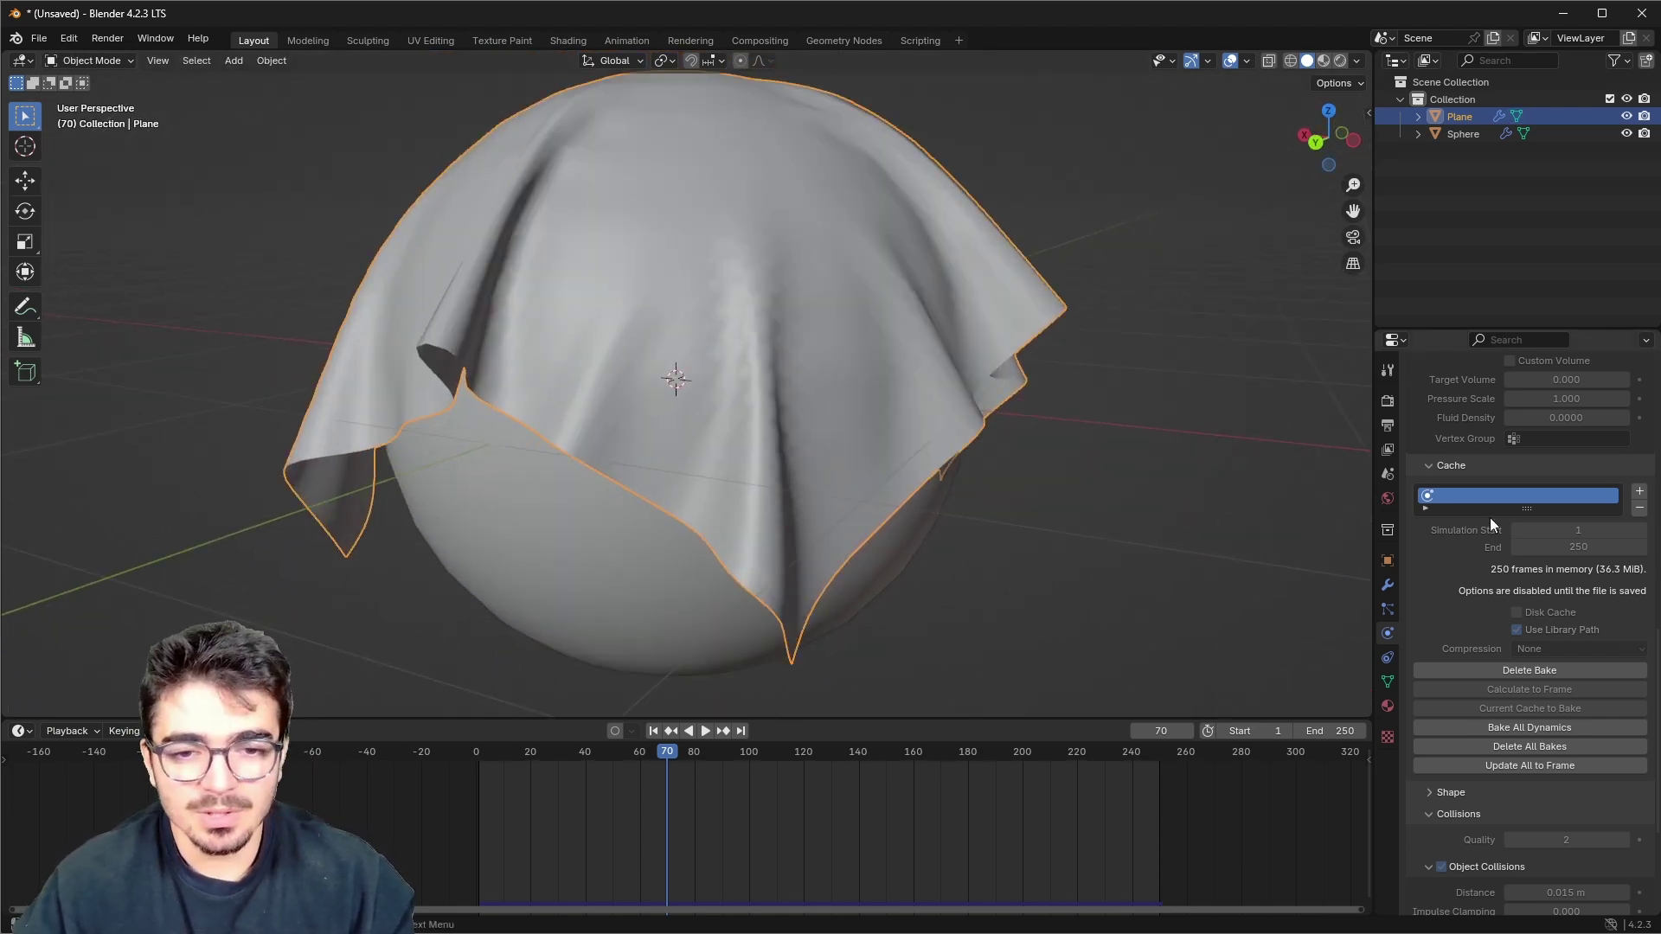
- Add a Subdivision Surface modifier to the plane below its Cloth modifier
{"action": "left_click", "coordinate": [1388, 585]}
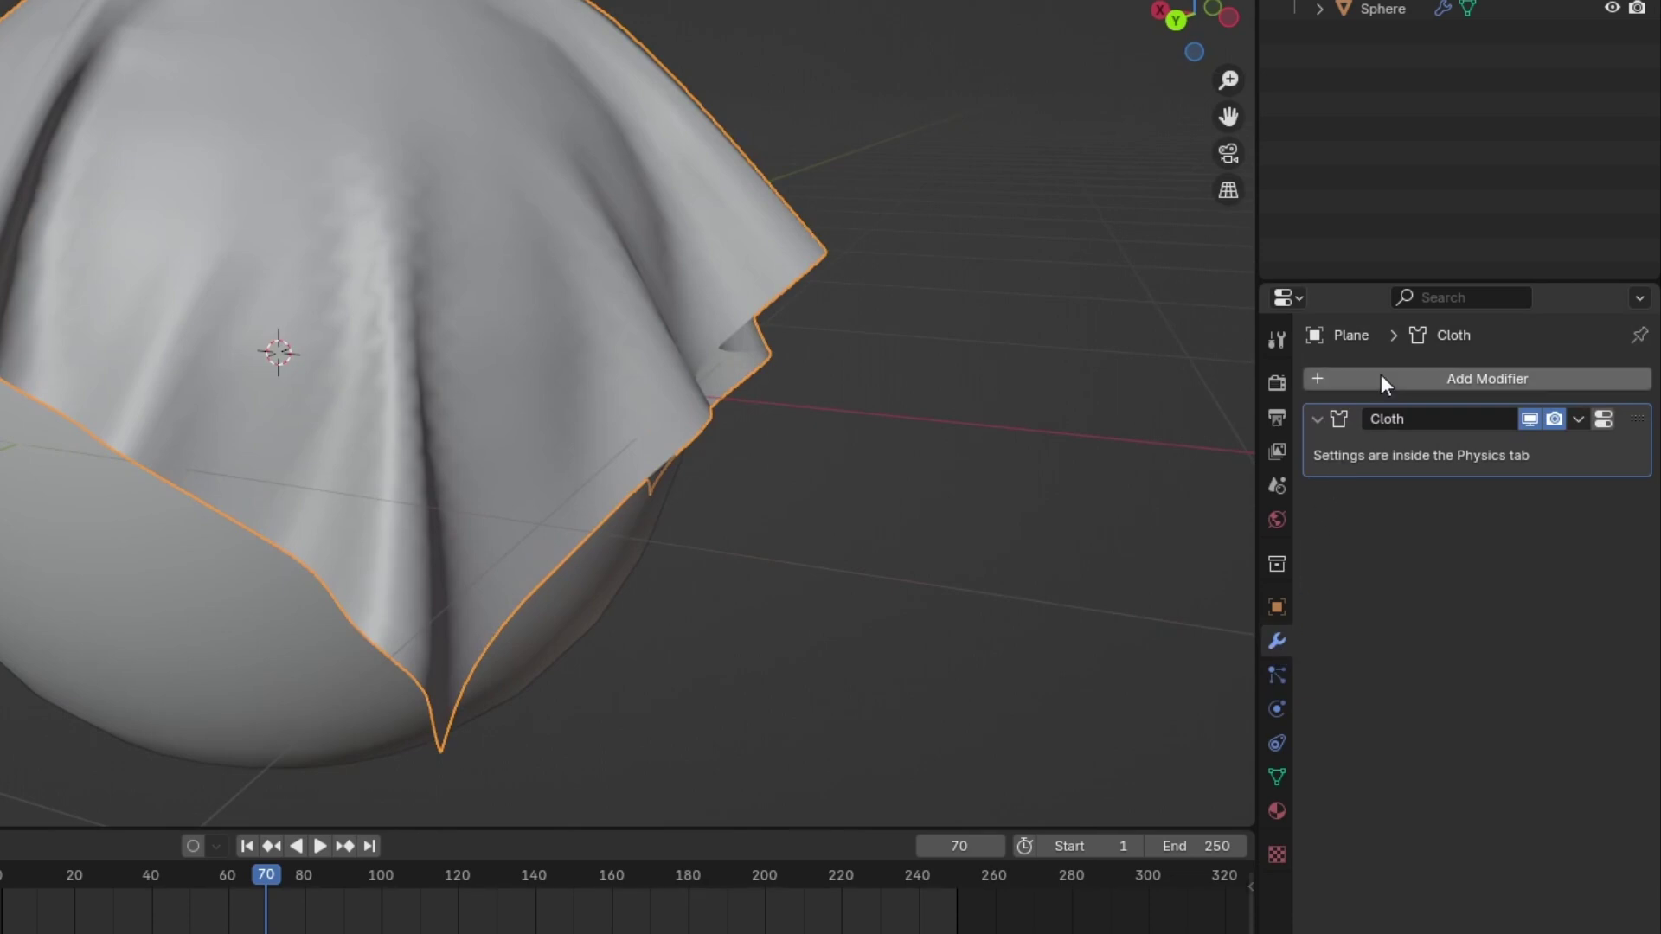
{"action": "left_click", "coordinate": [1408, 383]}
{"action": "left_click", "coordinate": [1382, 378]}
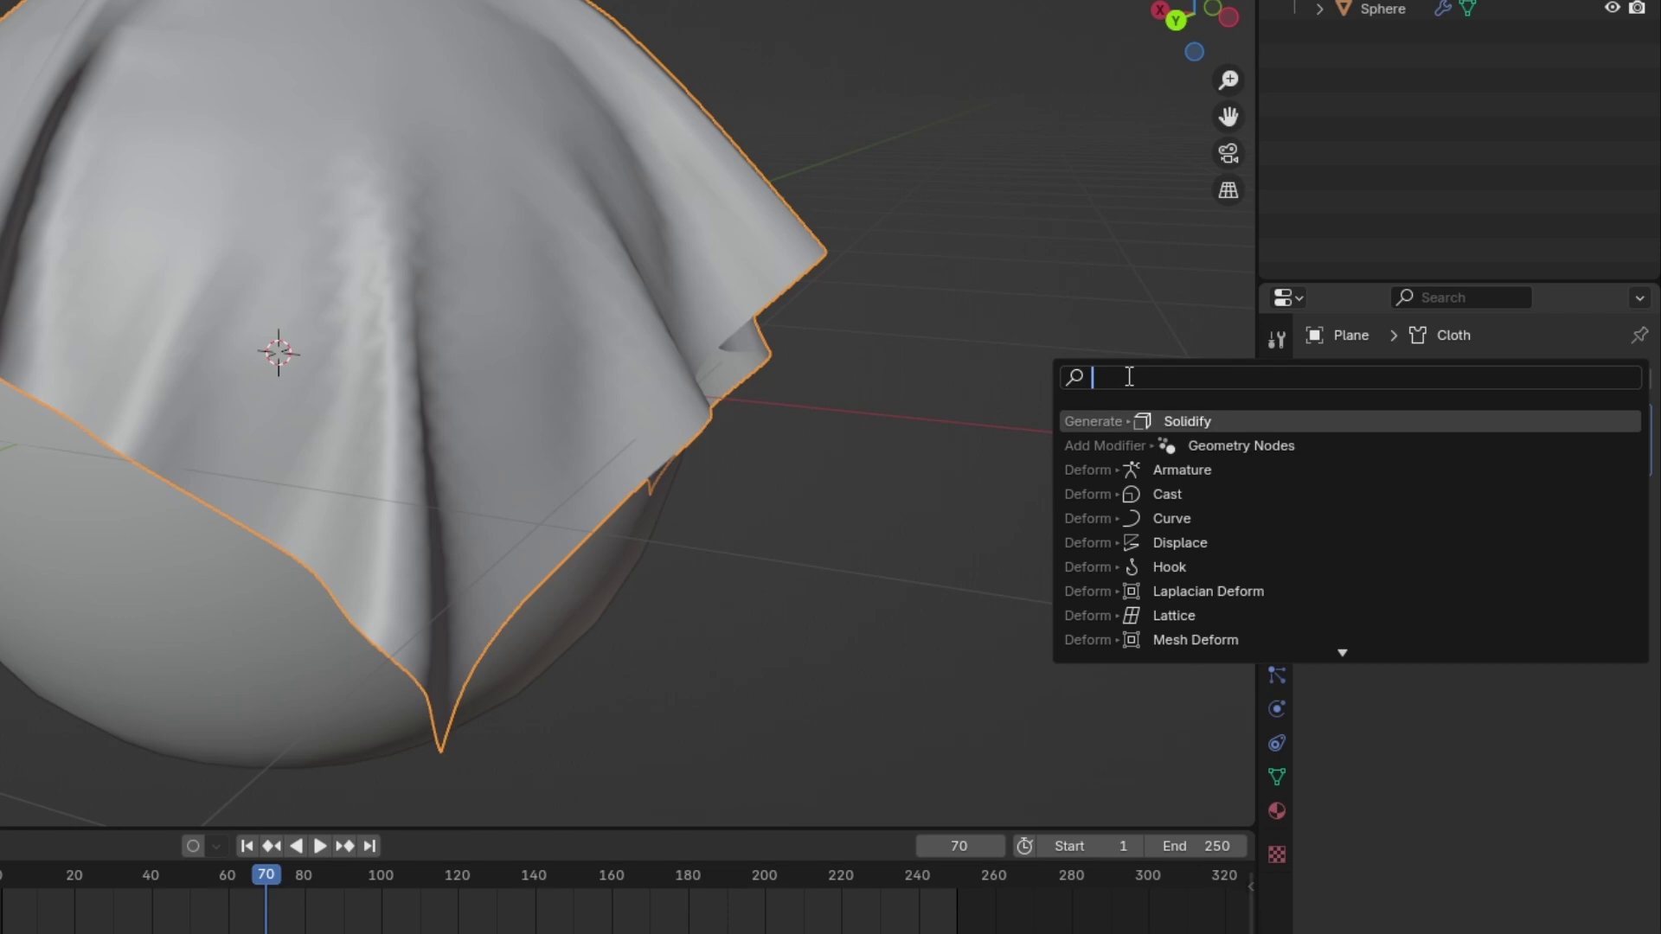
{"action": "type", "text": "sub"}
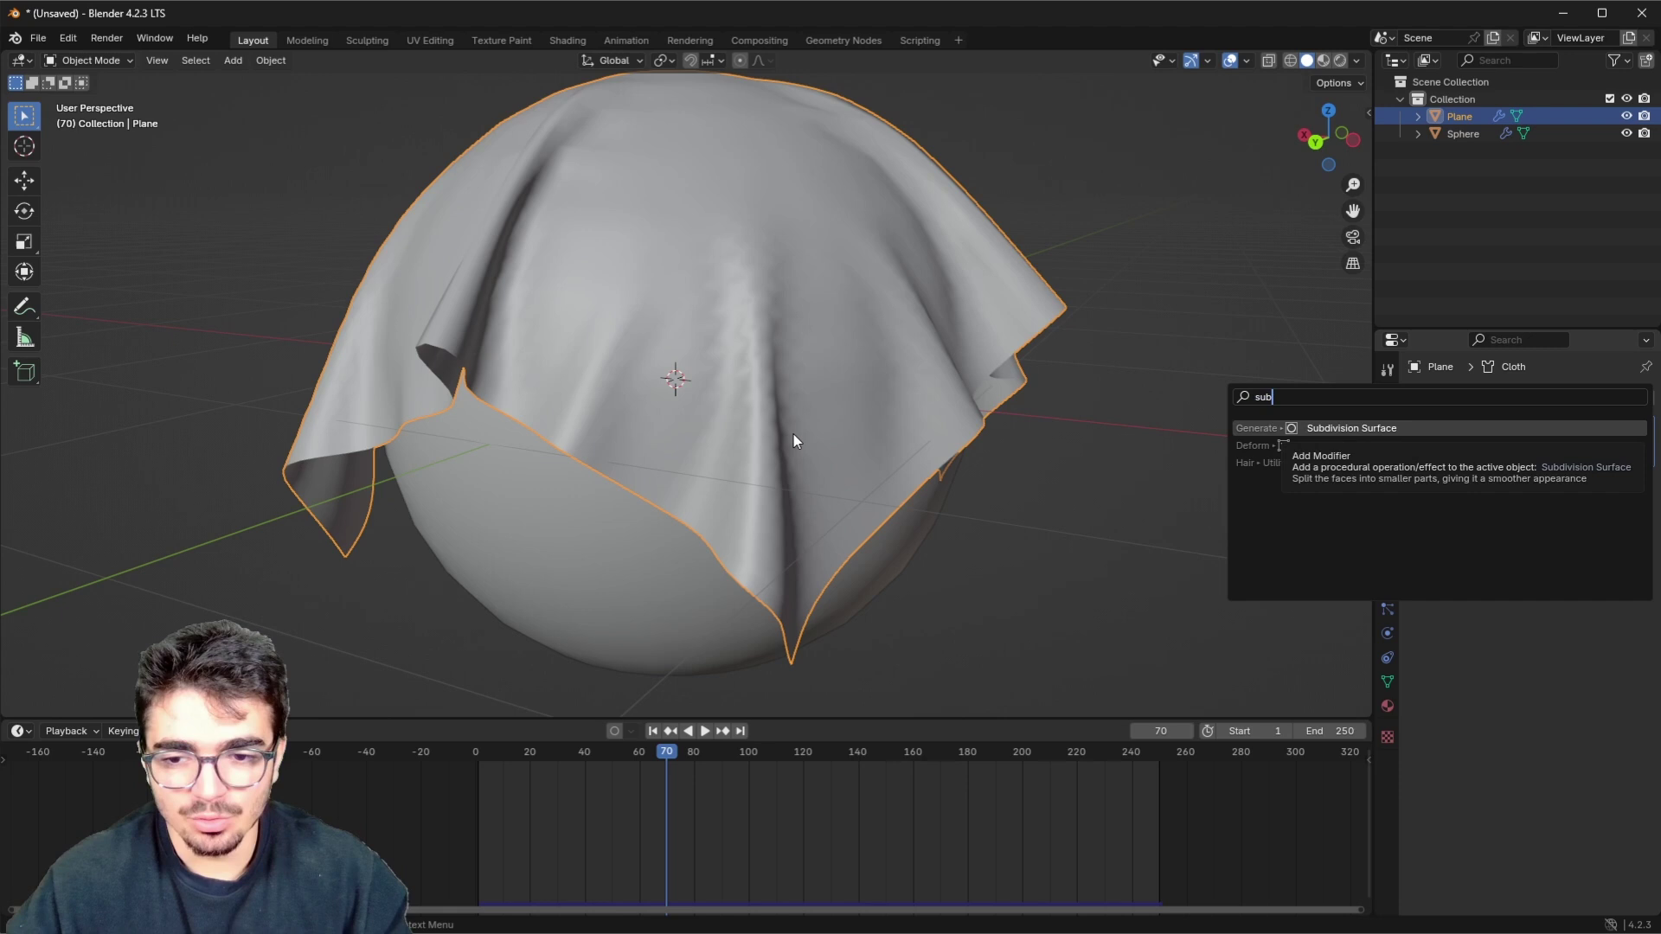
{"action": "key", "text": "Return"}
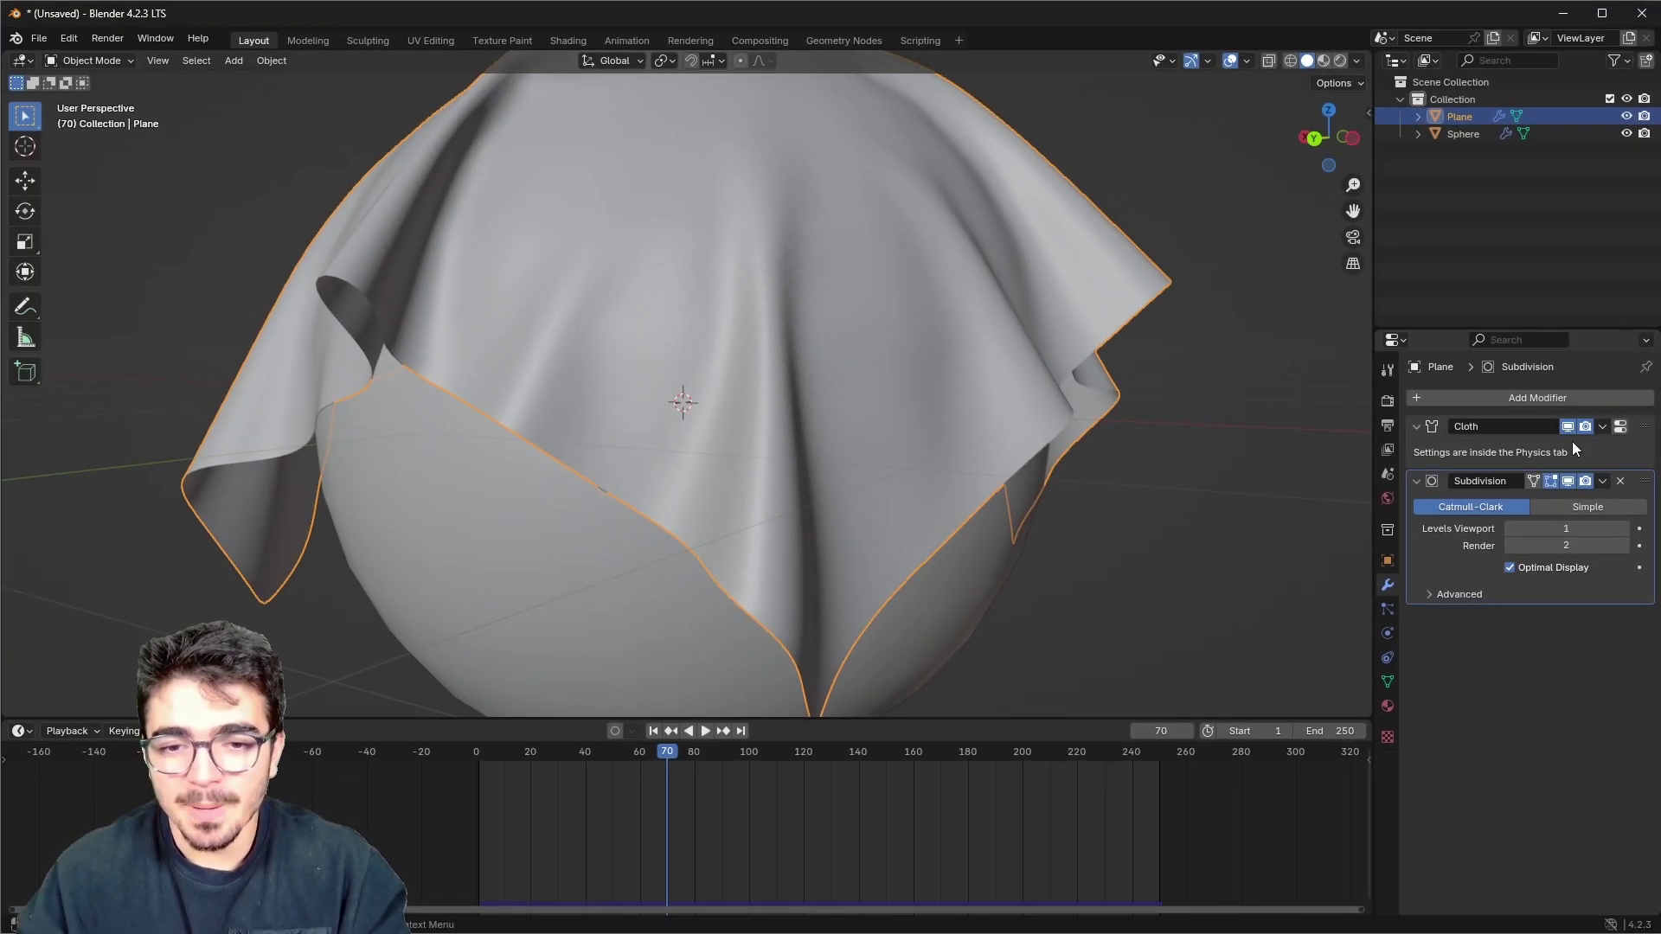
- Set the Subdivision modifier's viewport levels to 2
{"action": "middle_click_drag", "start_coordinate": [1116, 445], "coordinate": [883, 389]}
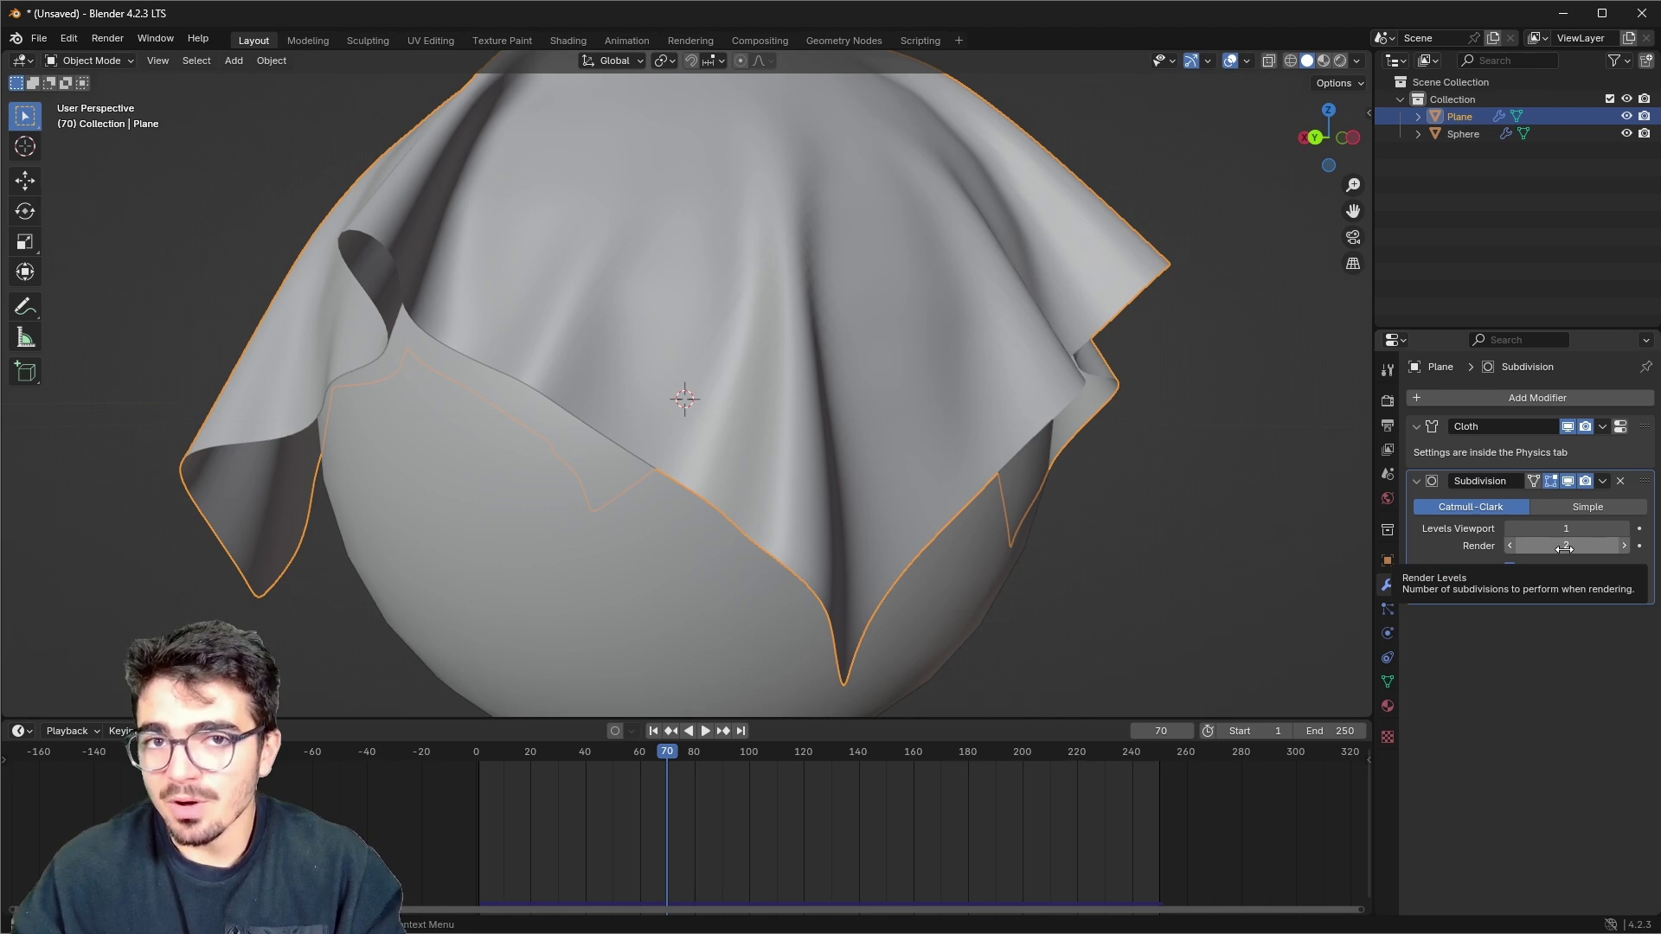
{"action": "left_click", "coordinate": [1575, 529]}
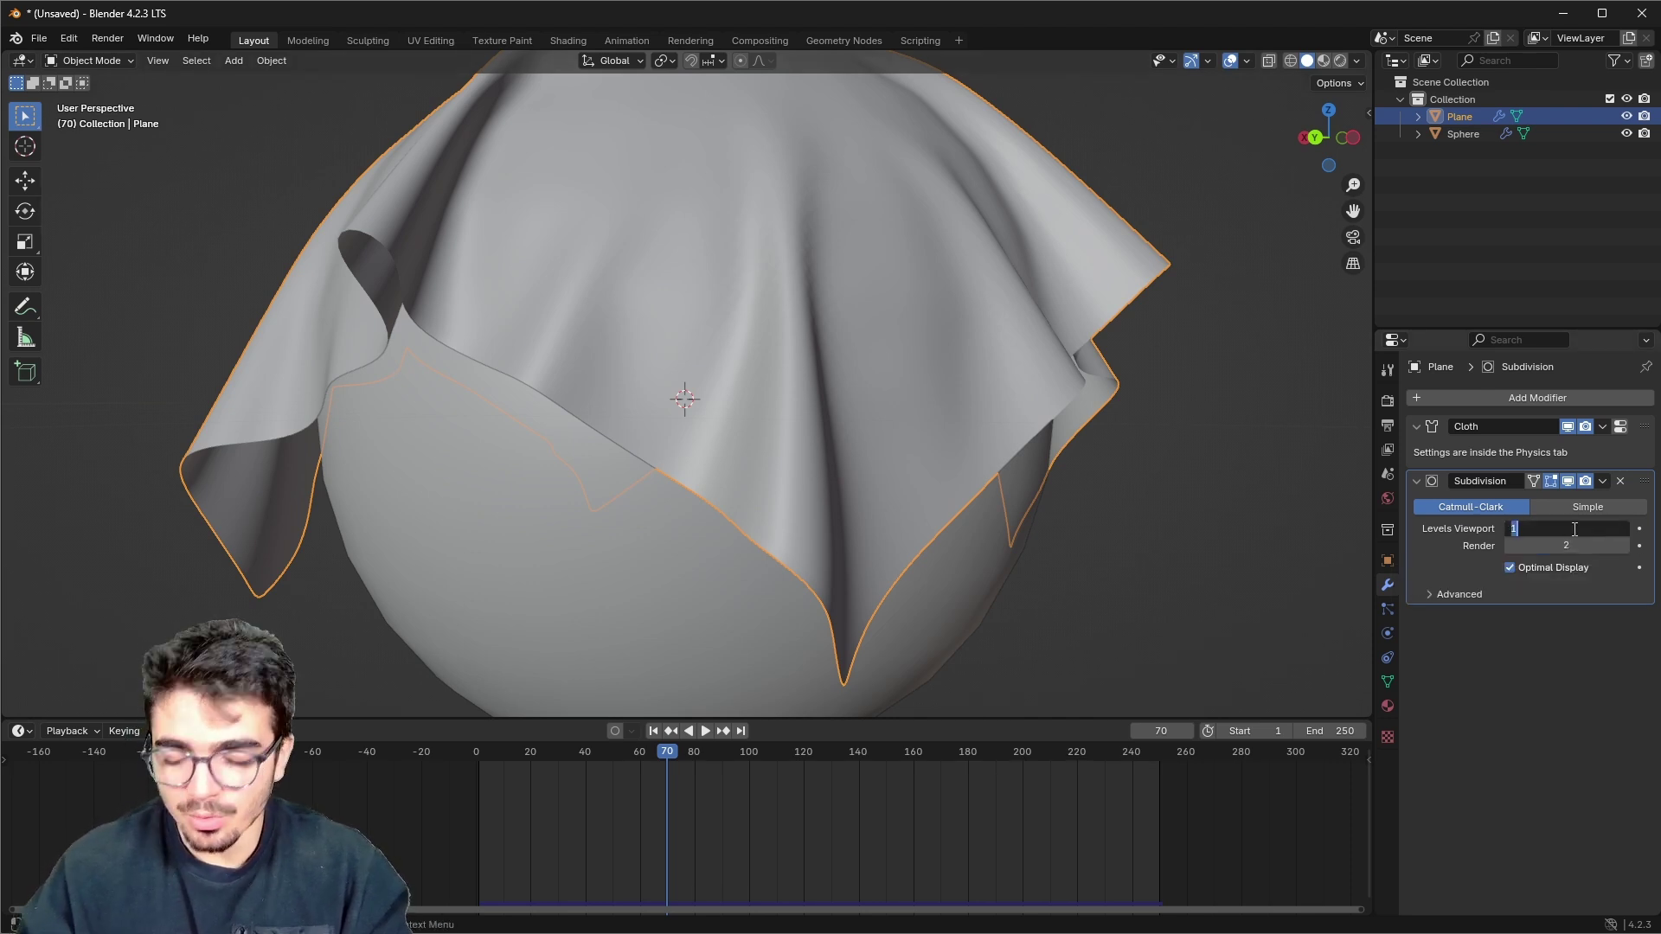
{"action": "type", "text": "2"}
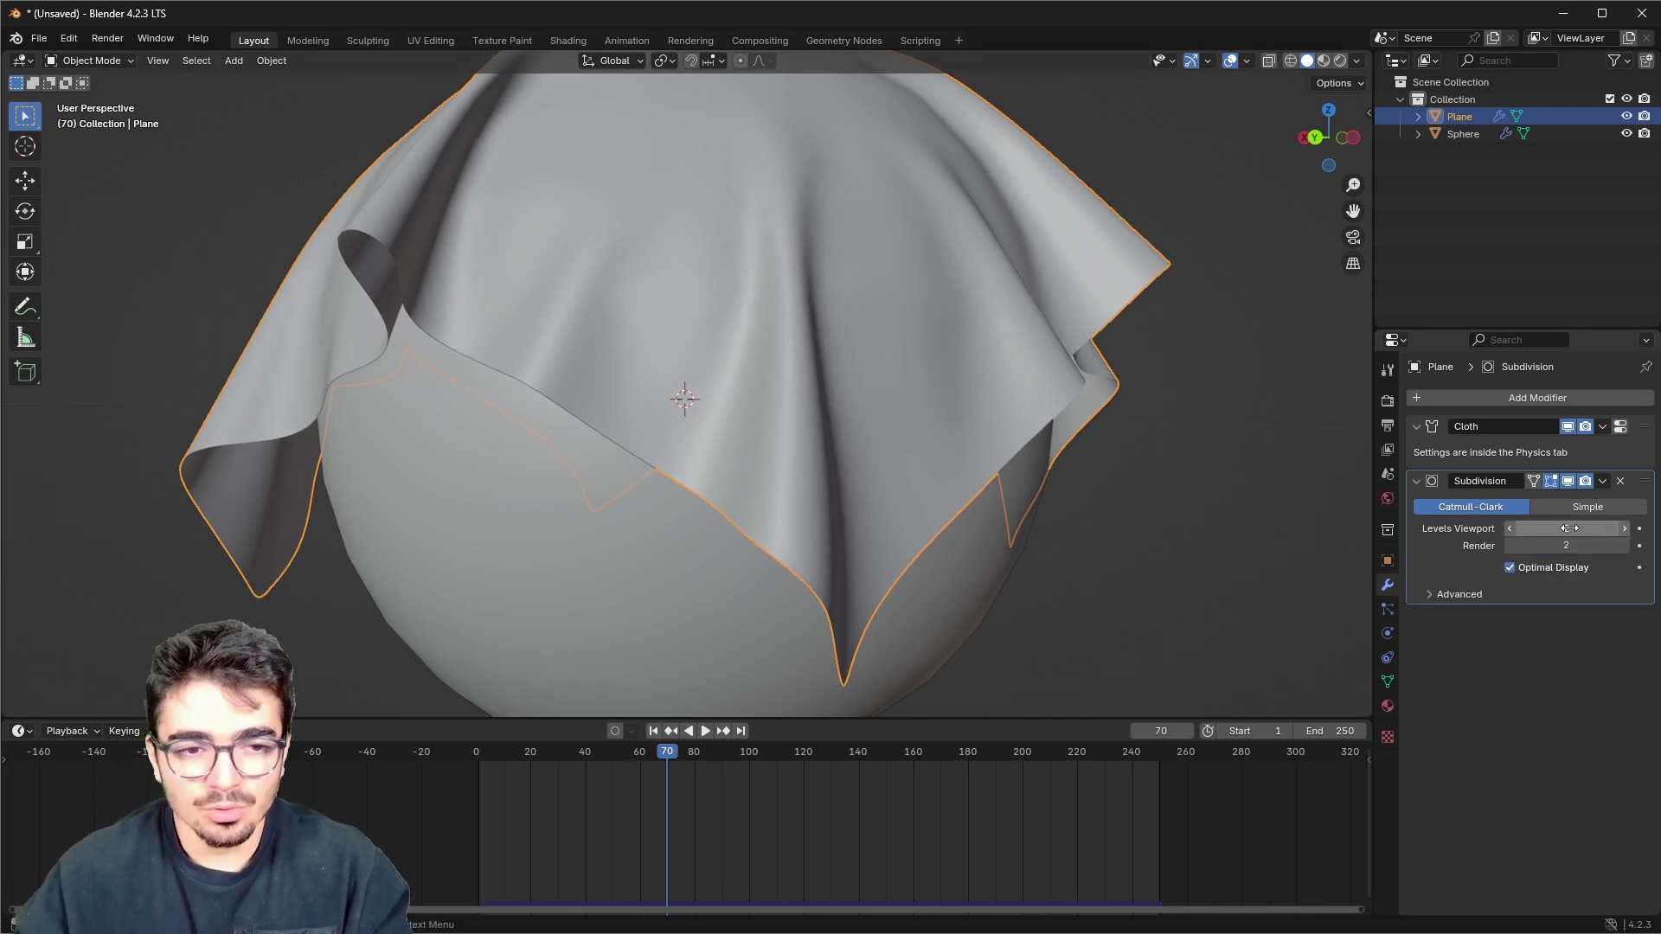
{"action": "key", "text": "Return"}
- Examine the subdivided cloth's folds and edges around the sphere from several angles and distances
{"action": "scroll", "coordinate": [840, 366], "scroll_direction": "up", "scroll_amount": 2}
{"action": "scroll", "coordinate": [865, 344], "scroll_direction": "up", "scroll_amount": 2}
{"action": "middle_click_drag", "start_coordinate": [932, 187], "coordinate": [906, 175]}
{"action": "scroll", "coordinate": [696, 152], "scroll_direction": "down", "scroll_amount": 3}
{"action": "middle_click_drag", "start_coordinate": [736, 216], "coordinate": [808, 384]}
{"action": "scroll", "coordinate": [895, 231], "scroll_direction": "up", "scroll_amount": 1}
{"action": "scroll", "coordinate": [856, 331], "scroll_direction": "up", "scroll_amount": 2}
{"action": "scroll", "coordinate": [917, 260], "scroll_direction": "down", "scroll_amount": 5}
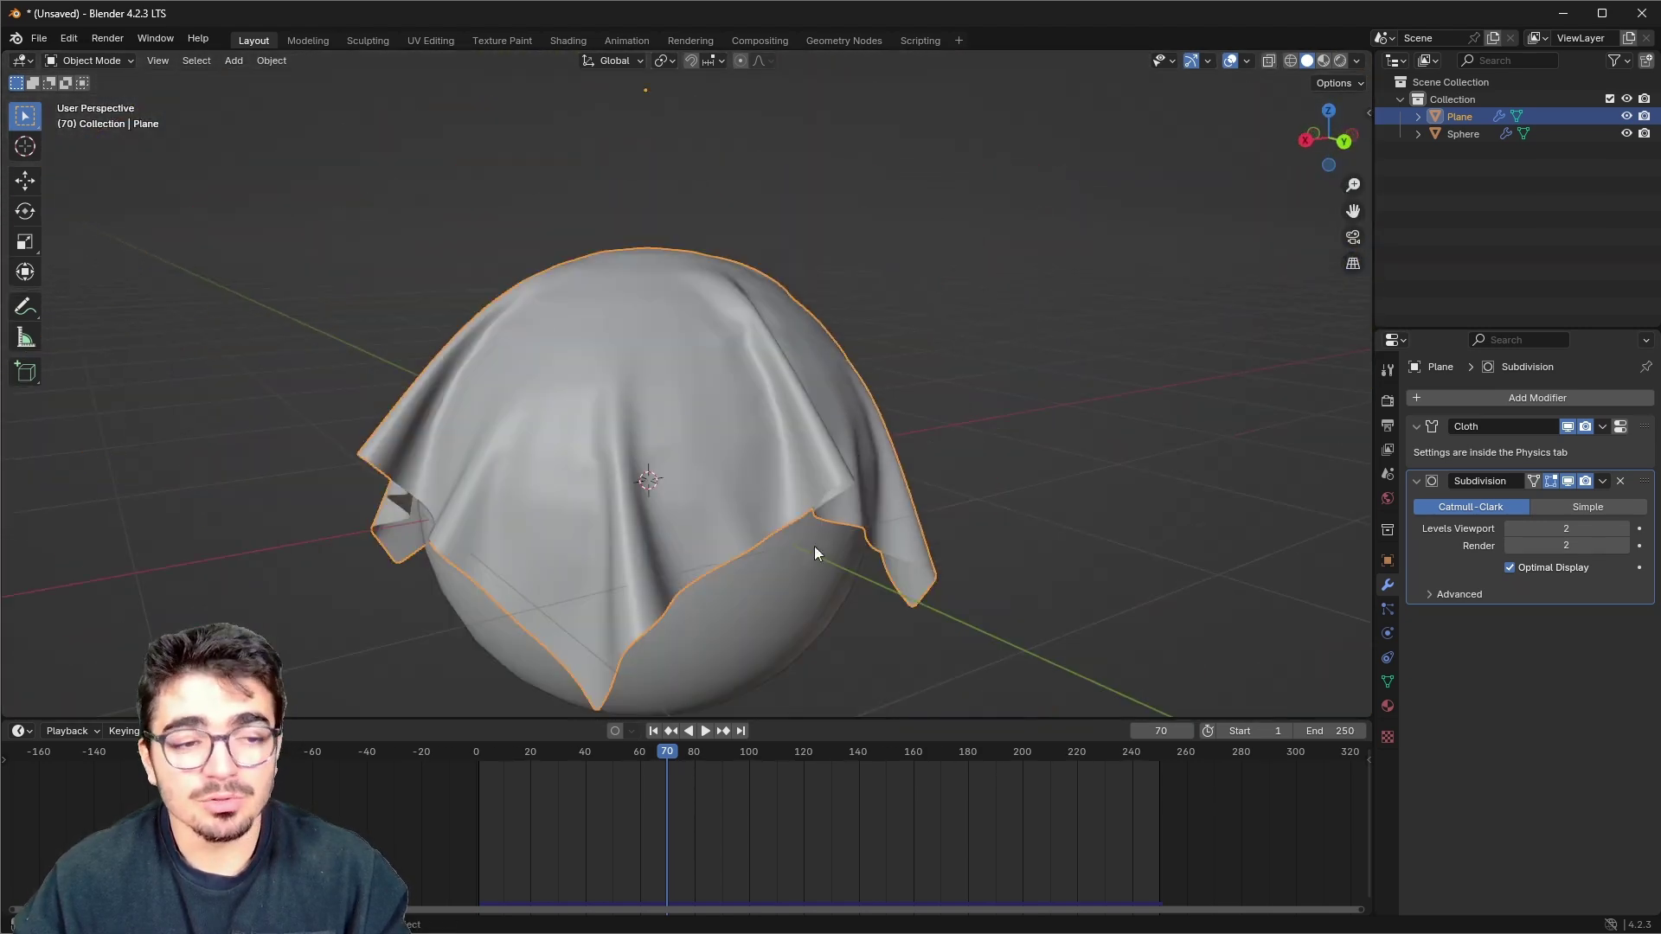
{"action": "scroll", "coordinate": [817, 616], "scroll_direction": "down", "scroll_amount": 1}
{"action": "middle_click_drag", "start_coordinate": [817, 616], "coordinate": [853, 501]}
{"action": "middle_click_drag", "start_coordinate": [853, 502], "coordinate": [836, 552]}
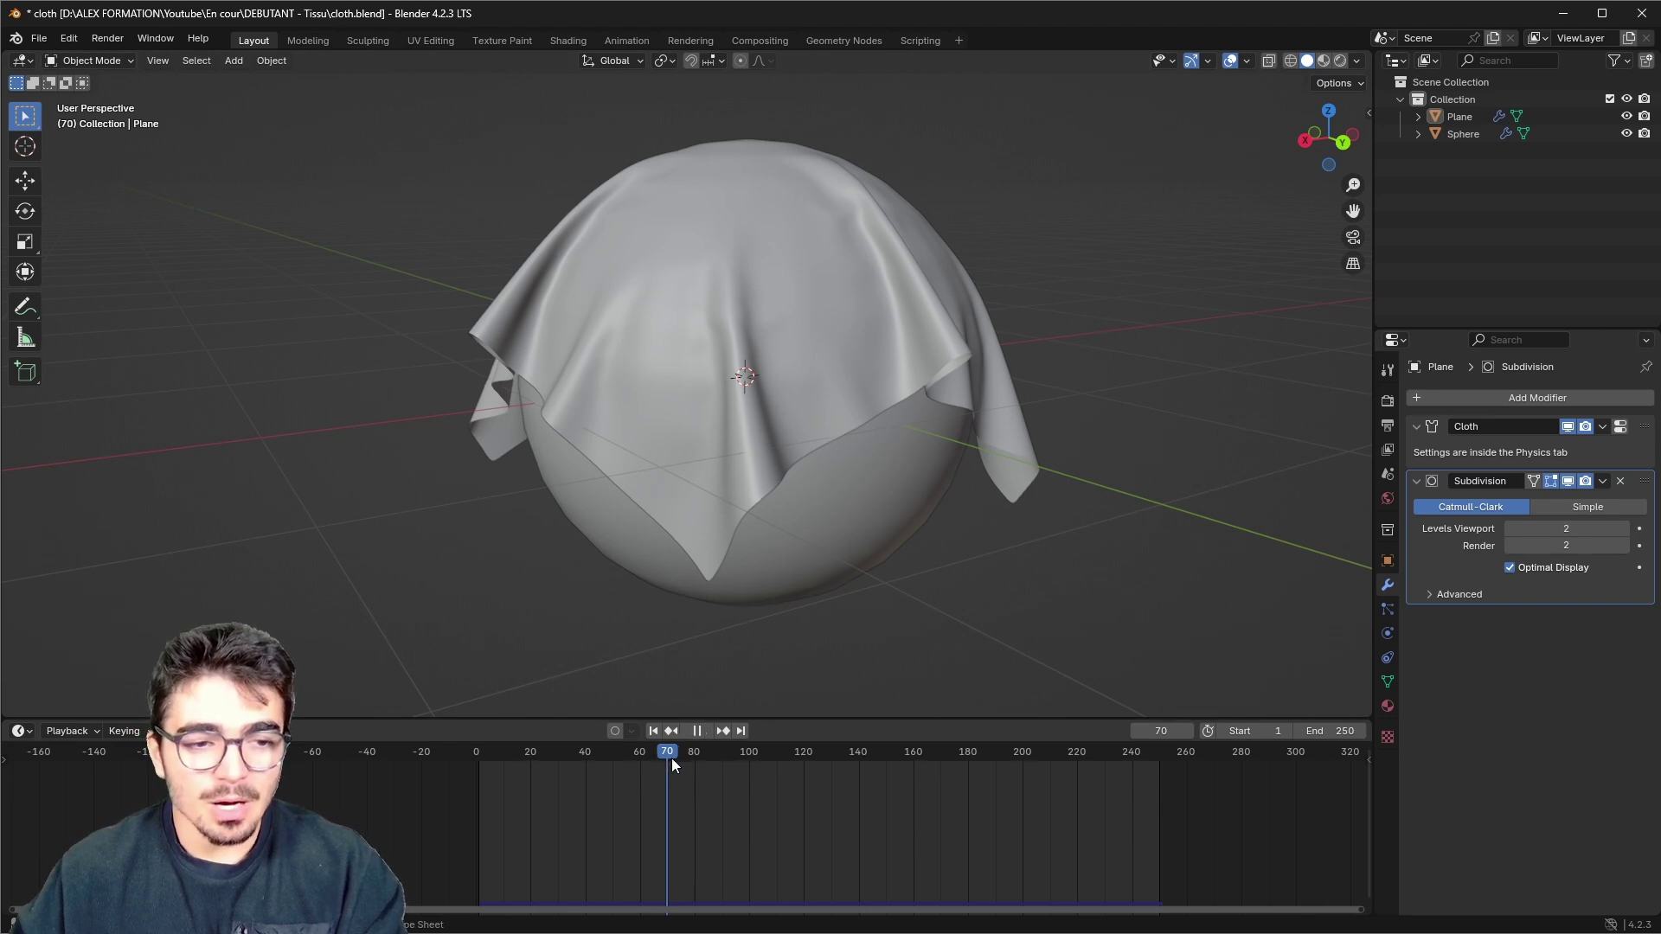
- Move to frame 121 and apply the Cloth modifier on the plane to freeze its draped shape
{"action": "left_click_drag", "start_coordinate": [671, 757], "coordinate": [807, 783]}
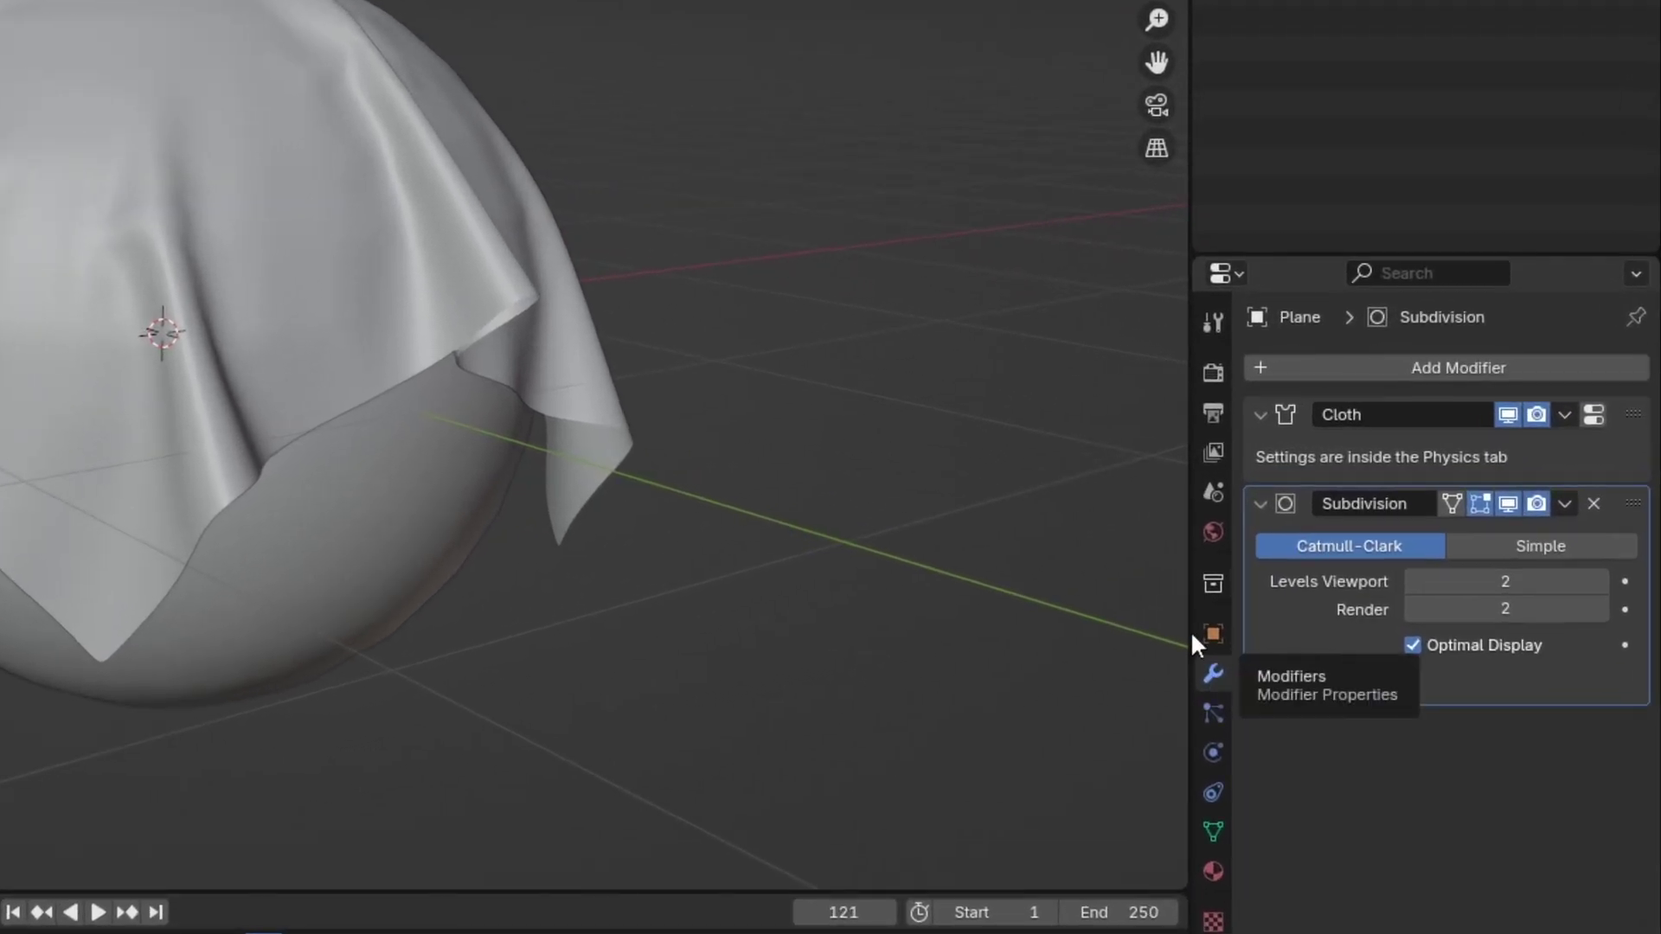
{"action": "left_click", "coordinate": [824, 265]}
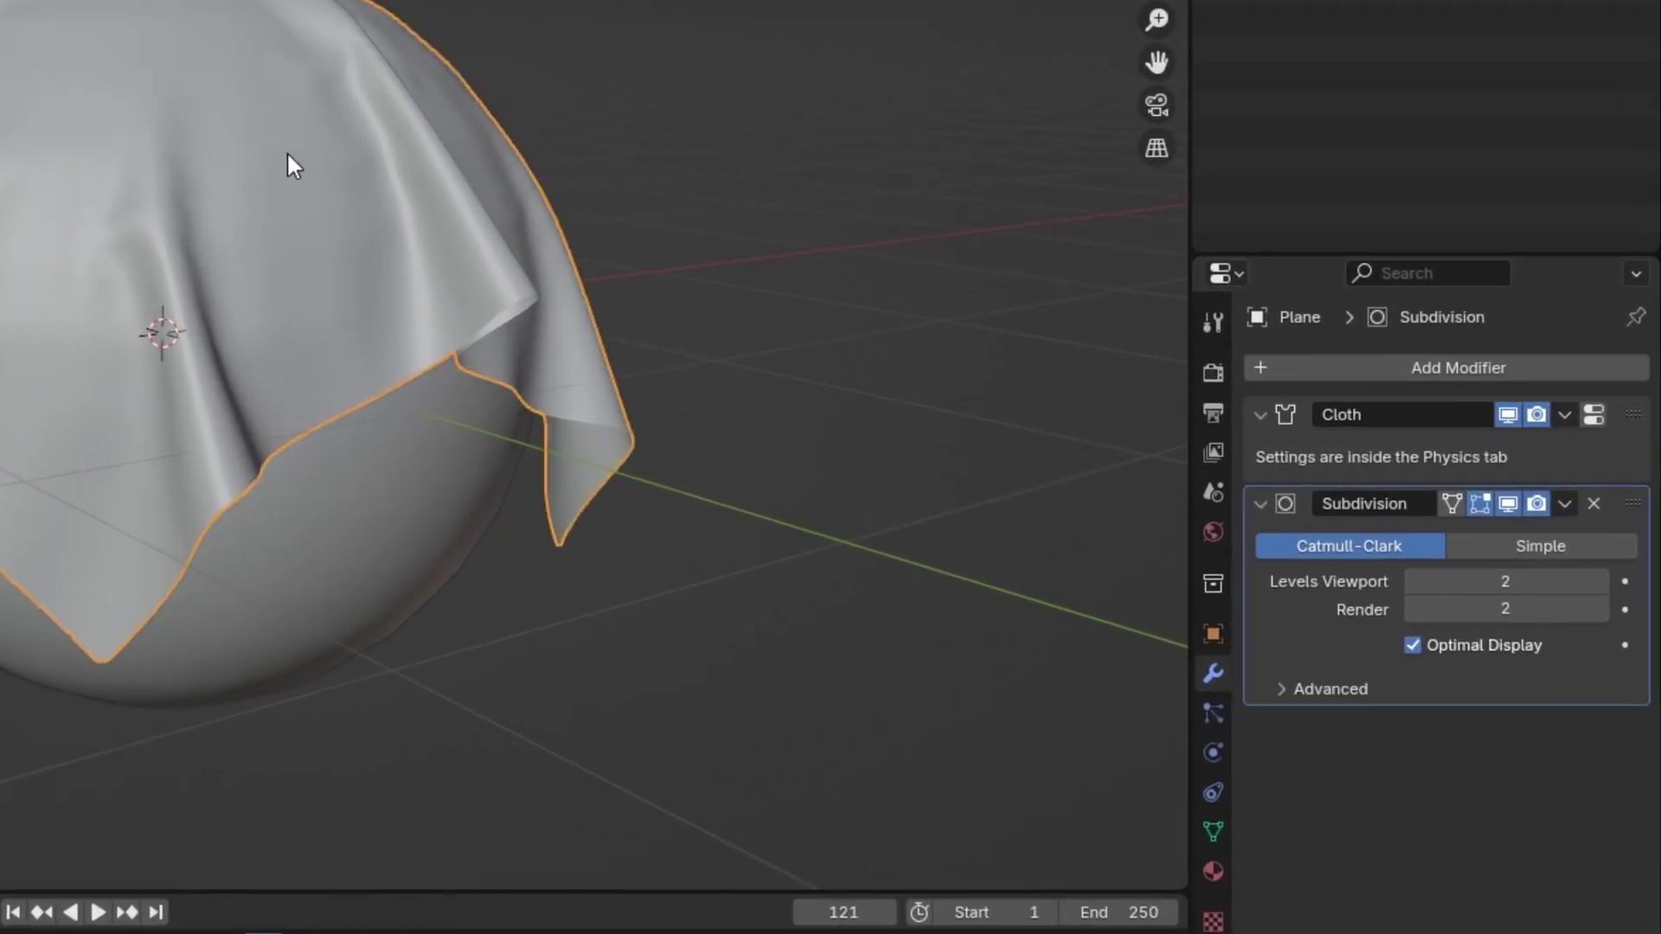
{"action": "left_click", "coordinate": [1583, 413]}
{"action": "left_click", "coordinate": [1424, 448]}
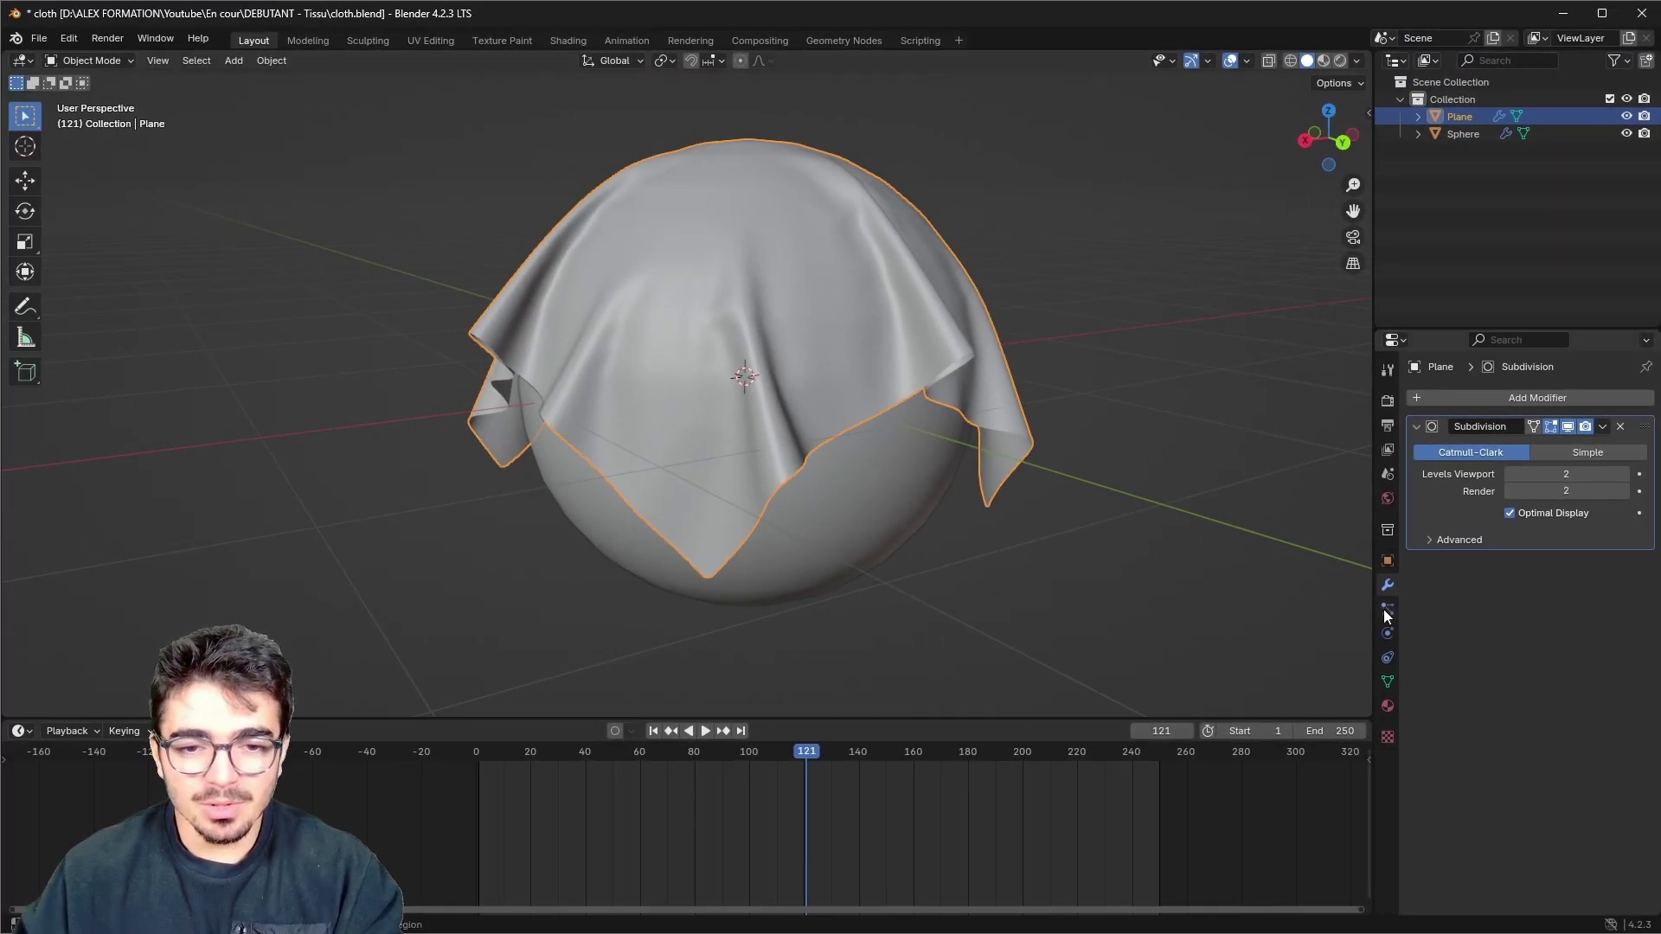
- Check the plane's physics settings, its draped mesh in Edit Mode, and the remaining Subdivision modifier's options
{"action": "left_click", "coordinate": [1388, 634]}
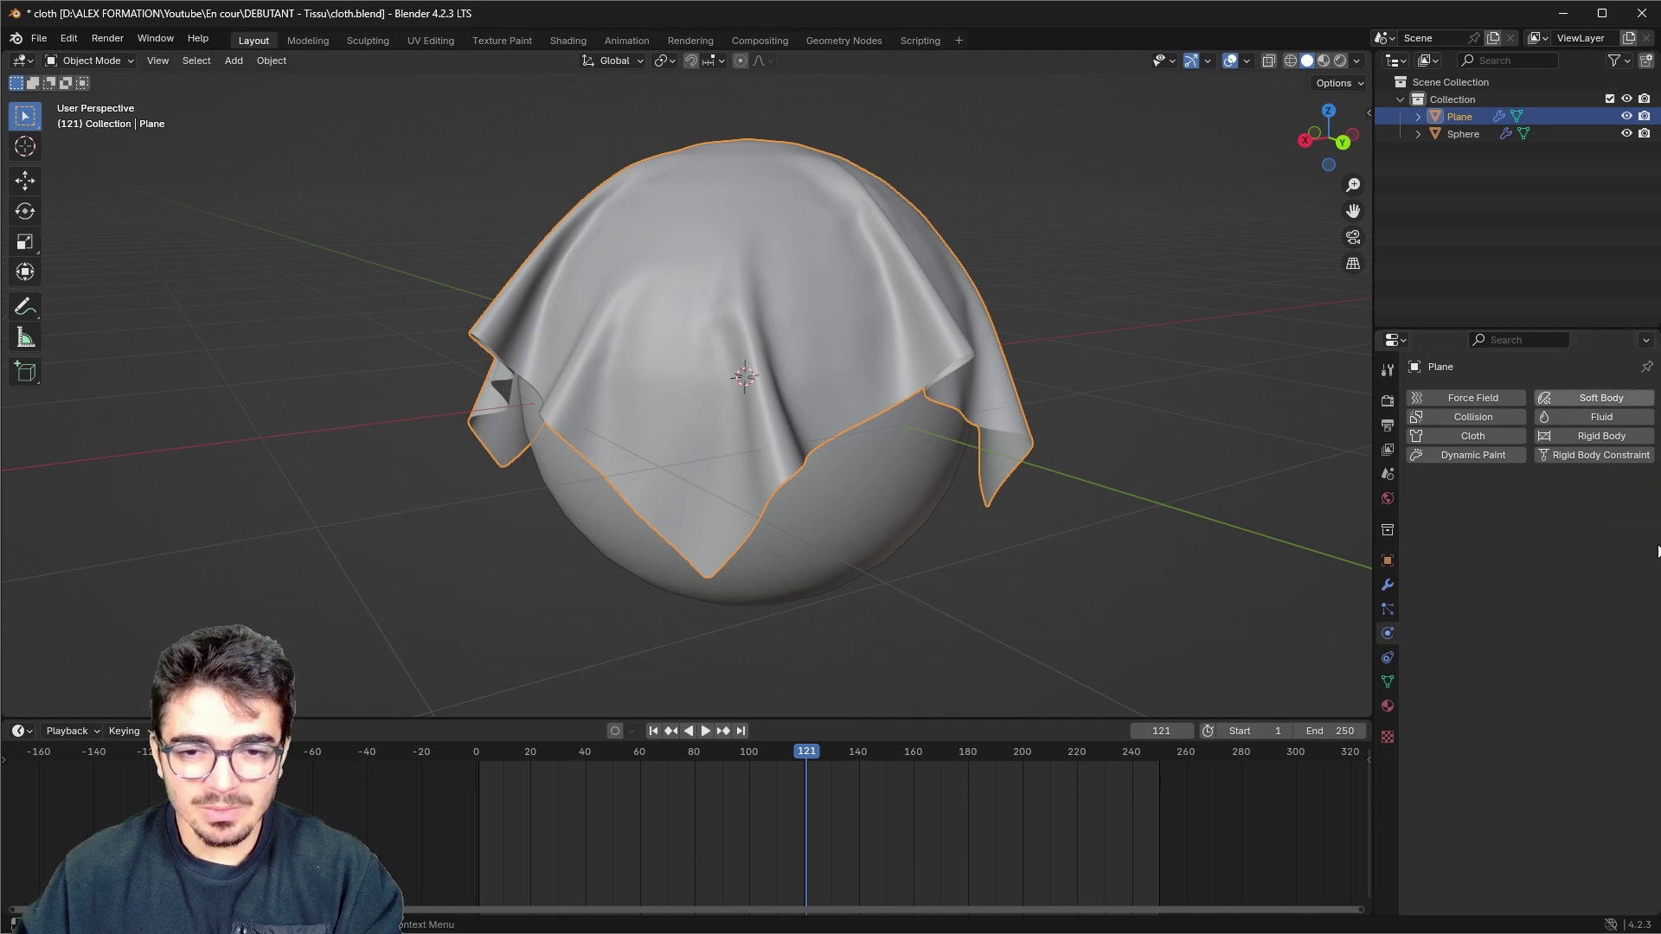
{"action": "middle_click_drag", "start_coordinate": [789, 492], "coordinate": [931, 450]}
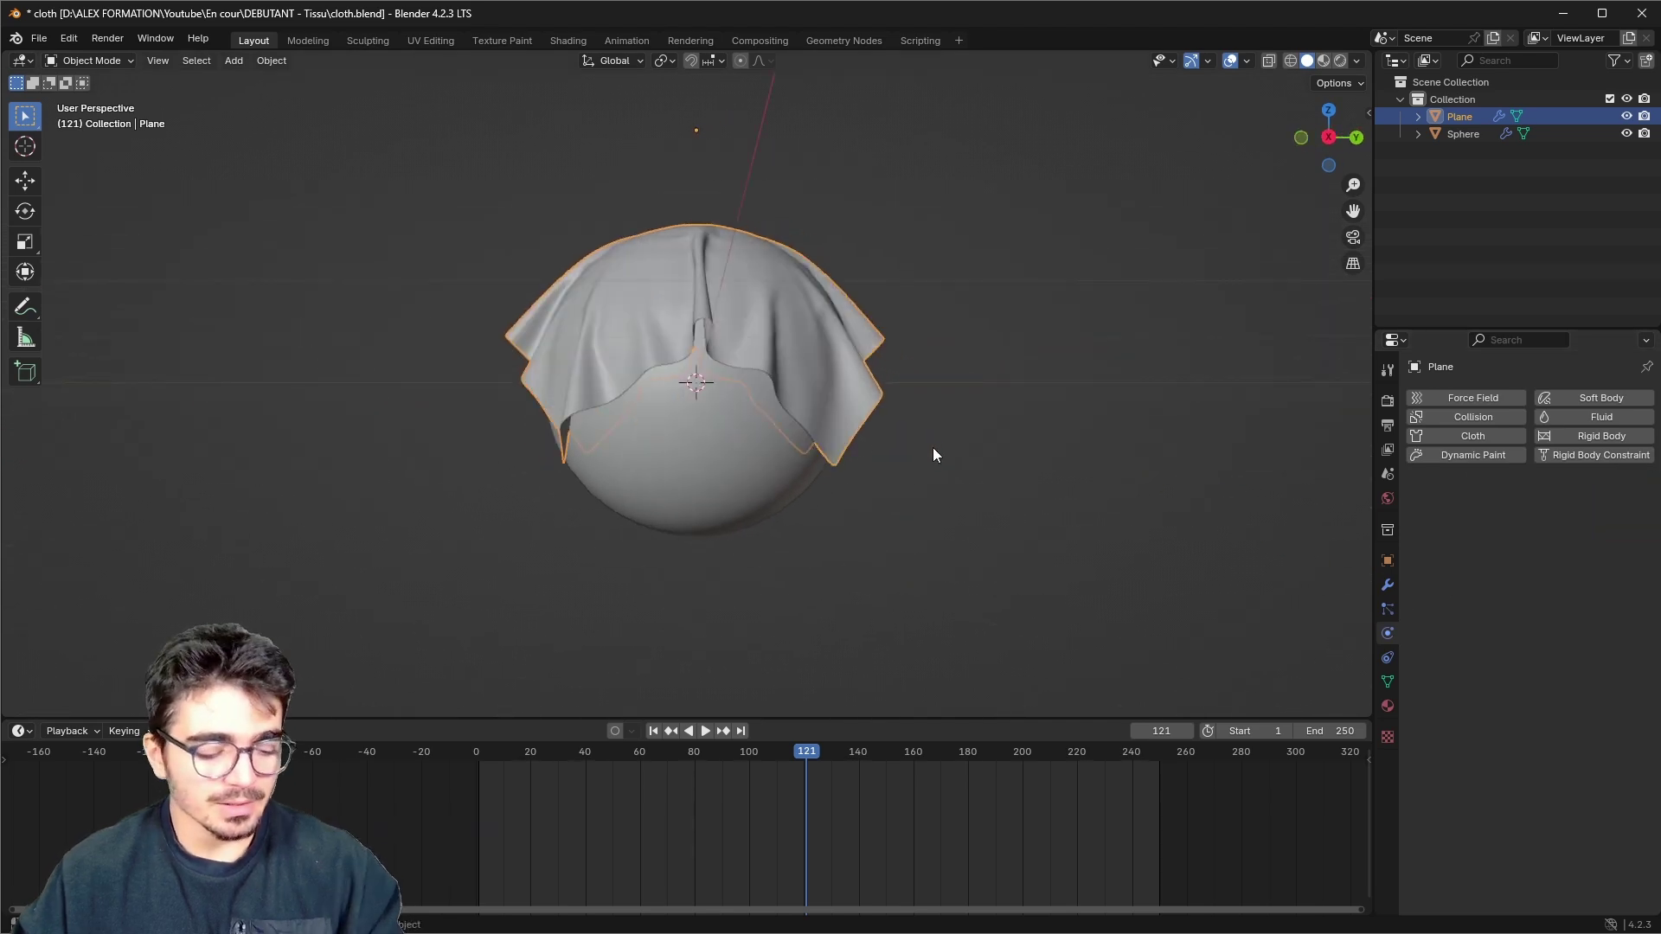
{"action": "key", "text": "Tab"}
{"action": "middle_click_drag", "start_coordinate": [612, 299], "coordinate": [828, 387]}
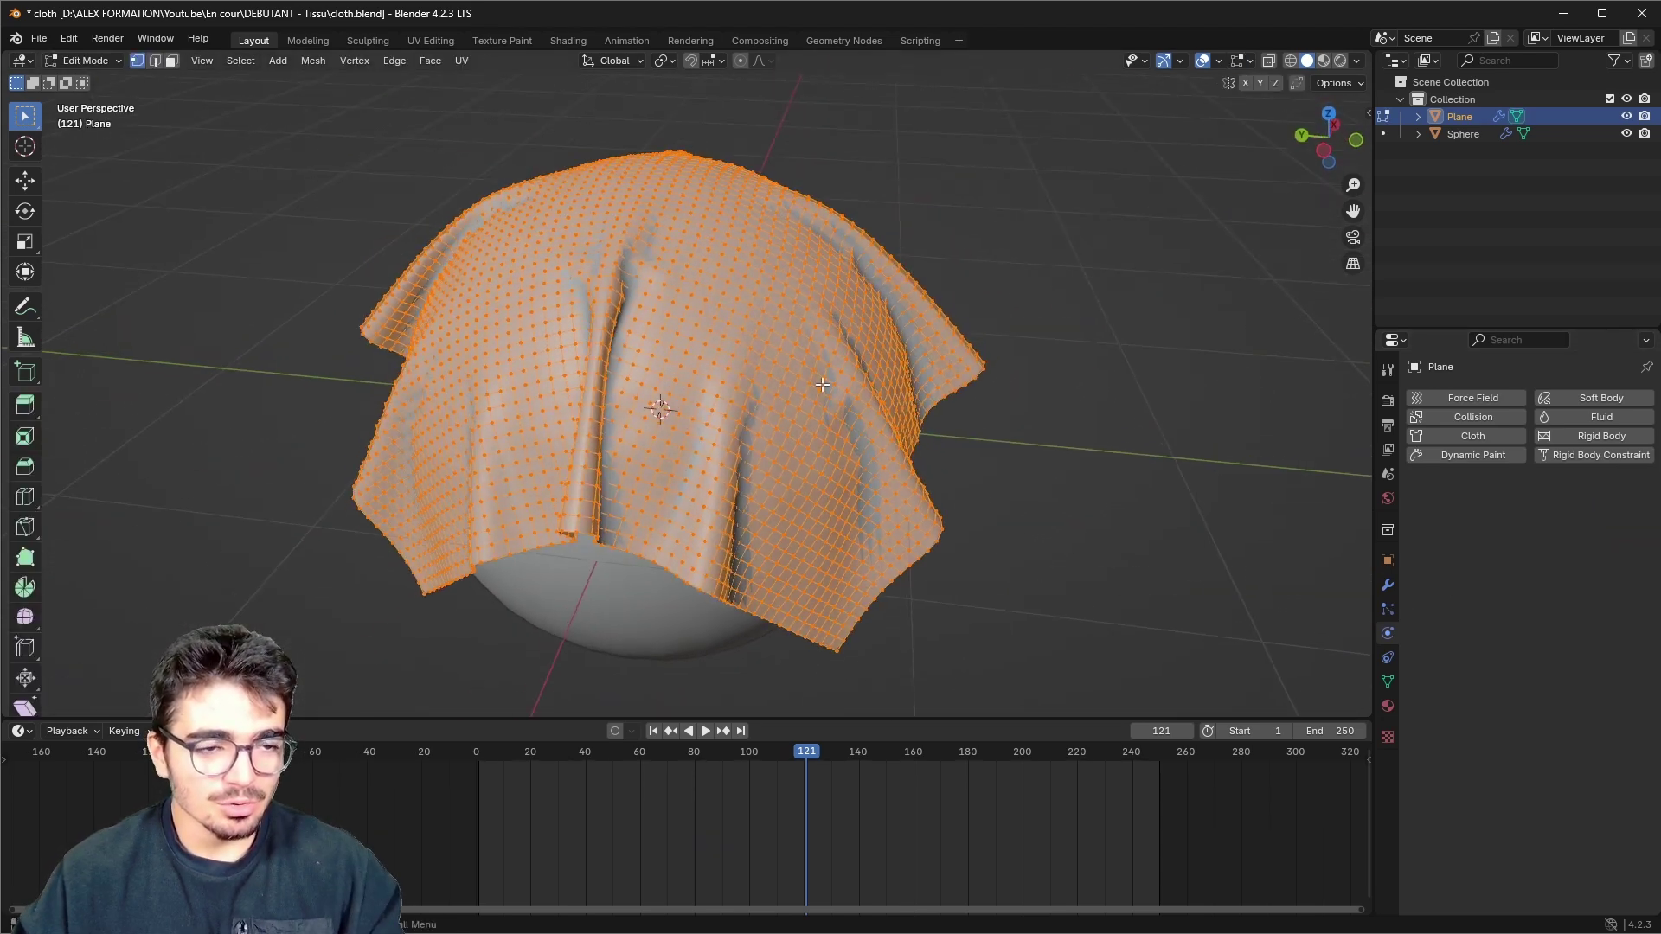
{"action": "middle_click_drag", "start_coordinate": [1029, 350], "coordinate": [1014, 315]}
{"action": "key", "text": "Tab"}
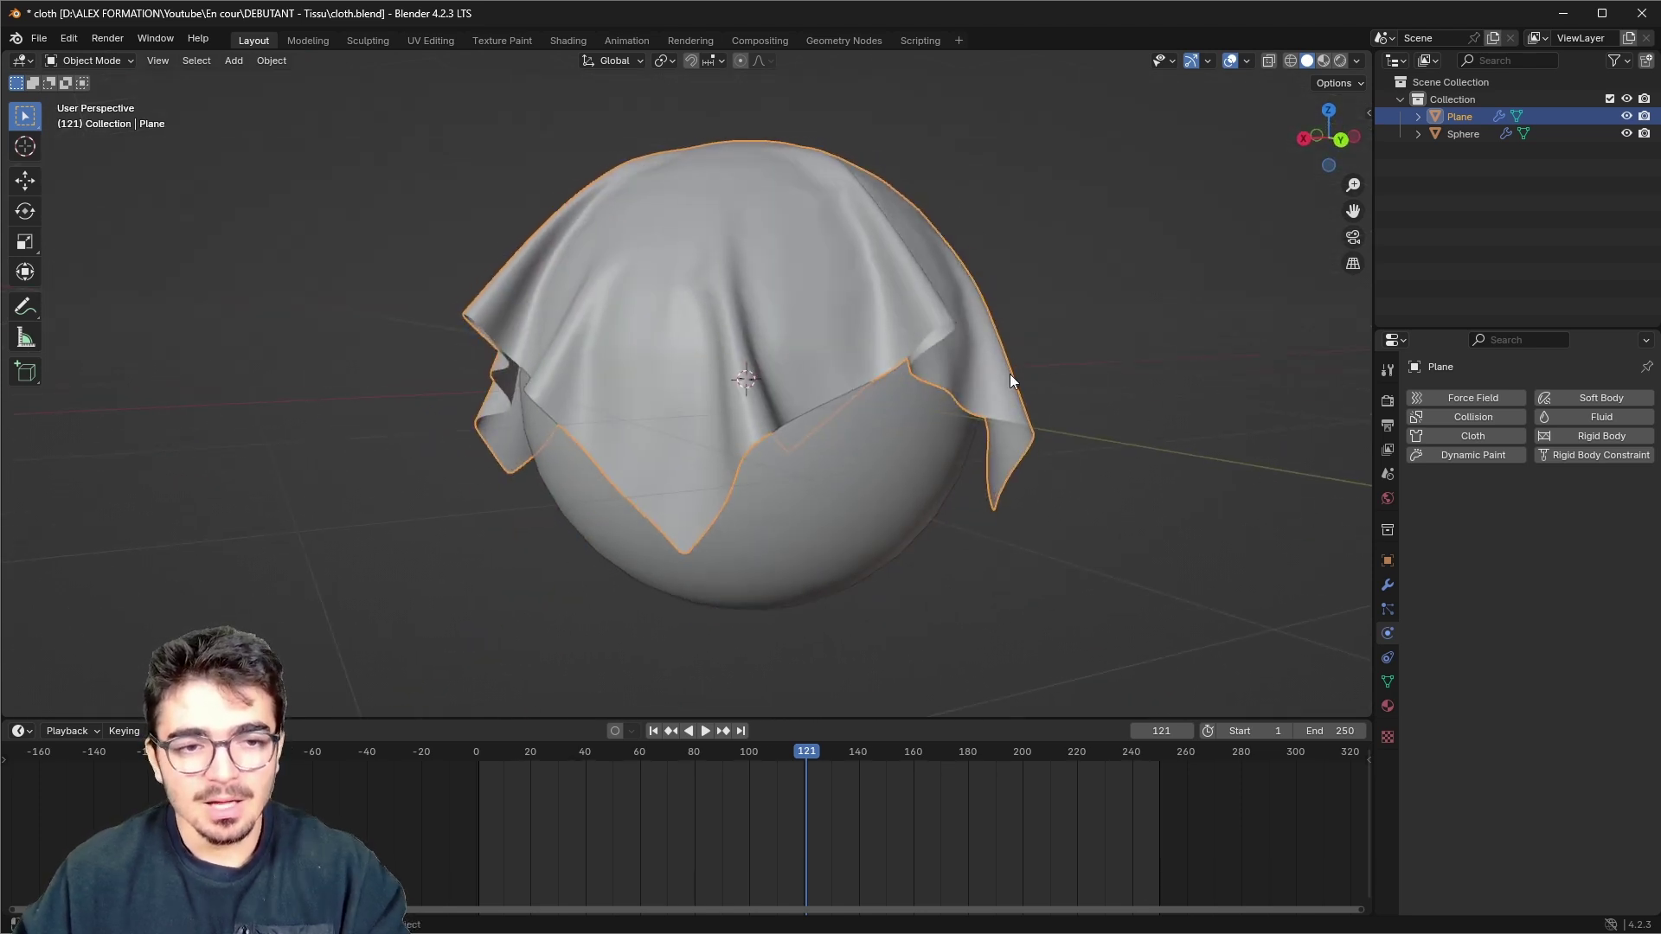
{"action": "left_click", "coordinate": [1386, 586]}
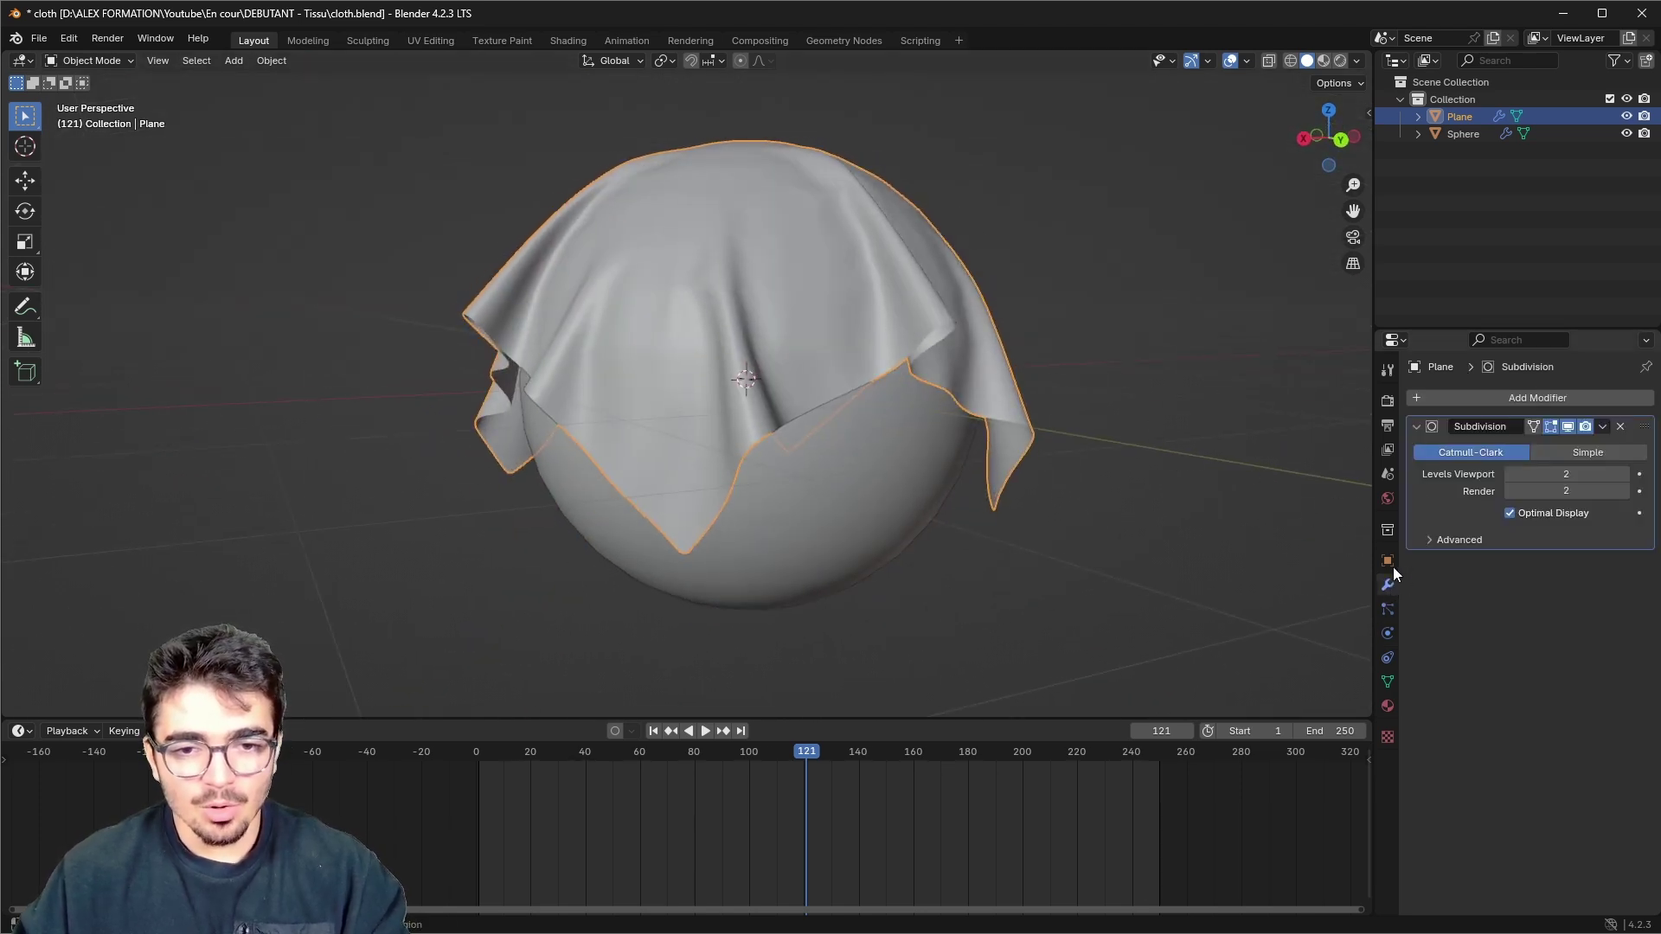
{"action": "left_click", "coordinate": [1603, 427]}
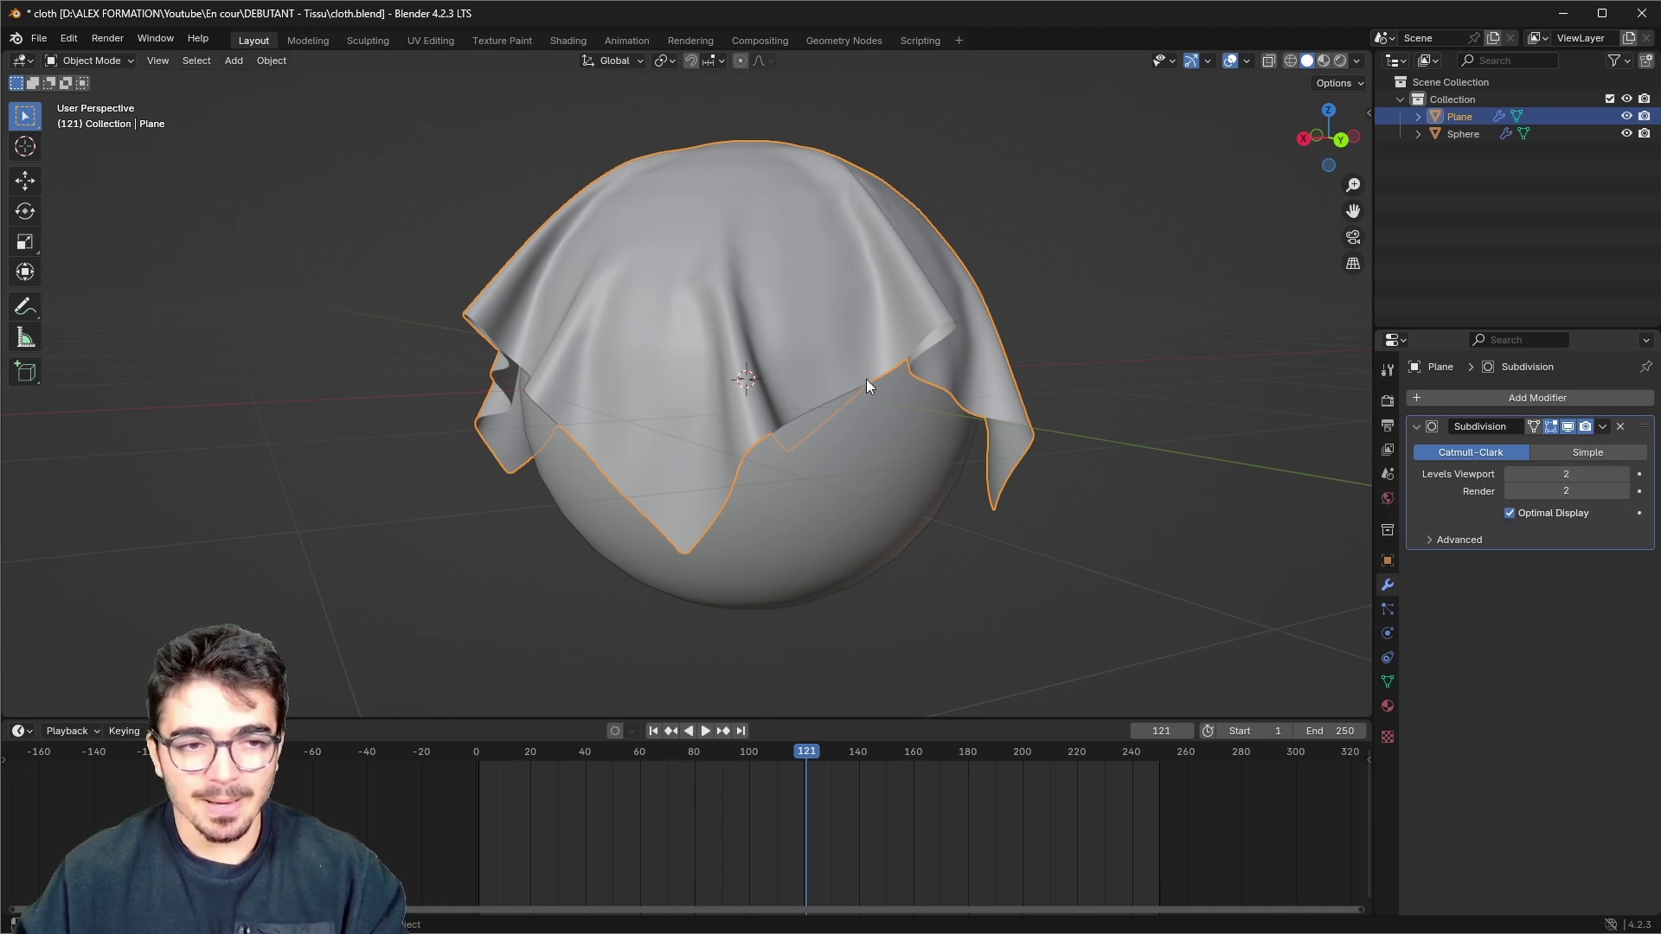
- Switch the draped plane from Object Mode to Sculpt Mode
{"action": "mouse_move", "coordinate": [868, 386]}
{"action": "middle_mouse_down"}
{"action": "mouse_move", "coordinate": [827, 405]}
{"action": "mouse_move", "coordinate": [883, 390]}
{"action": "middle_mouse_up"}
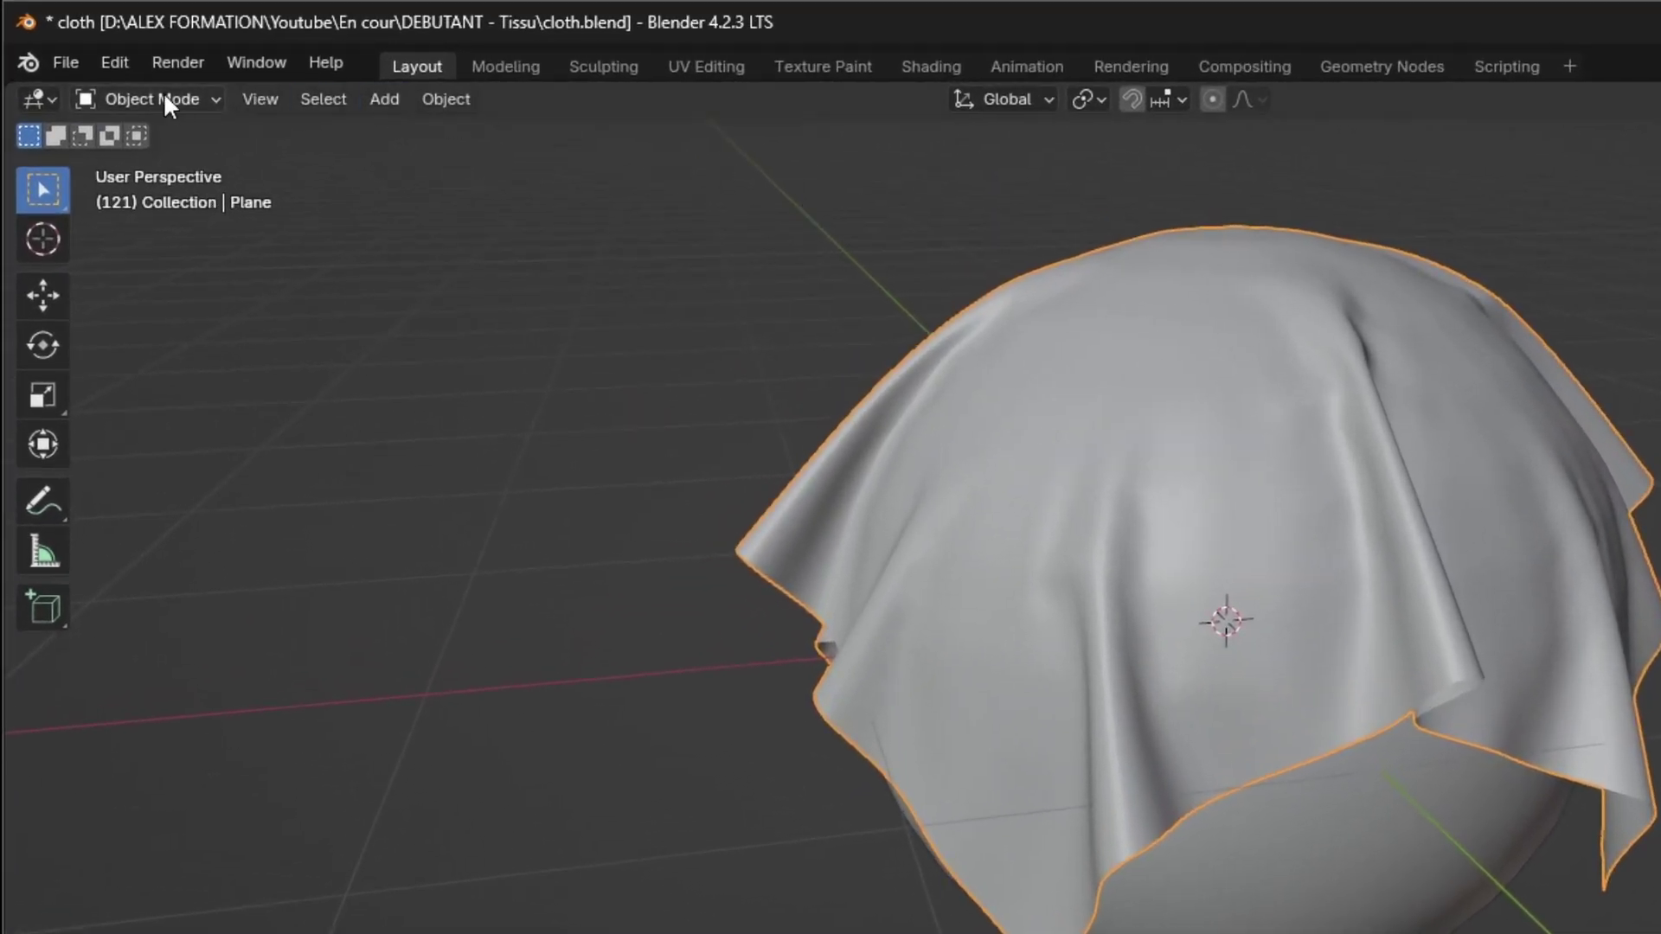
{"action": "left_click", "coordinate": [99, 62]}
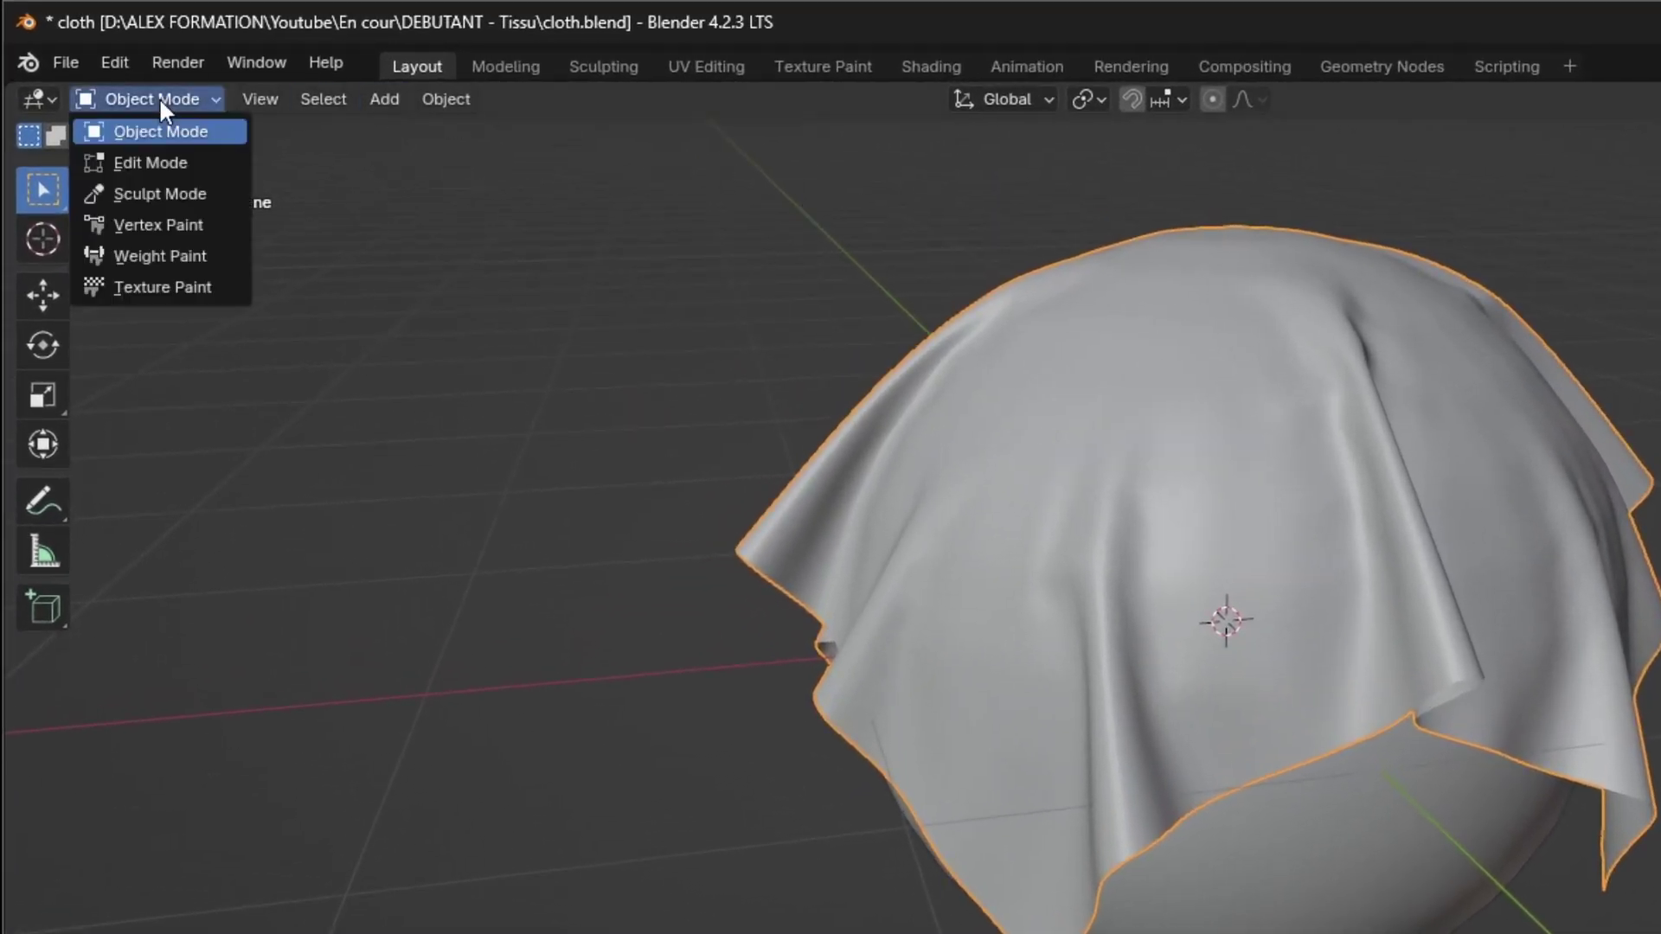
{"action": "left_click", "coordinate": [149, 198]}
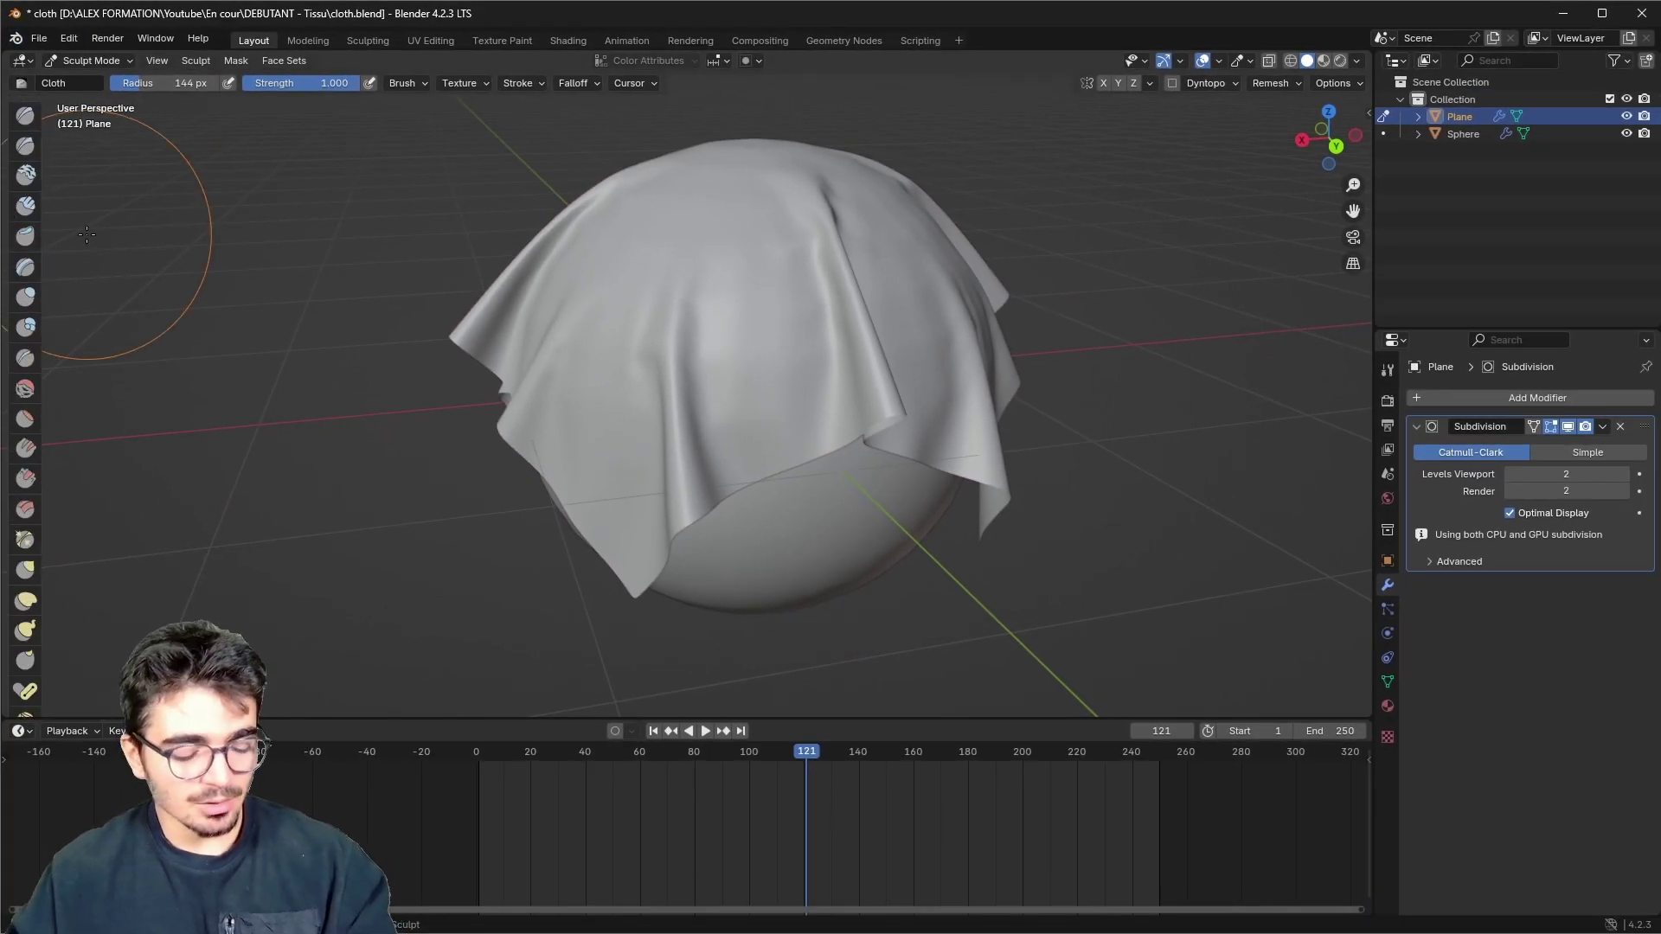
{"action": "key", "text": "t"}
{"action": "key", "text": "t"}
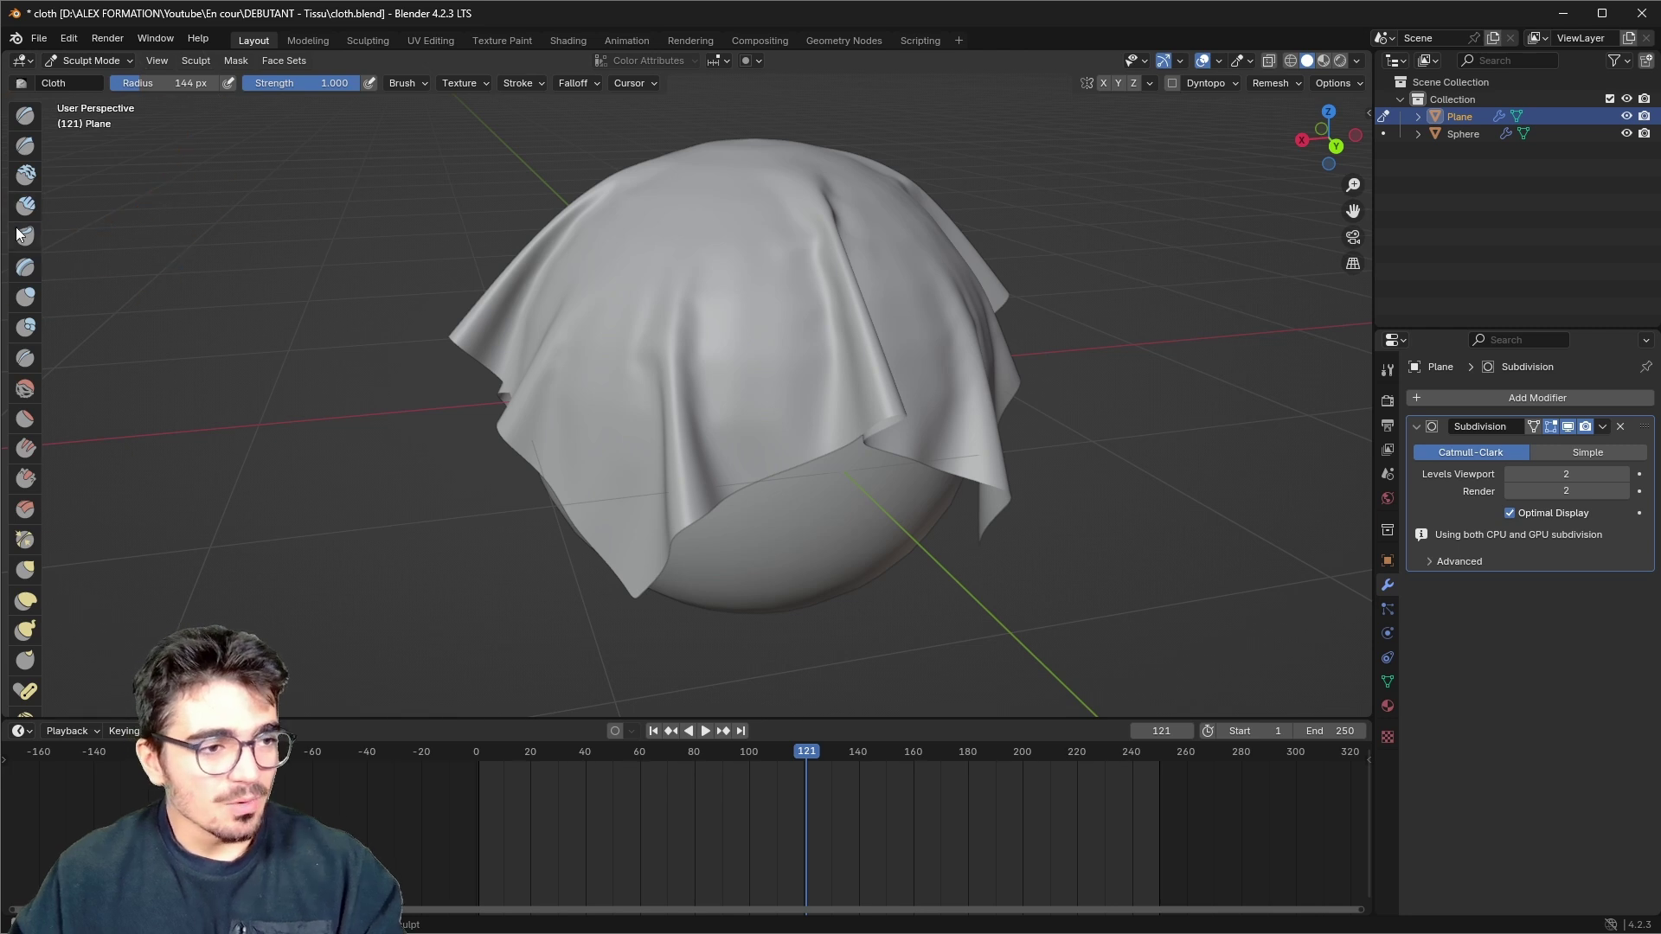
- Set the Cloth sculpt brush's strength to 0.739 and its radius to 58 px
{"action": "scroll", "coordinate": [19, 259], "scroll_direction": "down", "scroll_amount": 3}
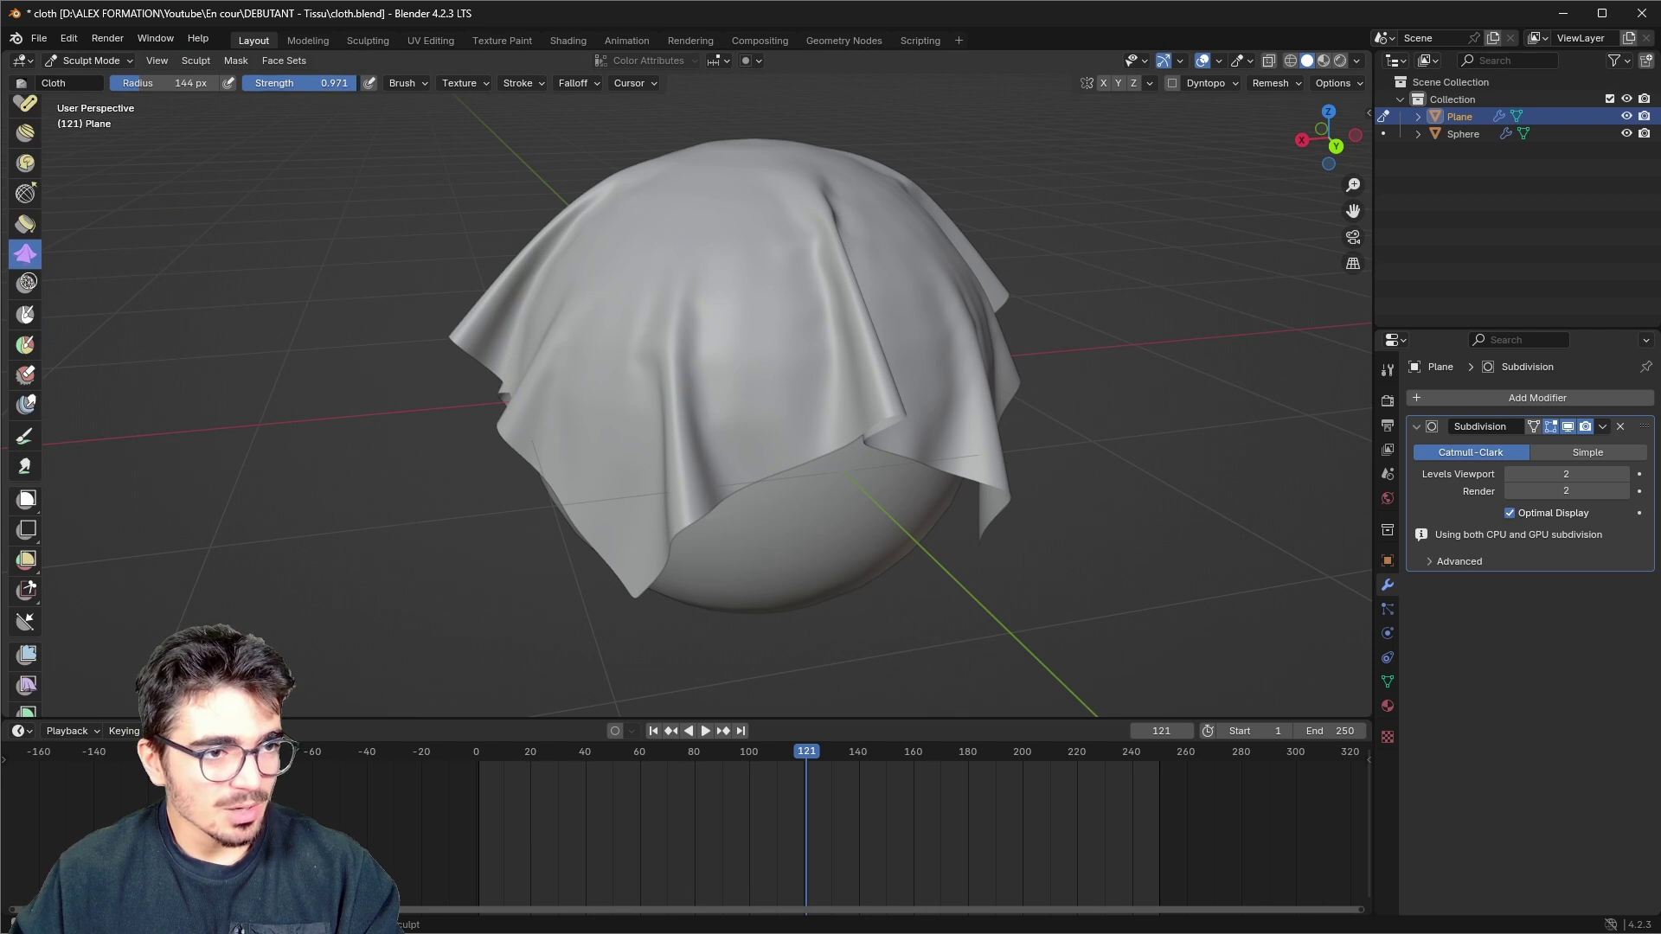
{"action": "left_click_drag", "start_coordinate": [329, 86], "coordinate": [298, 87]}
{"action": "left_click_drag", "start_coordinate": [156, 82], "coordinate": [130, 83]}
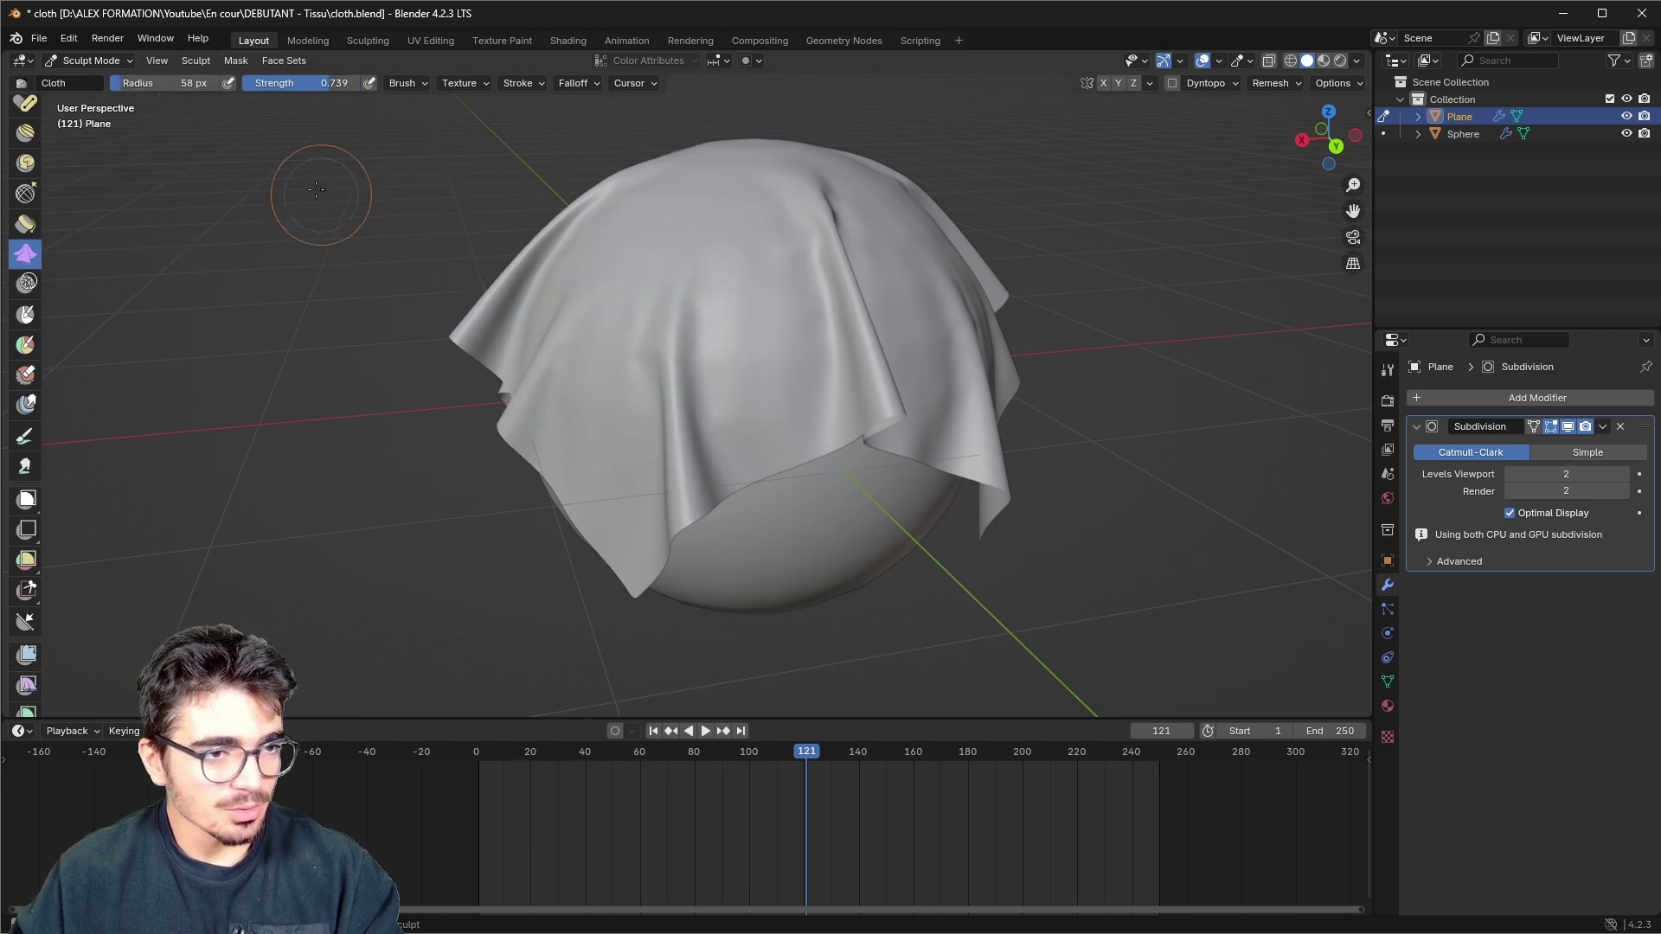
- Sculpt wrinkles into the front and side of the draped plane with several short Cloth brush strokes
{"action": "scroll", "coordinate": [727, 294], "scroll_direction": "up", "scroll_amount": 2}
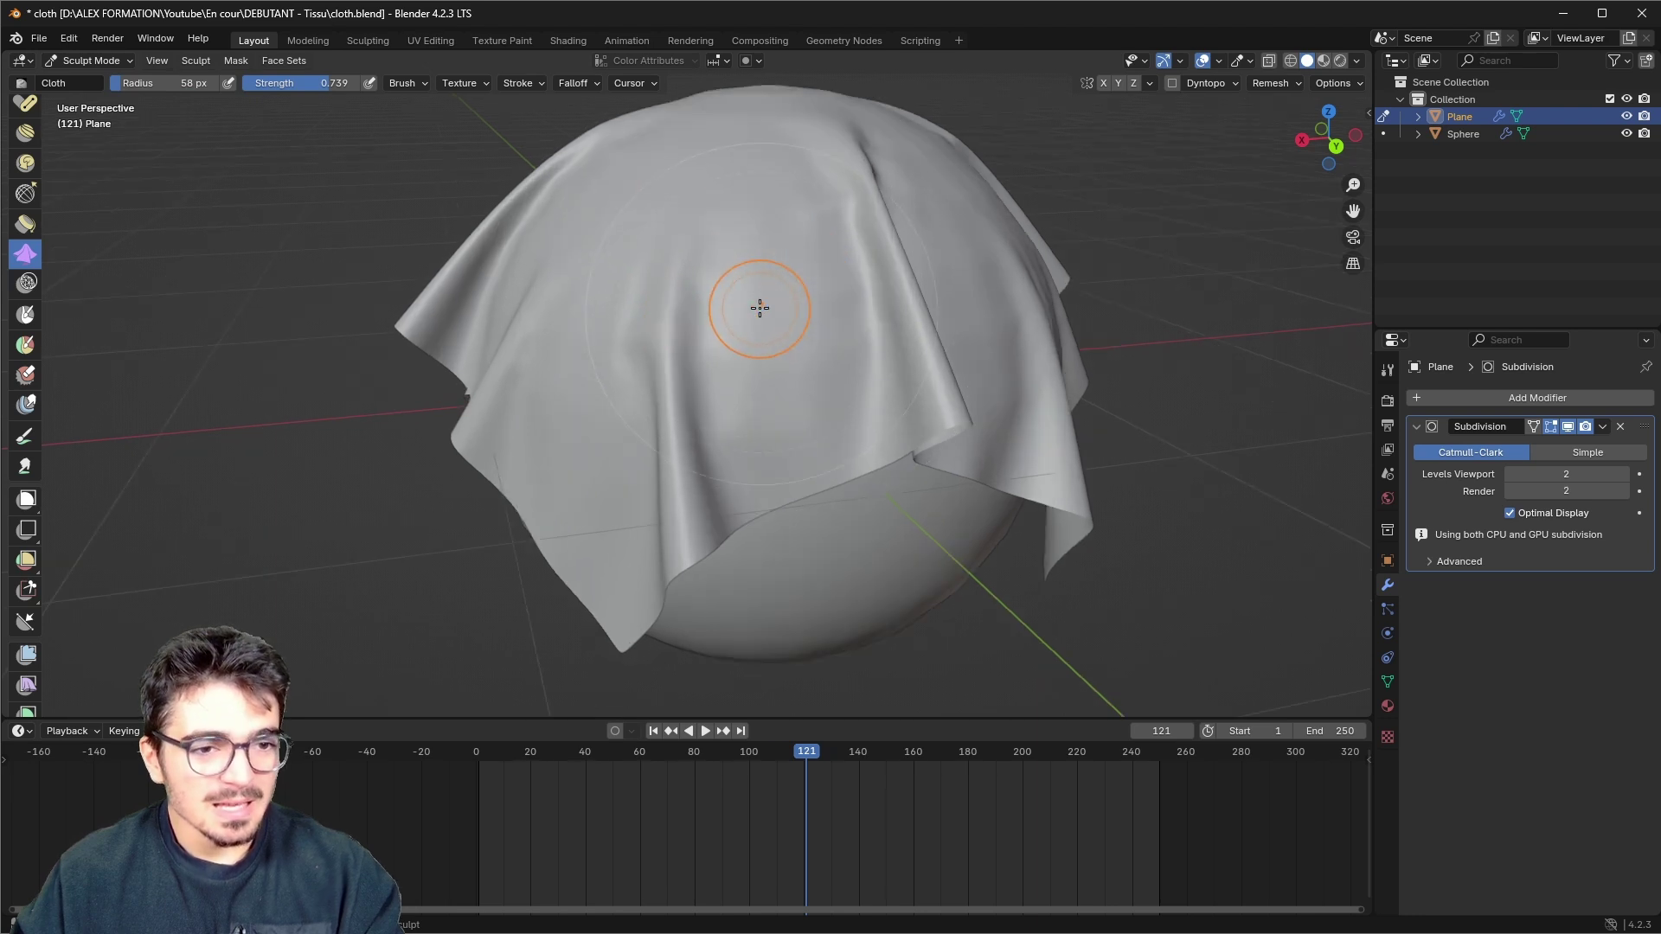
{"action": "mouse_move", "coordinate": [753, 321]}
{"action": "left_mouse_down"}
{"action": "mouse_move", "coordinate": [545, 308]}
{"action": "mouse_move", "coordinate": [847, 311]}
{"action": "mouse_move", "coordinate": [548, 263]}
{"action": "mouse_move", "coordinate": [707, 321]}
{"action": "left_mouse_up"}
{"action": "scroll", "coordinate": [626, 433], "scroll_direction": "down", "scroll_amount": 1}
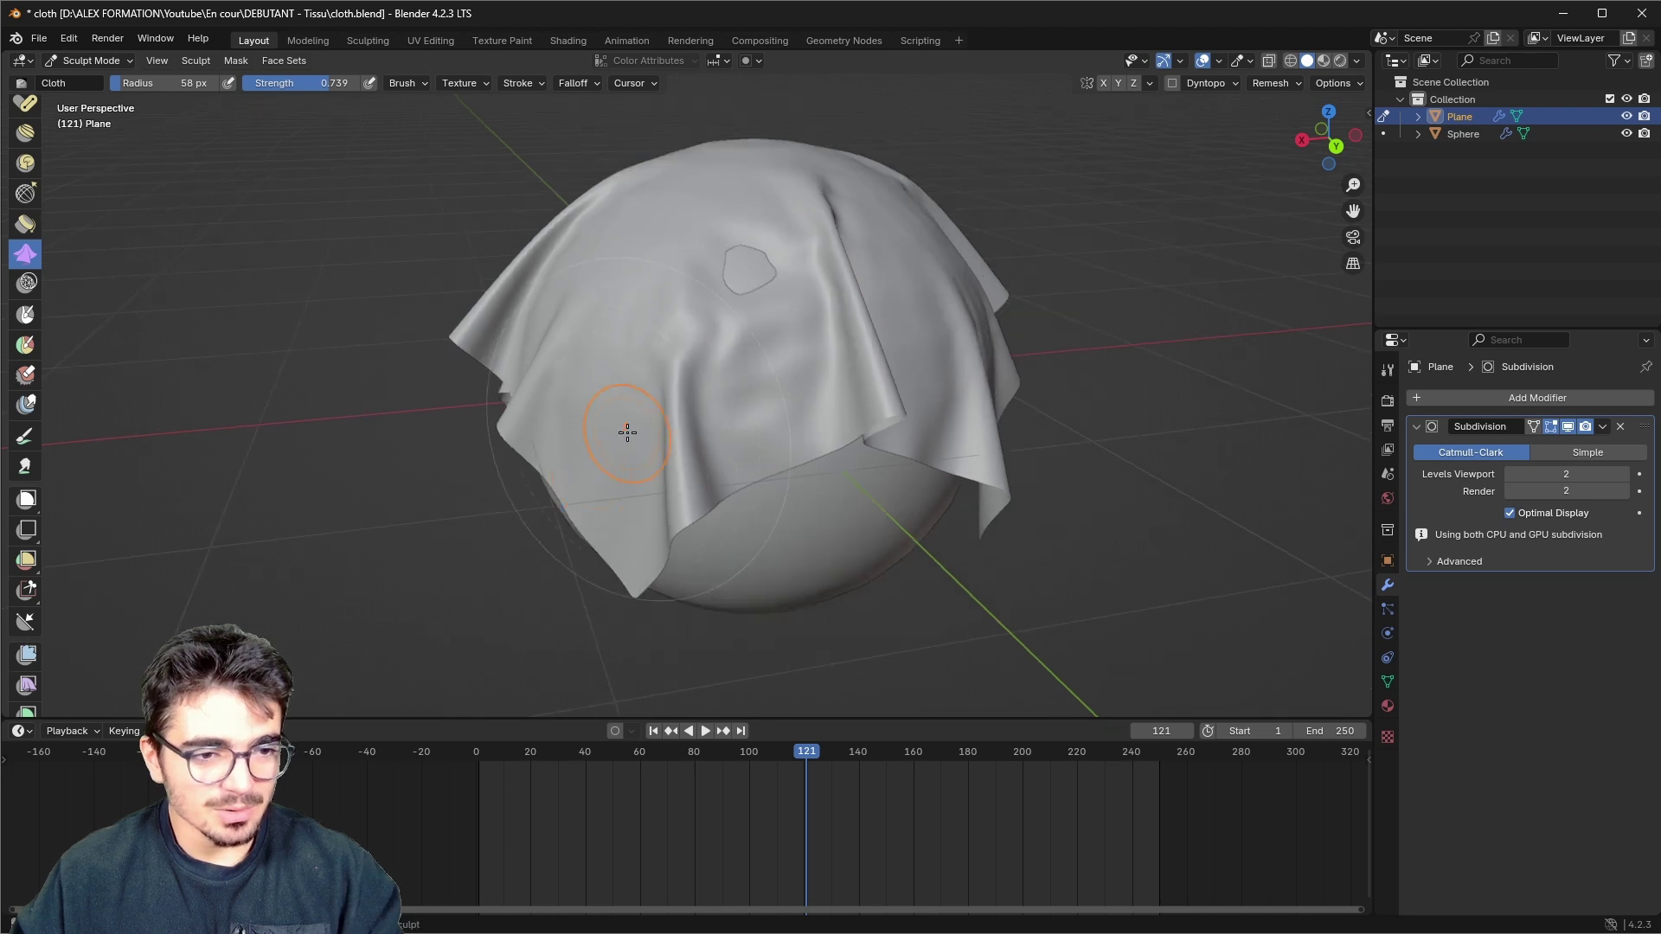
{"action": "middle_click_drag", "start_coordinate": [627, 434], "coordinate": [672, 373]}
{"action": "scroll", "coordinate": [672, 372], "scroll_direction": "up", "scroll_amount": 2}
{"action": "mouse_move", "coordinate": [595, 373]}
{"action": "left_mouse_down"}
{"action": "mouse_move", "coordinate": [717, 396]}
{"action": "mouse_move", "coordinate": [418, 268]}
{"action": "mouse_move", "coordinate": [541, 282]}
{"action": "mouse_move", "coordinate": [470, 223]}
{"action": "mouse_move", "coordinate": [564, 237]}
{"action": "mouse_move", "coordinate": [529, 249]}
{"action": "left_mouse_up"}
{"action": "middle_click_drag", "start_coordinate": [530, 249], "coordinate": [654, 257]}
{"action": "mouse_move", "coordinate": [654, 257]}
{"action": "left_mouse_down"}
{"action": "mouse_move", "coordinate": [418, 208]}
{"action": "mouse_move", "coordinate": [742, 233]}
{"action": "left_mouse_up"}
{"action": "mouse_move", "coordinate": [518, 307]}
{"action": "left_mouse_down"}
{"action": "mouse_move", "coordinate": [378, 360]}
{"action": "mouse_move", "coordinate": [660, 363]}
{"action": "mouse_move", "coordinate": [678, 346]}
{"action": "mouse_move", "coordinate": [463, 300]}
{"action": "left_mouse_up"}
- Add deeper folds across another side of the draped plane with sideways and downward Cloth brush strokes
{"action": "mouse_move", "coordinate": [402, 259]}
{"action": "middle_mouse_down"}
{"action": "mouse_move", "coordinate": [538, 263]}
{"action": "mouse_move", "coordinate": [523, 297]}
{"action": "middle_mouse_up"}
{"action": "scroll", "coordinate": [524, 297], "scroll_direction": "down", "scroll_amount": 3}
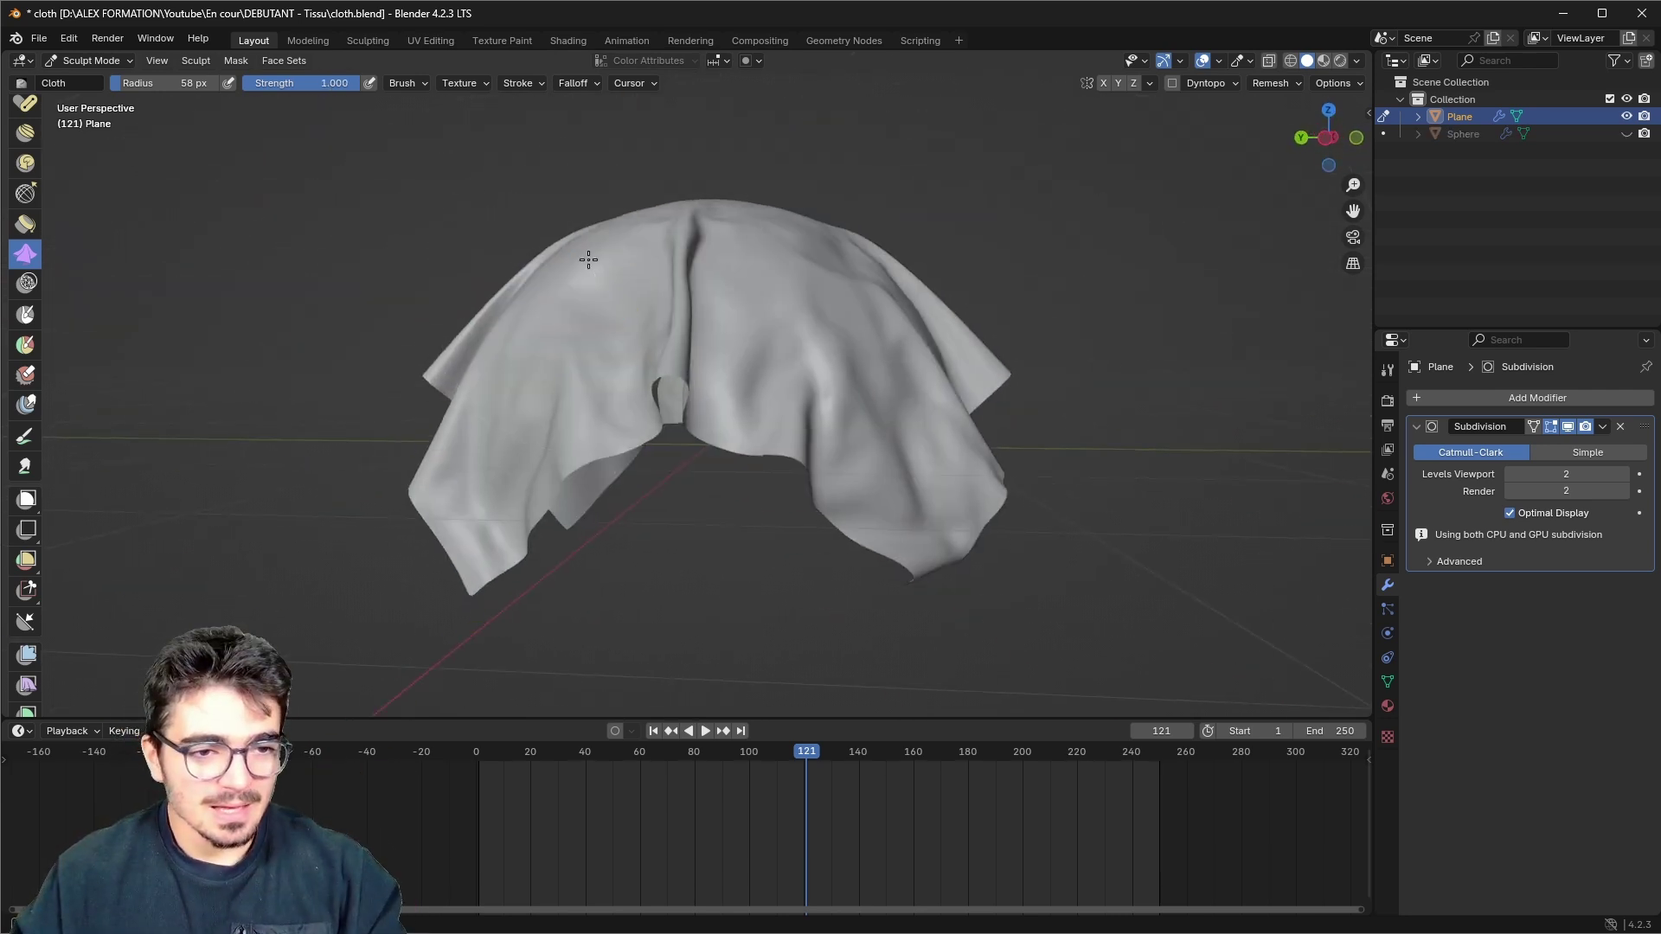
{"action": "middle_click_drag", "start_coordinate": [563, 396], "coordinate": [697, 464]}
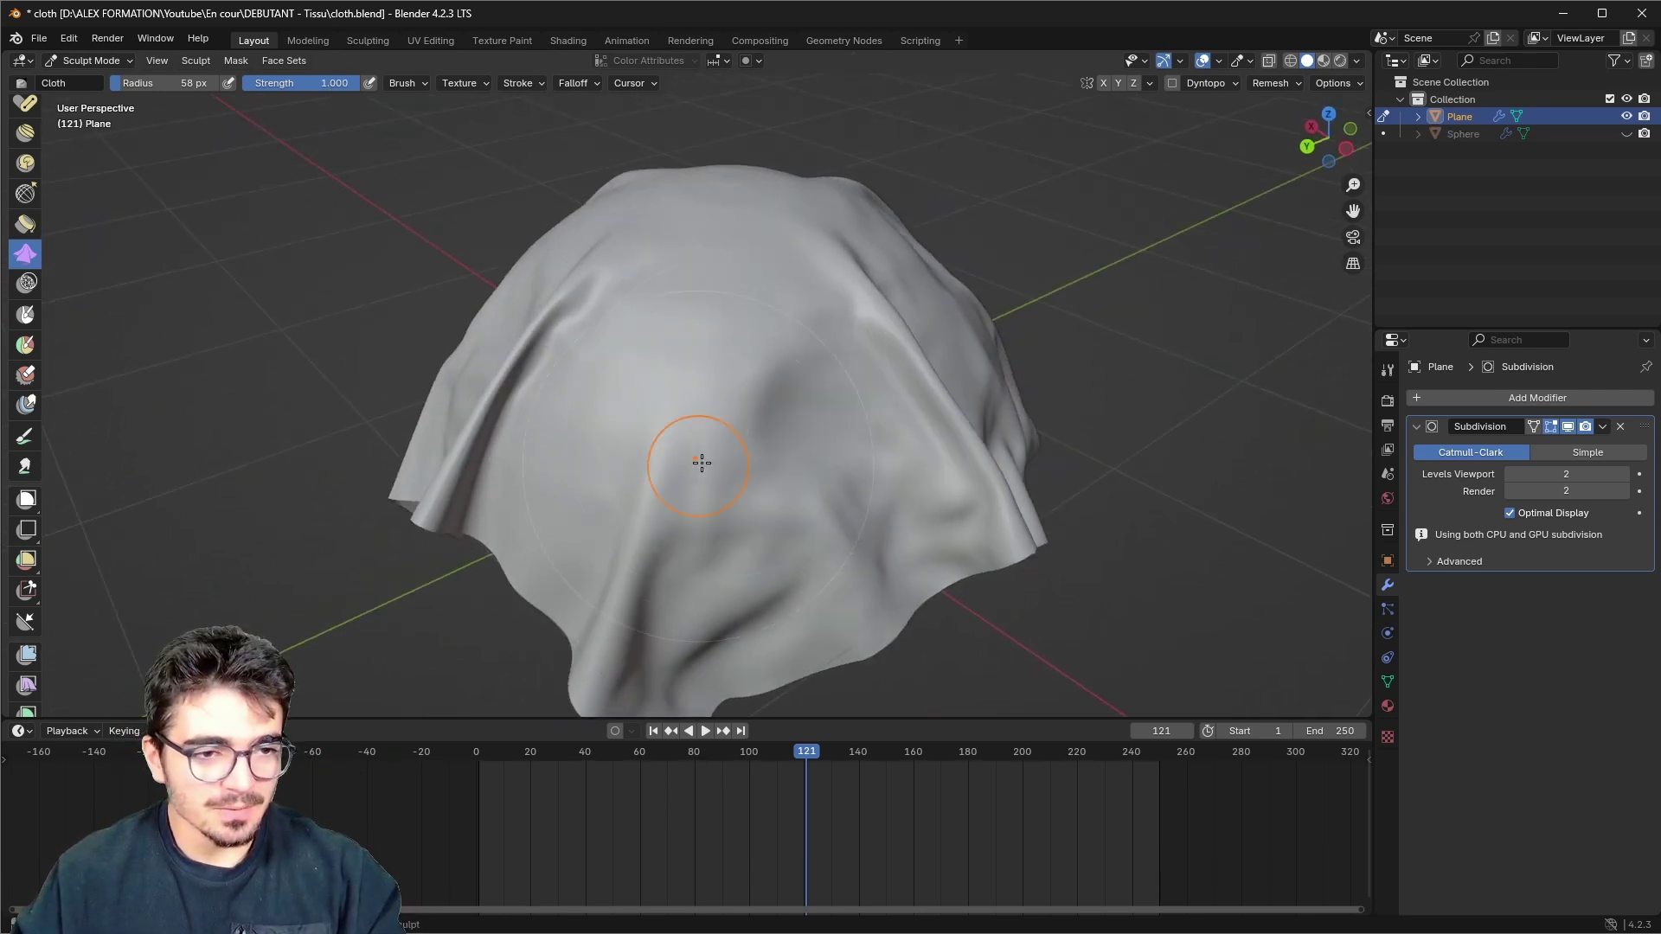
{"action": "middle_click_drag", "start_coordinate": [988, 367], "coordinate": [815, 385]}
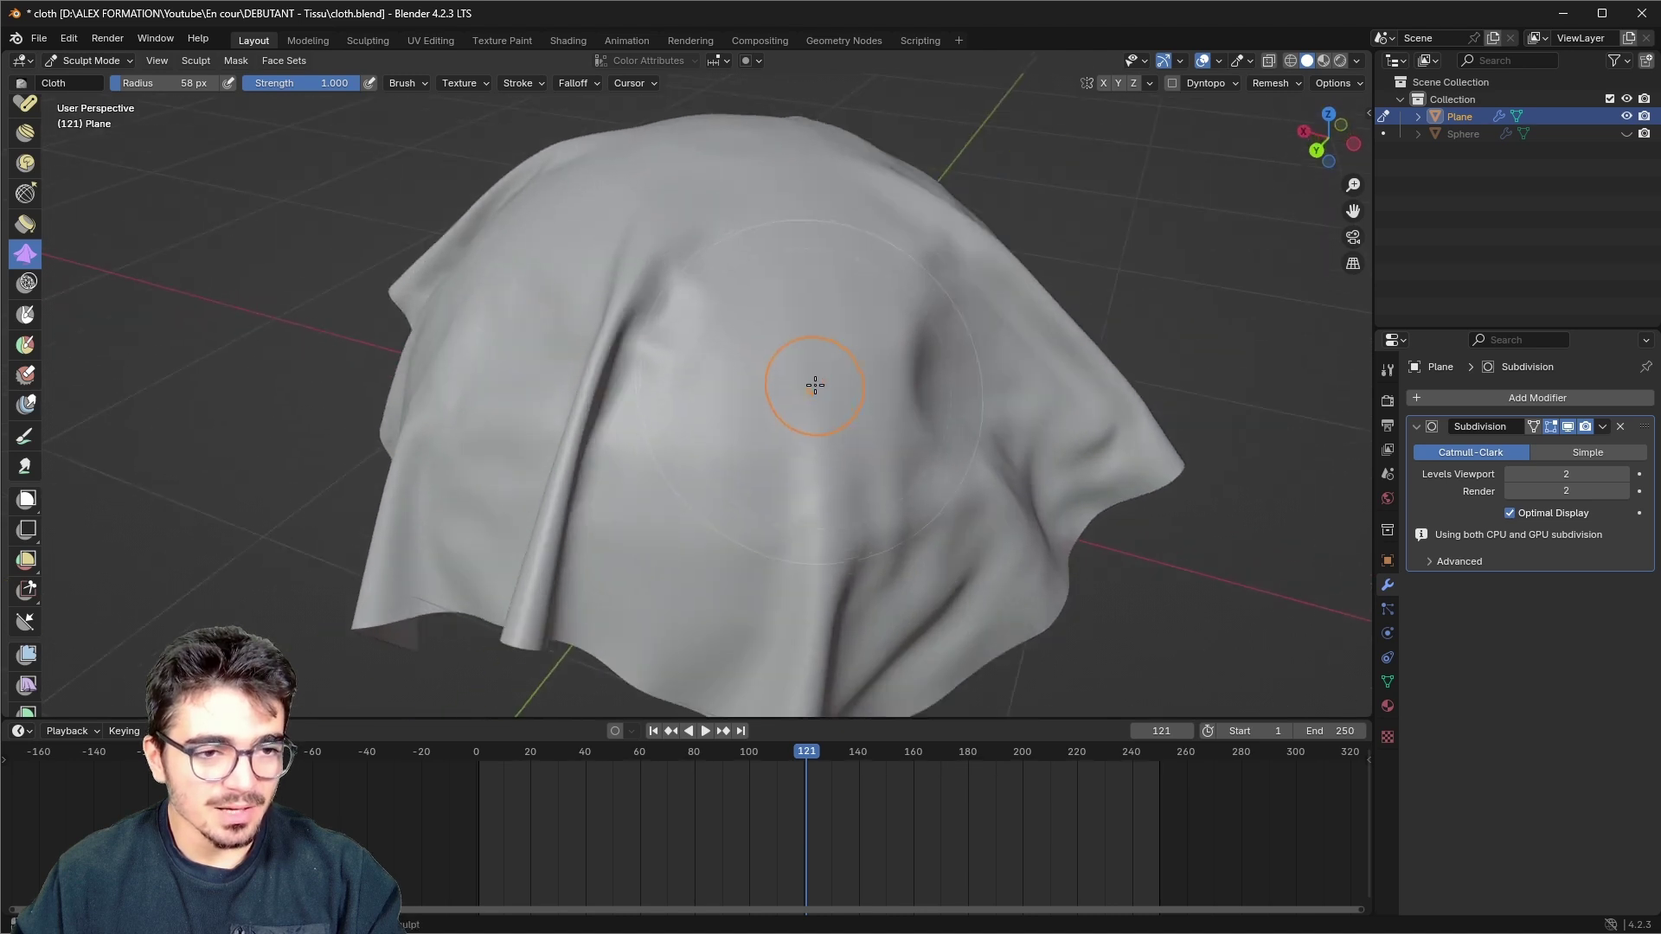
{"action": "left_click_drag", "start_coordinate": [688, 318], "coordinate": [818, 316]}
{"action": "left_click_drag", "start_coordinate": [690, 282], "coordinate": [874, 275]}
{"action": "middle_click_drag", "start_coordinate": [762, 309], "coordinate": [771, 267]}
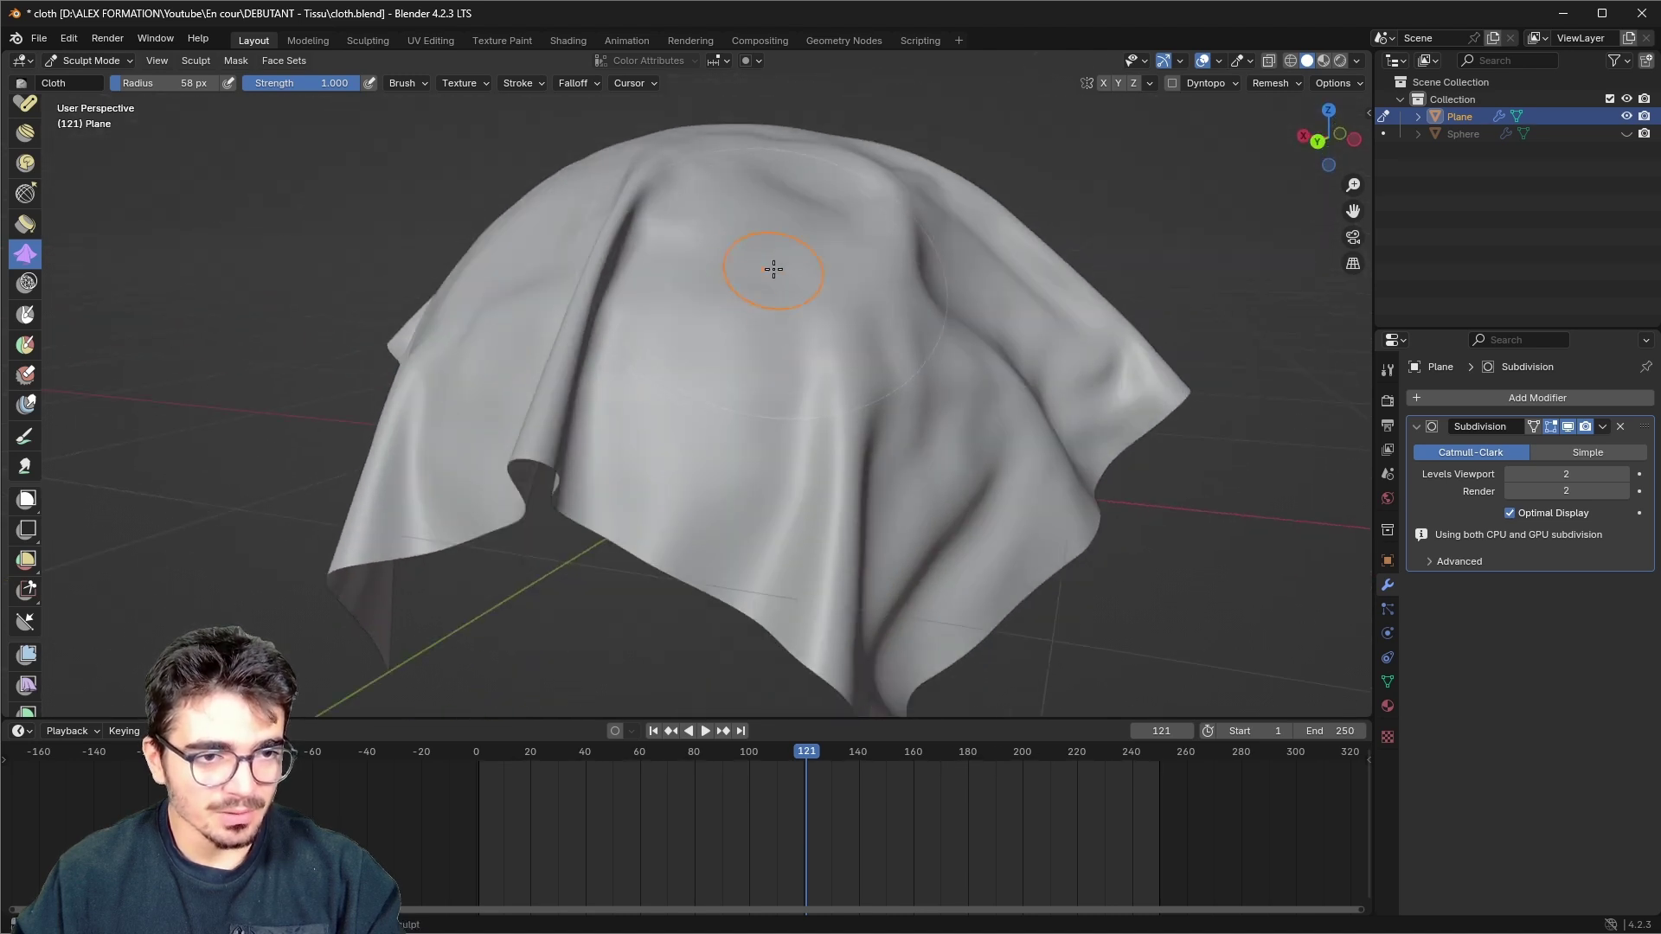
{"action": "mouse_move", "coordinate": [771, 267]}
{"action": "left_mouse_down"}
{"action": "mouse_move", "coordinate": [660, 396]}
{"action": "mouse_move", "coordinate": [606, 519]}
{"action": "left_mouse_up"}
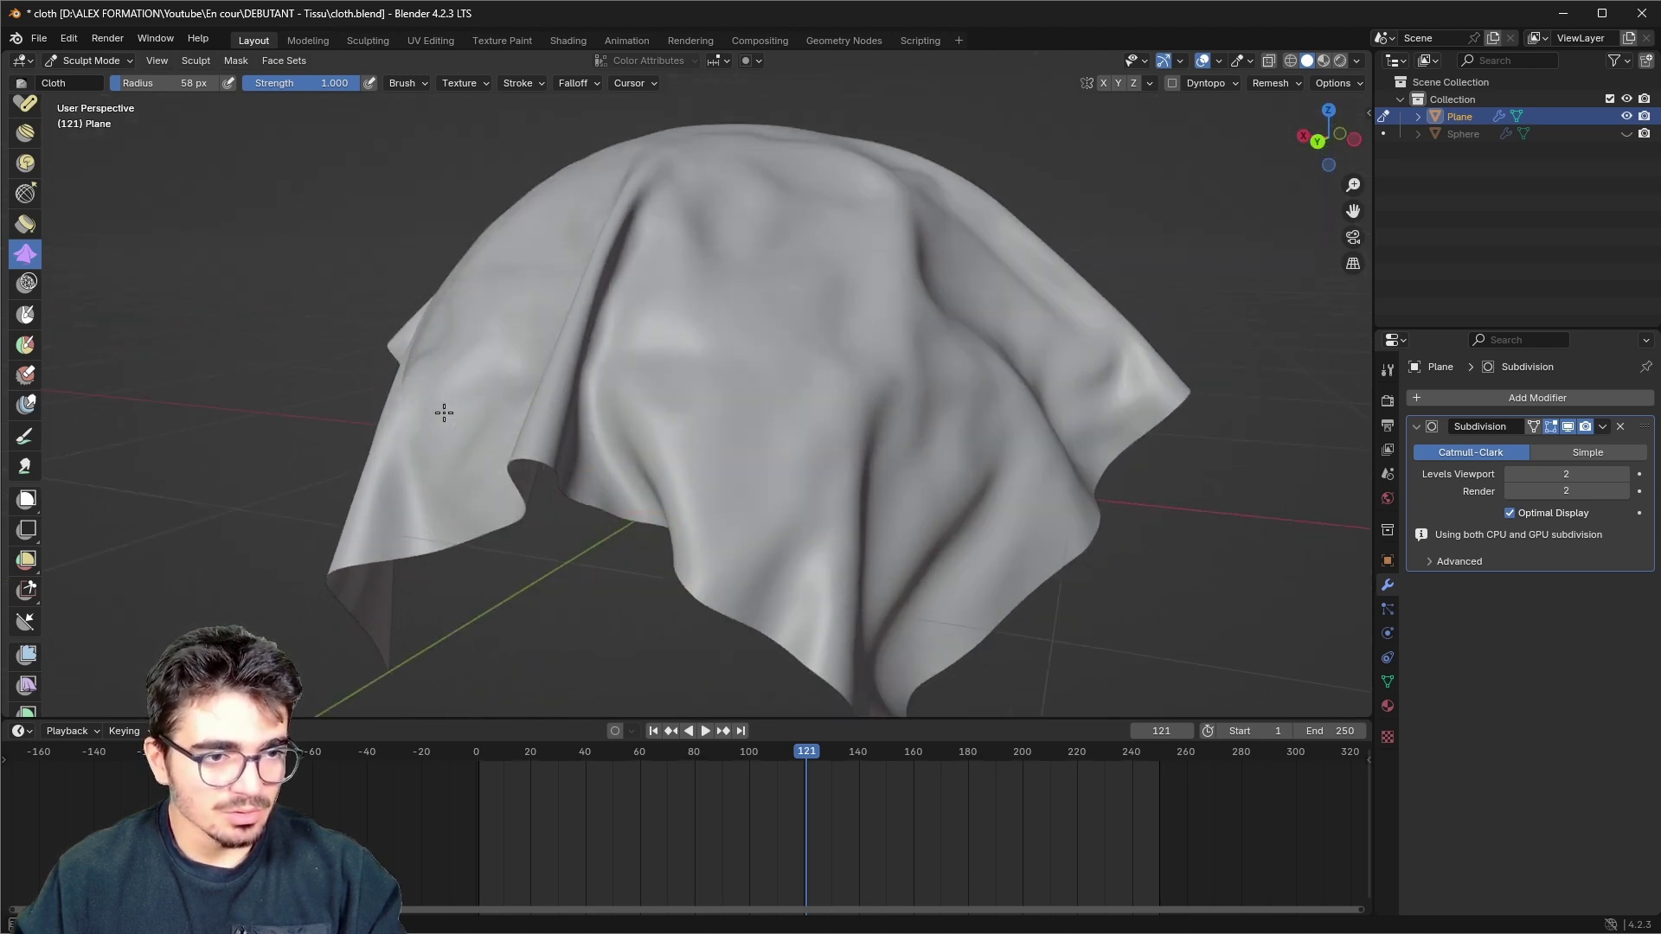
- Set the Cloth brush's radius to 500 px and pull the whole draped plane sideways to crumple it
{"action": "middle_click_drag", "start_coordinate": [425, 542], "coordinate": [493, 359]}
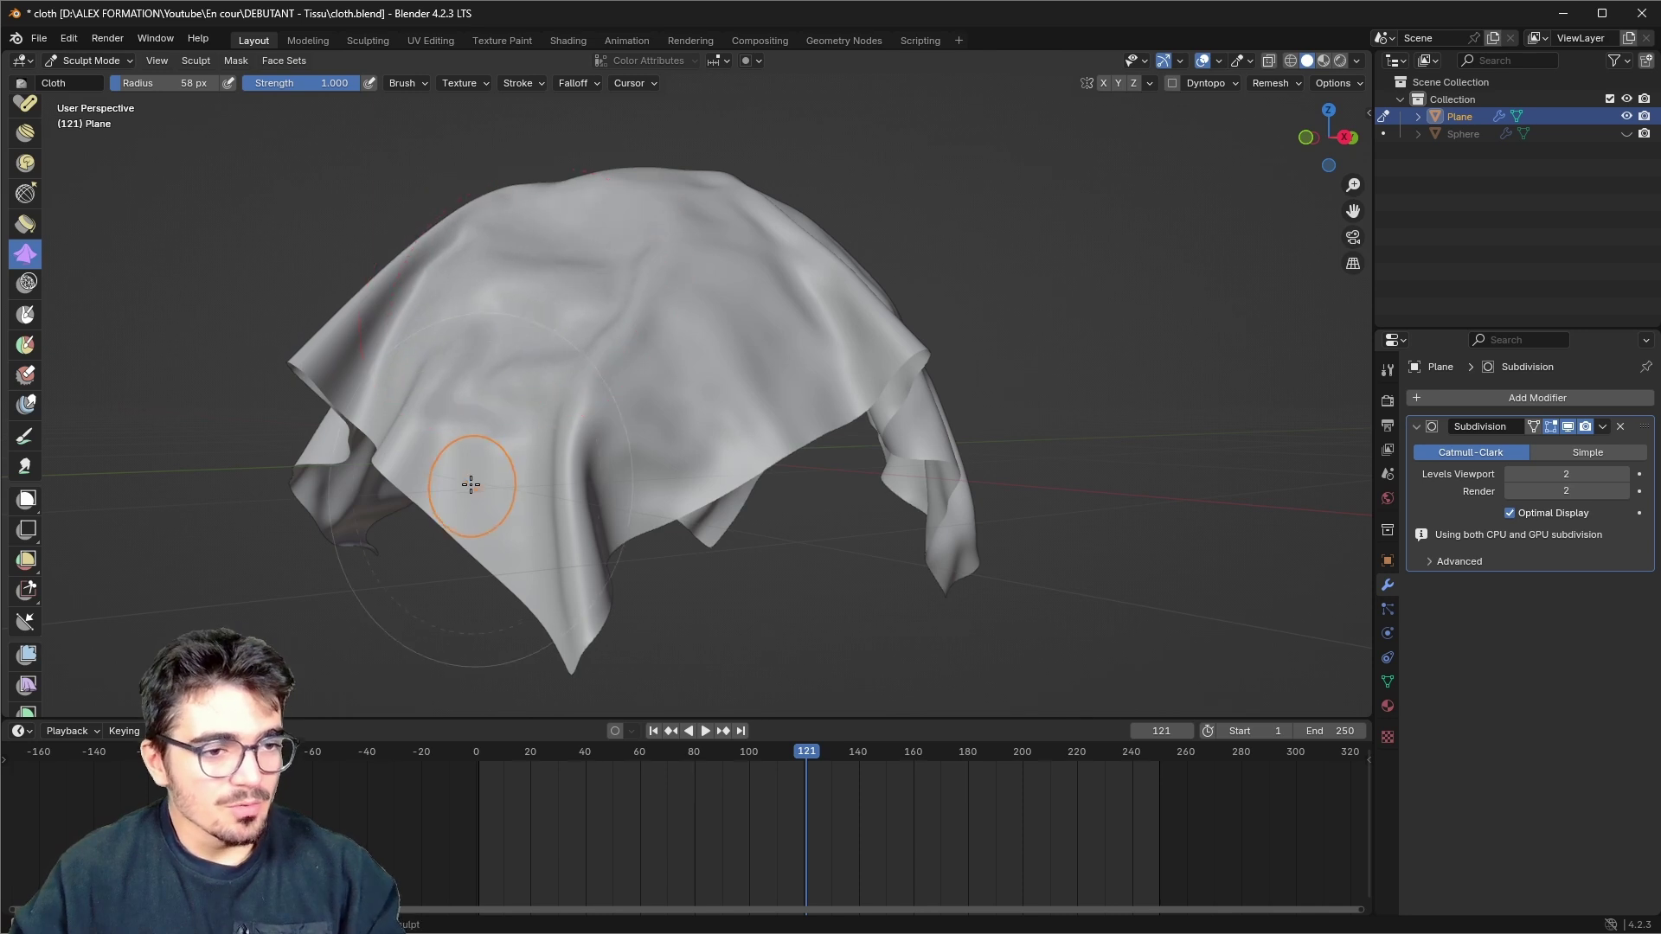
{"action": "mouse_move", "coordinate": [467, 481]}
{"action": "middle_mouse_down"}
{"action": "mouse_move", "coordinate": [487, 430]}
{"action": "mouse_move", "coordinate": [562, 426]}
{"action": "middle_mouse_up"}
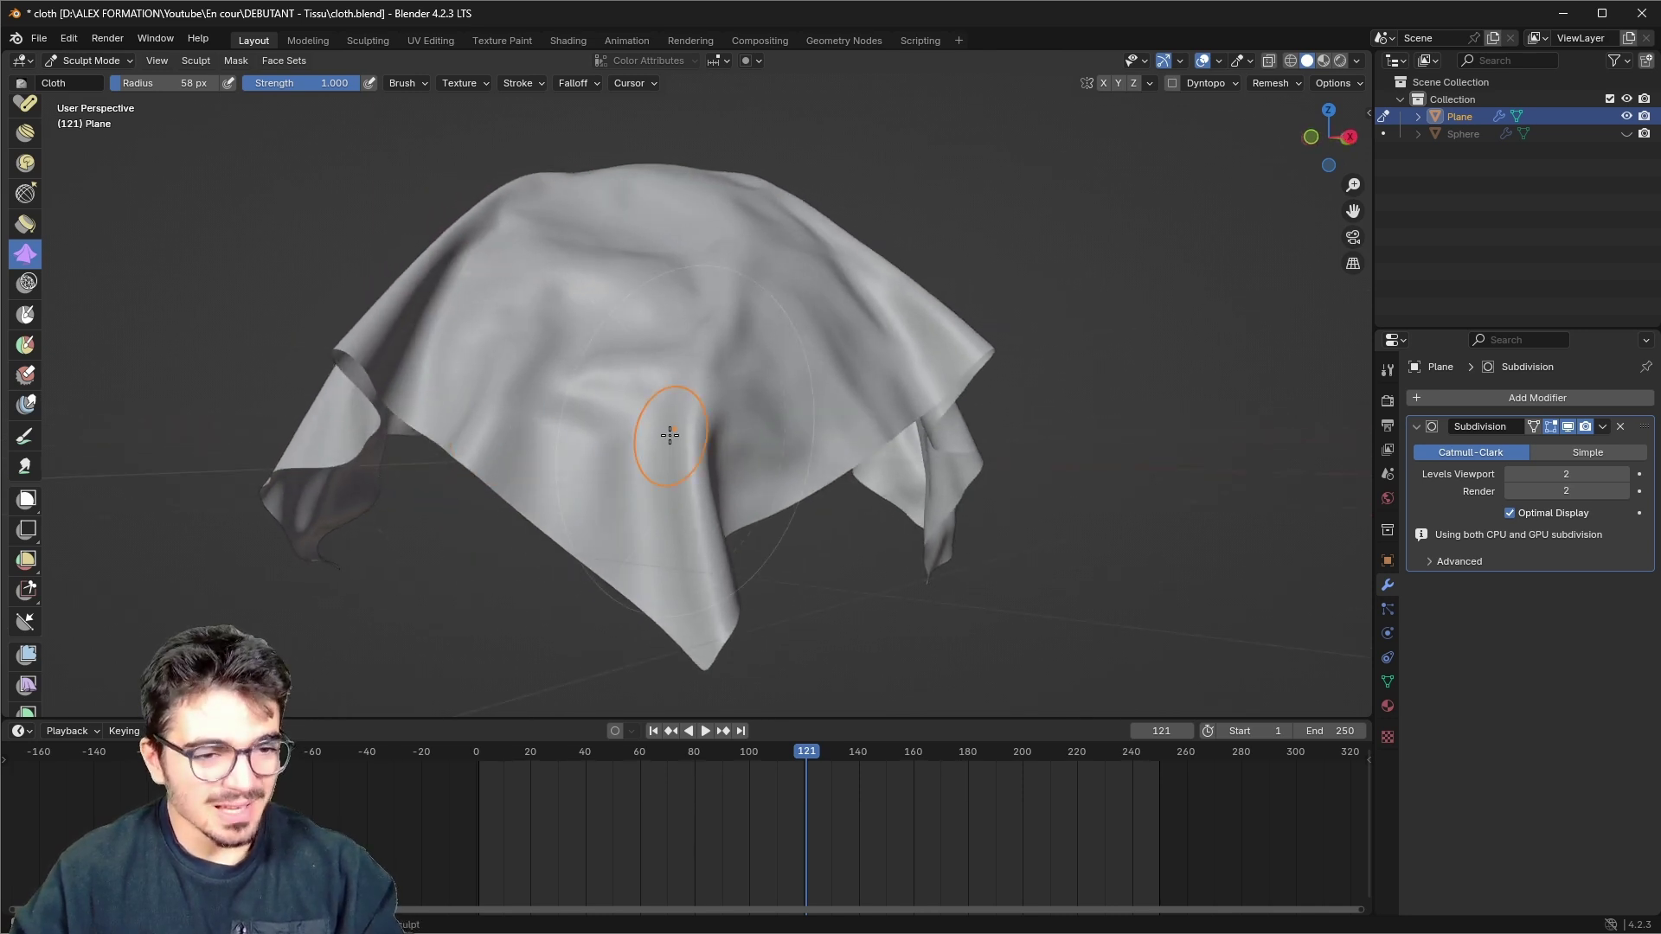
{"action": "key", "text": "f"}
{"action": "left_click", "coordinate": [1133, 467]}
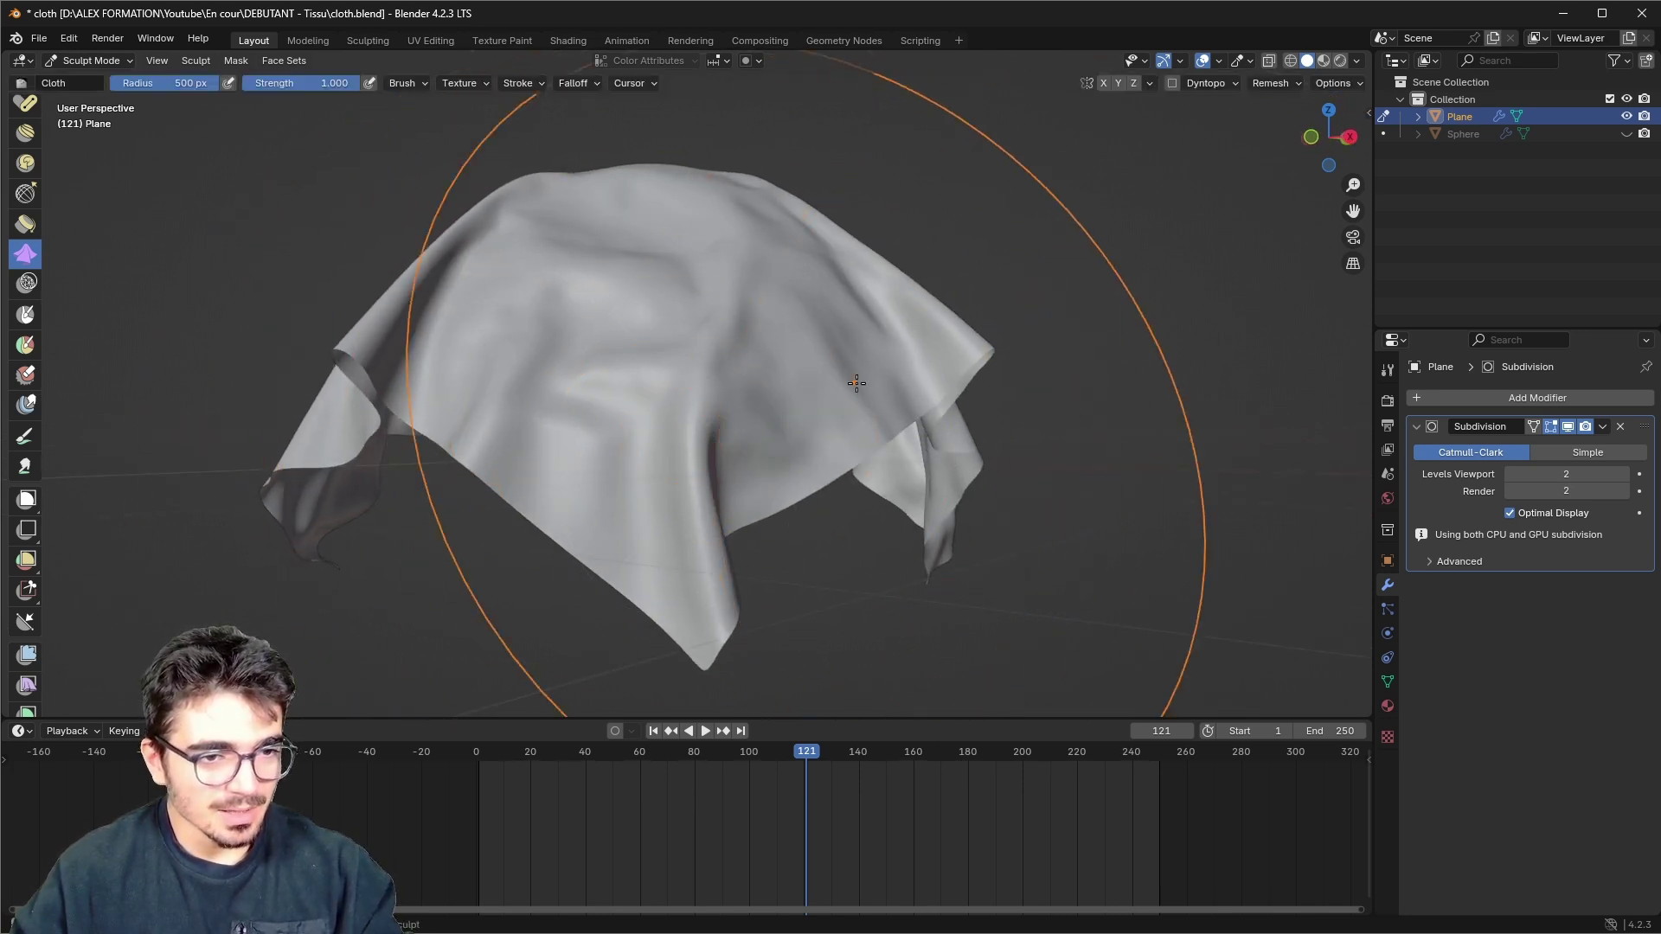
{"action": "mouse_move", "coordinate": [704, 363]}
{"action": "left_mouse_down"}
{"action": "mouse_move", "coordinate": [453, 341]}
{"action": "mouse_move", "coordinate": [745, 423]}
{"action": "mouse_move", "coordinate": [838, 335]}
{"action": "mouse_move", "coordinate": [561, 364]}
{"action": "left_mouse_up"}
{"action": "middle_click_drag", "start_coordinate": [500, 391], "coordinate": [481, 343]}
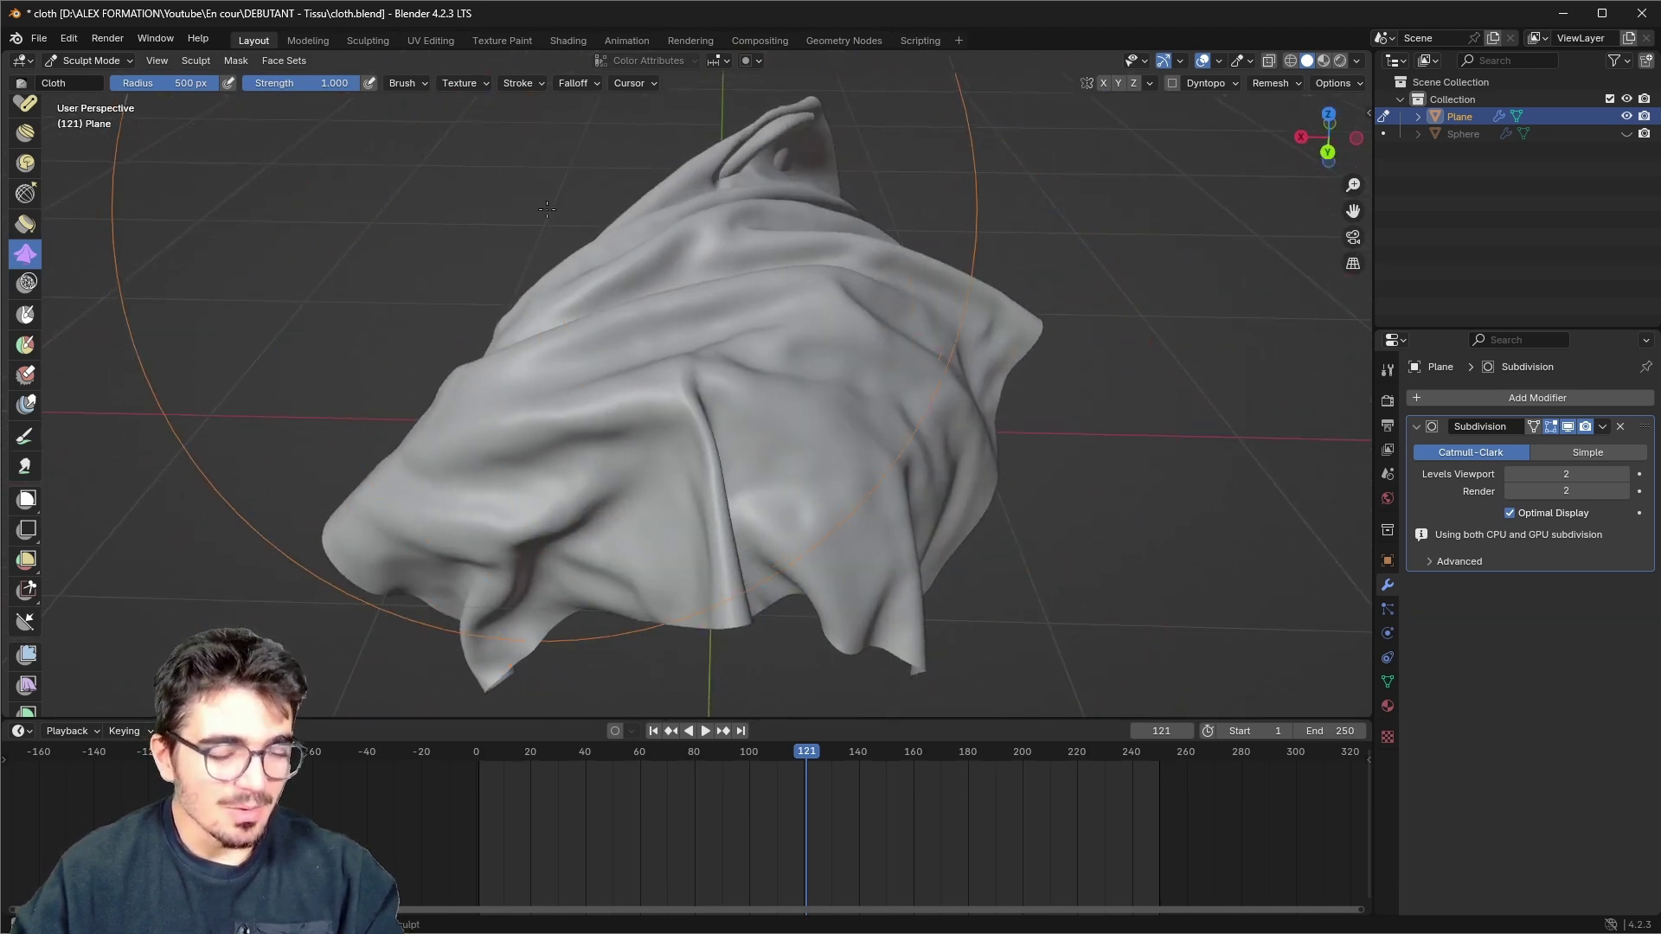
- Set the Cloth brush's radius to 24 px and inspect the crumpled plane's folds up close and from another side
{"action": "key", "text": "f"}
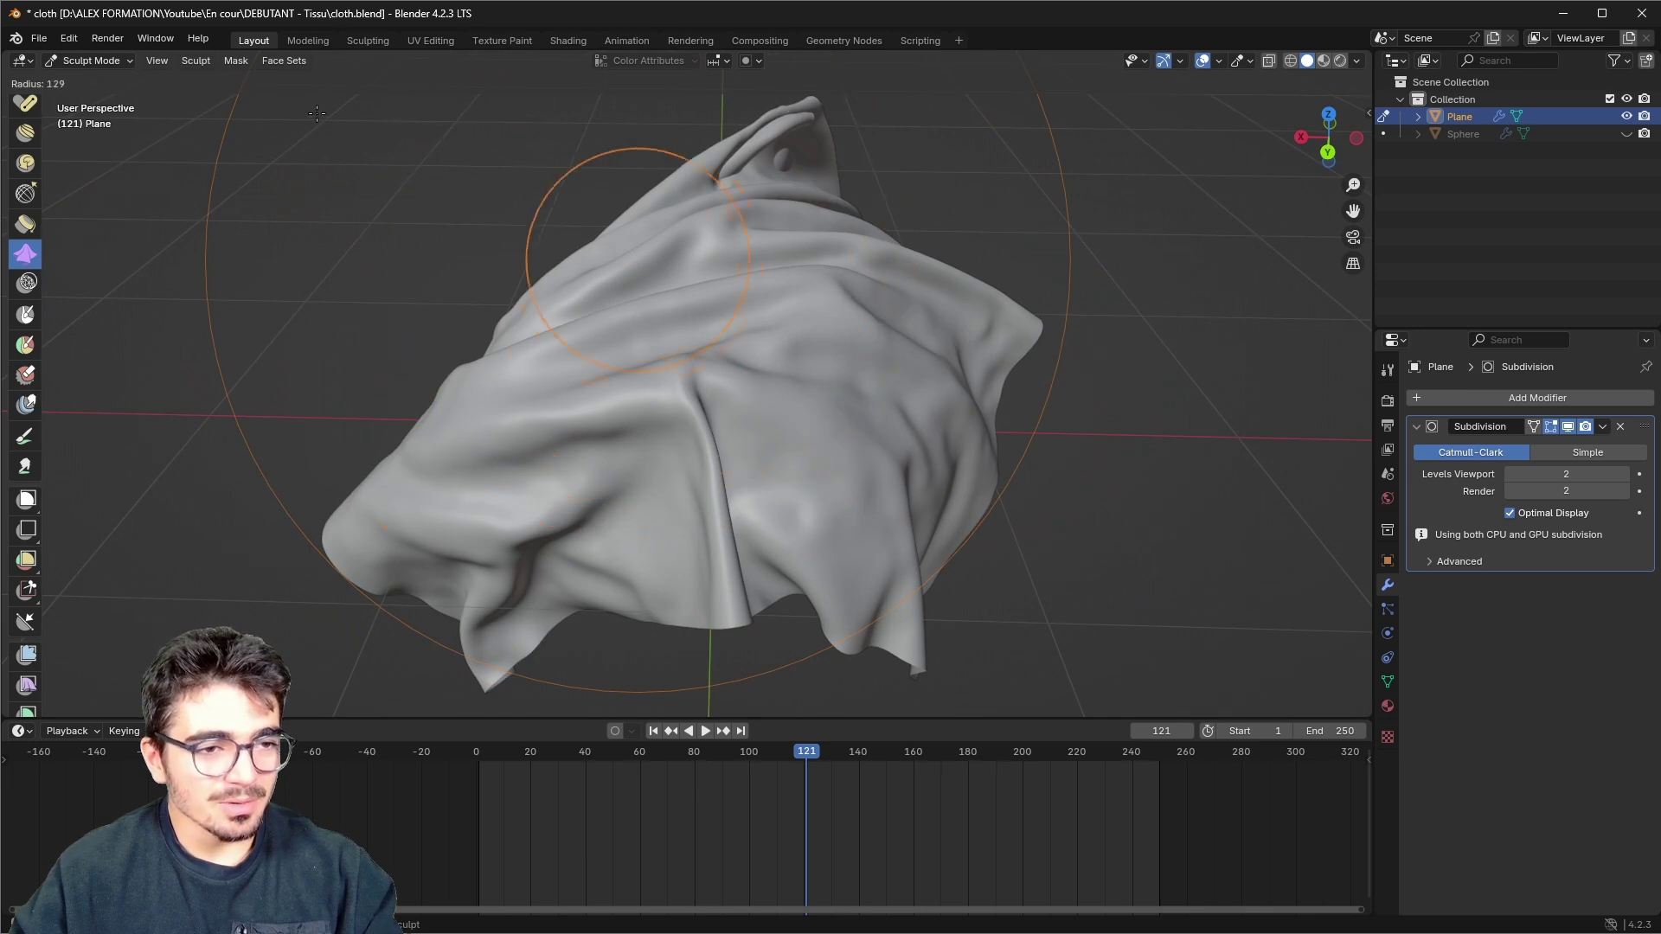
{"action": "left_click", "coordinate": [235, 98]}
{"action": "scroll", "coordinate": [745, 440], "scroll_direction": "up", "scroll_amount": 4}
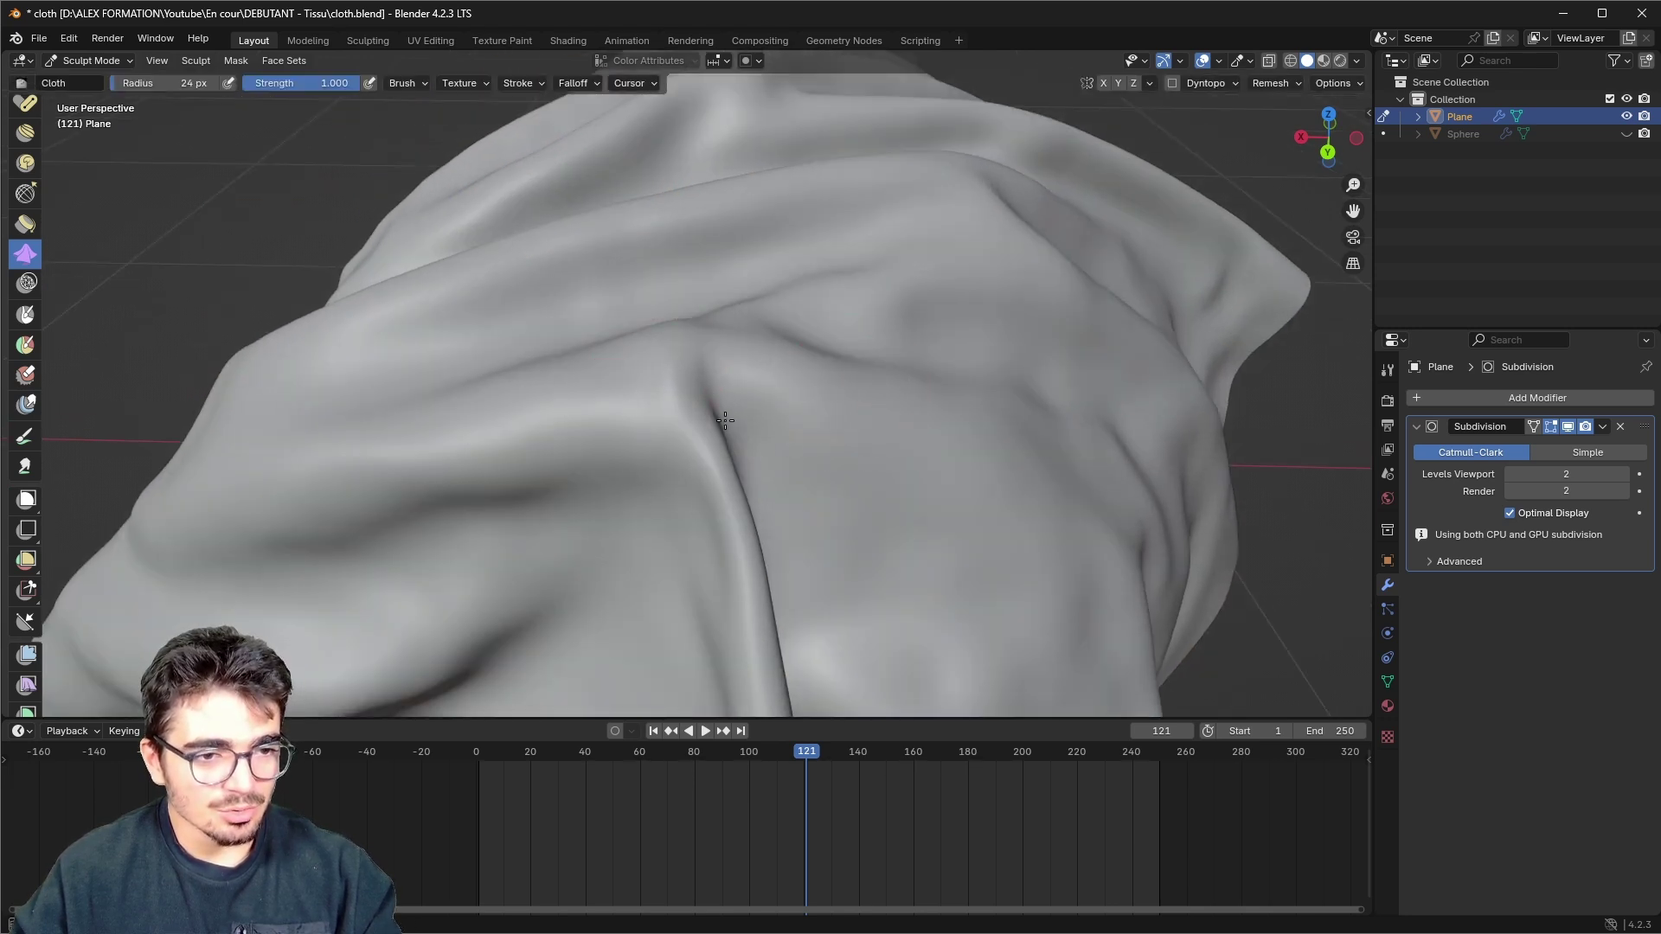
{"action": "scroll", "coordinate": [419, 416], "scroll_direction": "down", "scroll_amount": 5}
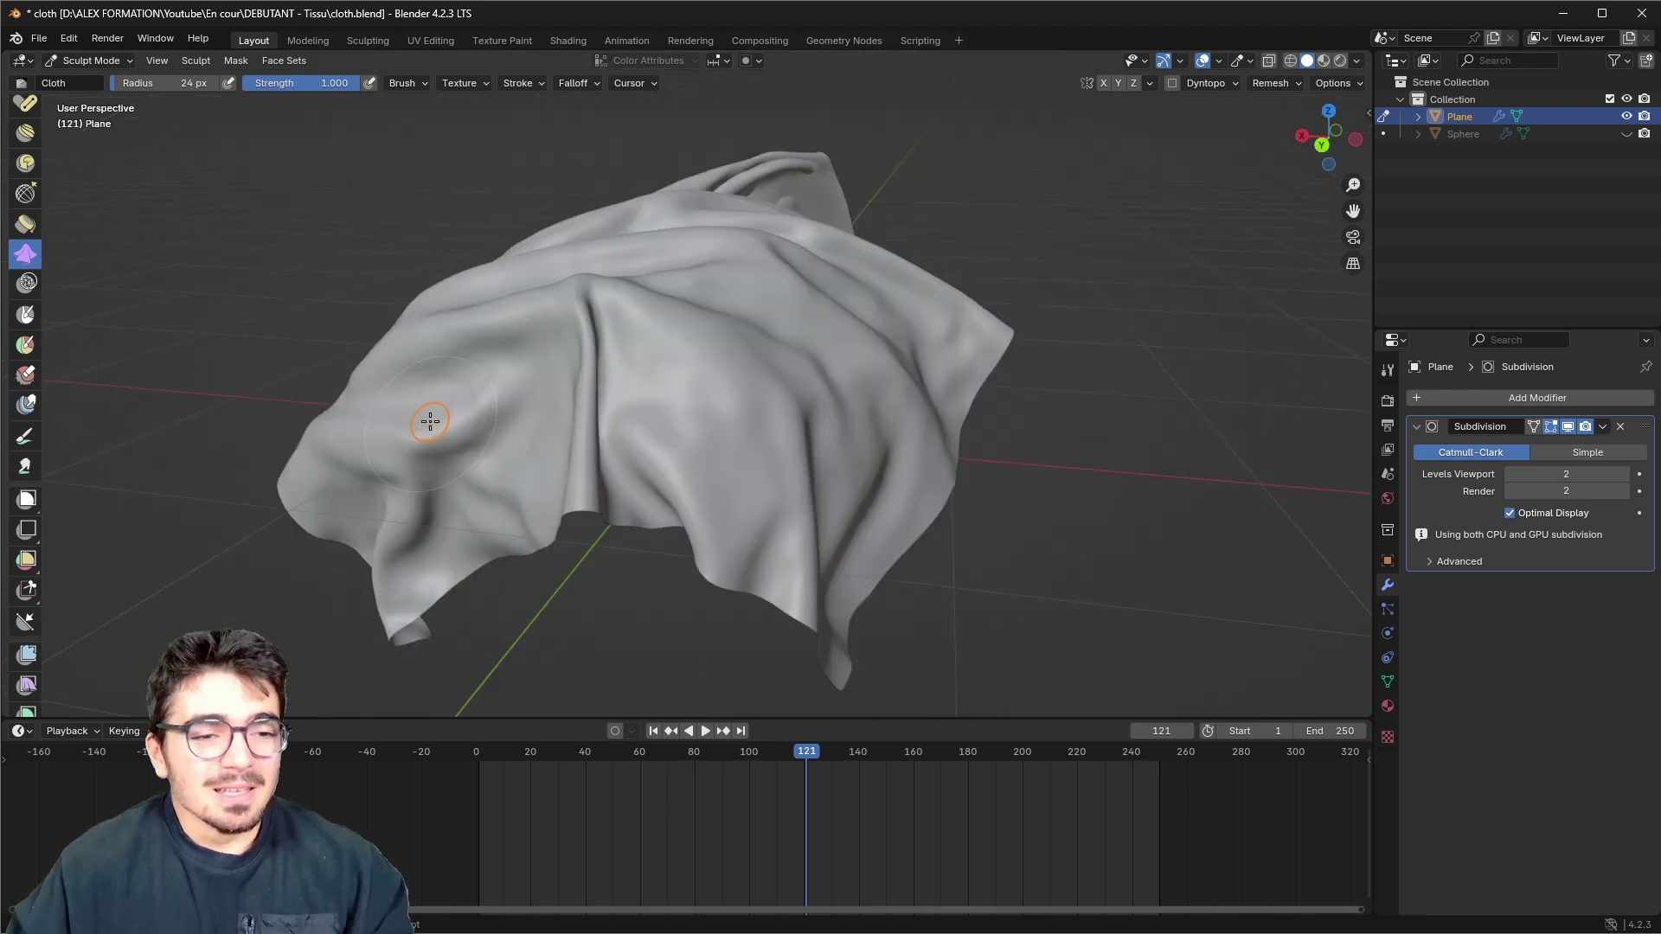
{"action": "middle_click_drag", "start_coordinate": [419, 415], "coordinate": [819, 424]}
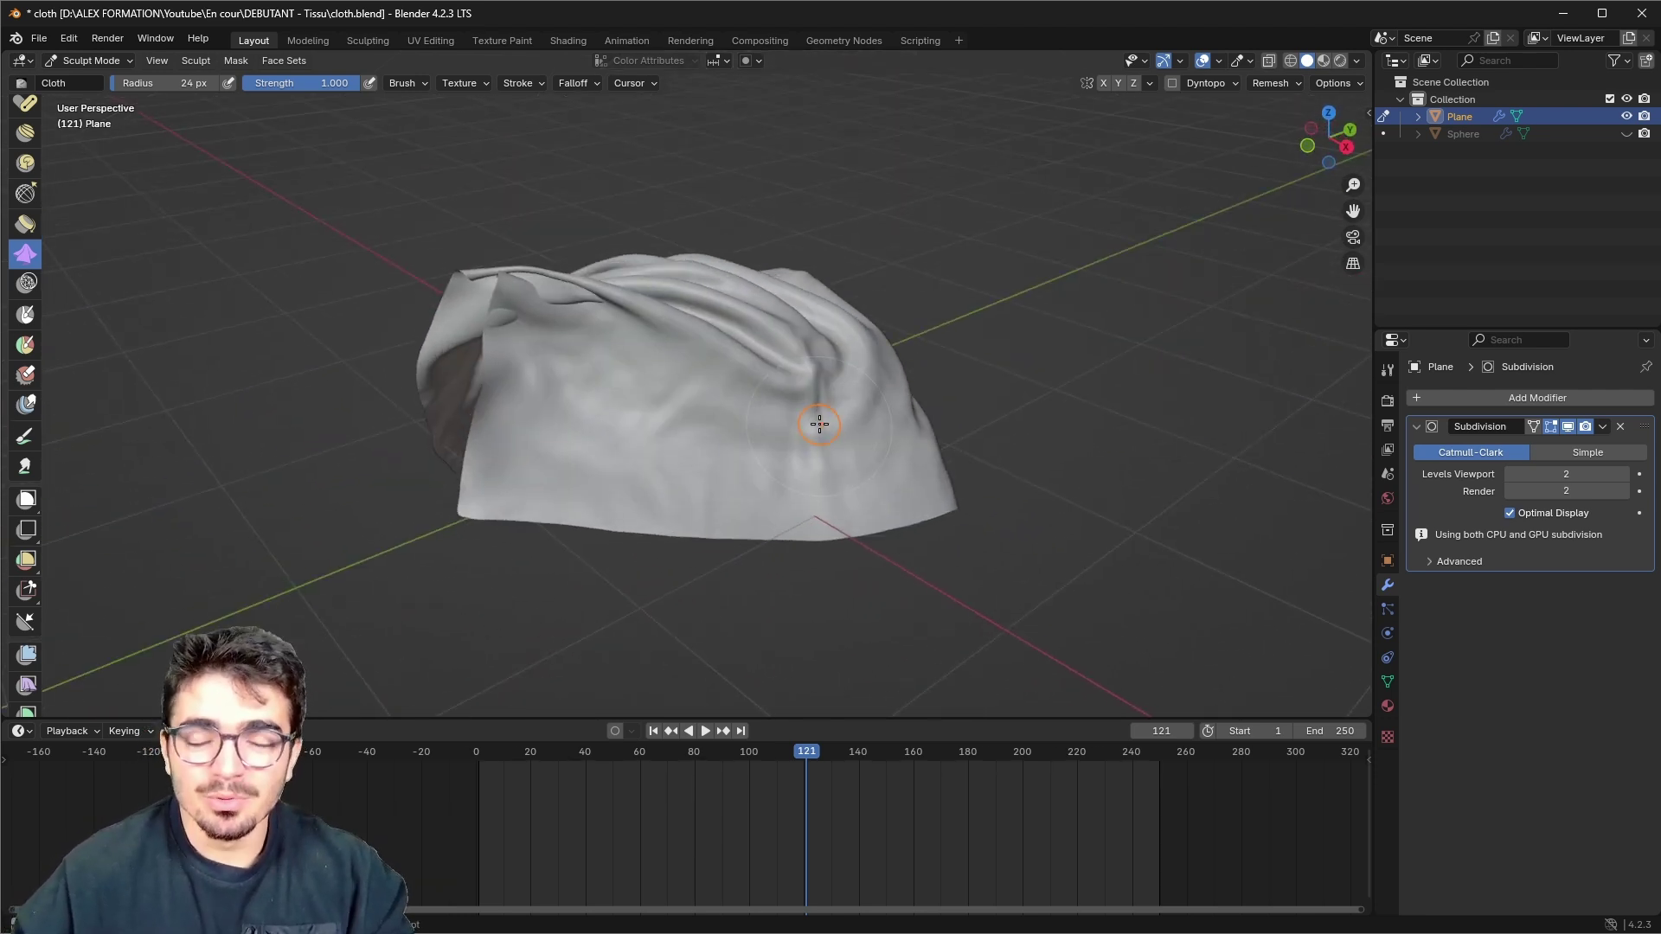